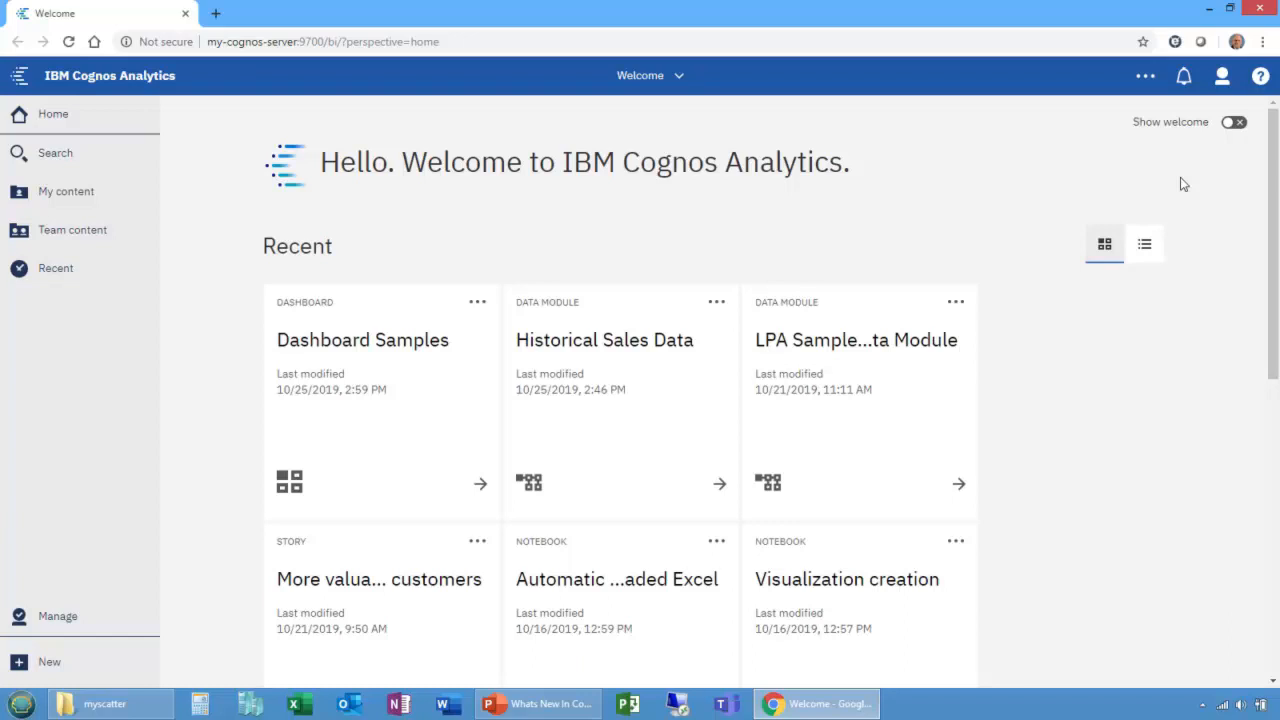
# Switch the Recent items to list view and examine the action menus of Dashboard Samples and other recent content.
pyautogui.click(477, 305)
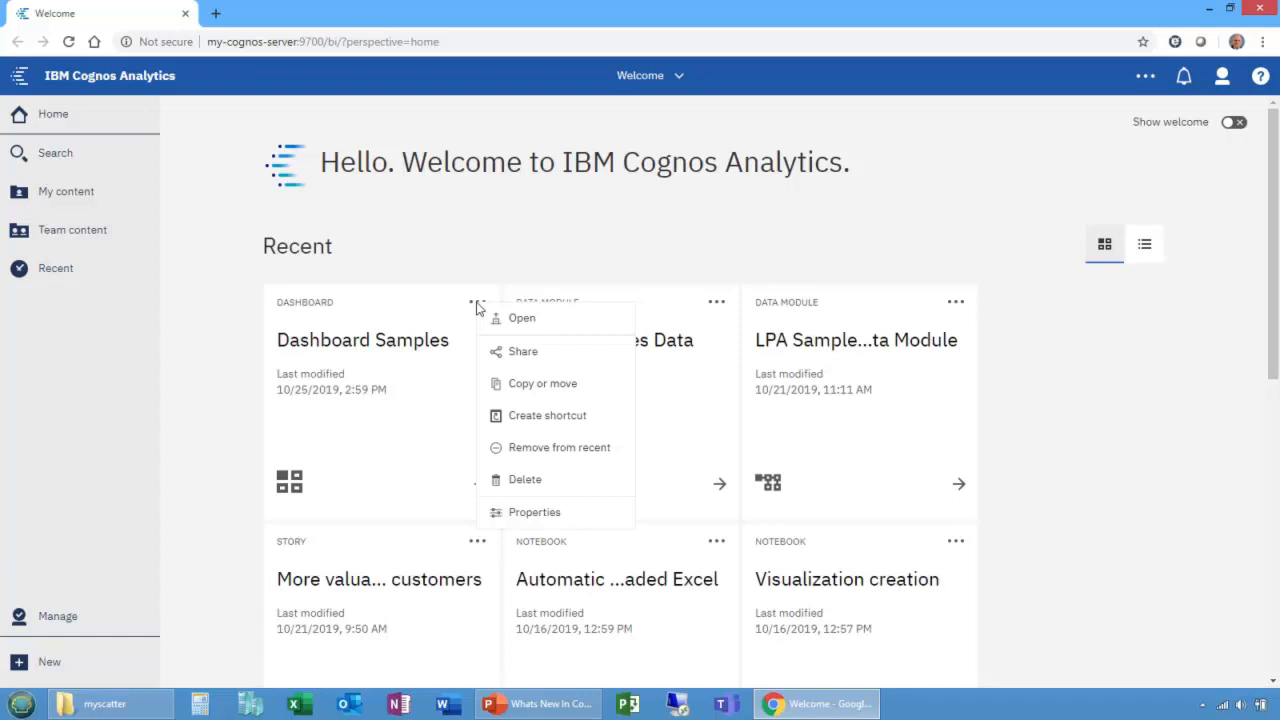
pyautogui.click(1146, 252)
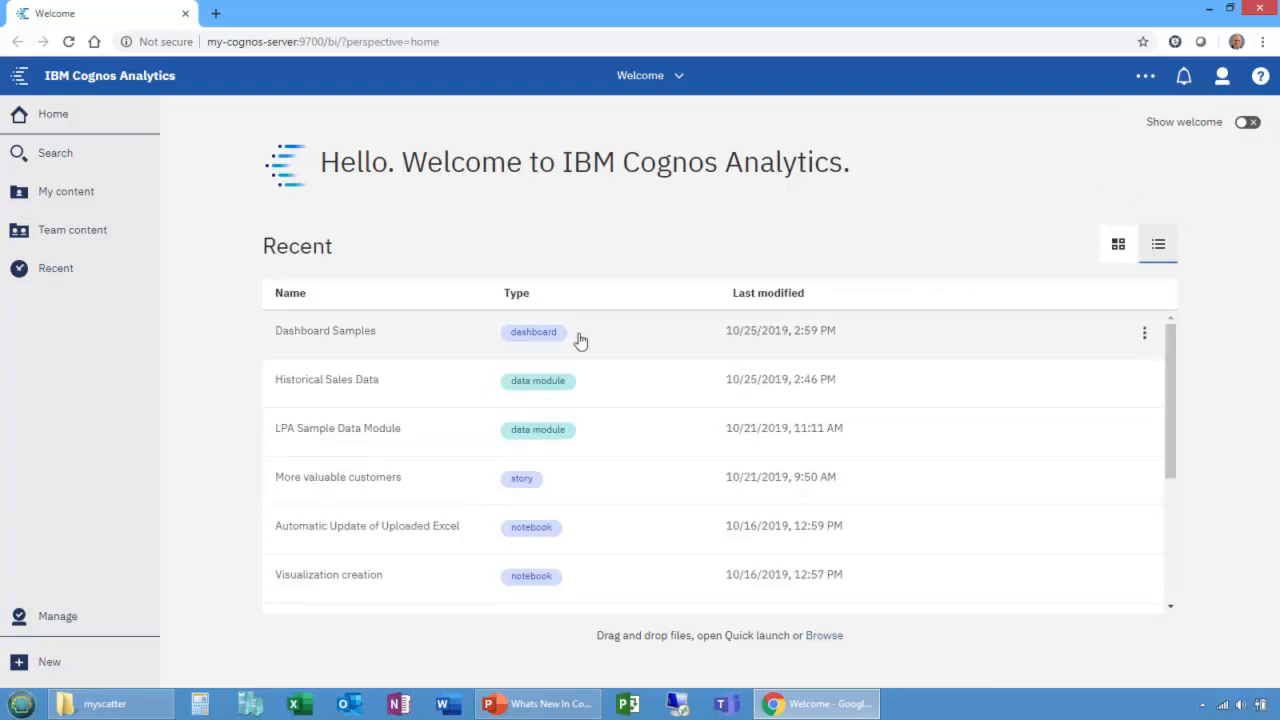
pyautogui.moveTo(1176, 434); pyautogui.dragTo(1165, 410)
pyautogui.click(1145, 336)
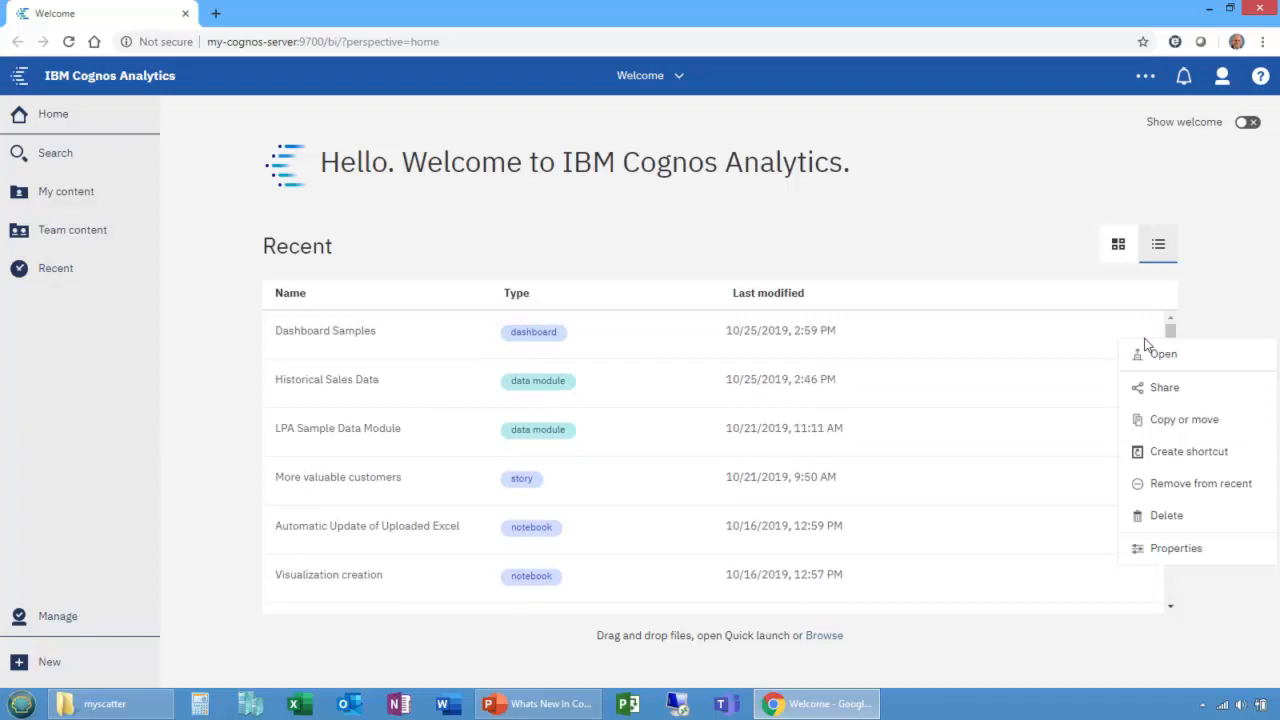
pyautogui.click(1146, 587)
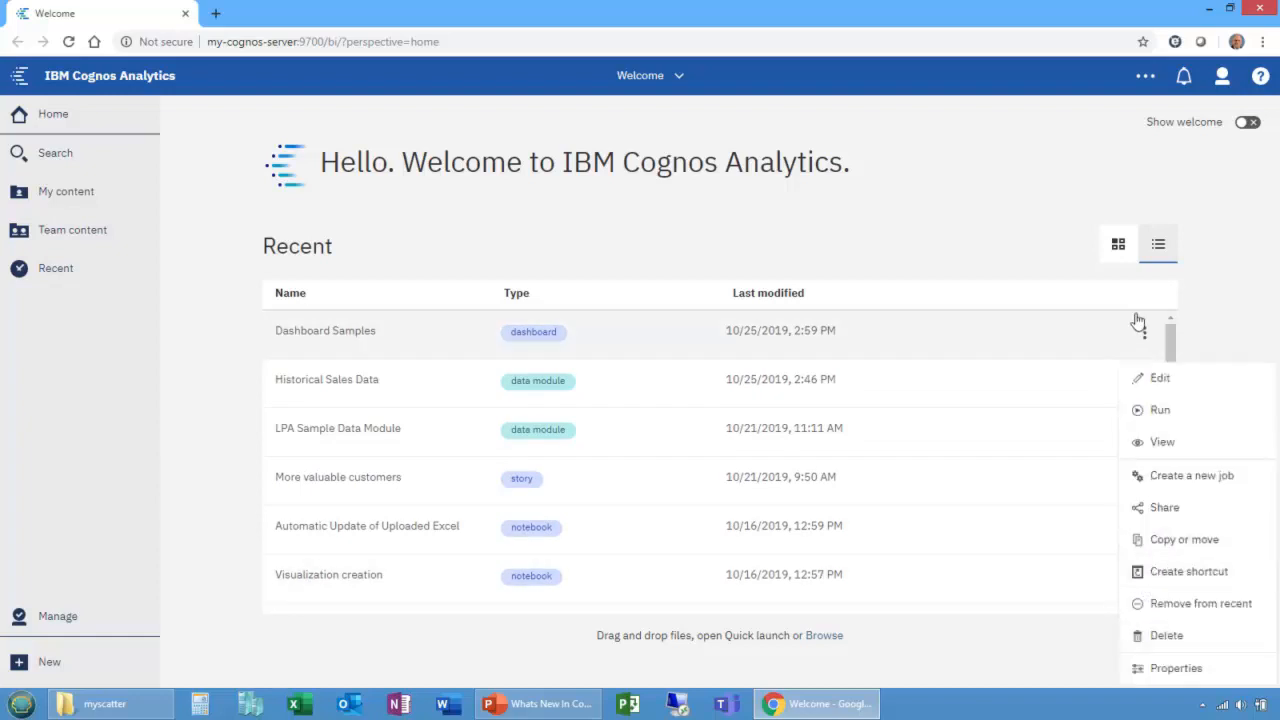
pyautogui.click(1146, 336)
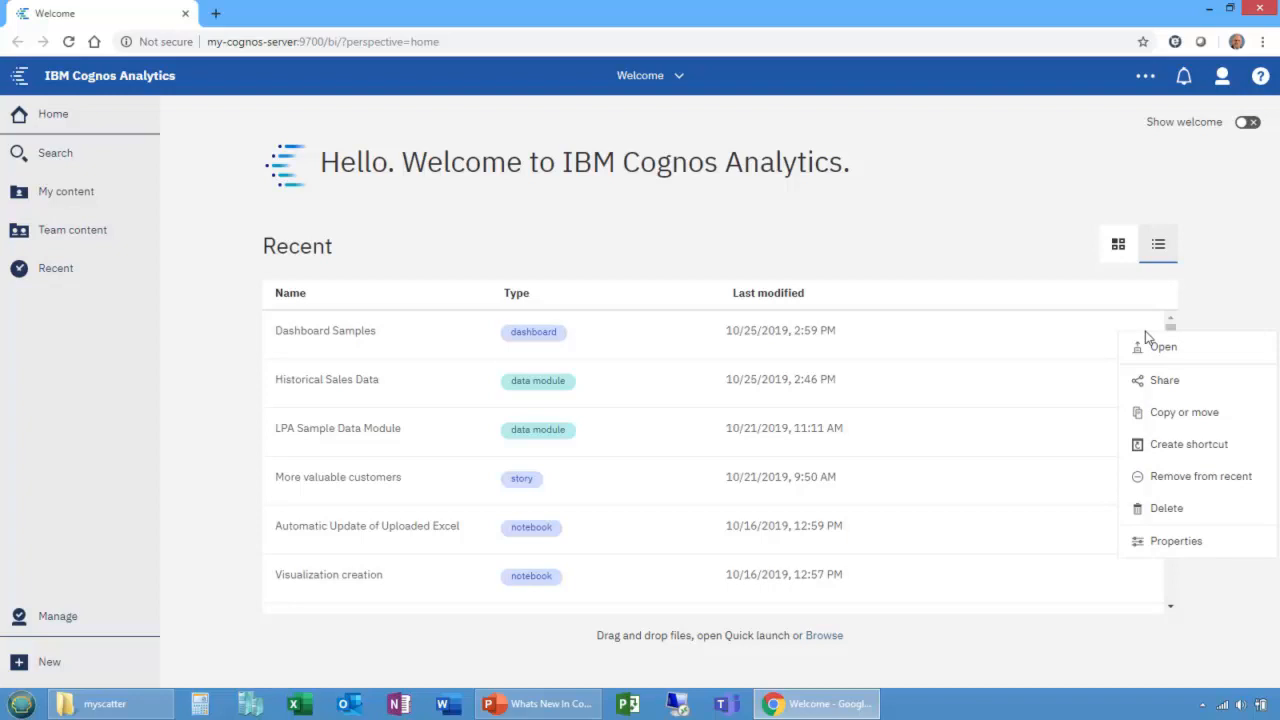
pyautogui.click(1121, 250)
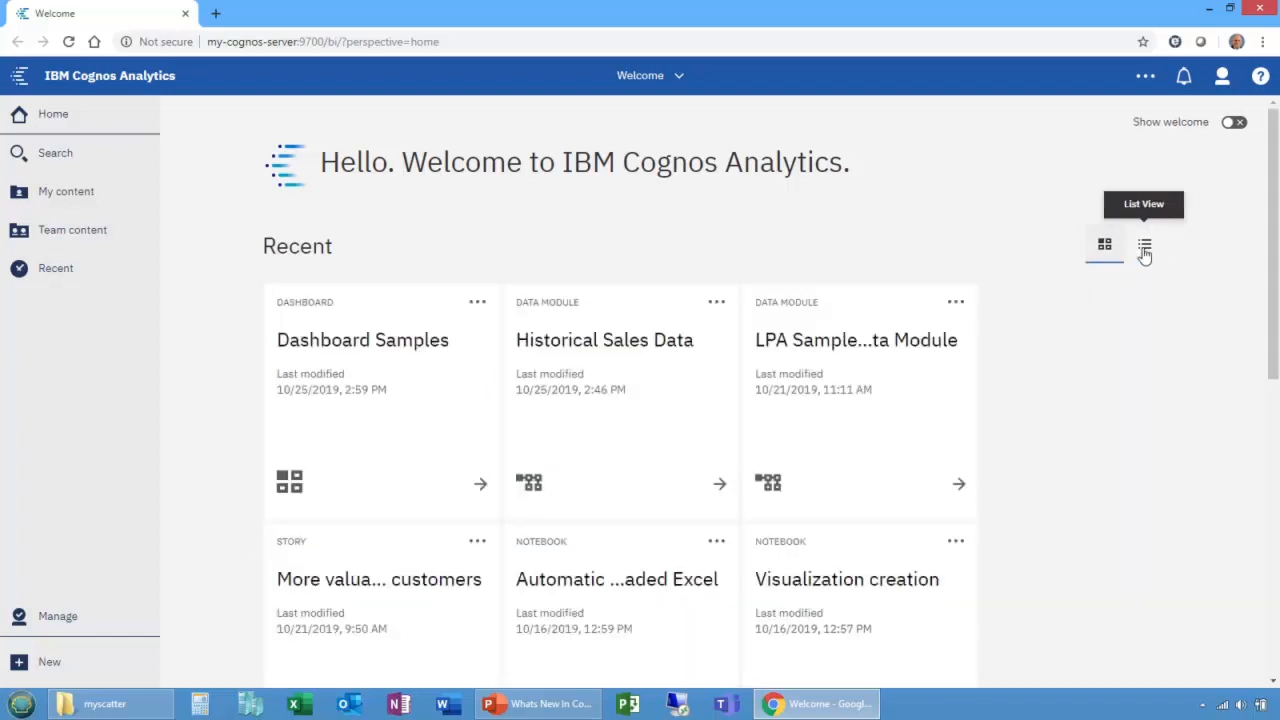
pyautogui.click(1146, 252)
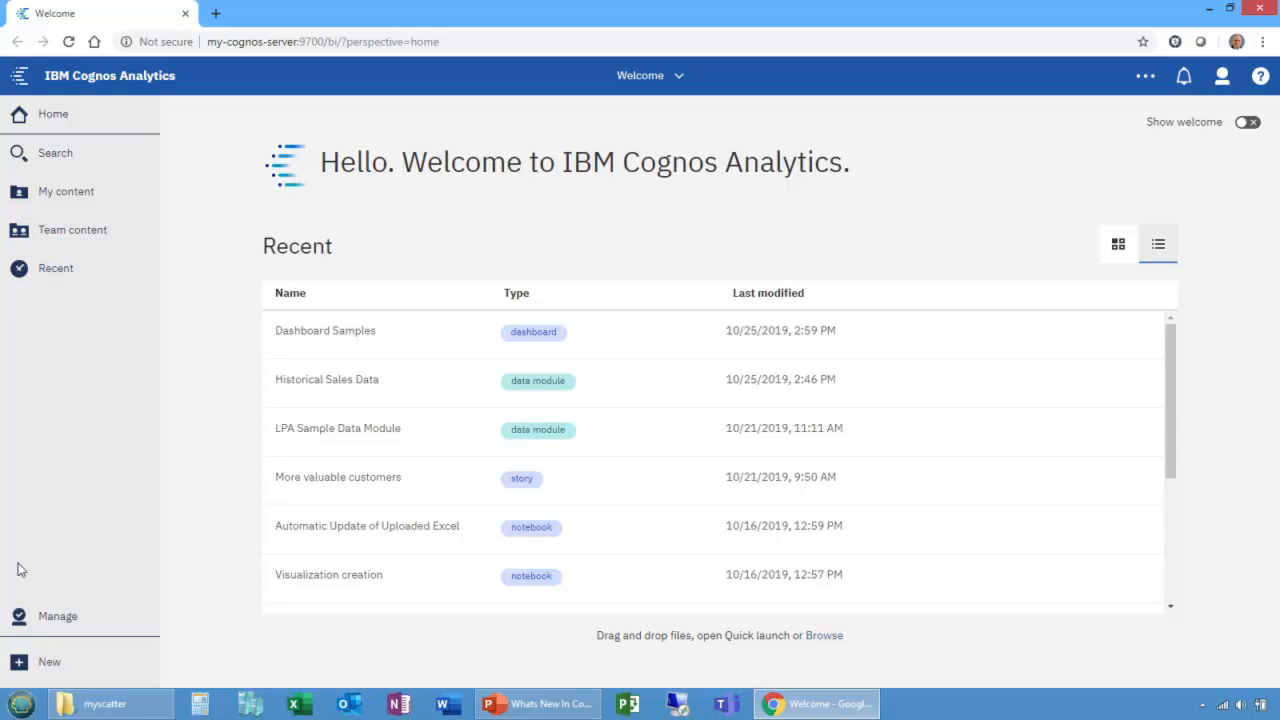
# Start a new report, dismiss its What's New banner, and leave without choosing a template.
pyautogui.click(38, 665)
pyautogui.click(40, 515)
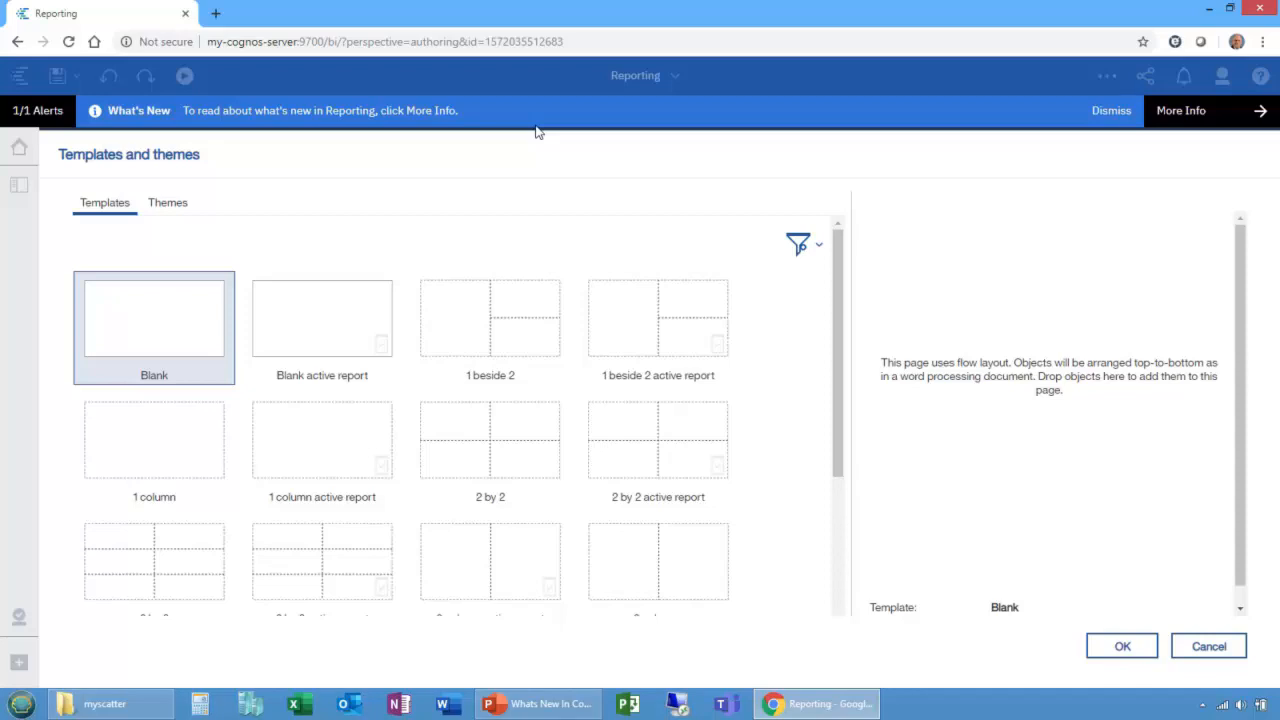
pyautogui.click(1111, 114)
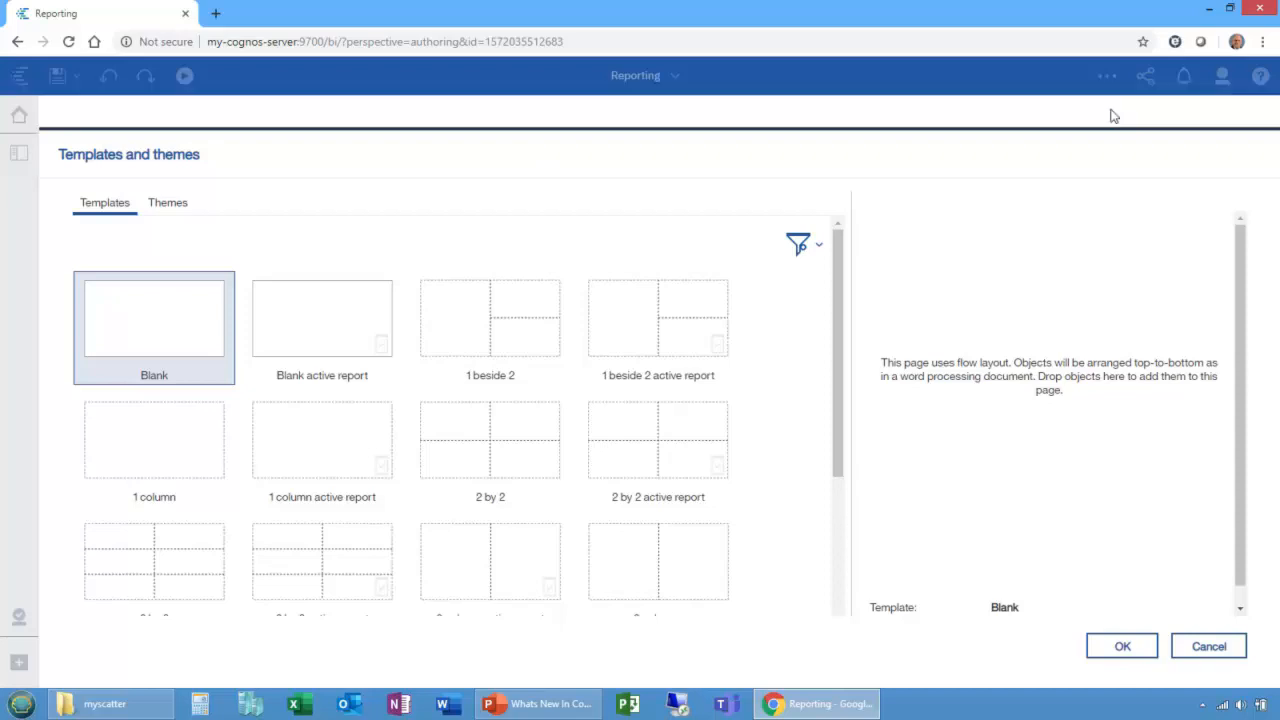
pyautogui.click(1205, 646)
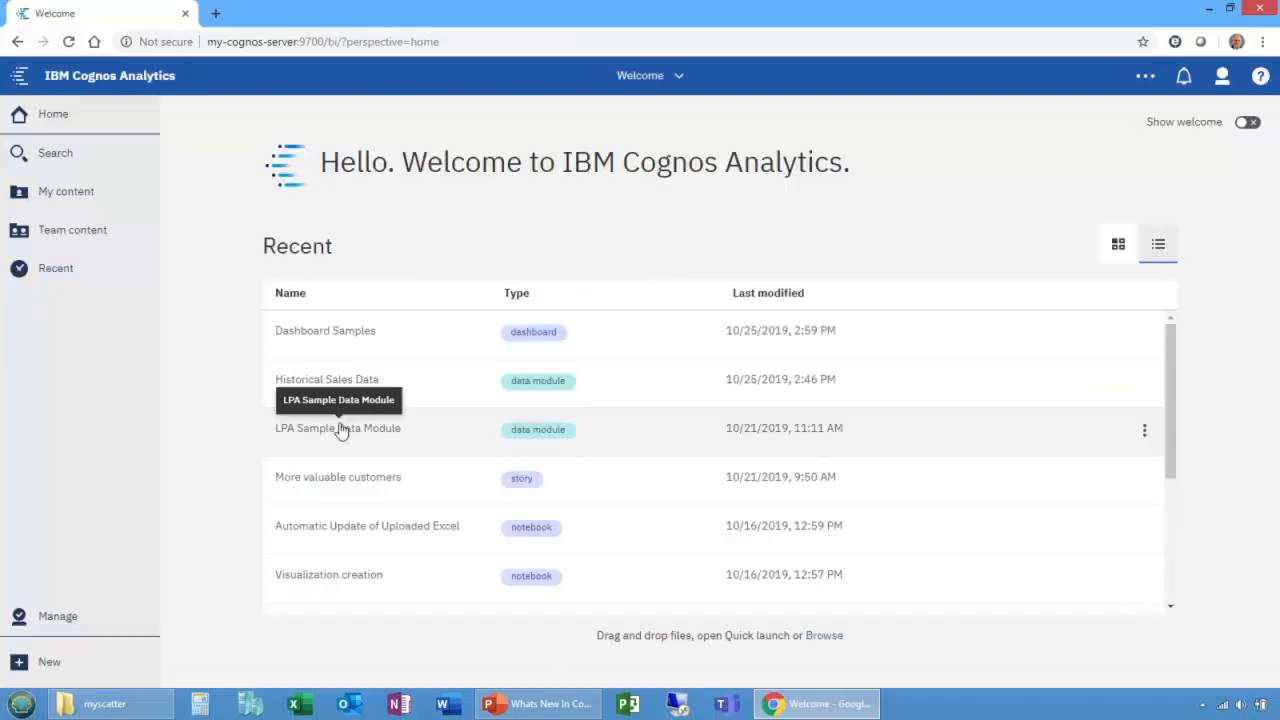
# Create a new data module from CustomerLoyaltyProgram_Full.csv and dismiss its What's New banner.
pyautogui.click(46, 662)
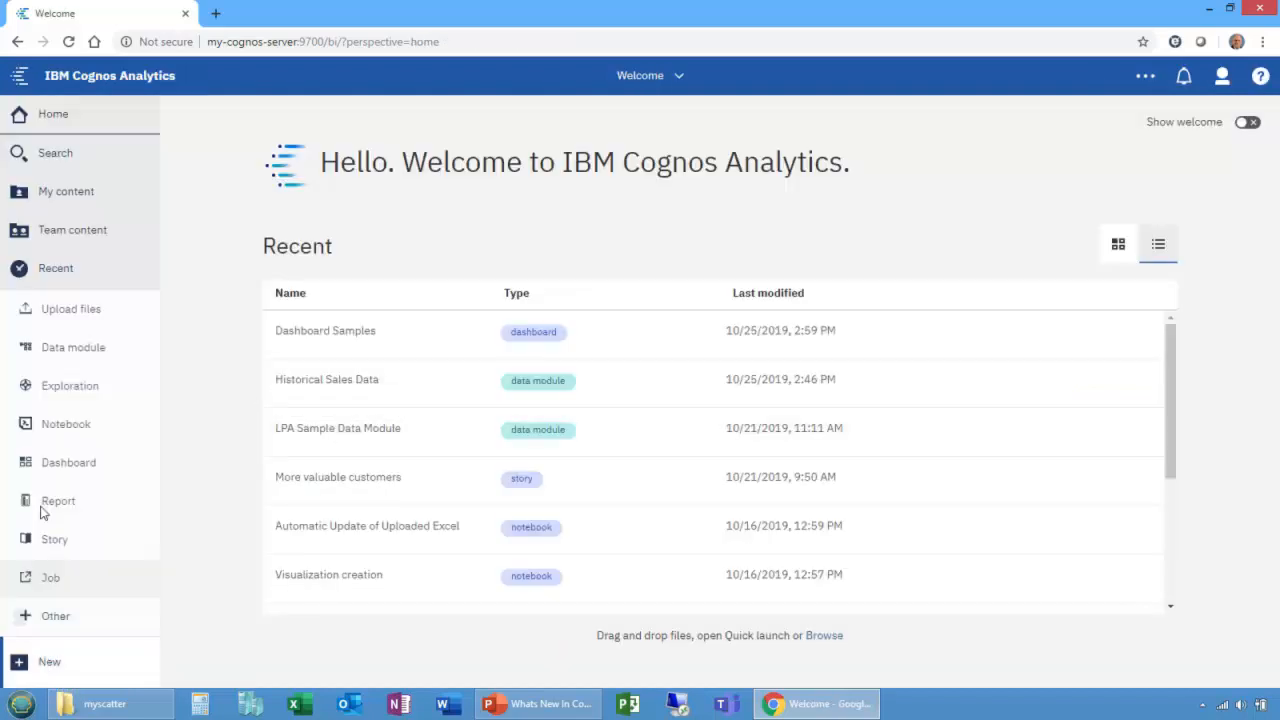
pyautogui.click(60, 347)
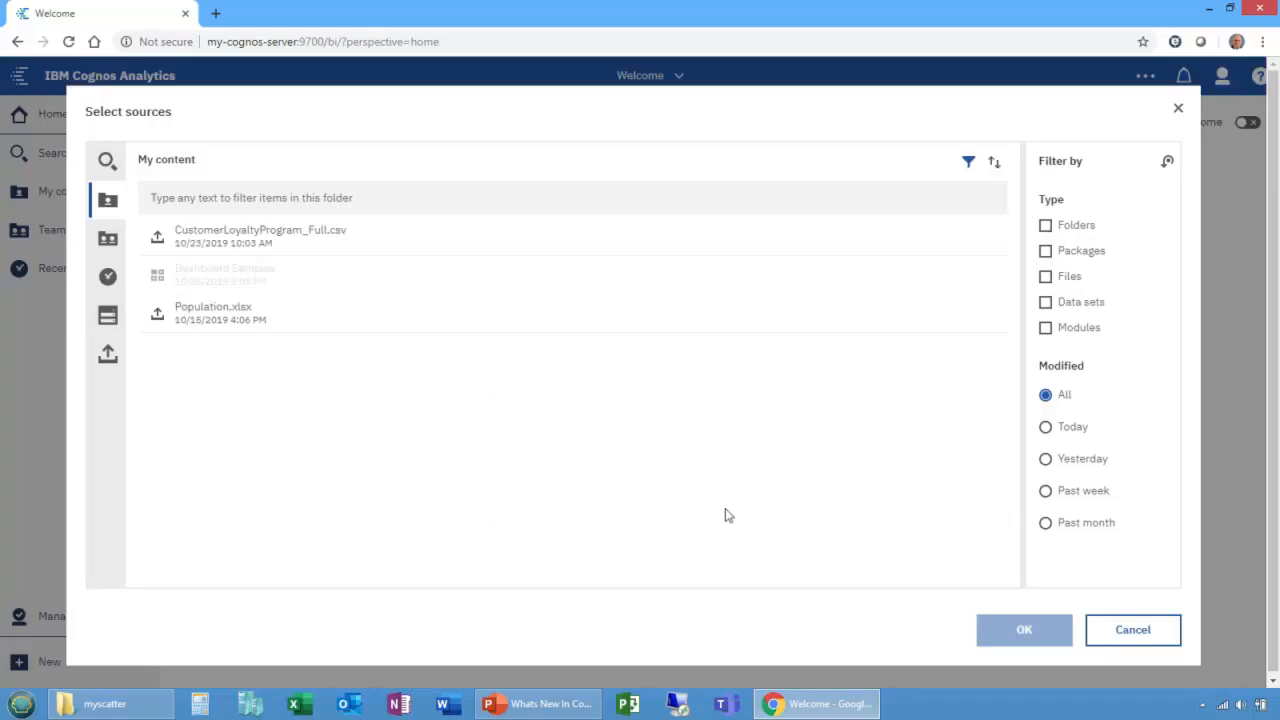
pyautogui.click(222, 237)
pyautogui.doubleClick(222, 237)
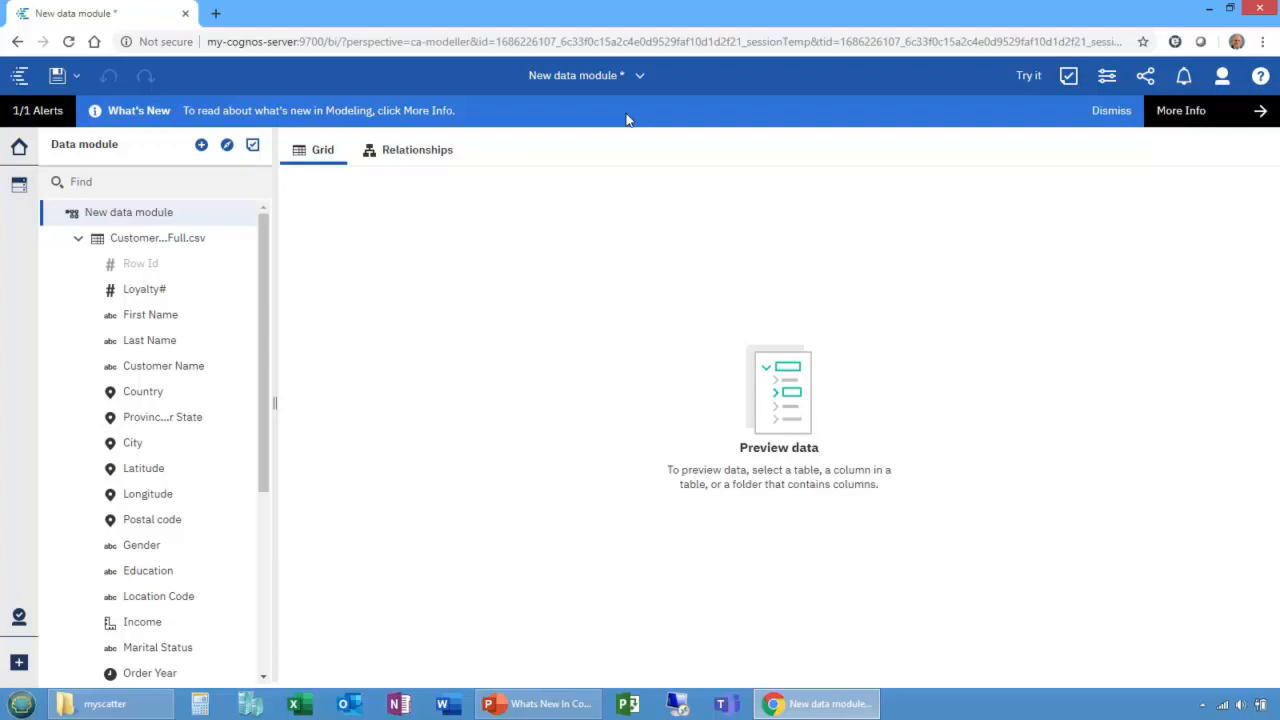
pyautogui.click(1110, 112)
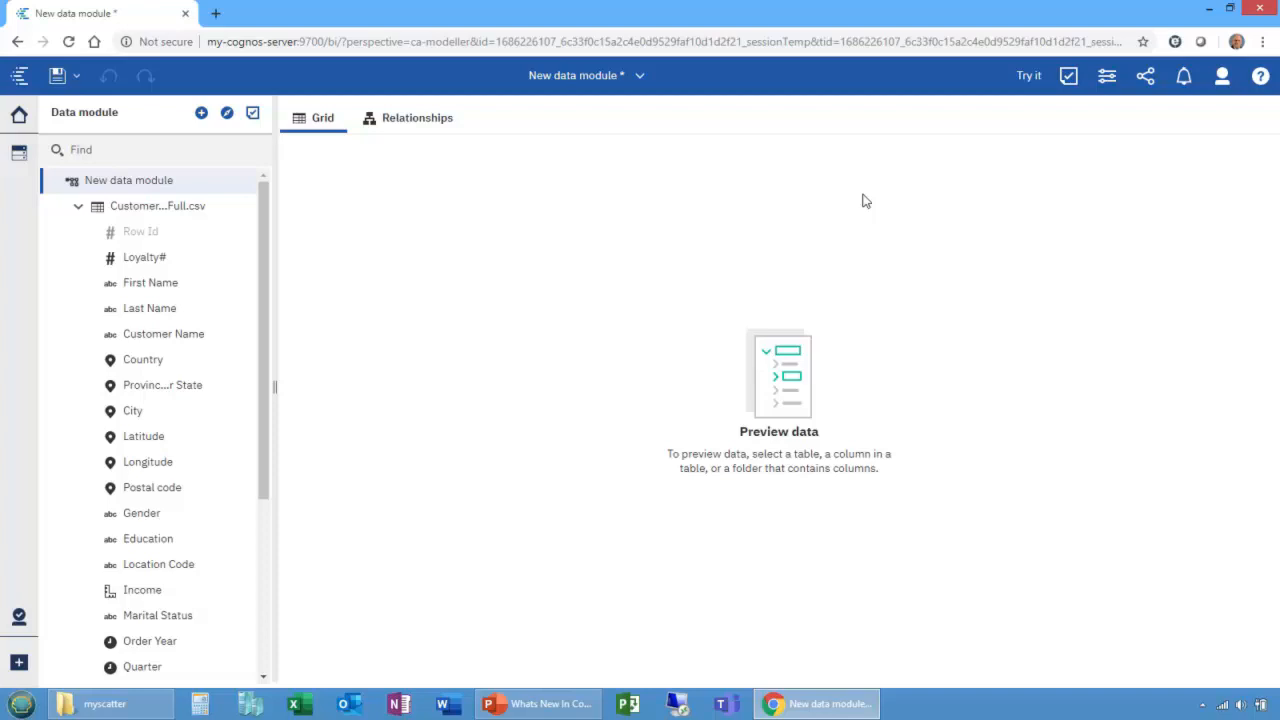
# Close the new data module without saving it.
pyautogui.click(586, 88)
pyautogui.click(726, 157)
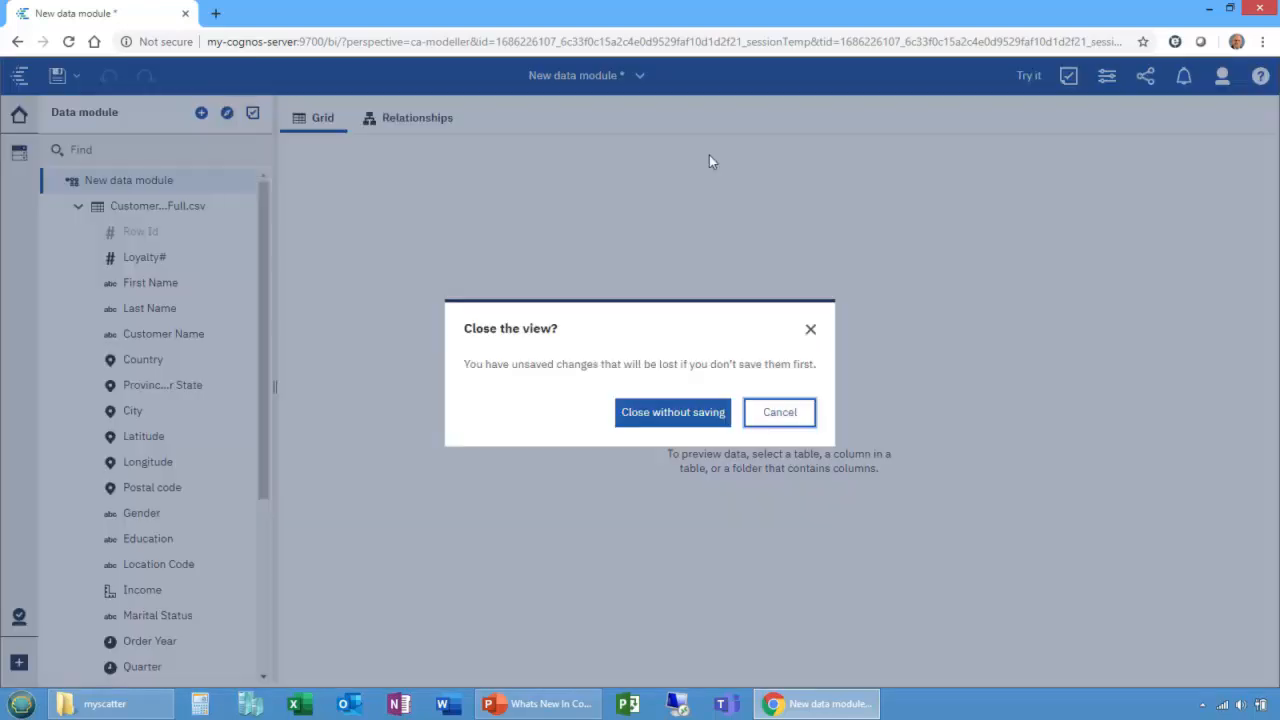
pyautogui.click(663, 417)
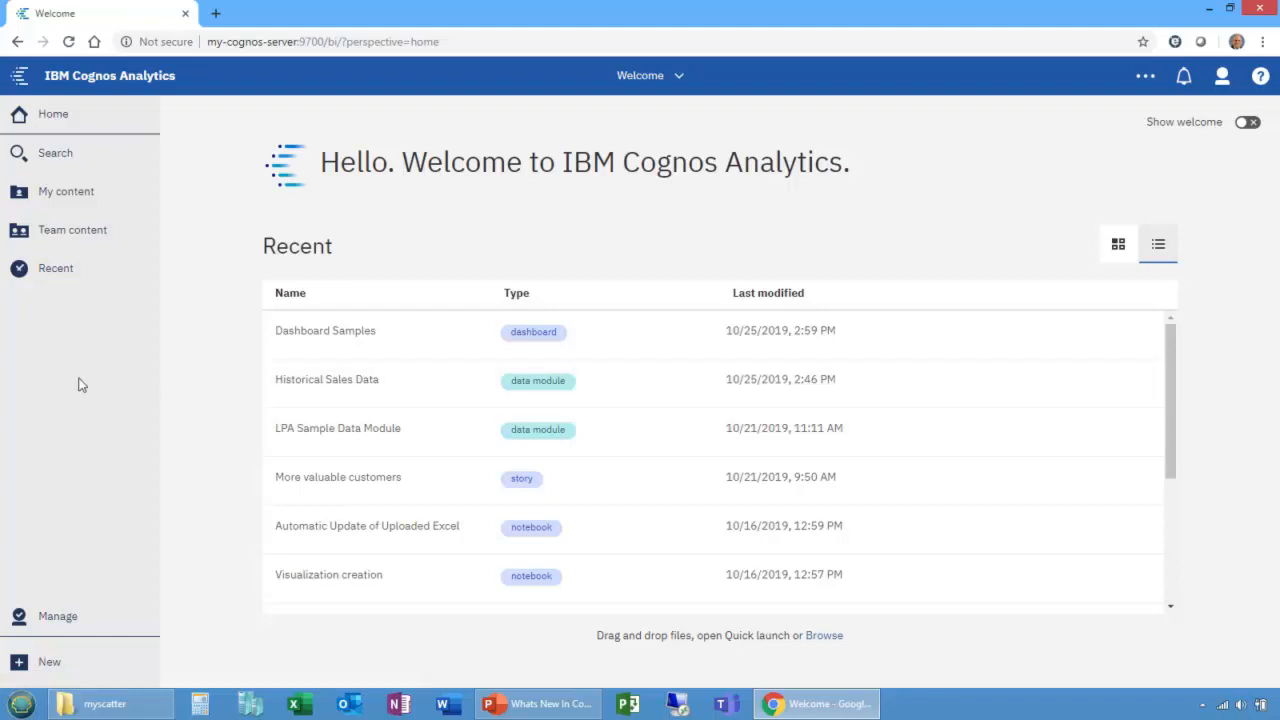
# Add a custom setting with the key Glass.bannerMessage to the advanced settings of the system configuration.
pyautogui.click(58, 620)
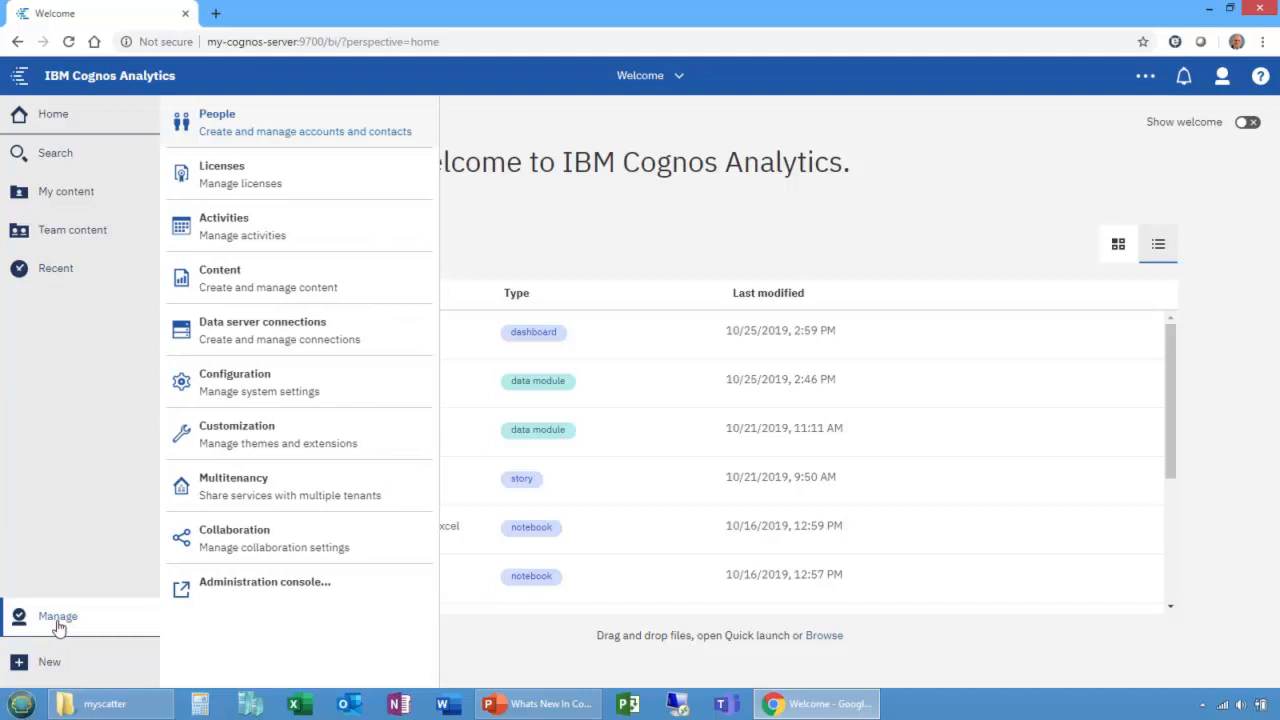
pyautogui.click(215, 375)
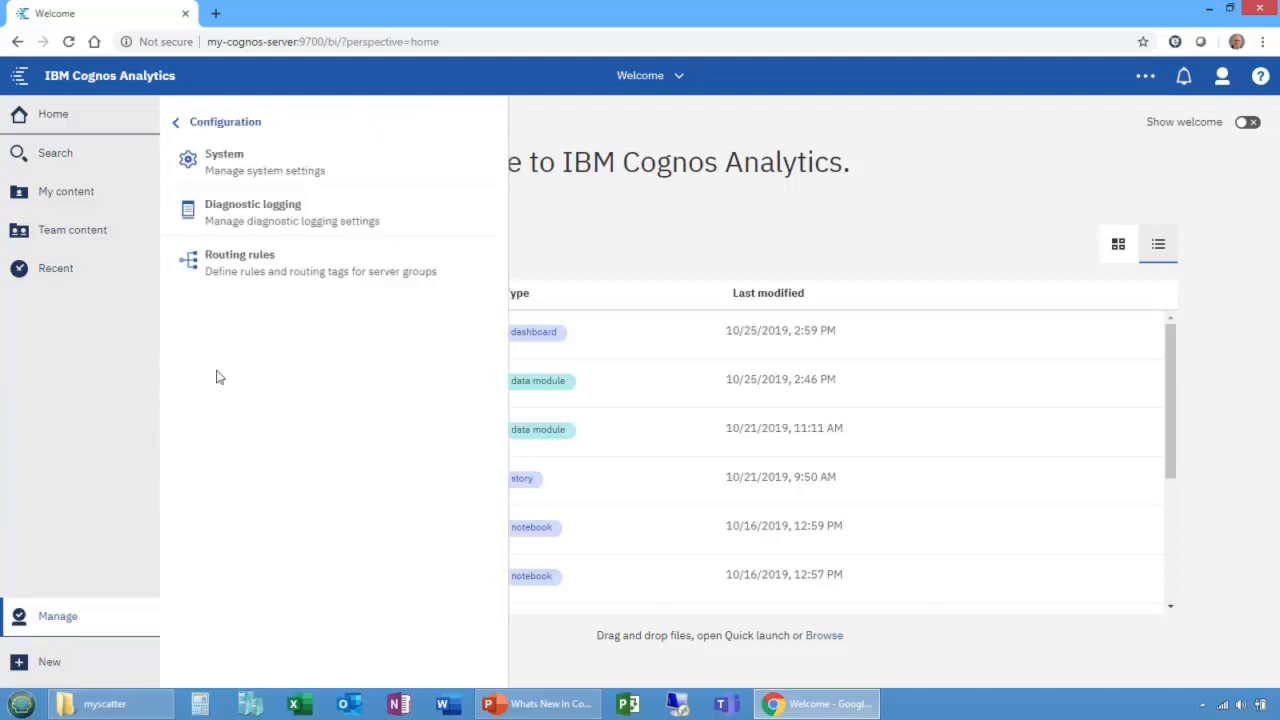
pyautogui.click(240, 162)
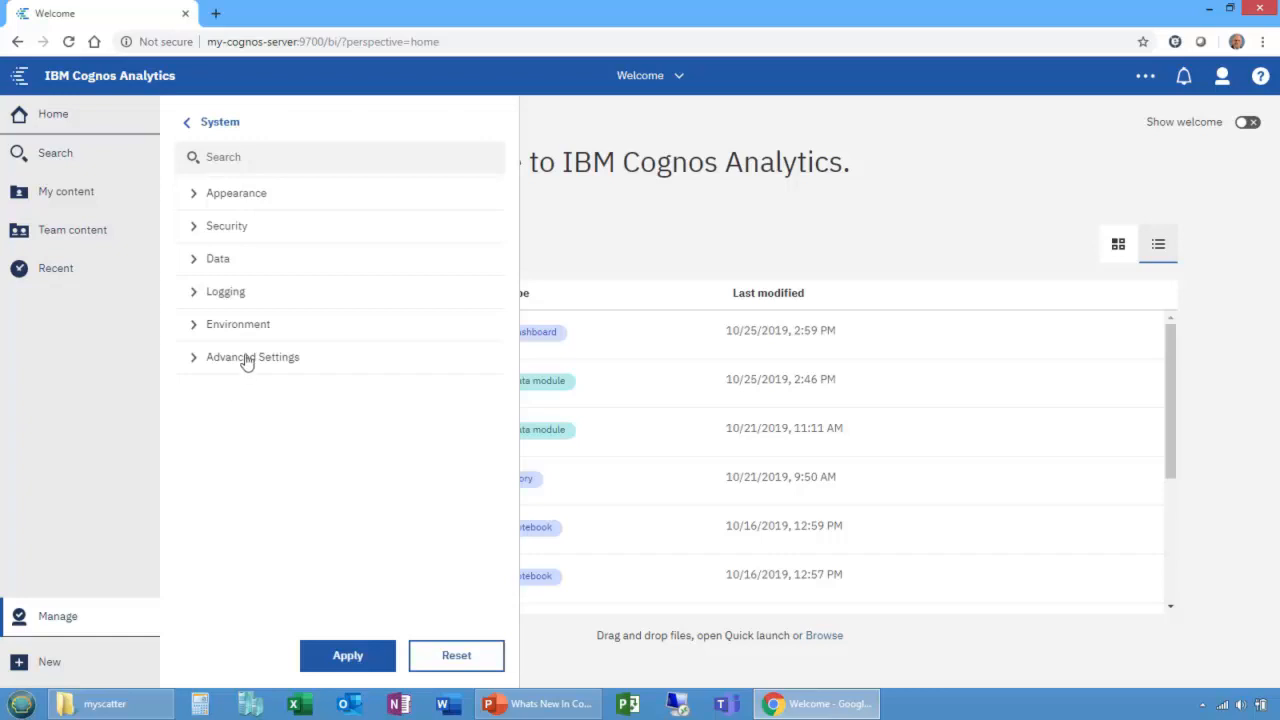
pyautogui.click(243, 360)
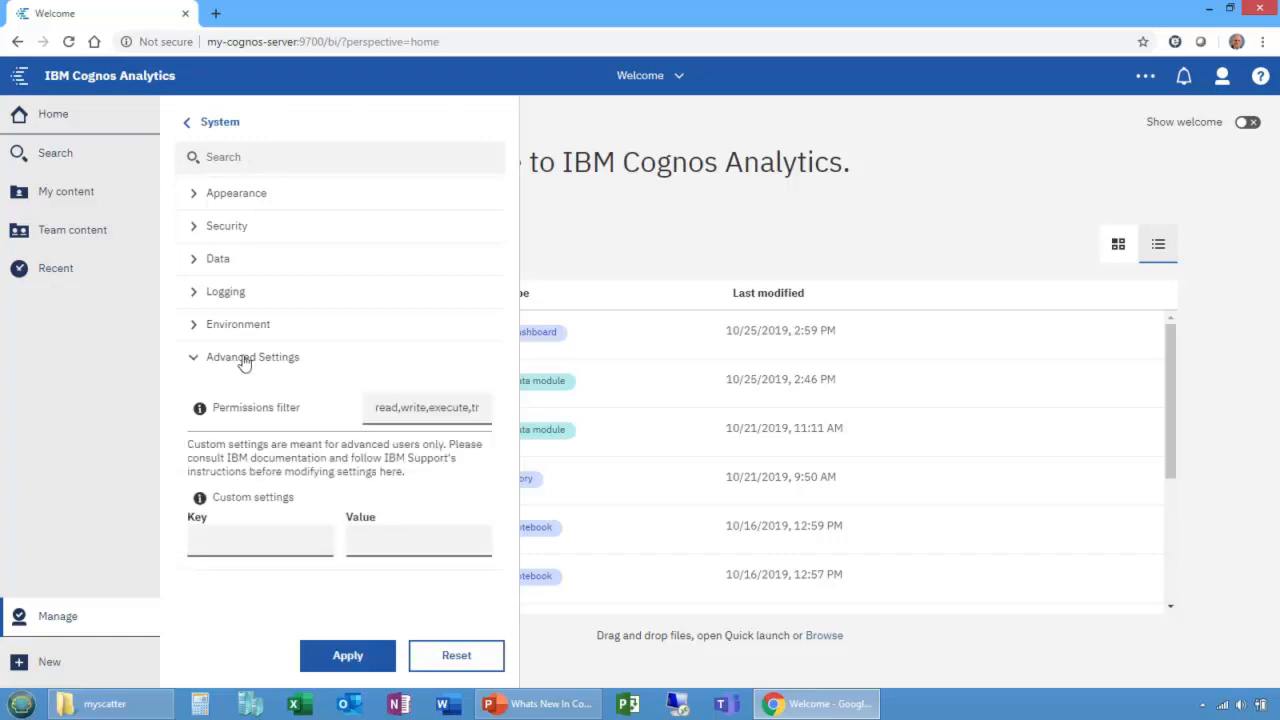
pyautogui.click(219, 544)
pyautogui.write('Flags.bannerMessage')
pyautogui.click(202, 540)
pyautogui.press('Delete')
pyautogui.write('G')
# Set the value to "On Sunday at 11am Eastern we will be patching Cognos. We expect the system to be down for 1 hour." and apply it.
pyautogui.click(350, 546)
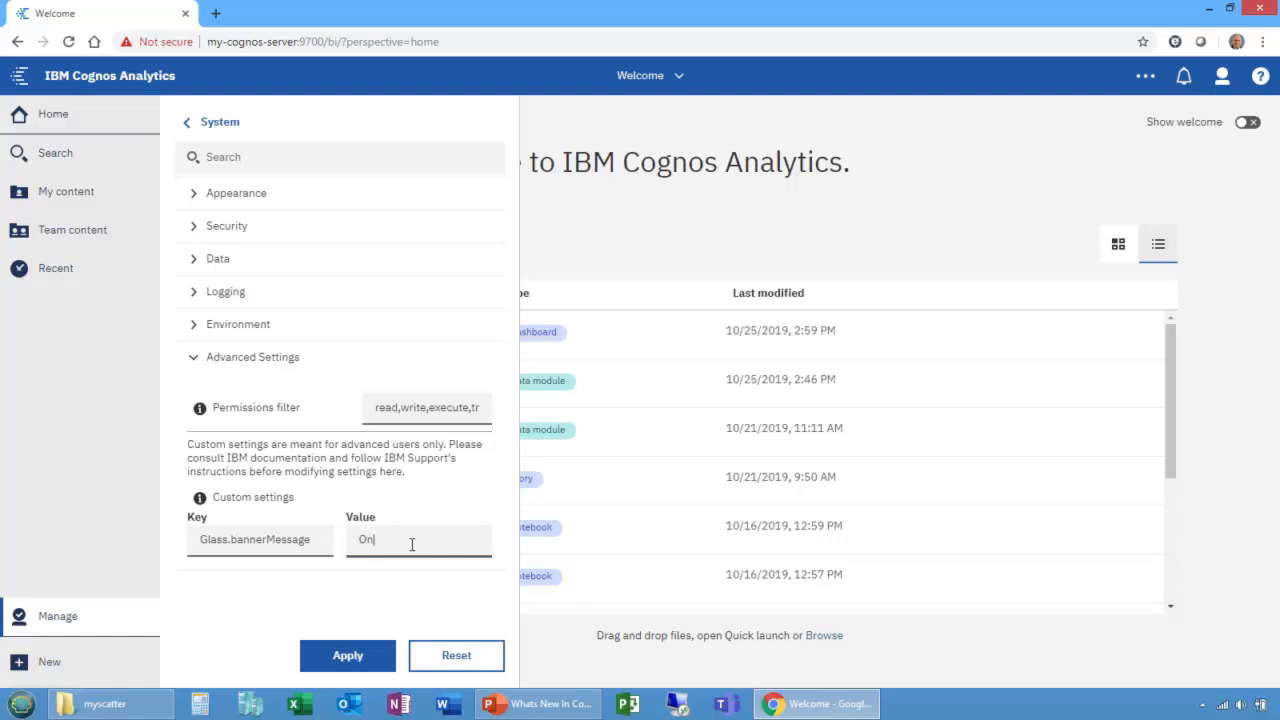
pyautogui.write('unday at 112')
pyautogui.write('am Eastern')
pyautogui.write(' we will be patc')
pyautogui.write('hing Cognos.  We e')
pyautogui.write('xpect the system to b')
pyautogui.write('e down for 1 hour.')
pyautogui.click(357, 656)
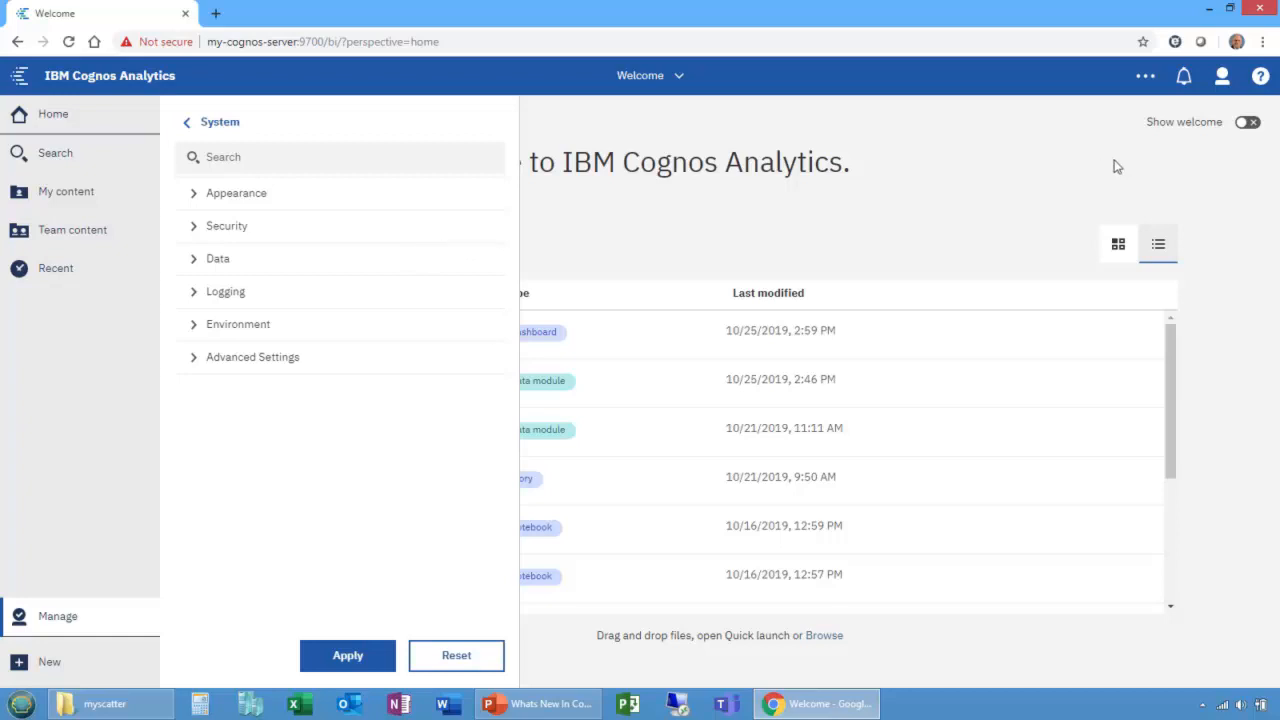
# Sign out and sign back in with the saved user ID and password to load the banner.
pyautogui.click(1222, 76)
pyautogui.click(1064, 357)
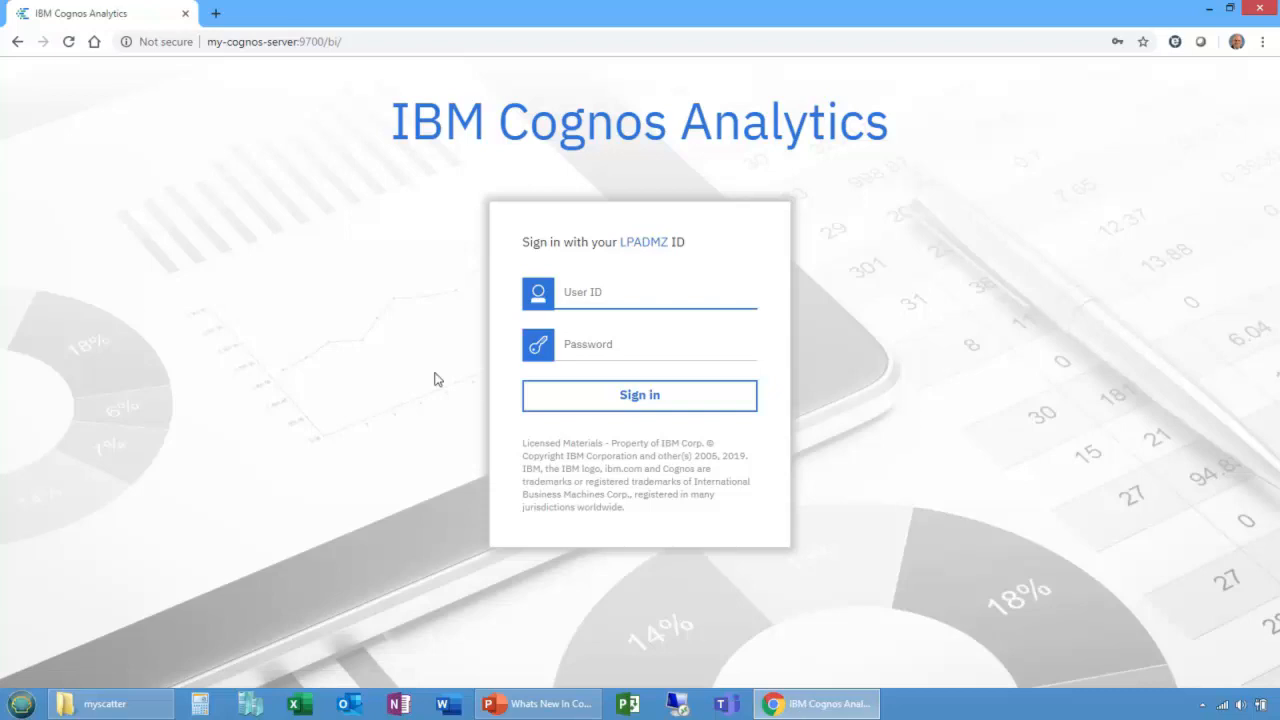
pyautogui.click(590, 293)
pyautogui.click(588, 342)
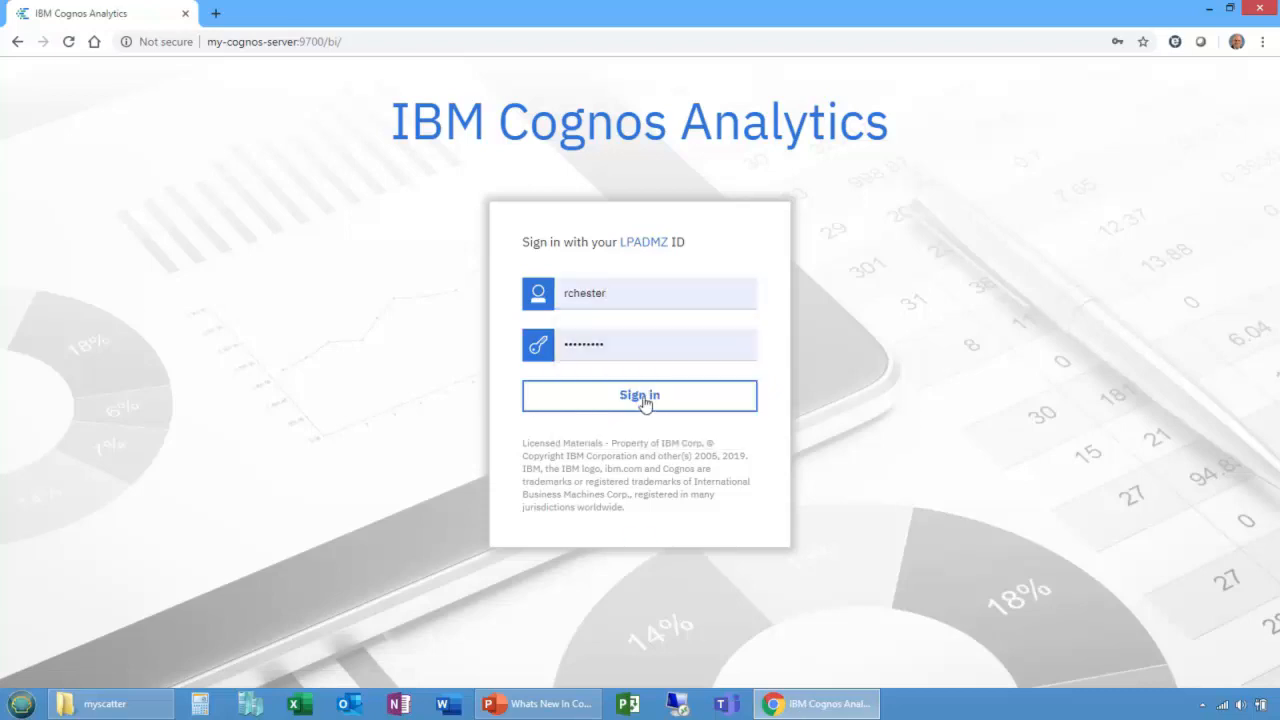
pyautogui.click(644, 401)
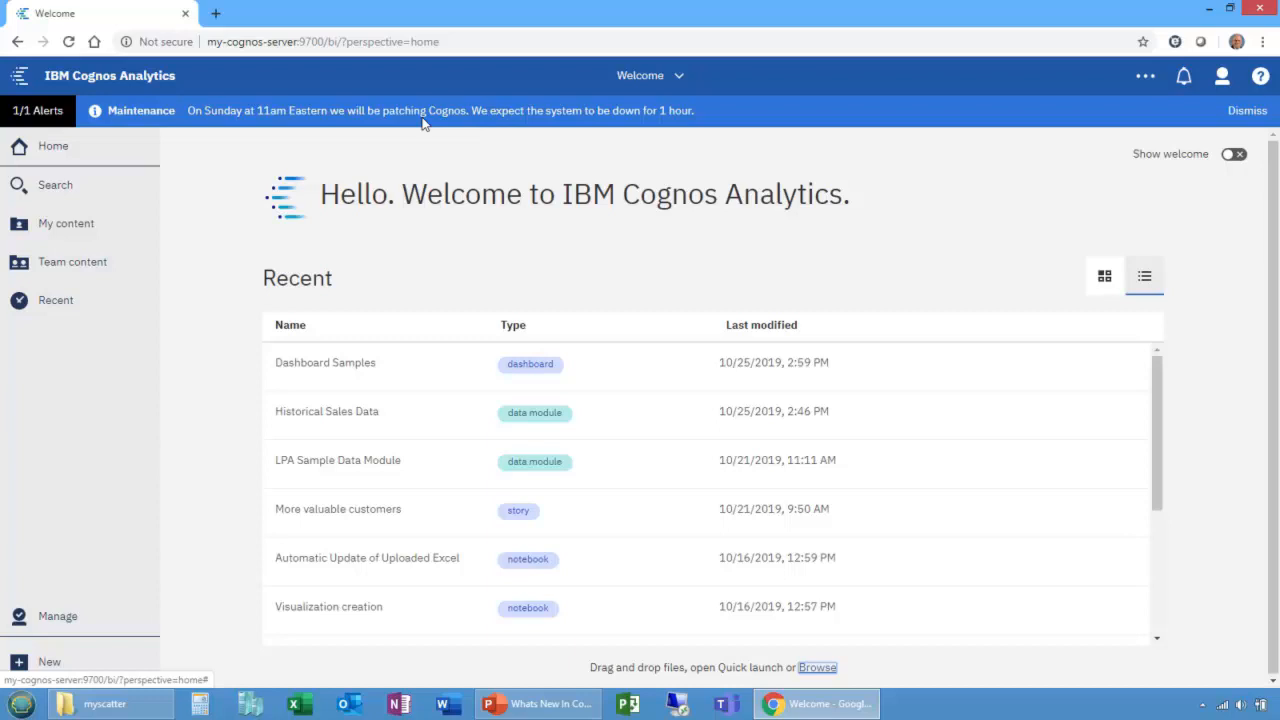
# Dismiss the Maintenance banner and sign out of the session.
pyautogui.click(1248, 112)
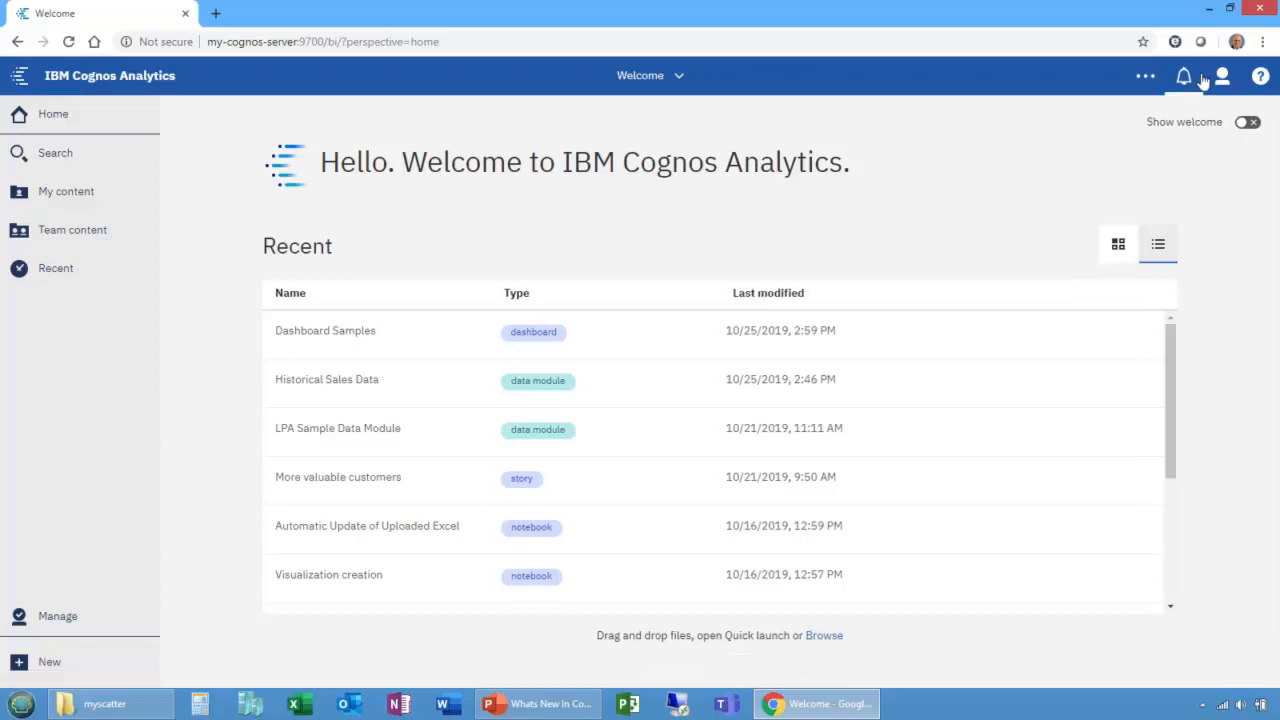
pyautogui.click(1208, 78)
pyautogui.click(1066, 360)
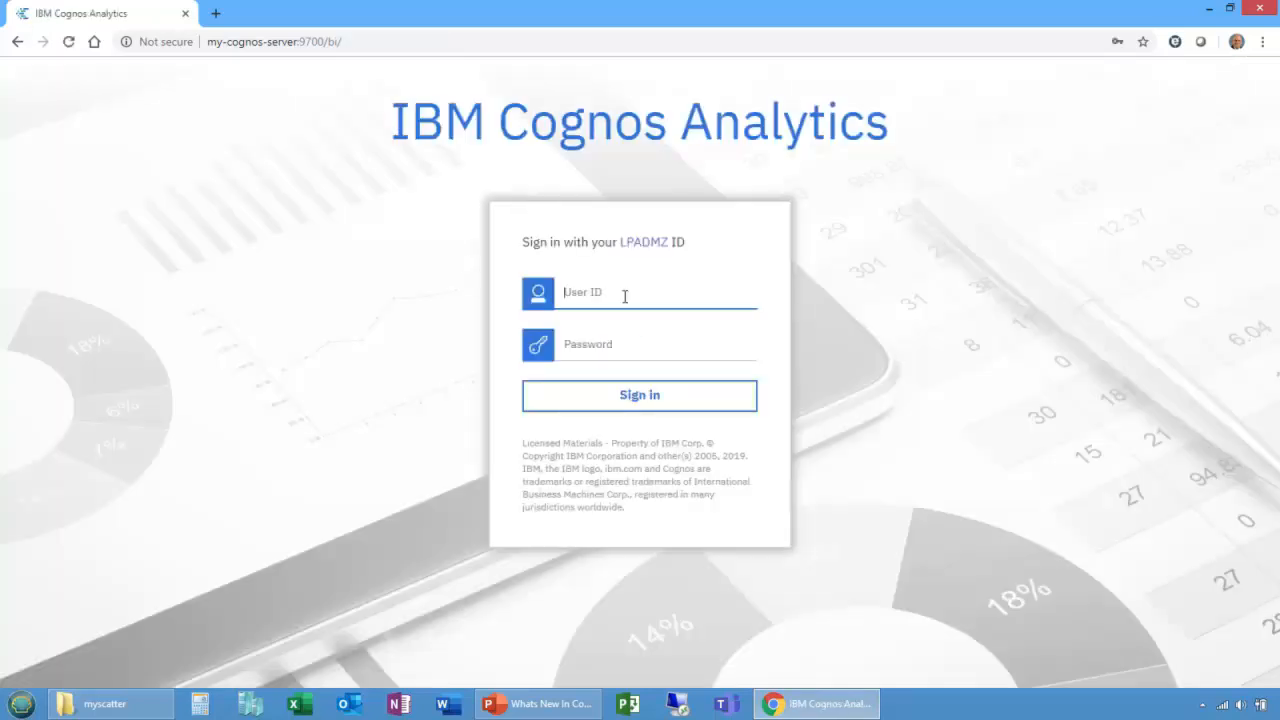
# Sign in with the saved user ID and password, and dismiss the Maintenance banner.
pyautogui.click(624, 296)
pyautogui.click(585, 333)
pyautogui.click(638, 404)
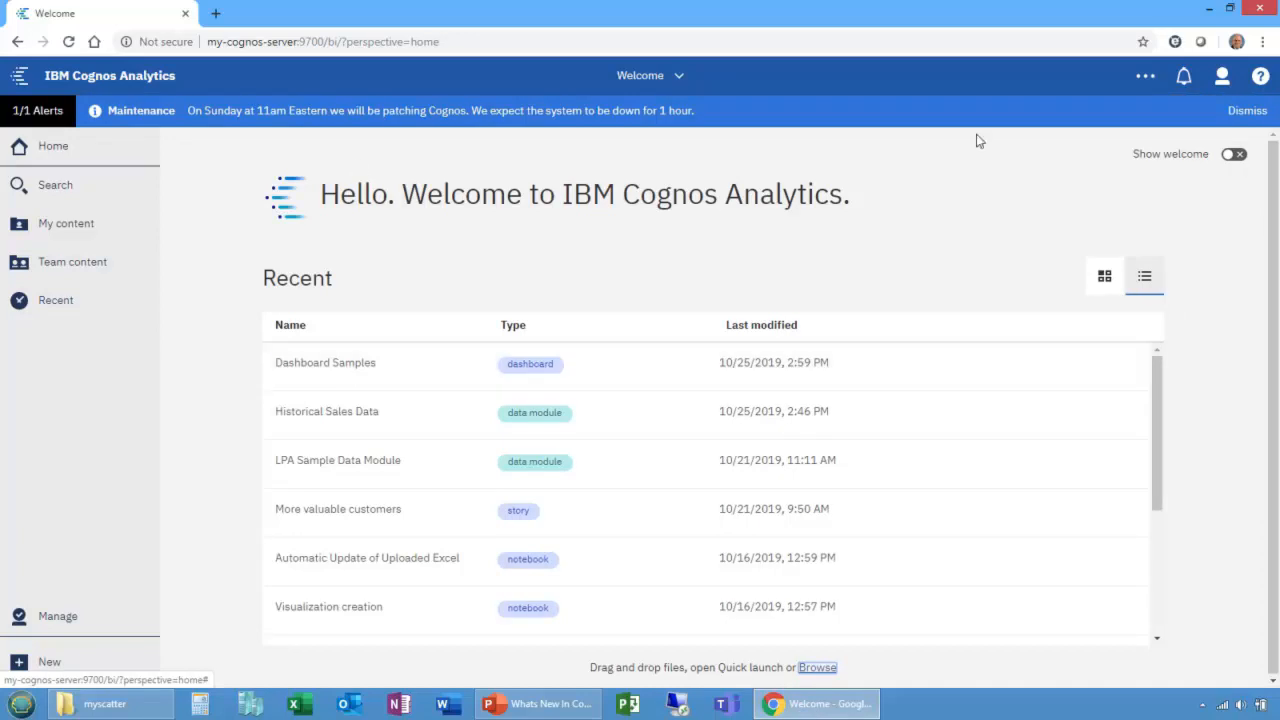
pyautogui.click(1247, 110)
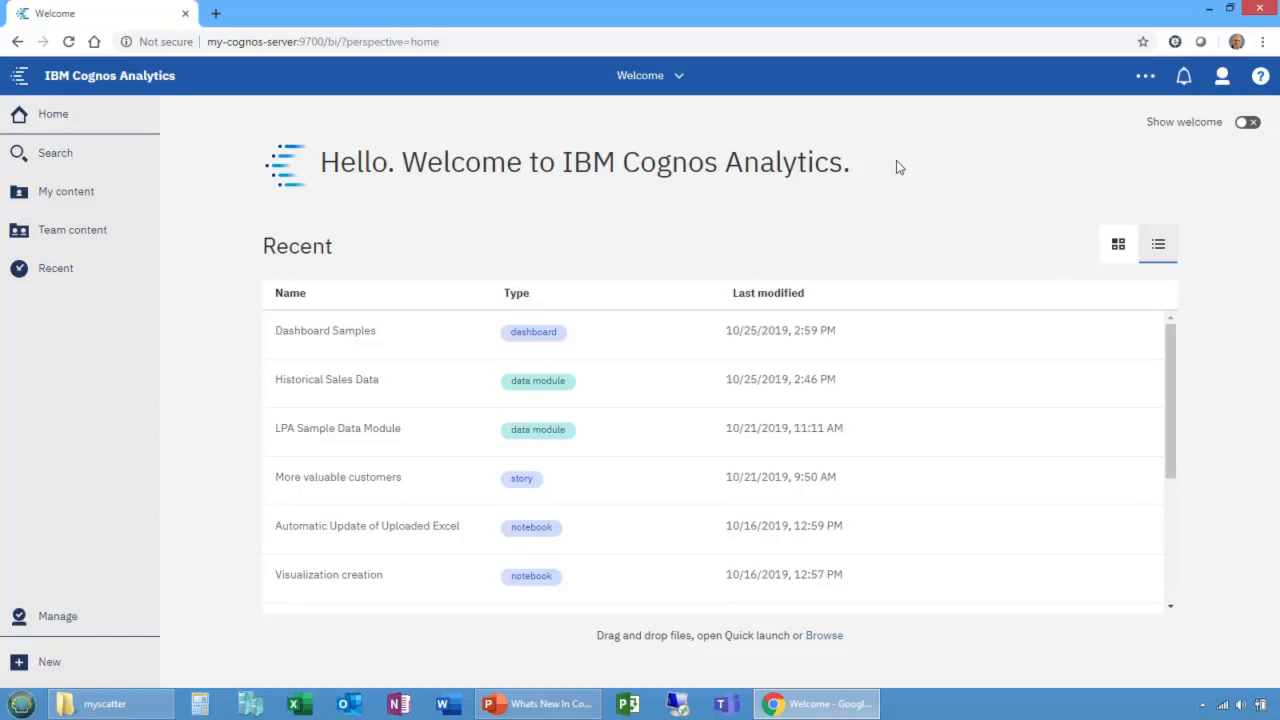
# Enter Glass.bannerMessage as the custom setting key in the advanced system configuration settings.
pyautogui.click(56, 617)
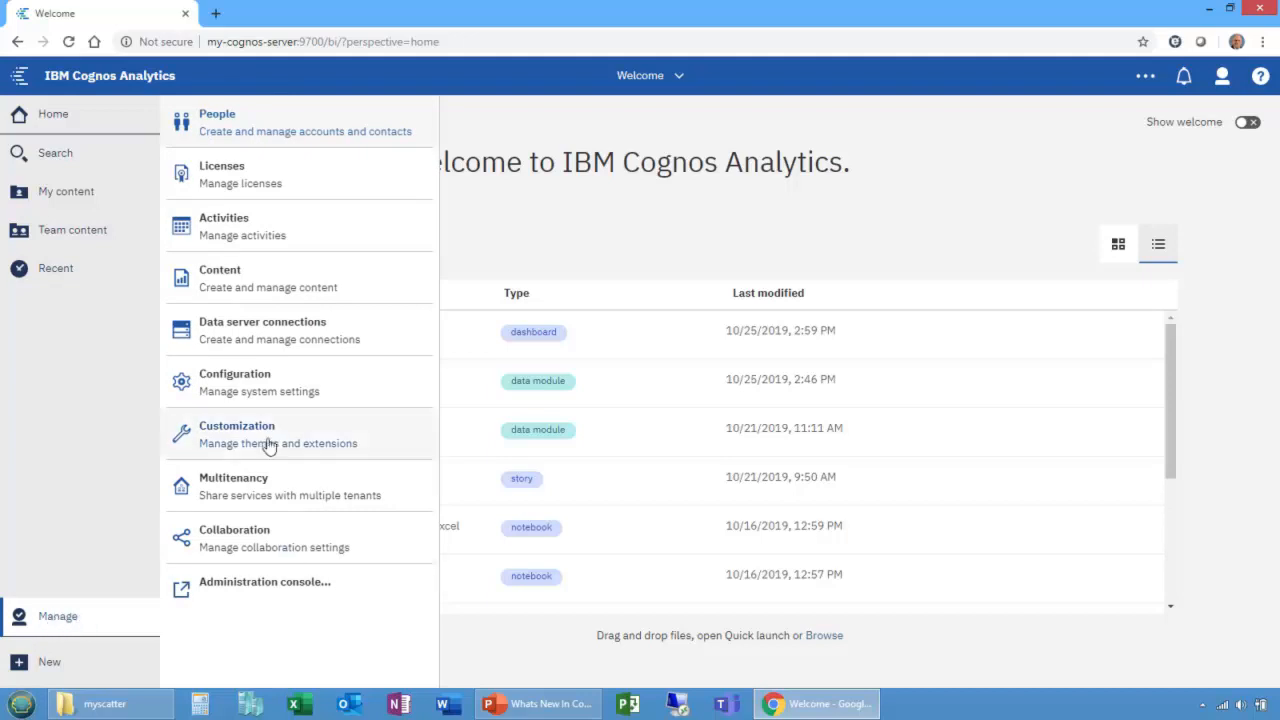
pyautogui.click(230, 383)
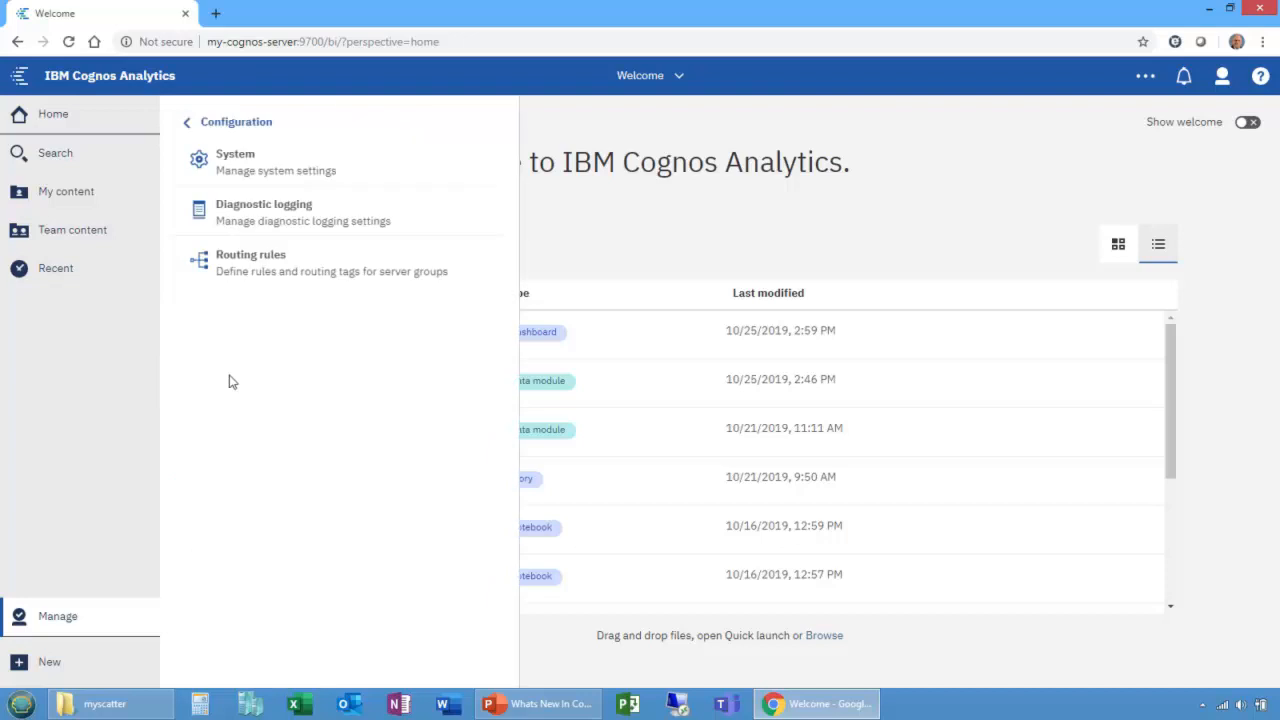
pyautogui.click(245, 158)
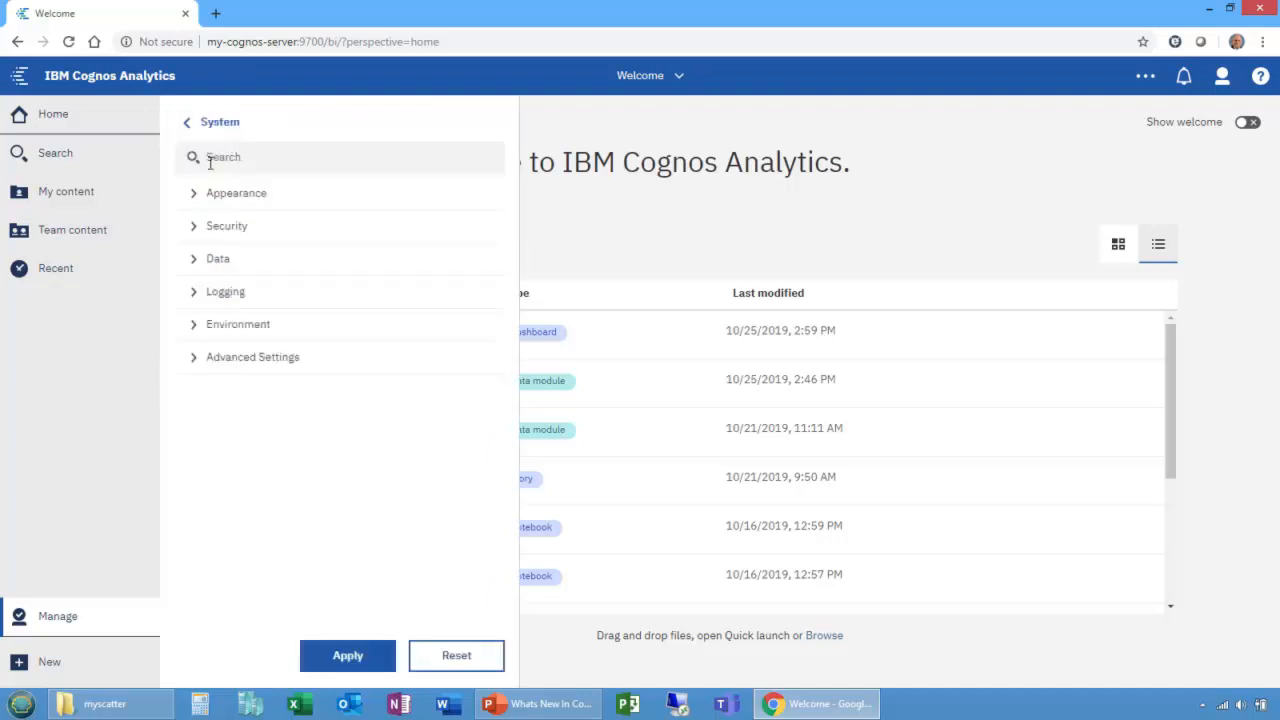
pyautogui.click(240, 360)
pyautogui.click(233, 550)
pyautogui.write('Glass')
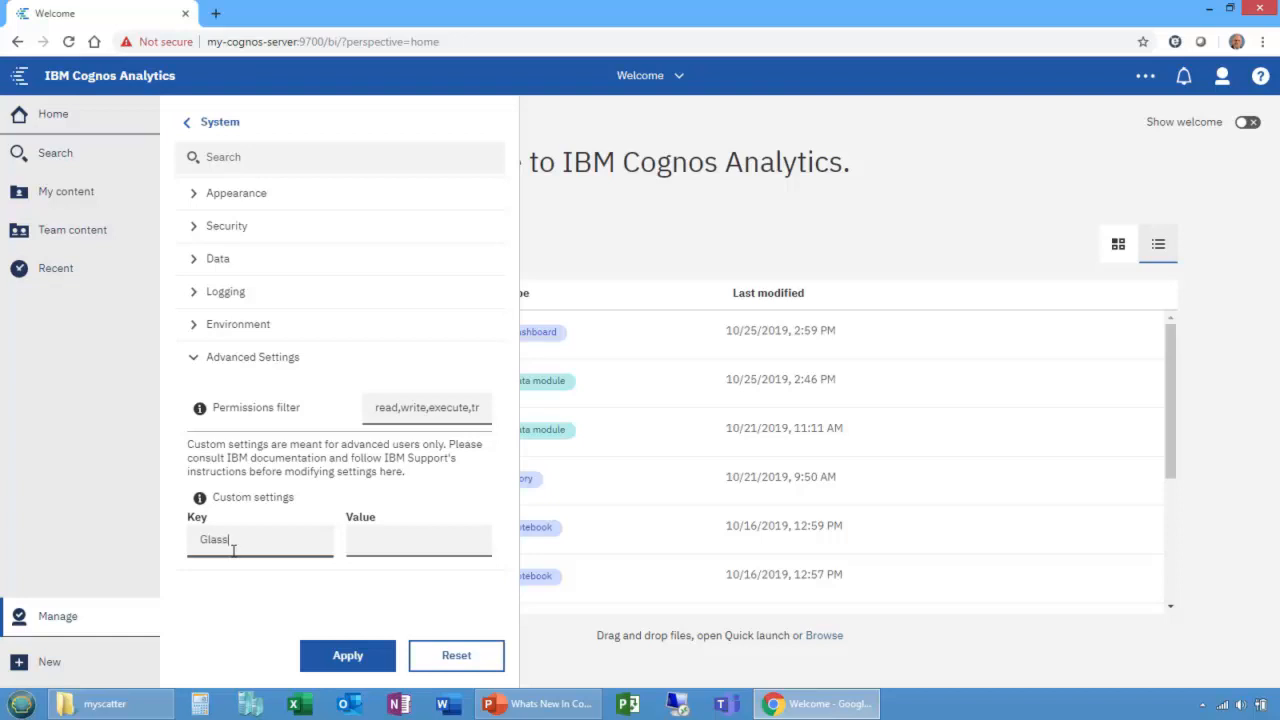
pyautogui.write('.bannerMessage')
# Apply Glass.bannerMessage with an empty value in the system settings, and switch to the What's New presentation in PowerPoint.
pyautogui.press('Tab')
pyautogui.hotkey('ctrl', 'v')
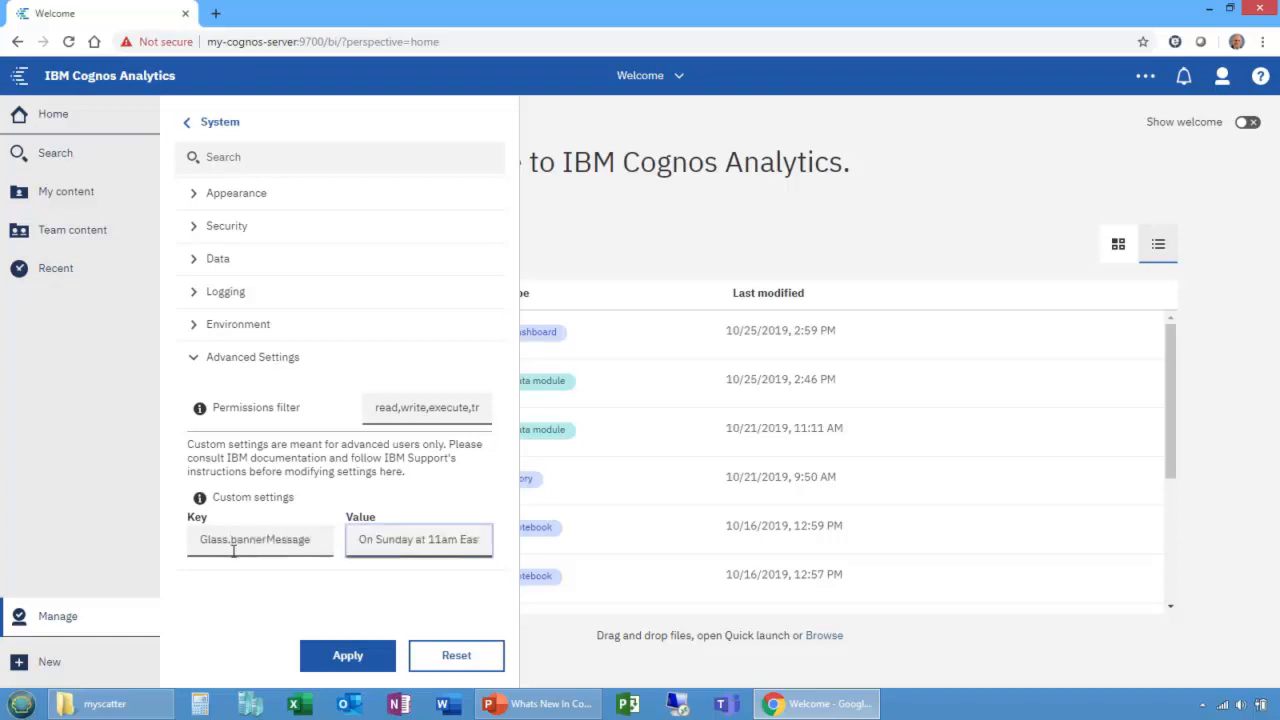
pyautogui.moveTo(352, 539); pyautogui.dragTo(724, 537)
pyautogui.press('BackSpace')
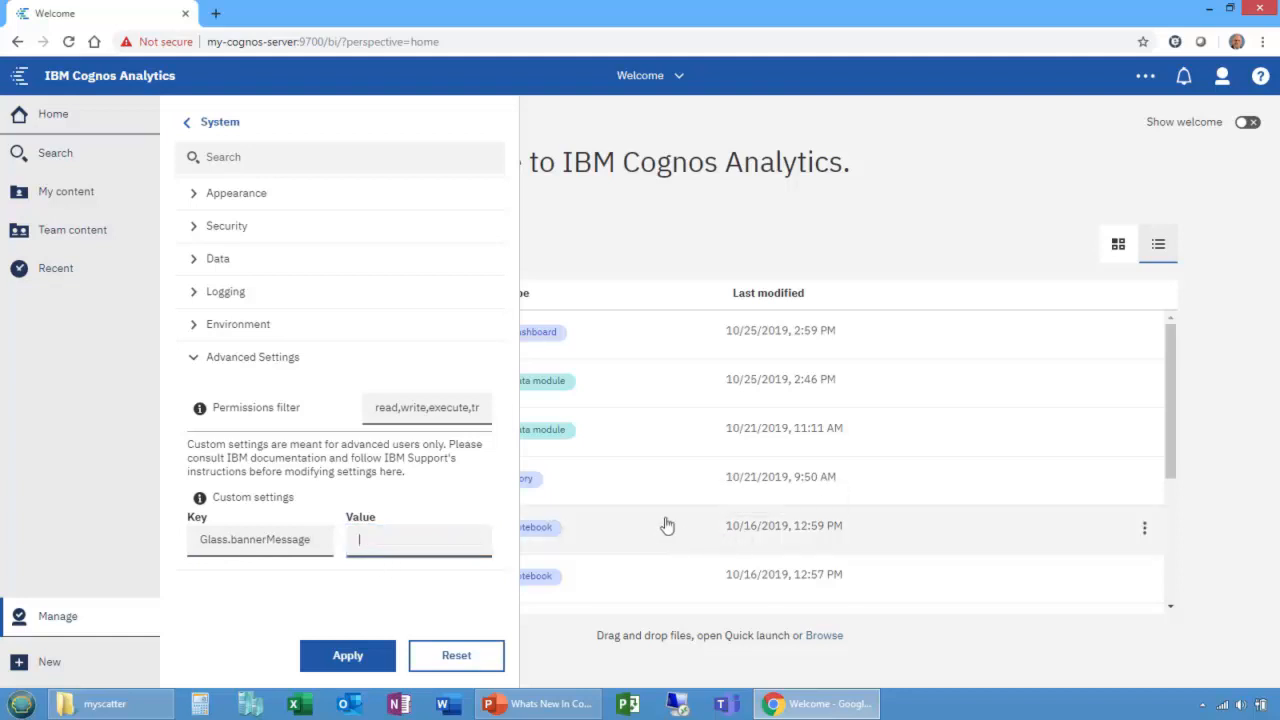
pyautogui.click(356, 655)
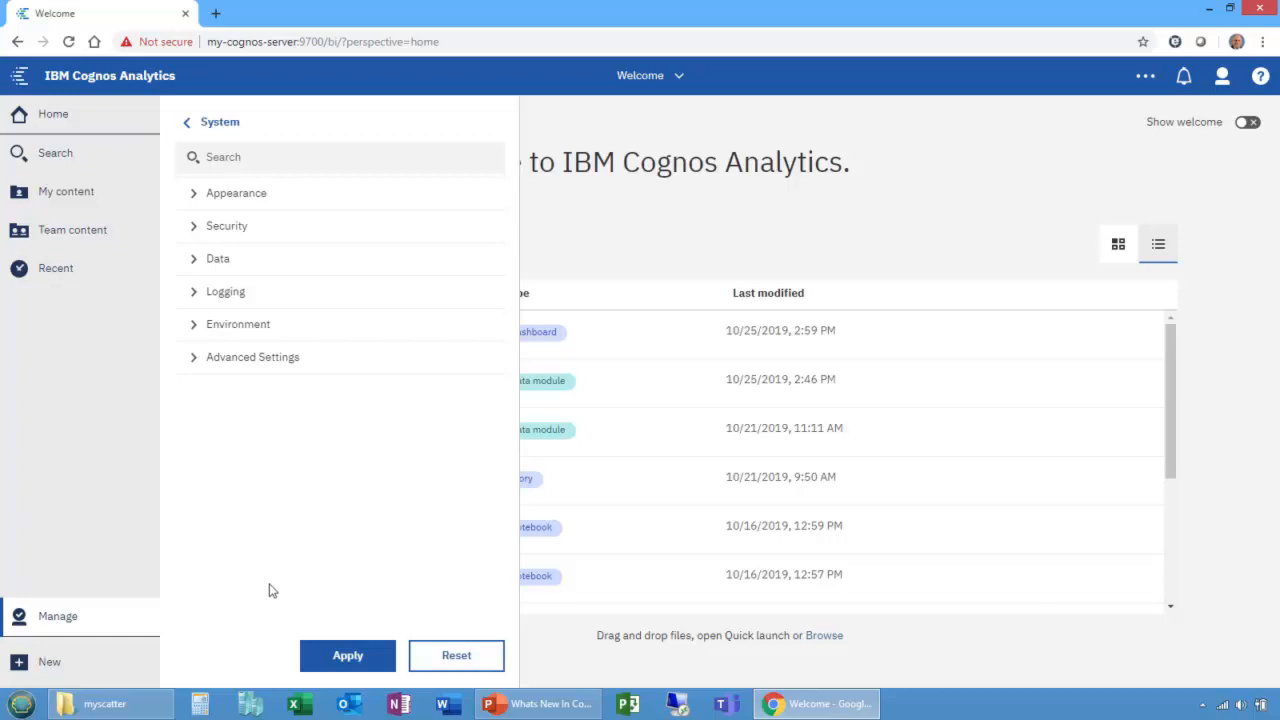
pyautogui.click(101, 516)
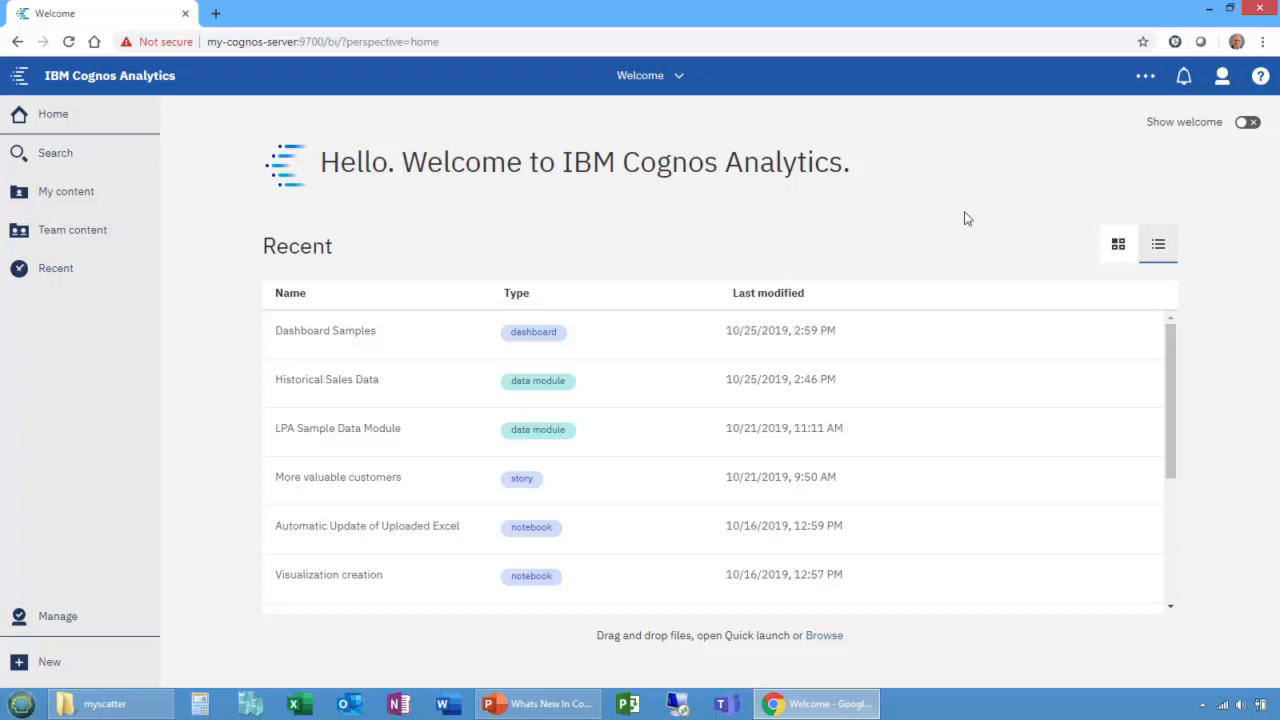
pyautogui.click(545, 704)
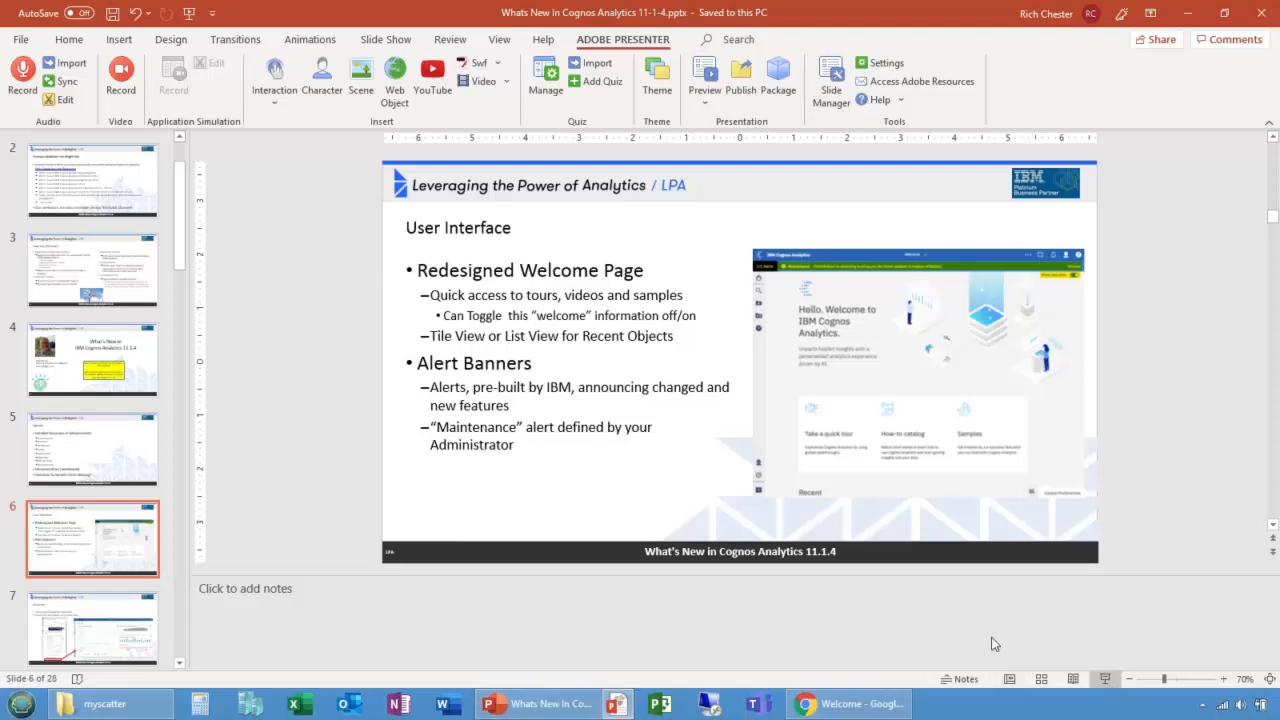
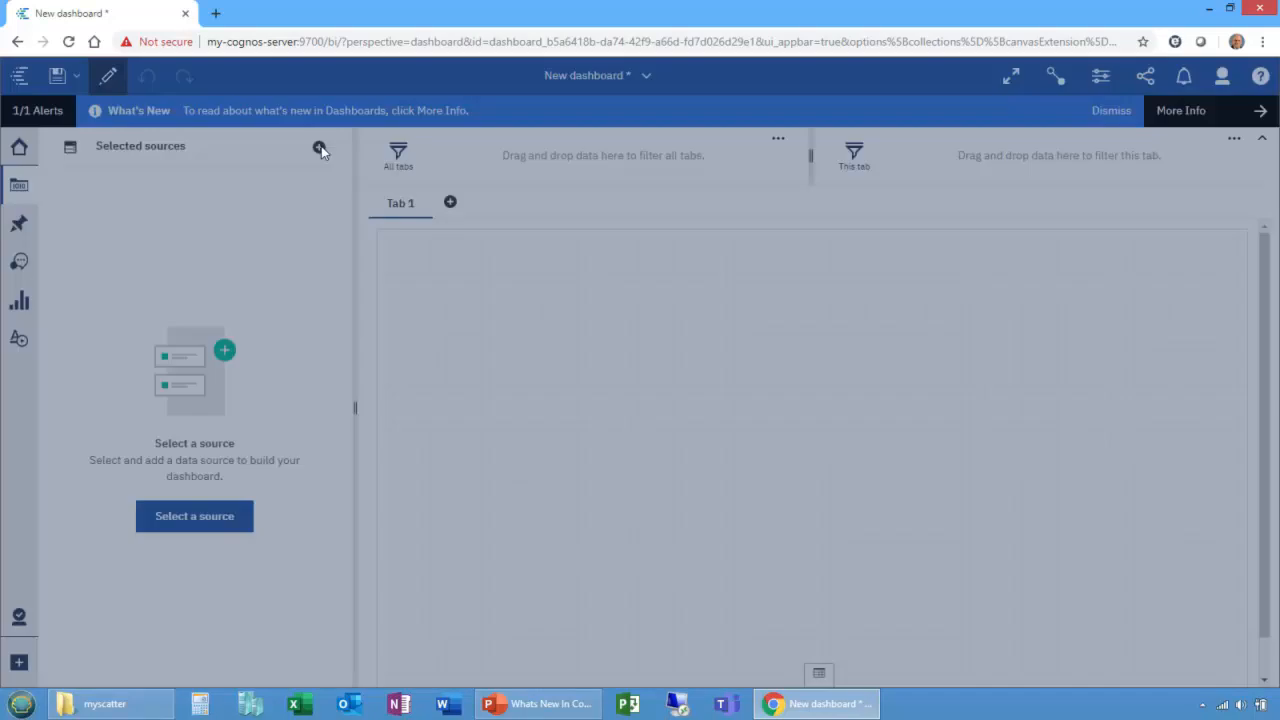
# Add the Historical Sales Data module from Team content > Samples > LPA Training as the dashboard's data source.
pyautogui.click(453, 390)
pyautogui.scroll(-3, 520, 383)
pyautogui.click(472, 400)
pyautogui.scroll(-3, 600, 380)
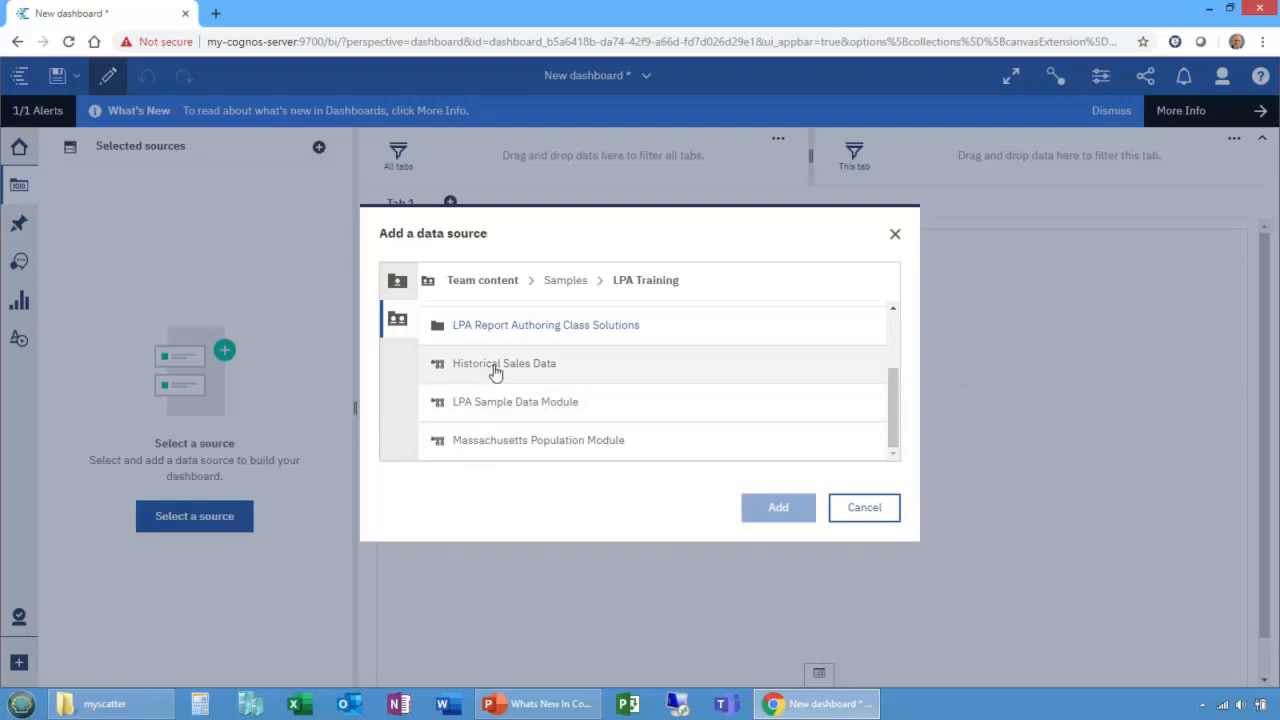
pyautogui.click(495, 370)
pyautogui.click(795, 510)
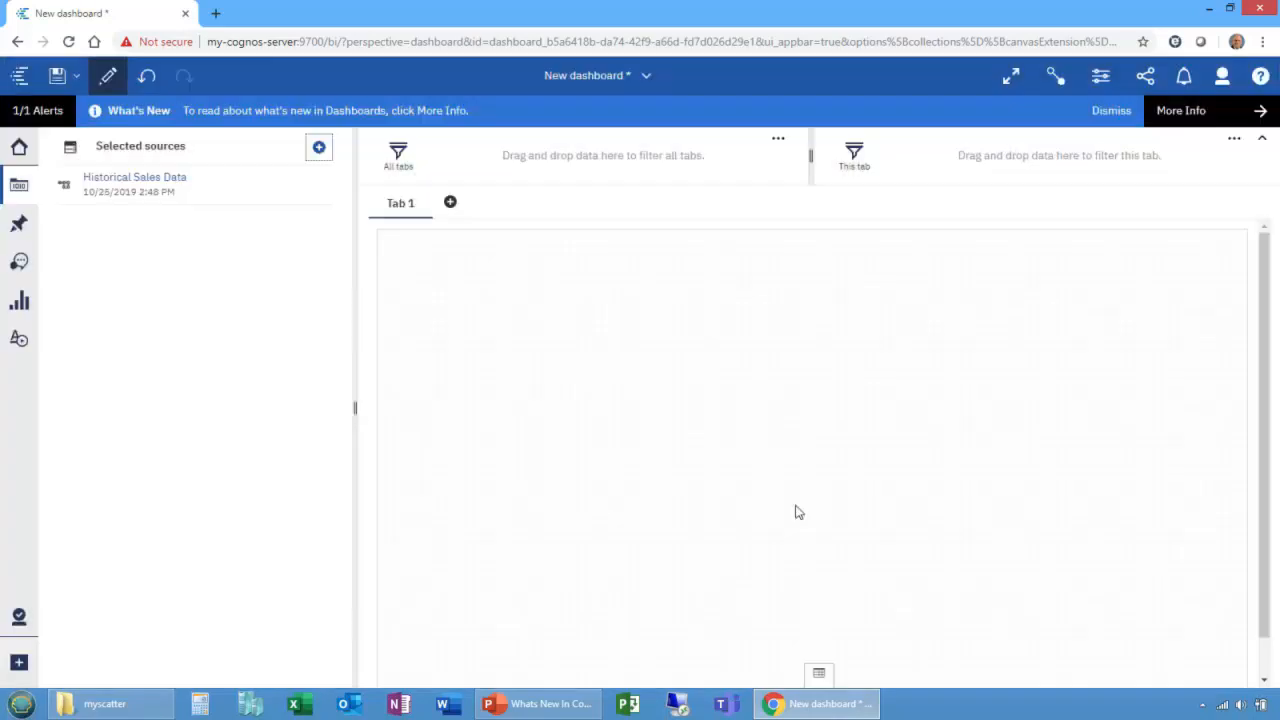
# Ask the Assistant to "show revenue by country" from the Historical Sales Data source.
pyautogui.click(20, 263)
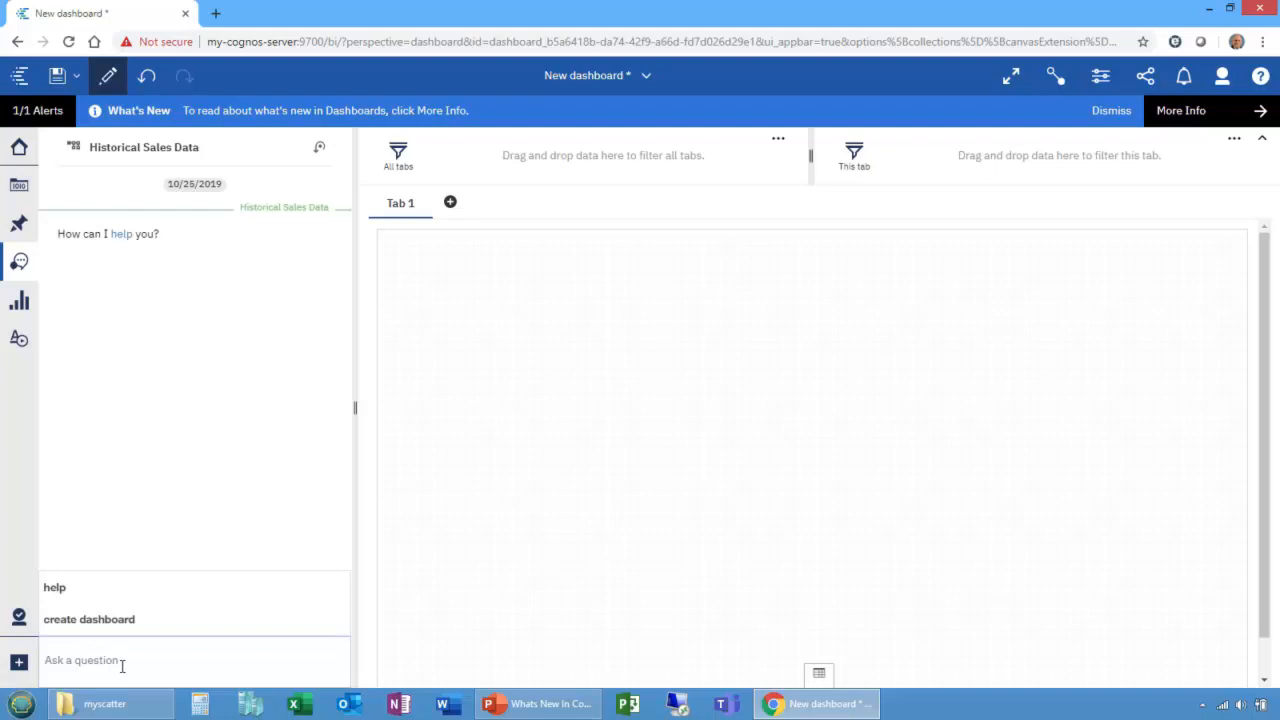
pyautogui.write('show revenue')
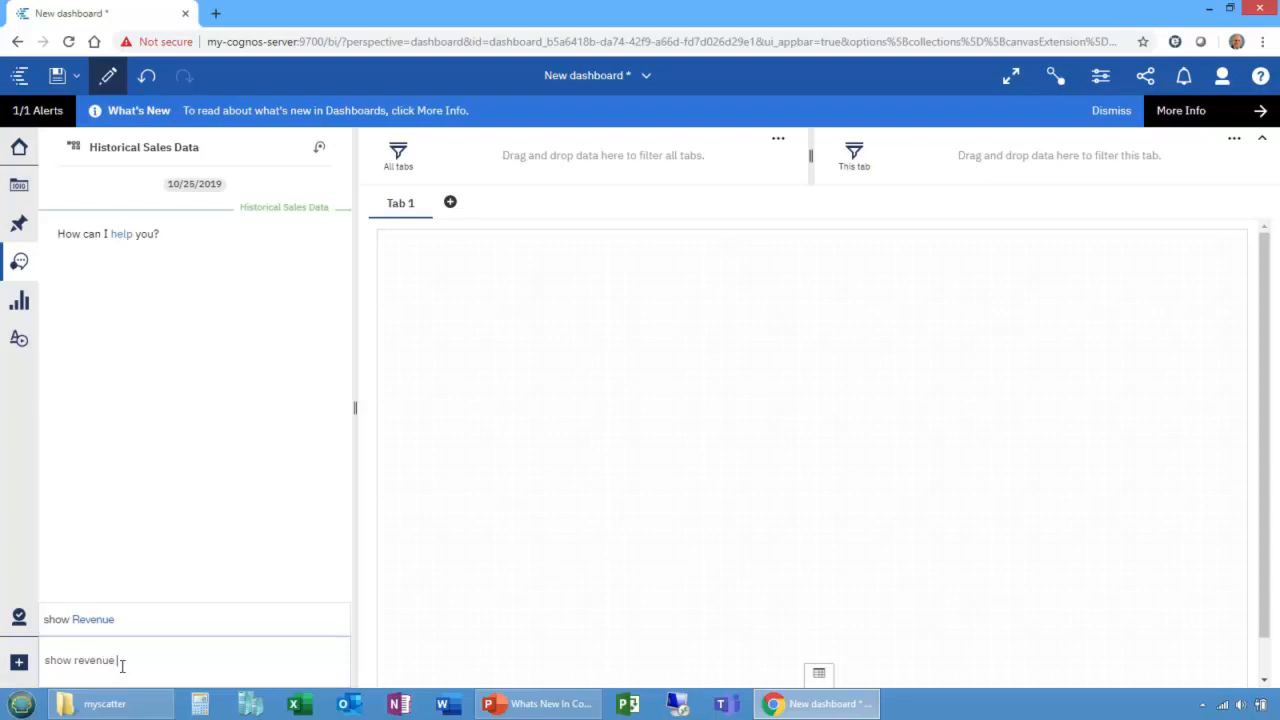
pyautogui.write('by country')
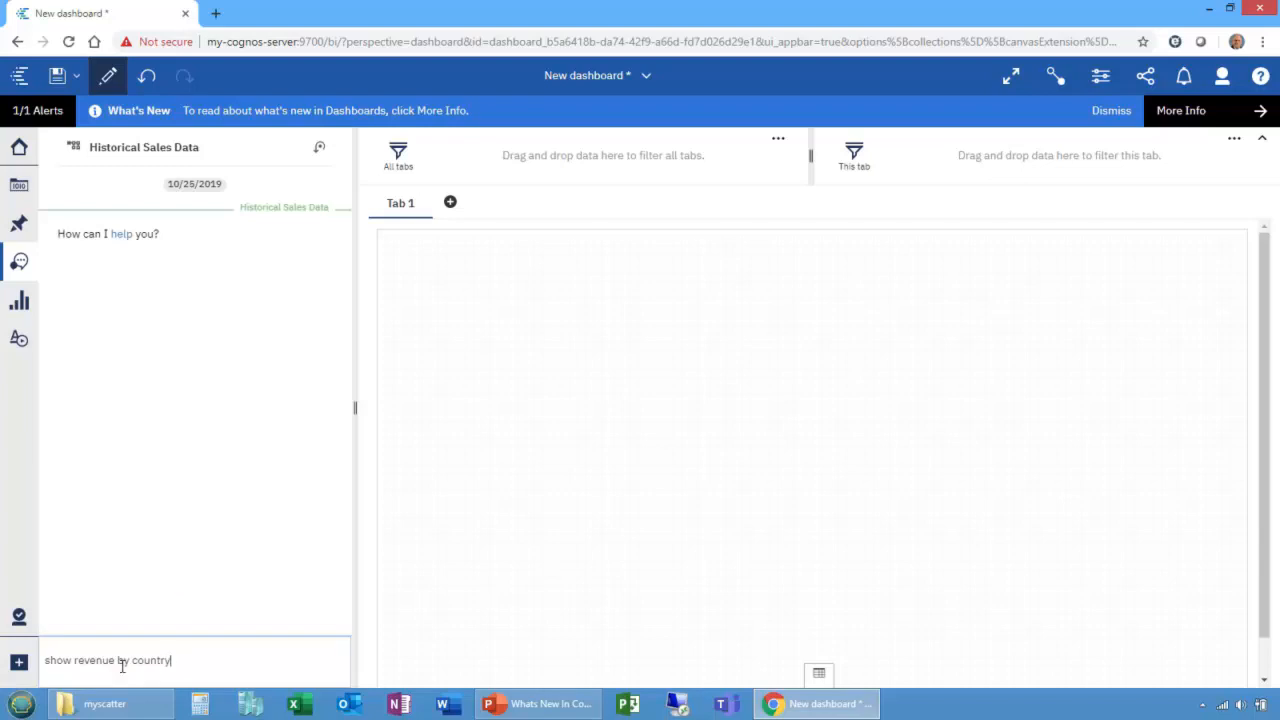
pyautogui.press('Return')
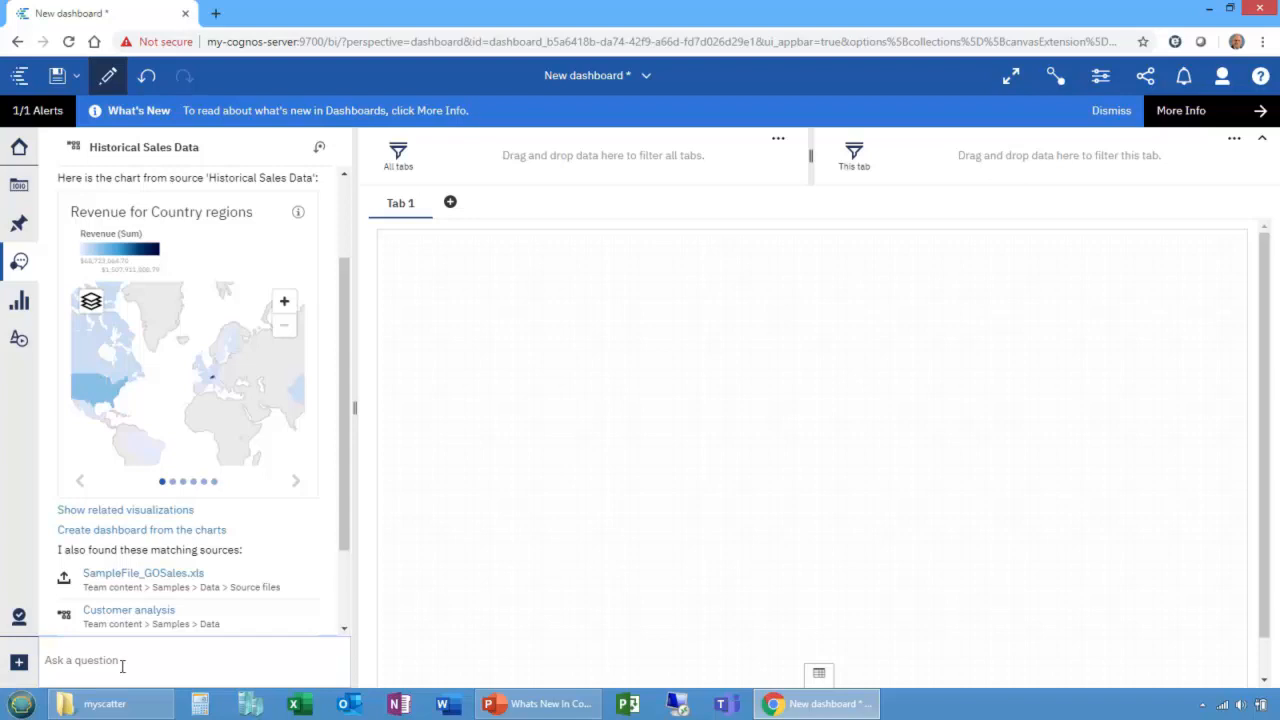
# Review the Assistant's revenue map and matching sources, and generate a dashboard from the charts.
pyautogui.moveTo(343, 525); pyautogui.dragTo(350, 567)
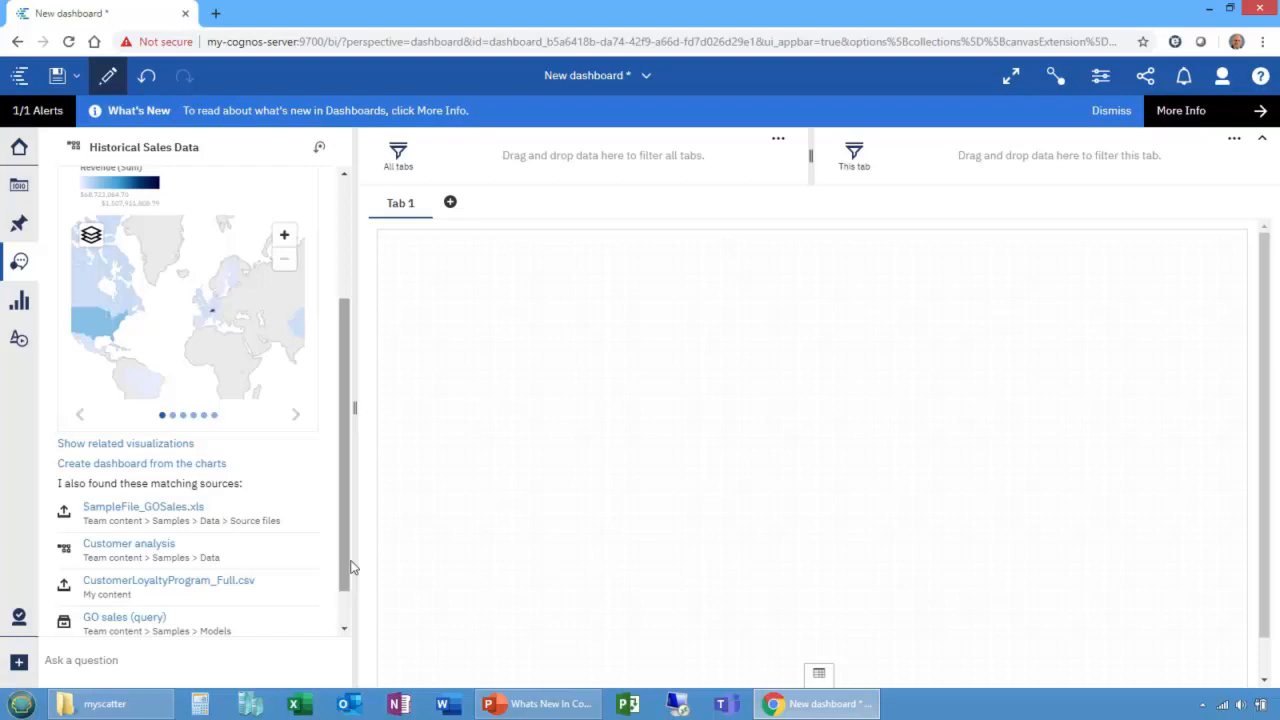
pyautogui.moveTo(350, 567); pyautogui.dragTo(348, 502)
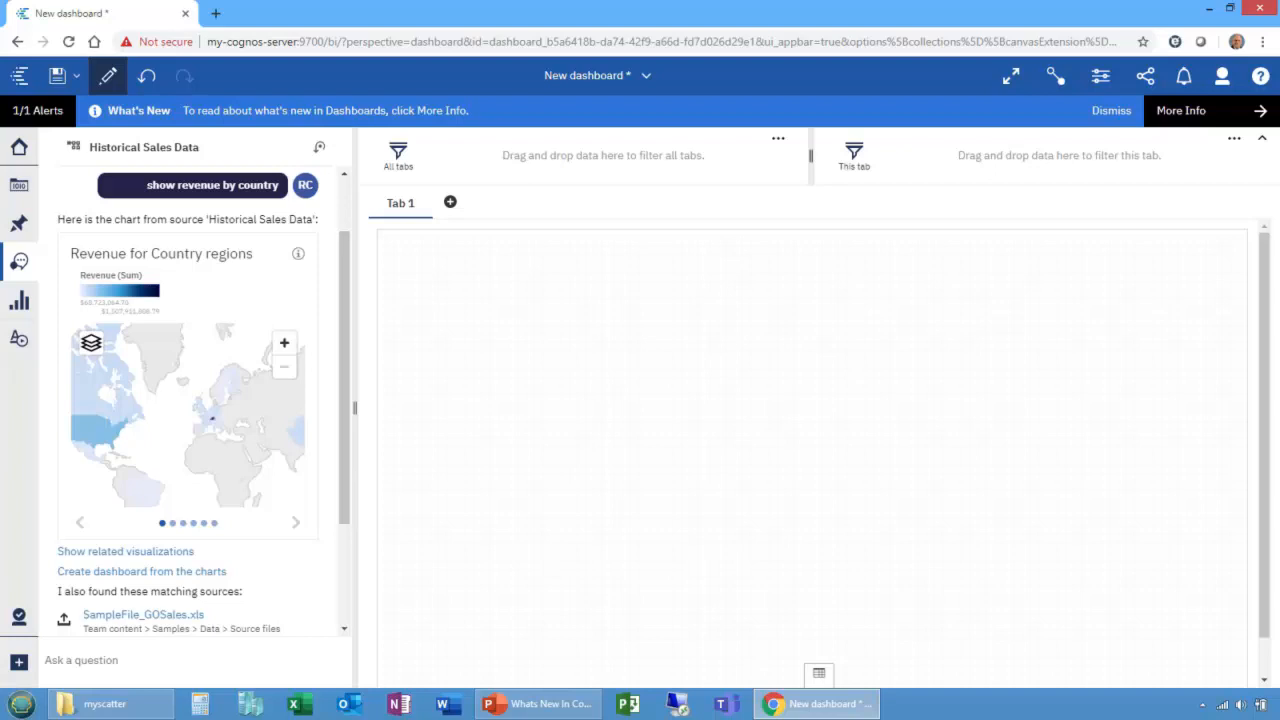
pyautogui.click(96, 573)
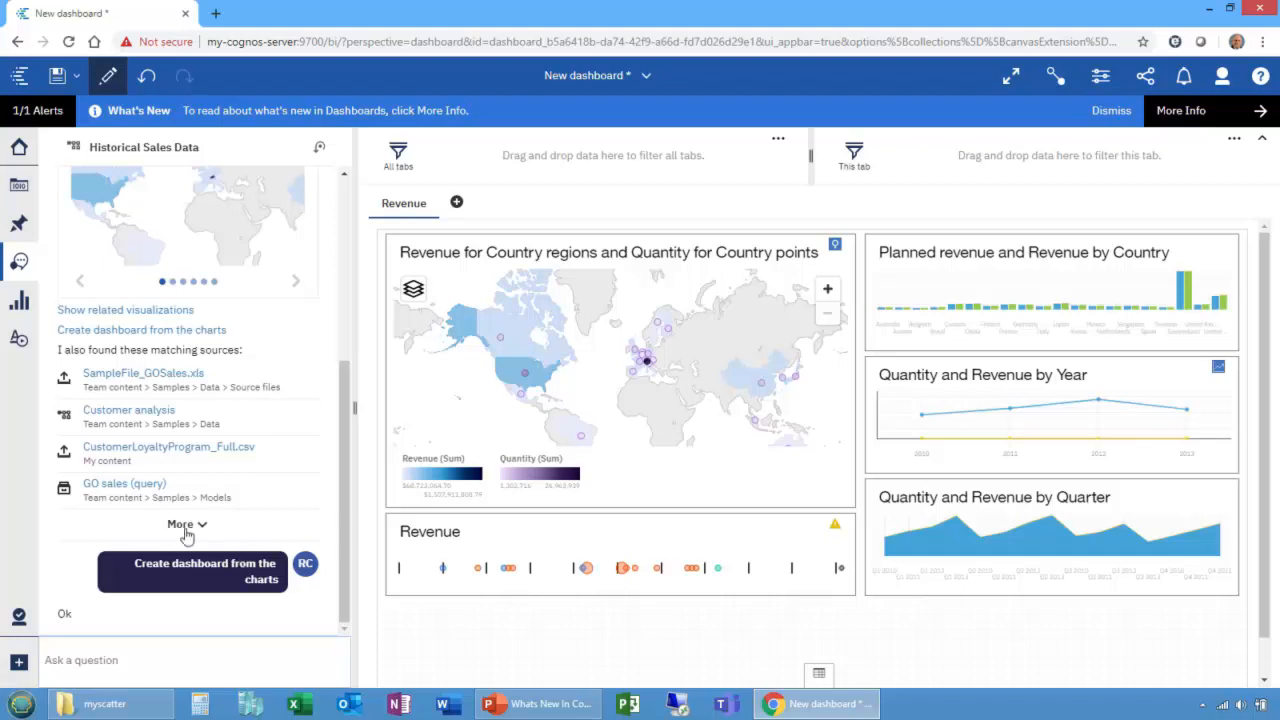
# Add a second, blank tab to the dashboard beside the Revenue tab.
pyautogui.moveTo(342, 521); pyautogui.dragTo(341, 388)
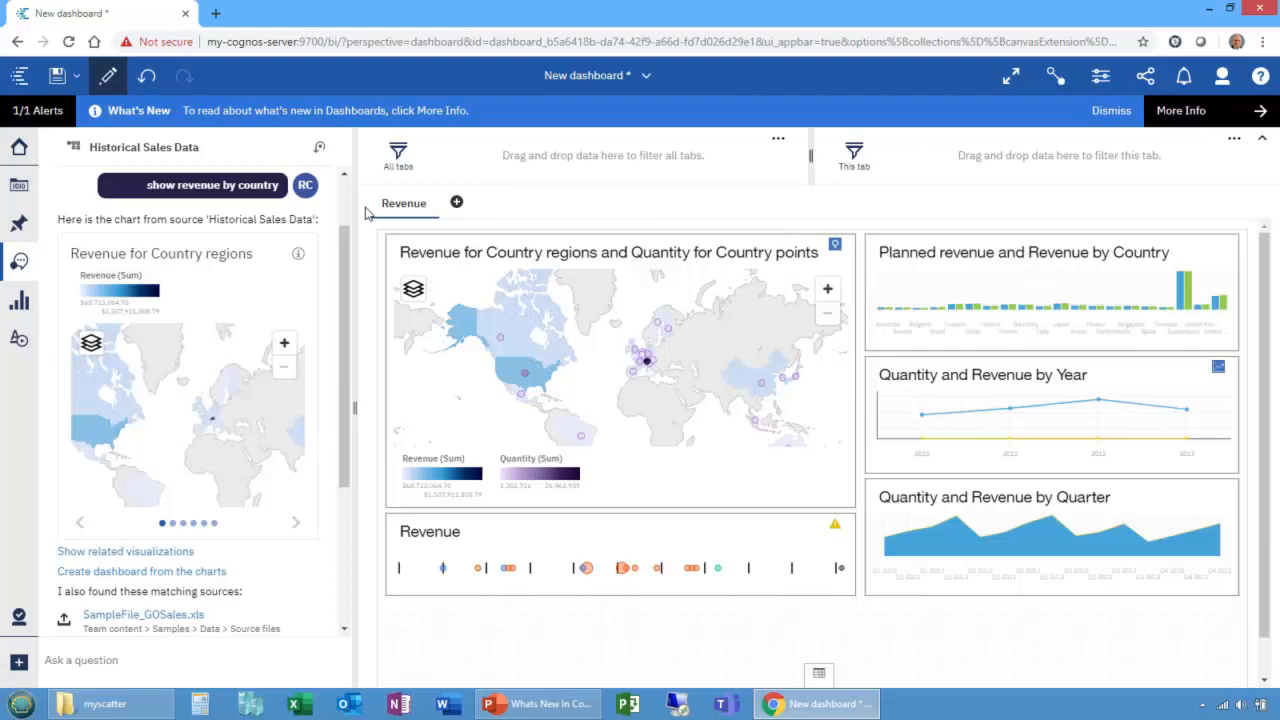
pyautogui.click(457, 202)
pyautogui.doubleClick(431, 254)
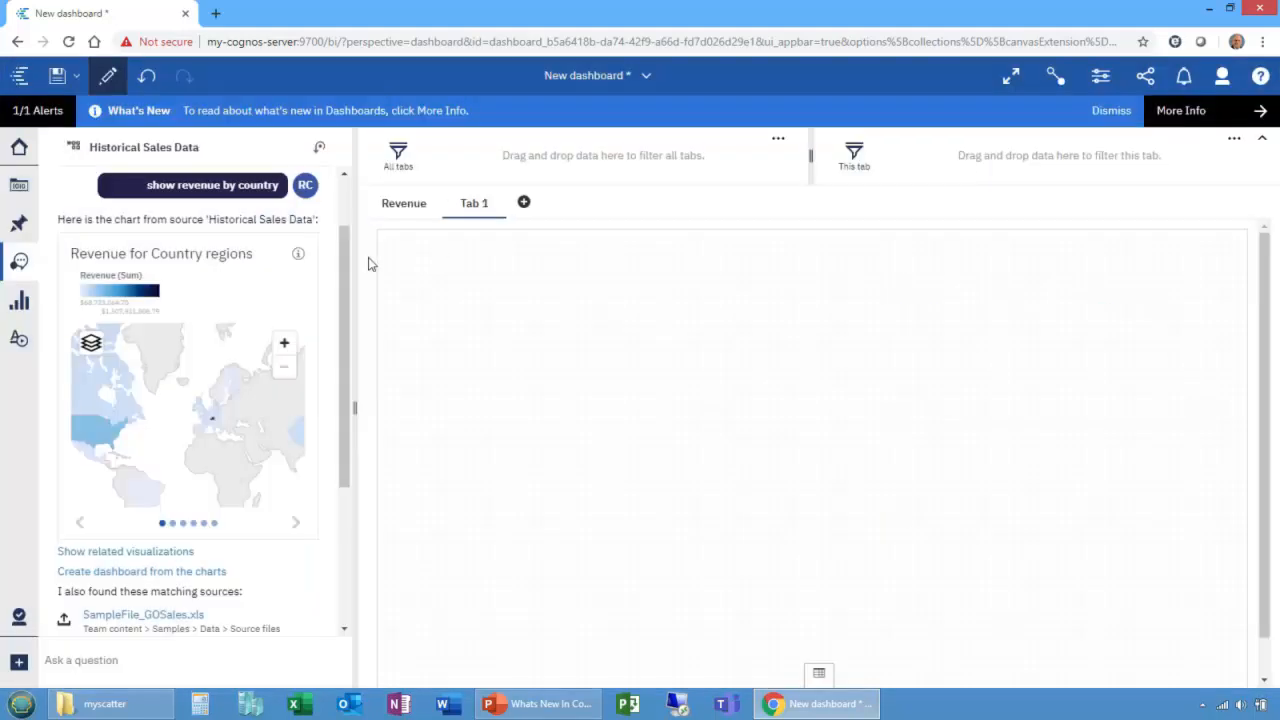
pyautogui.click(115, 662)
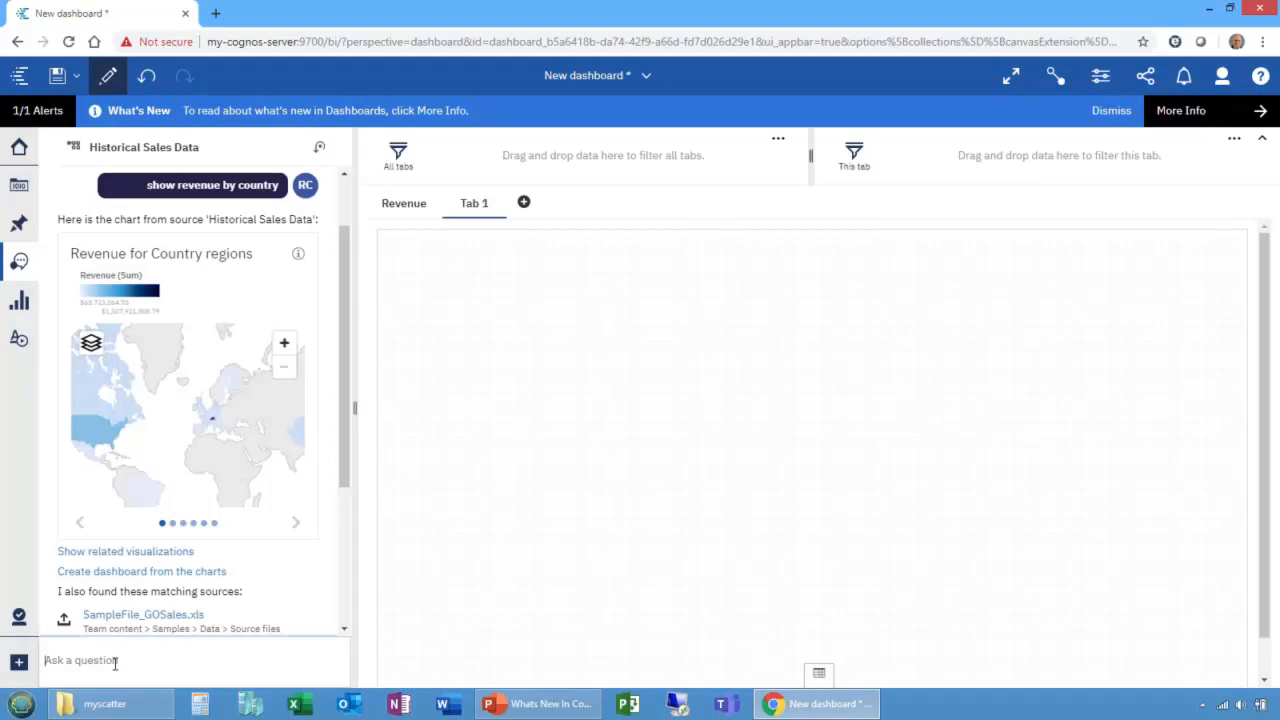
# Examine Switzerland's revenue on the country map in the Revenue tab.
pyautogui.click(398, 206)
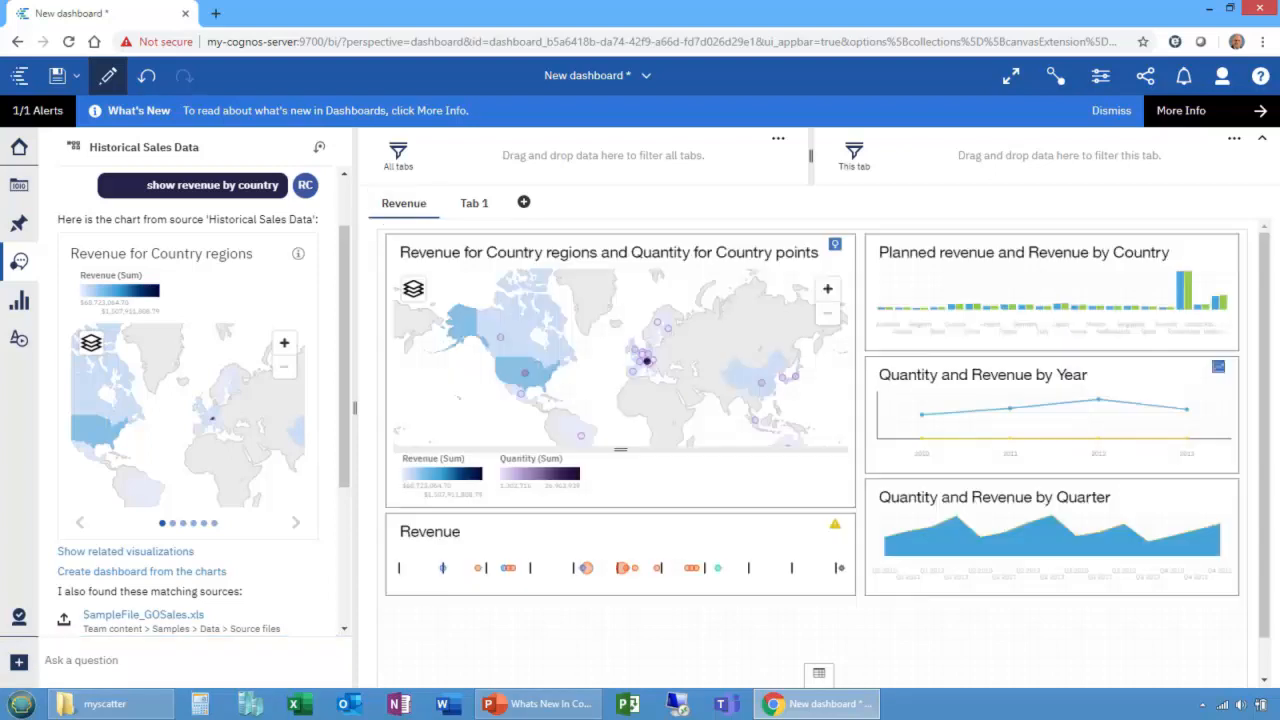
pyautogui.scroll(8, 657, 373)
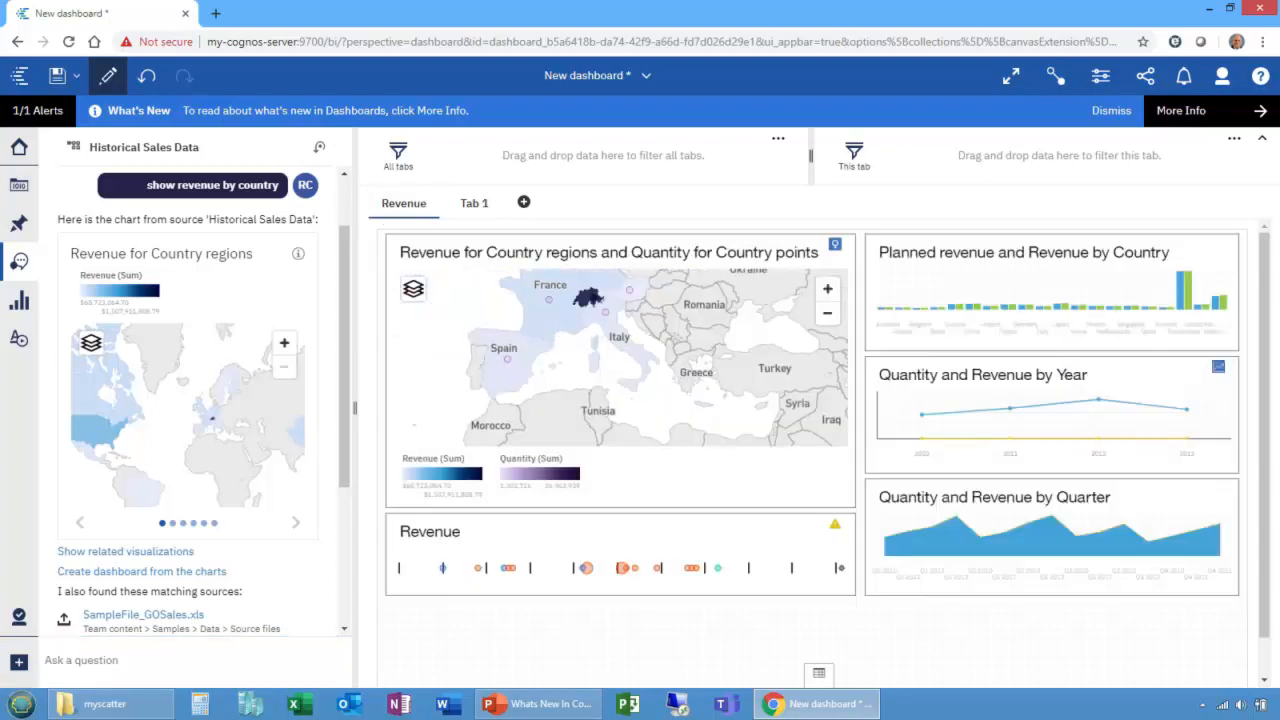
pyautogui.moveTo(590, 297)
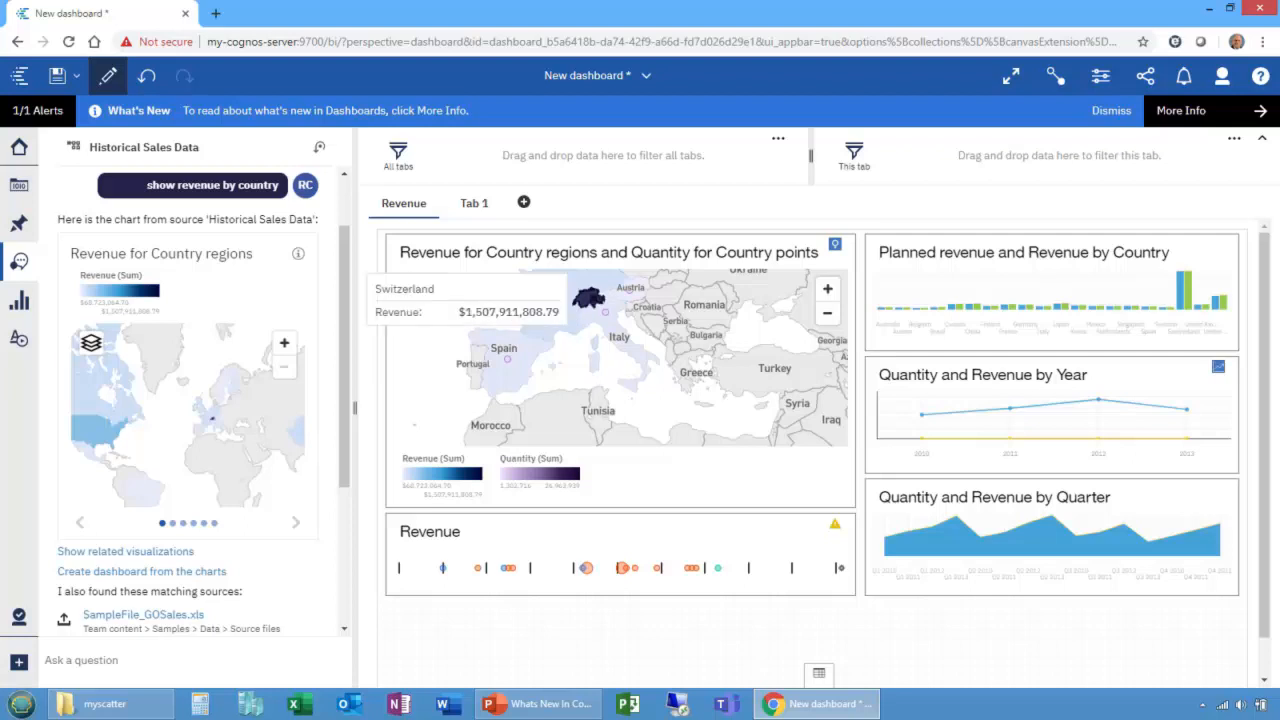
# On the blank tab, ask the Assistant "show revenue by product line for switzerland" and place its column chart on the canvas.
pyautogui.click(472, 203)
pyautogui.click(153, 665)
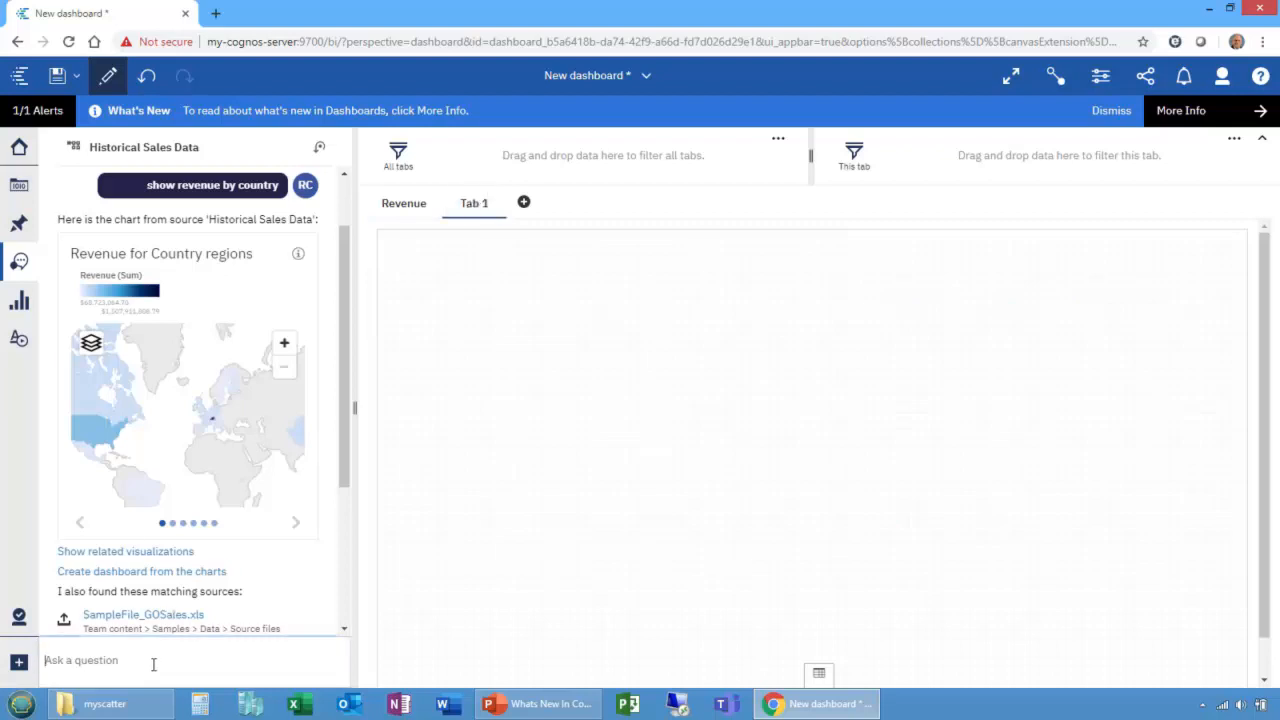
pyautogui.write('show revenue by p')
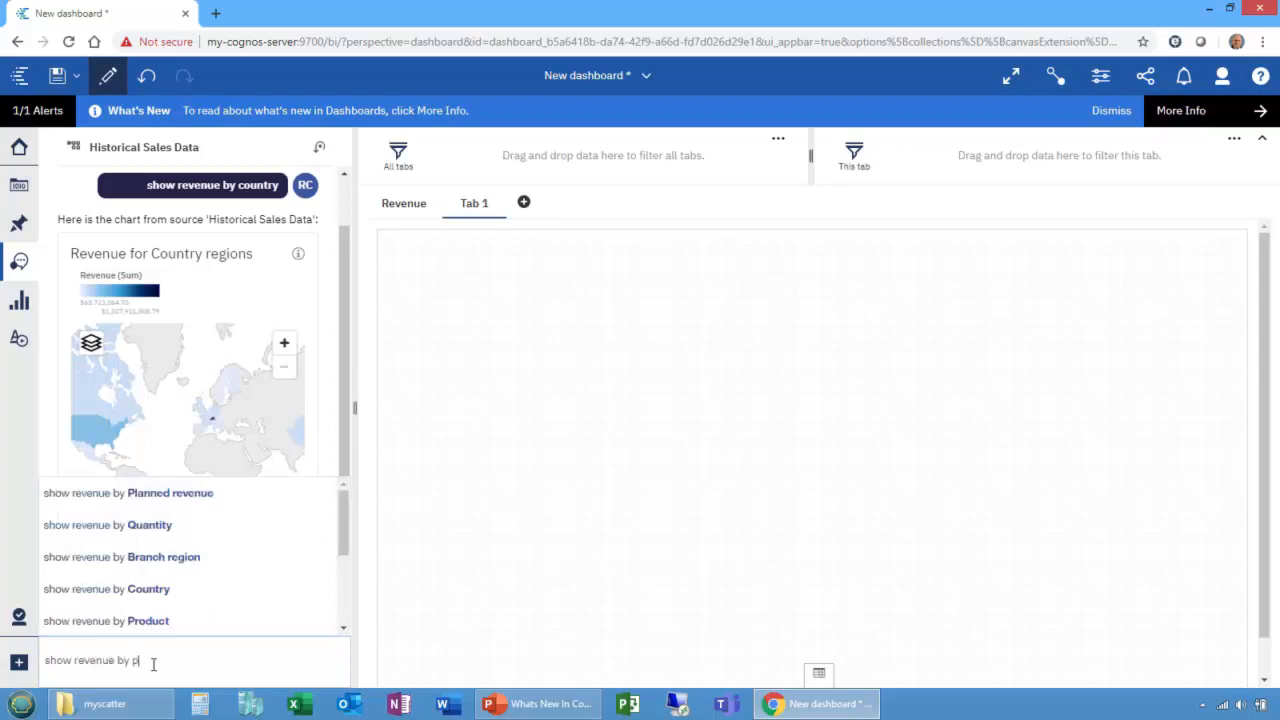
pyautogui.write('roduct line fo')
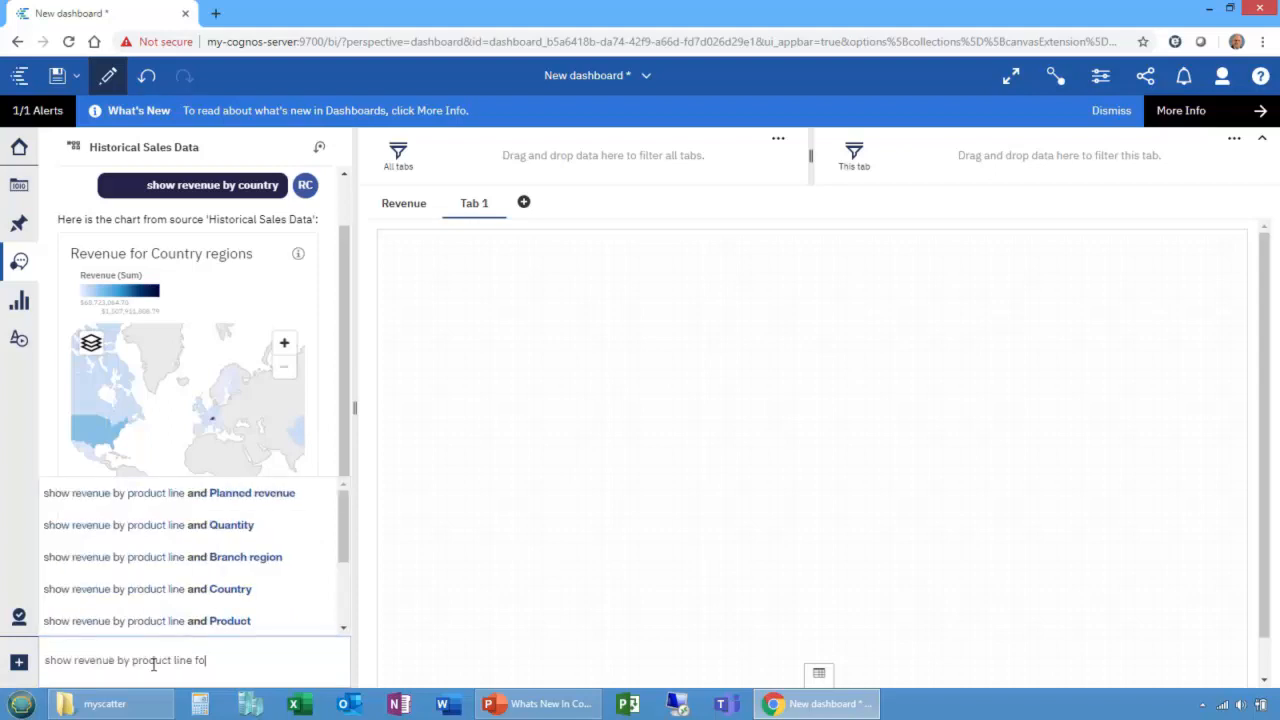
pyautogui.write('r switzerland')
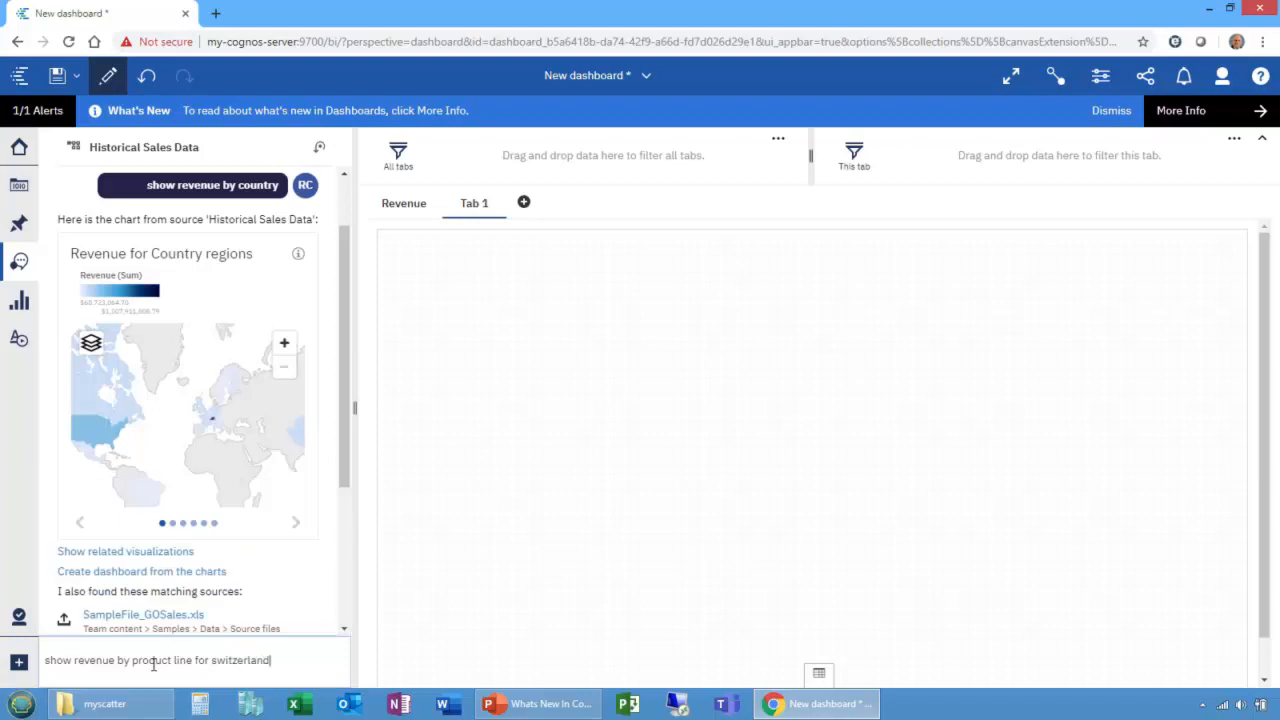
pyautogui.press('Return')
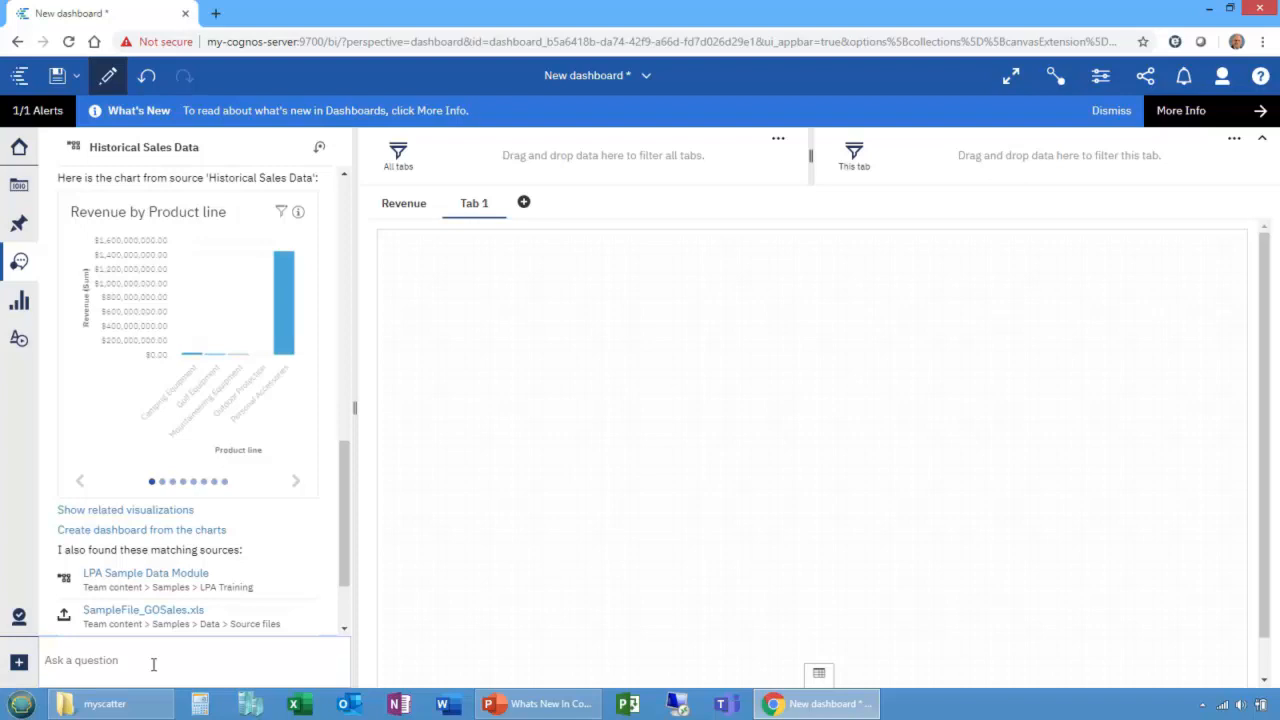
pyautogui.moveTo(167, 283); pyautogui.dragTo(390, 244)
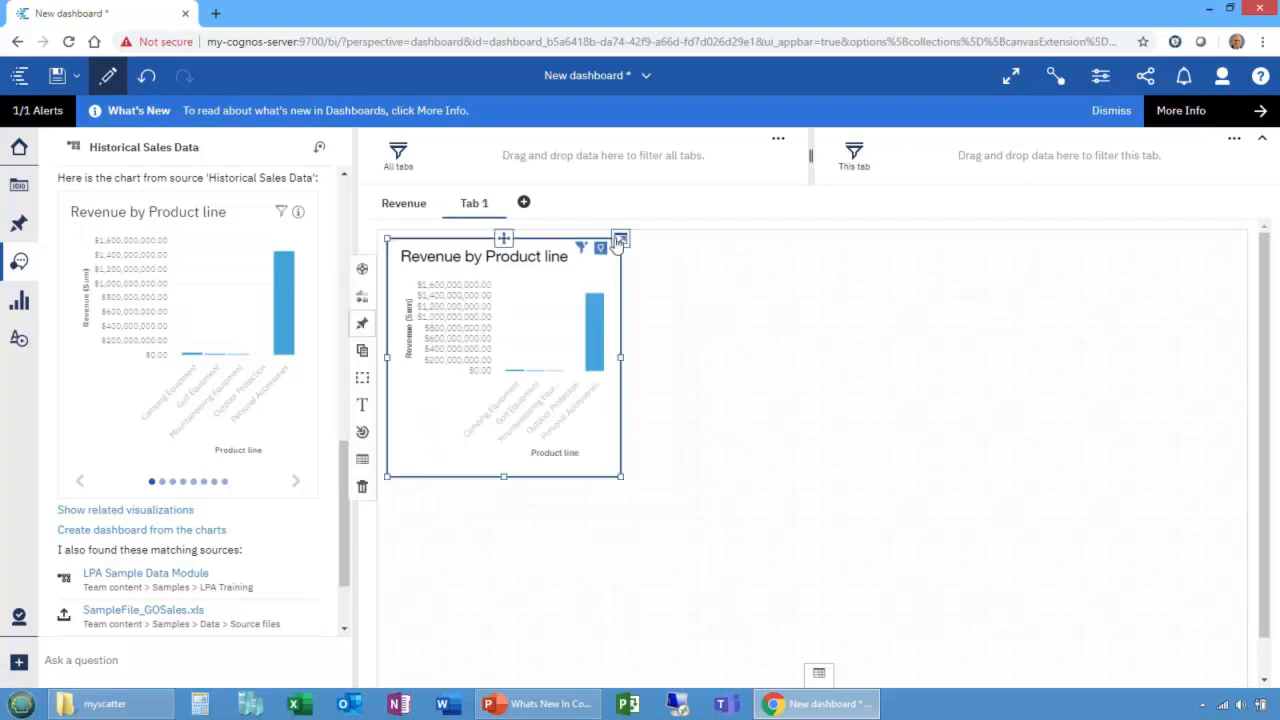
# Expand the Revenue by Product line chart to inspect its Country filter values, collapse it unchanged, and reopen the Assistant.
pyautogui.click(620, 242)
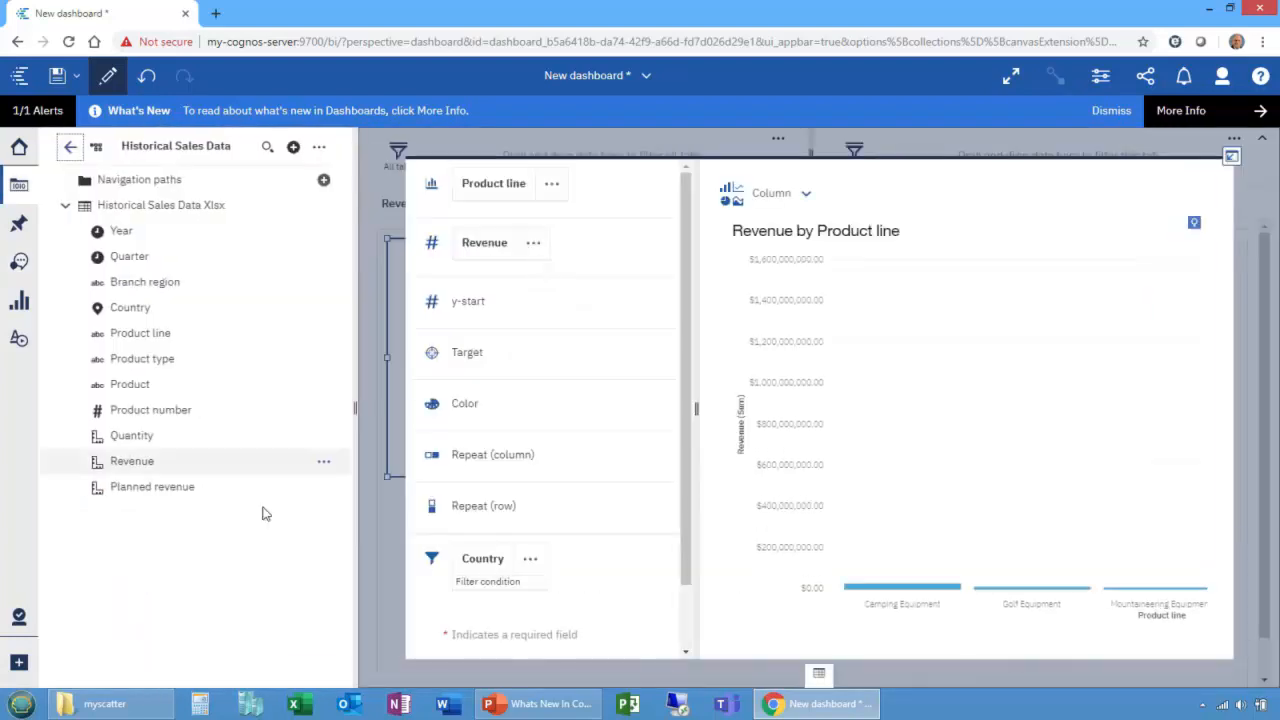
pyautogui.click(478, 562)
pyautogui.moveTo(750, 343); pyautogui.dragTo(778, 412)
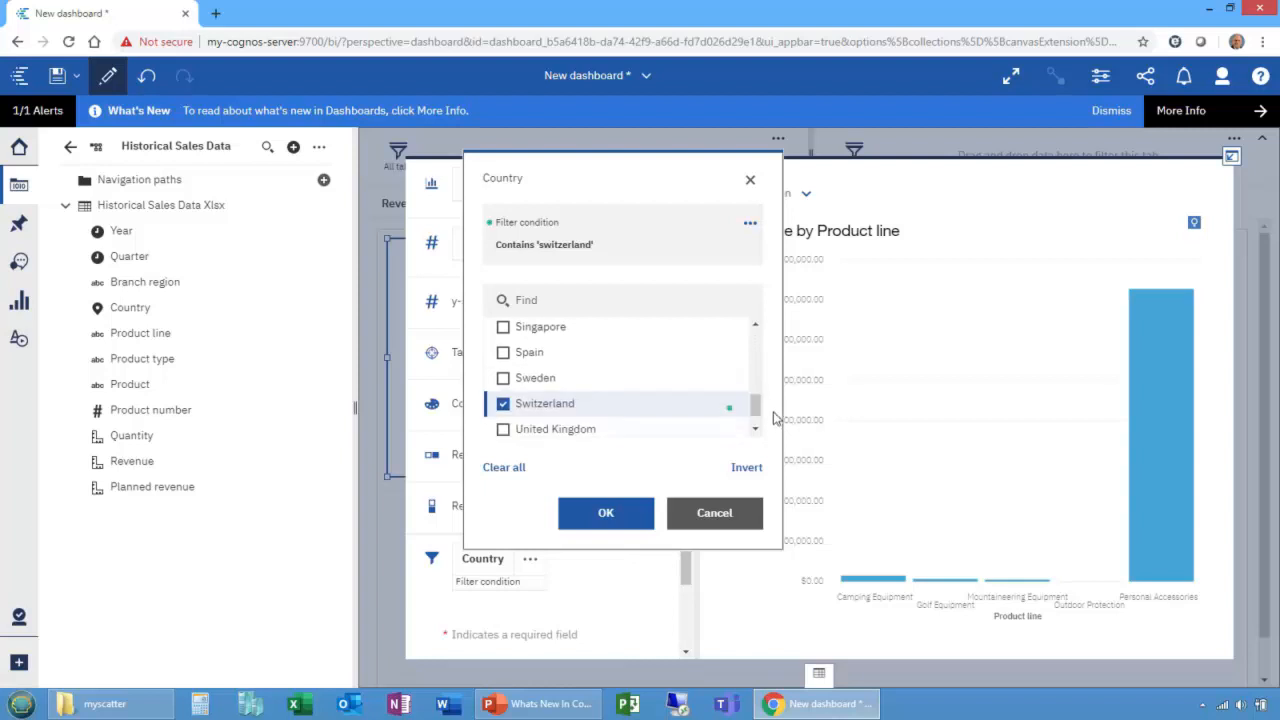
pyautogui.click(750, 180)
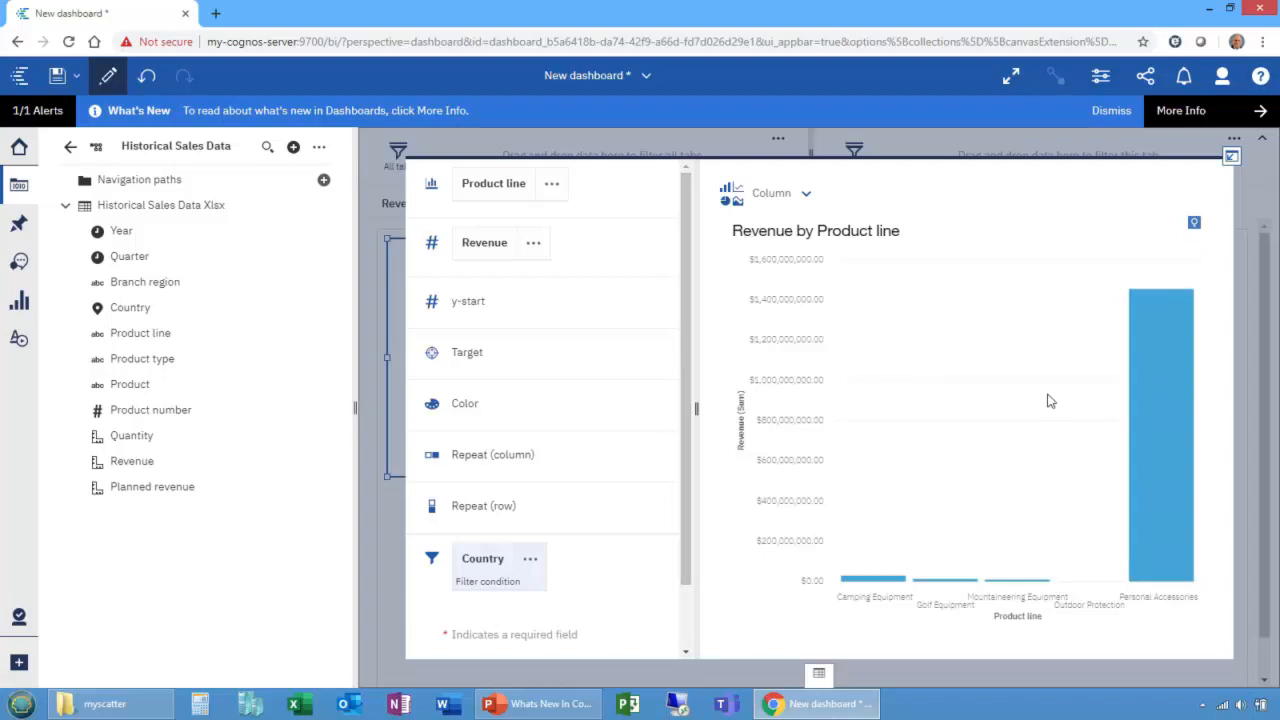
pyautogui.click(1231, 157)
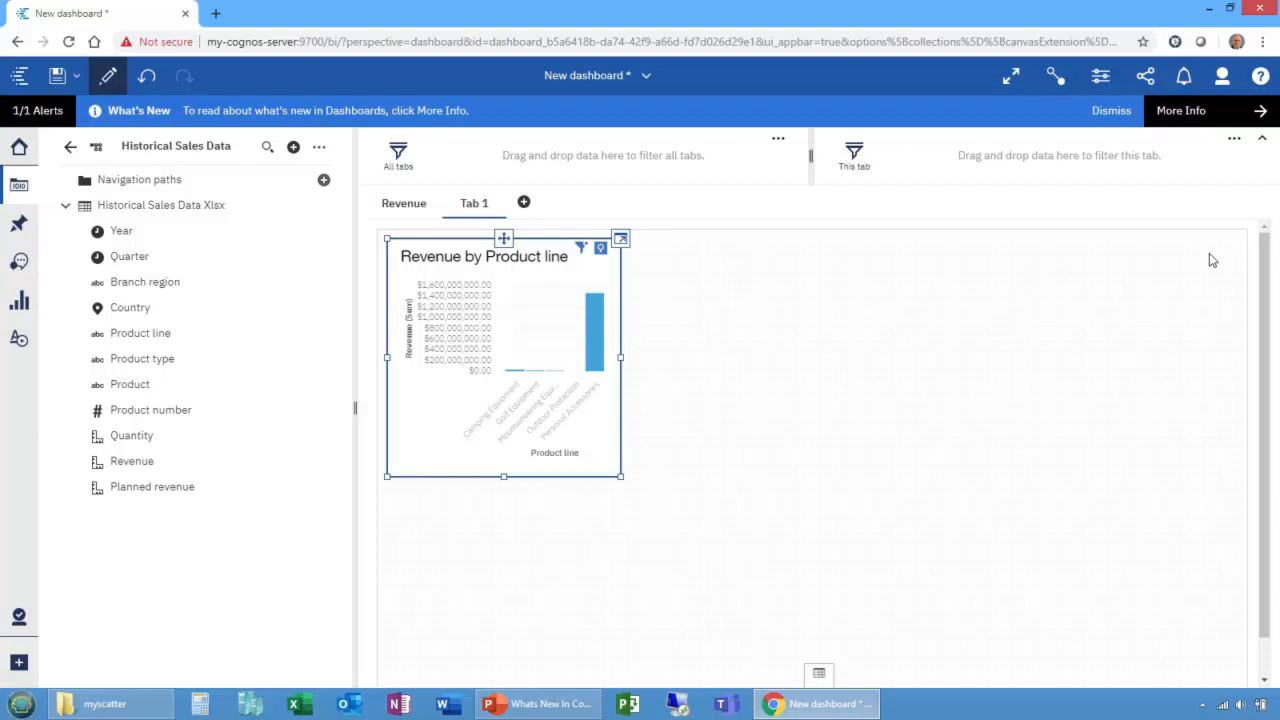
pyautogui.click(17, 261)
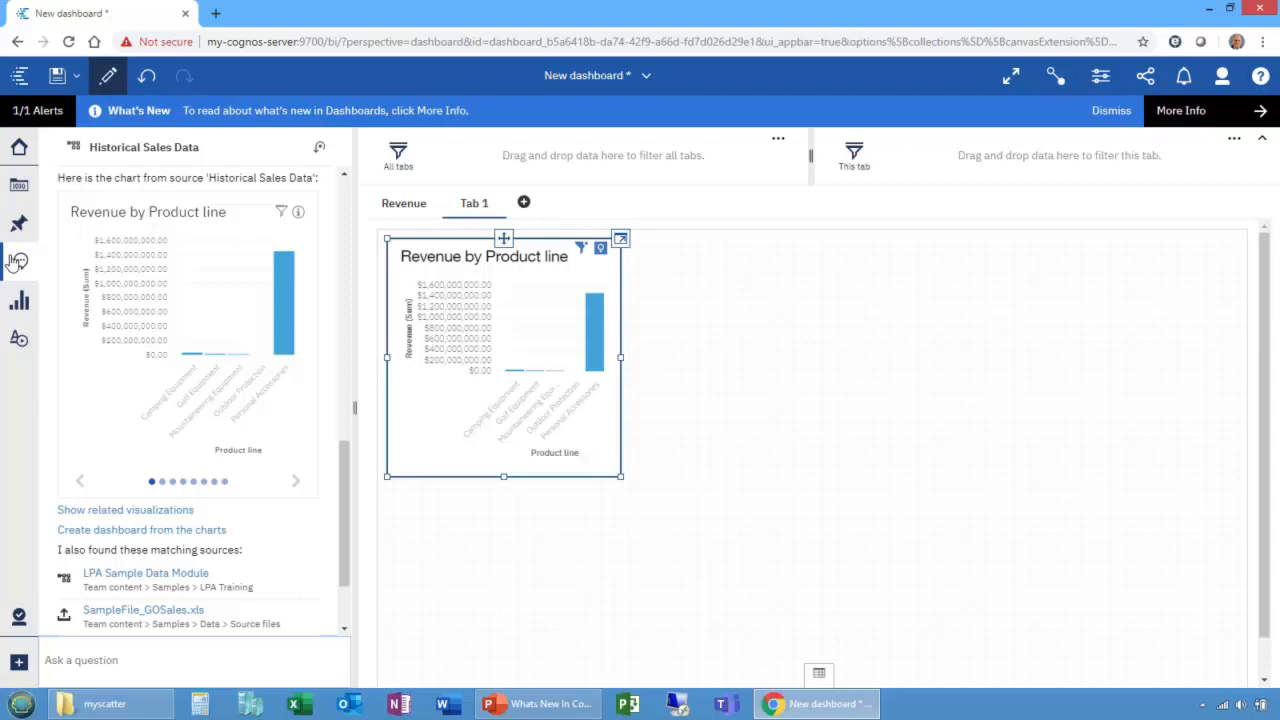
# Switch to PowerPoint, start the slide show from the Assistant slide and advance to the Dashboards slide.
pyautogui.click(530, 705)
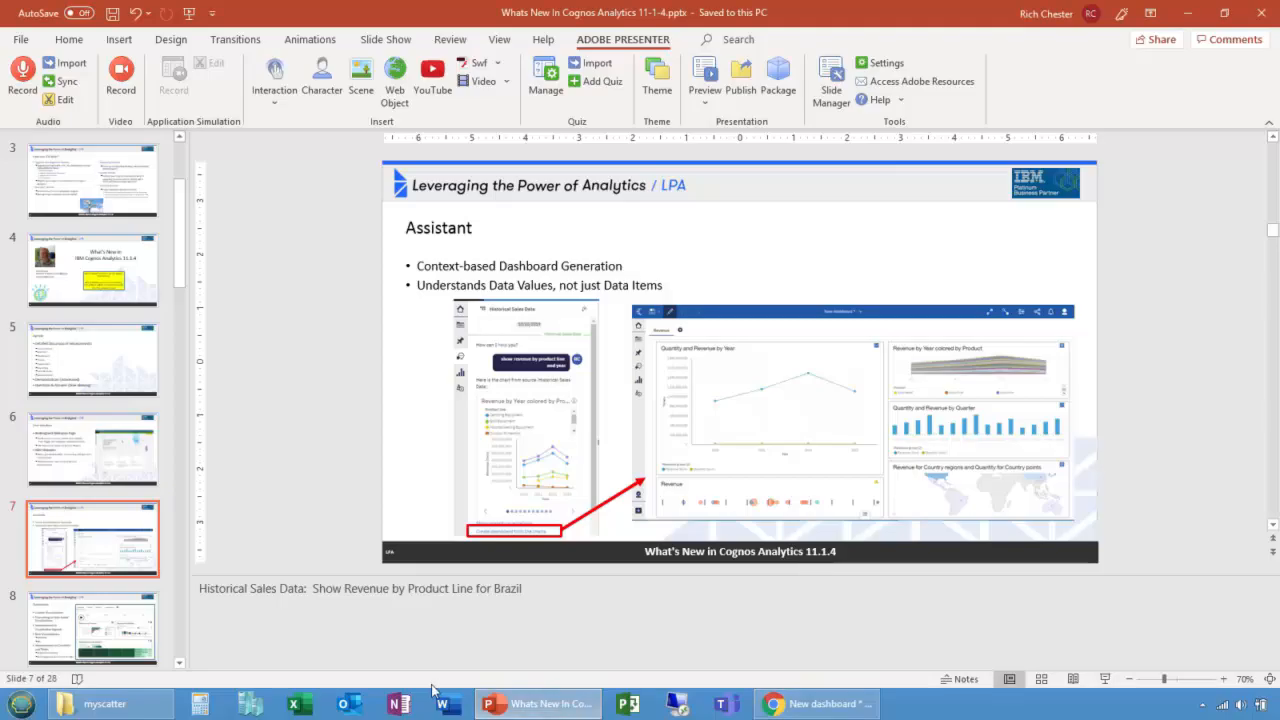
pyautogui.click(1104, 680)
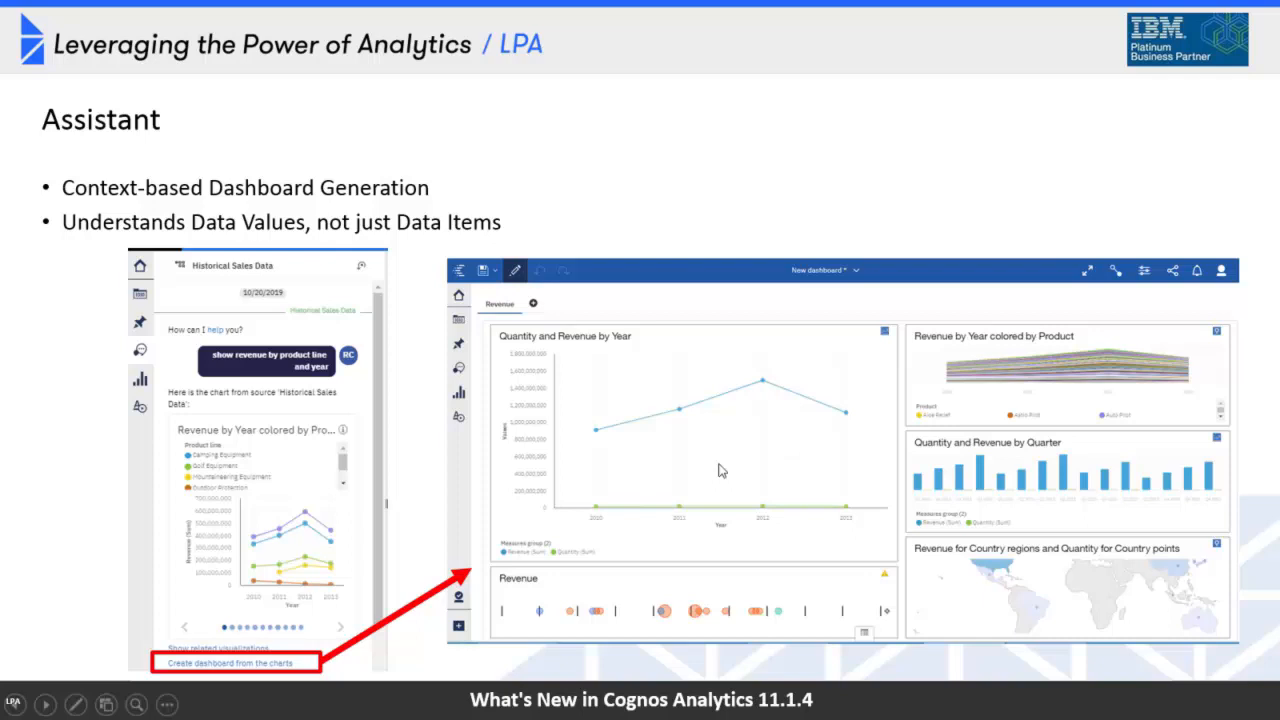
pyautogui.click(560, 423)
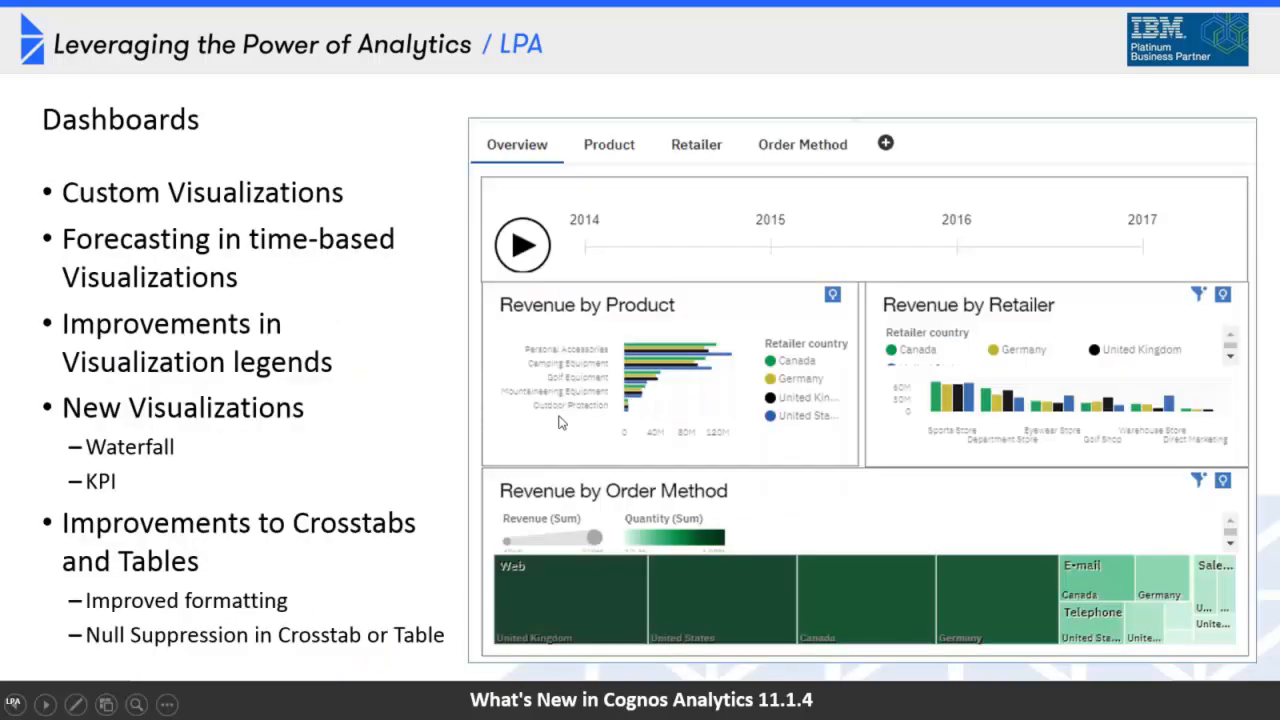
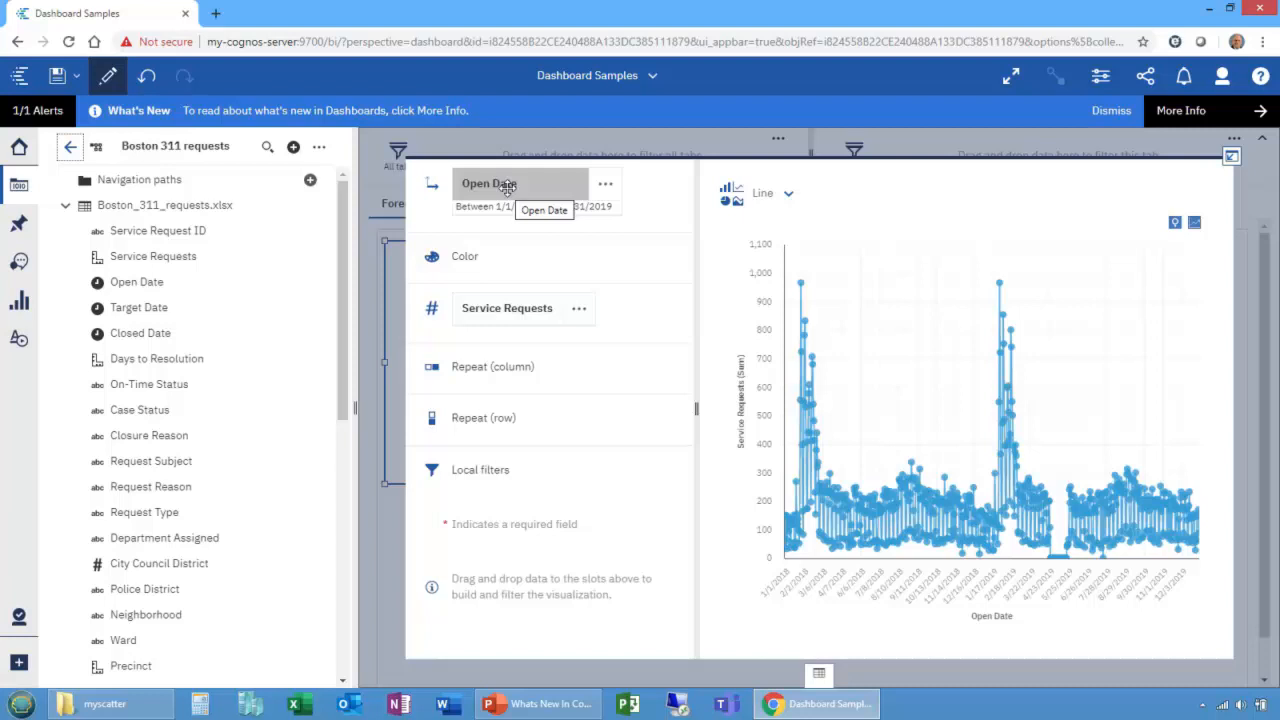
# Collapse the expanded Service Requests line chart and turn on forecasting for it.
pyautogui.click(1229, 163)
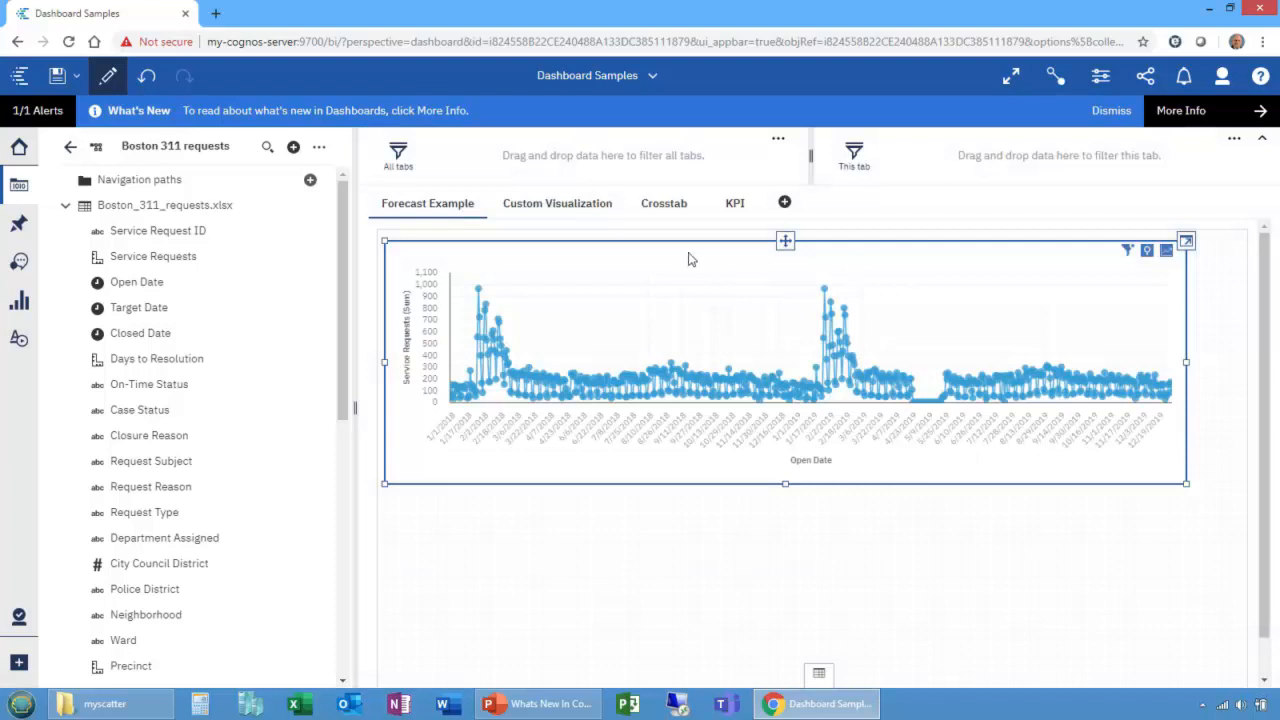
pyautogui.click(1166, 254)
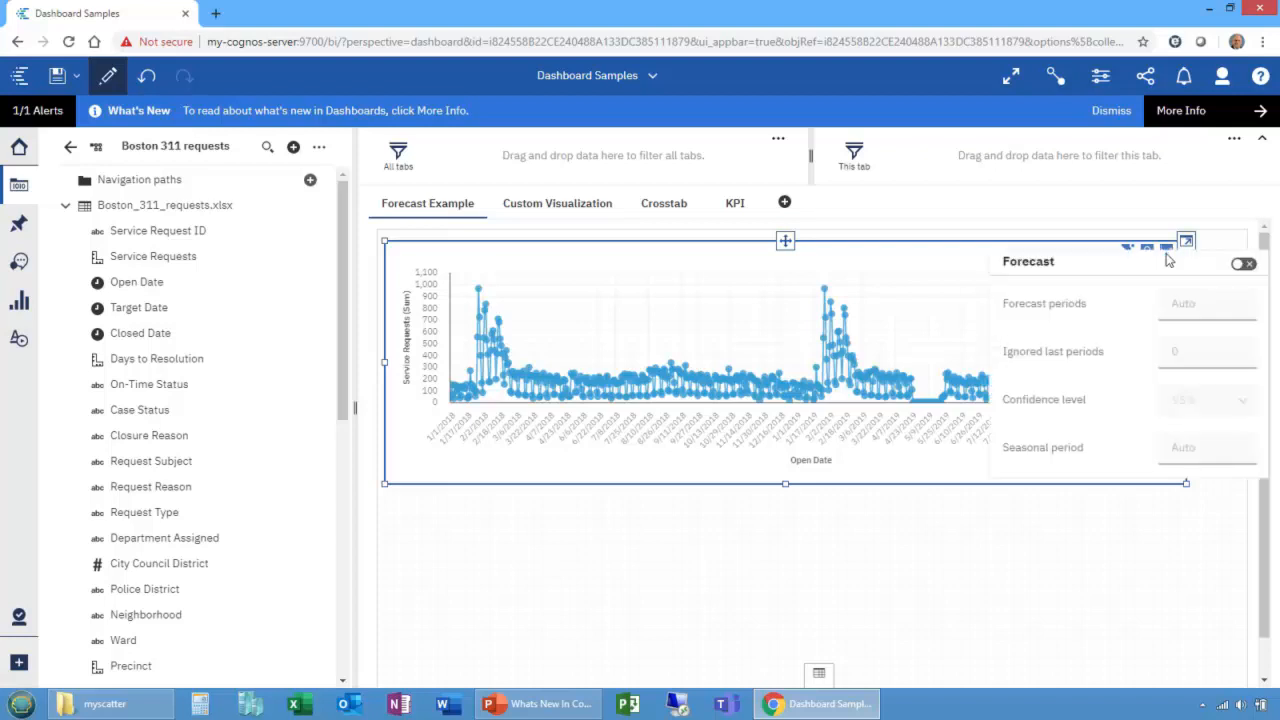
pyautogui.click(1243, 263)
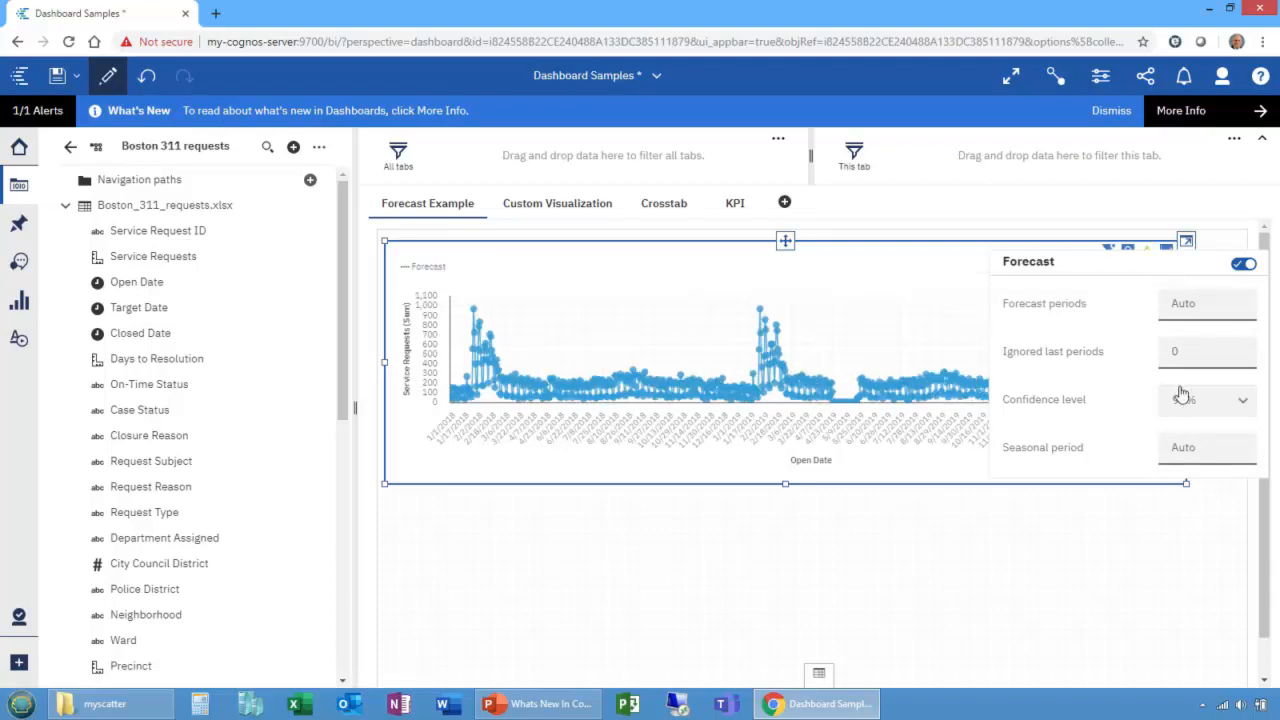
# Review the explanations of the forecast periods, ignored last periods, confidence level and seasonal period options, including the available confidence levels.
pyautogui.moveTo(1033, 311)
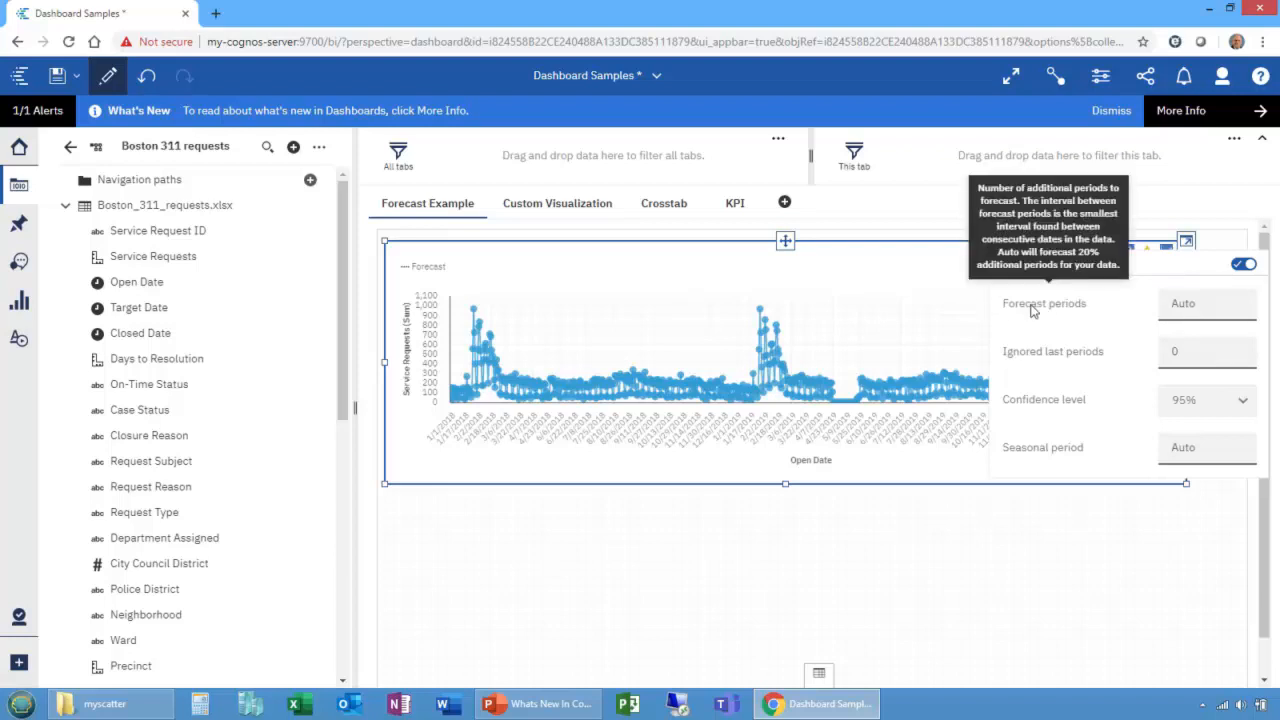
pyautogui.moveTo(1045, 355)
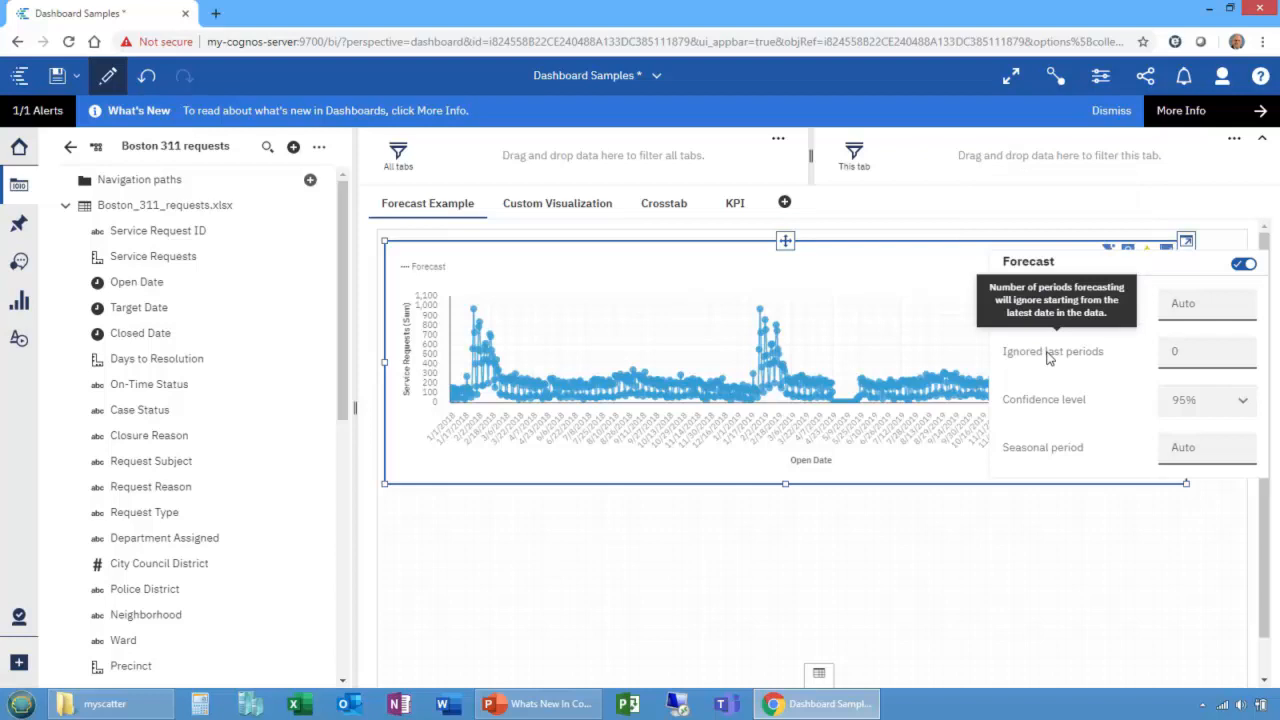
pyautogui.moveTo(1060, 401)
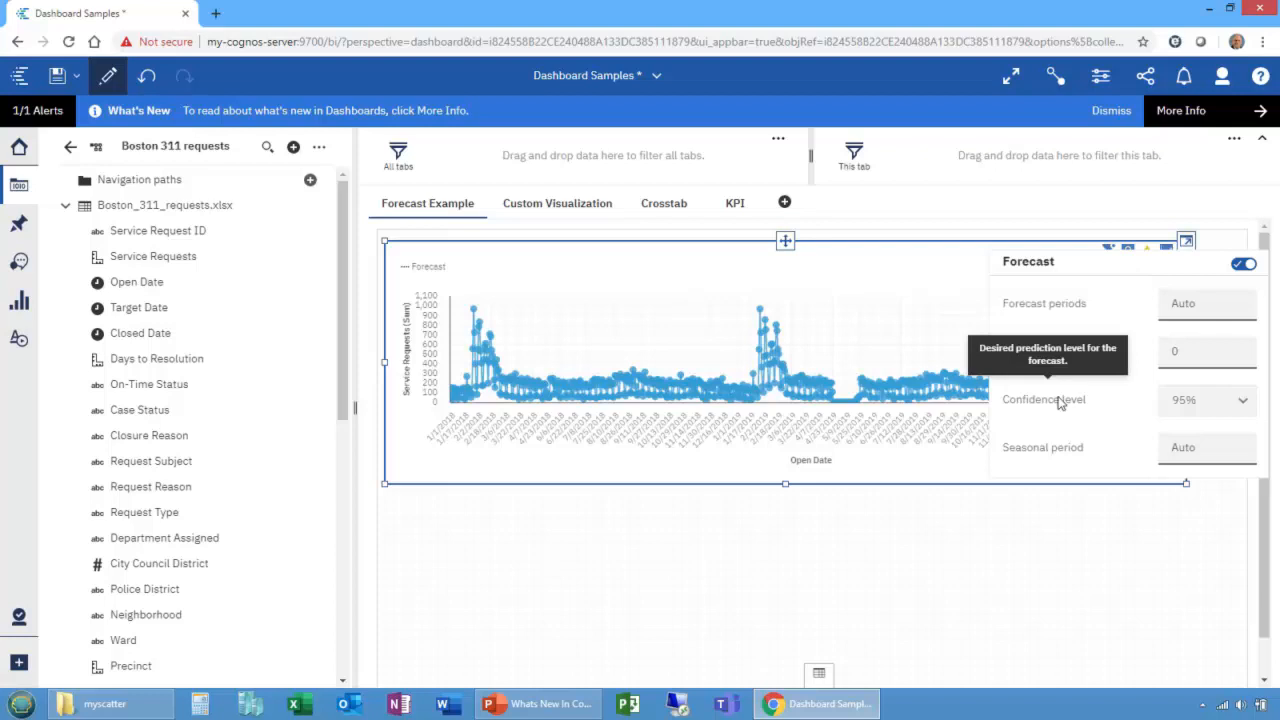
pyautogui.click(1242, 401)
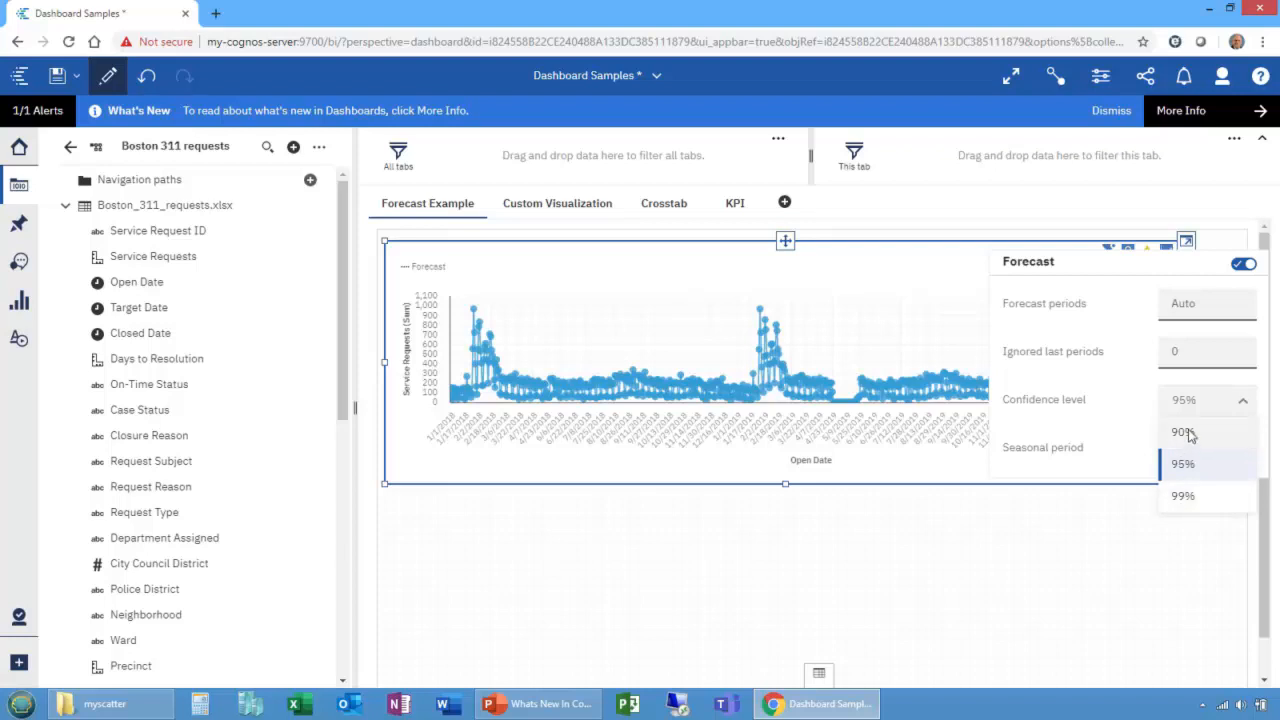
pyautogui.moveTo(1055, 452)
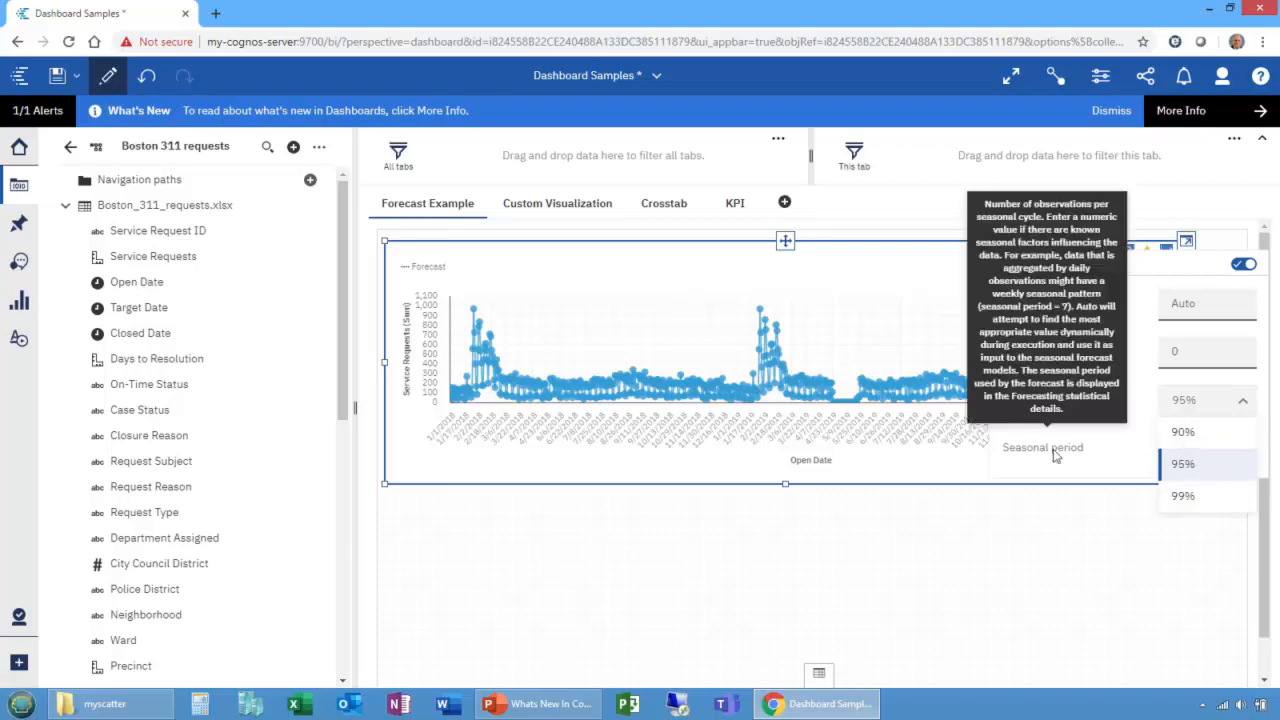
pyautogui.click(1107, 456)
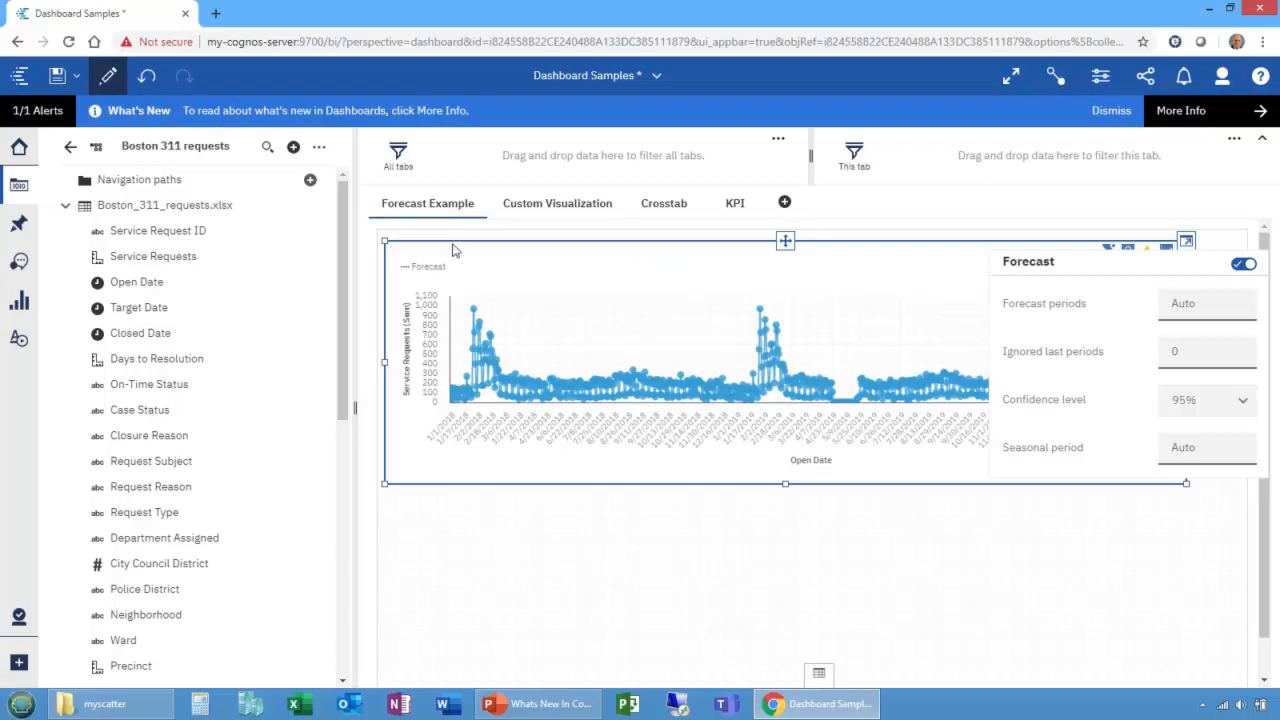
# Hide the data source list and compare the early 2020 forecast peaks and confidence bounds with the early 2019 service requests.
pyautogui.click(20, 188)
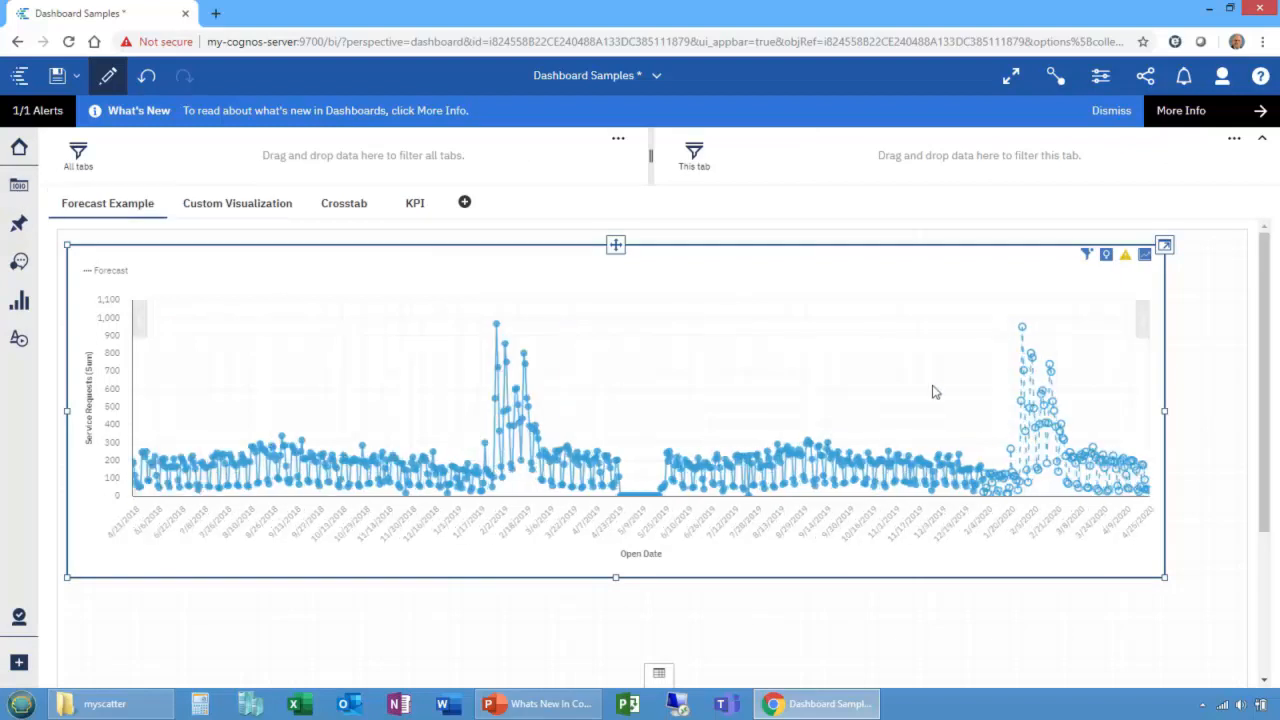
pyautogui.click(1143, 328)
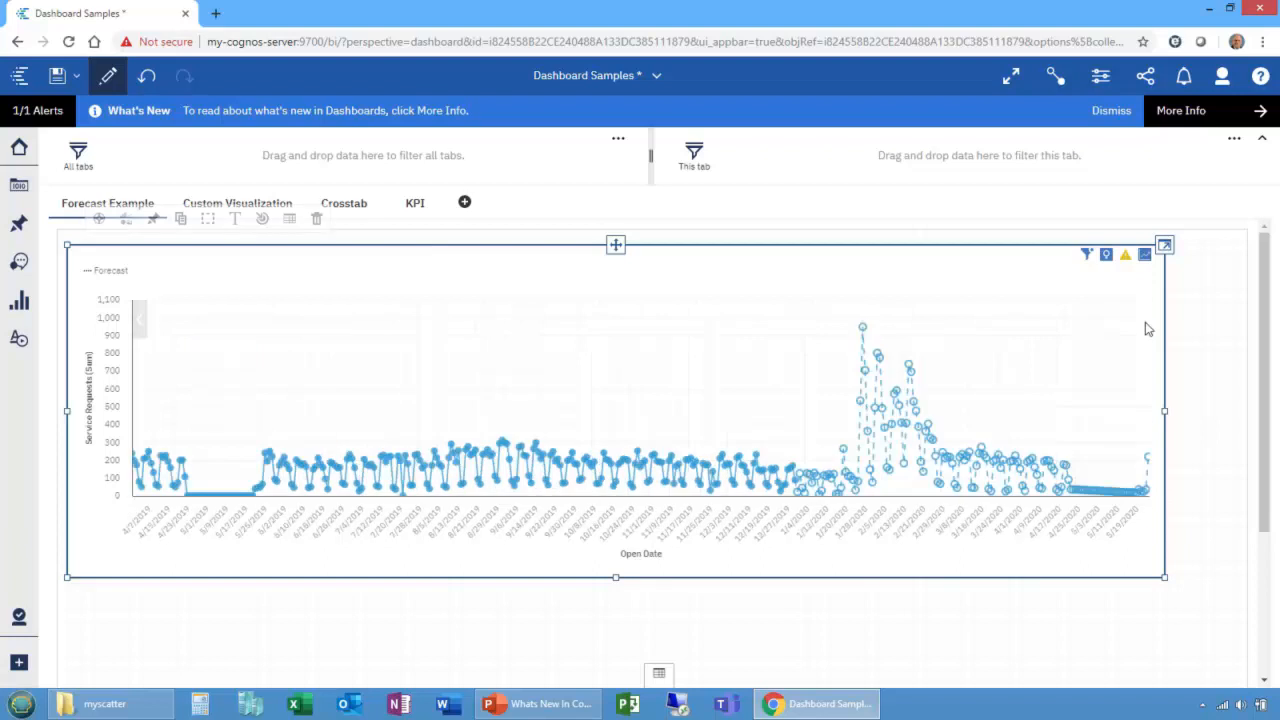
pyautogui.scroll(2, 1000, 380)
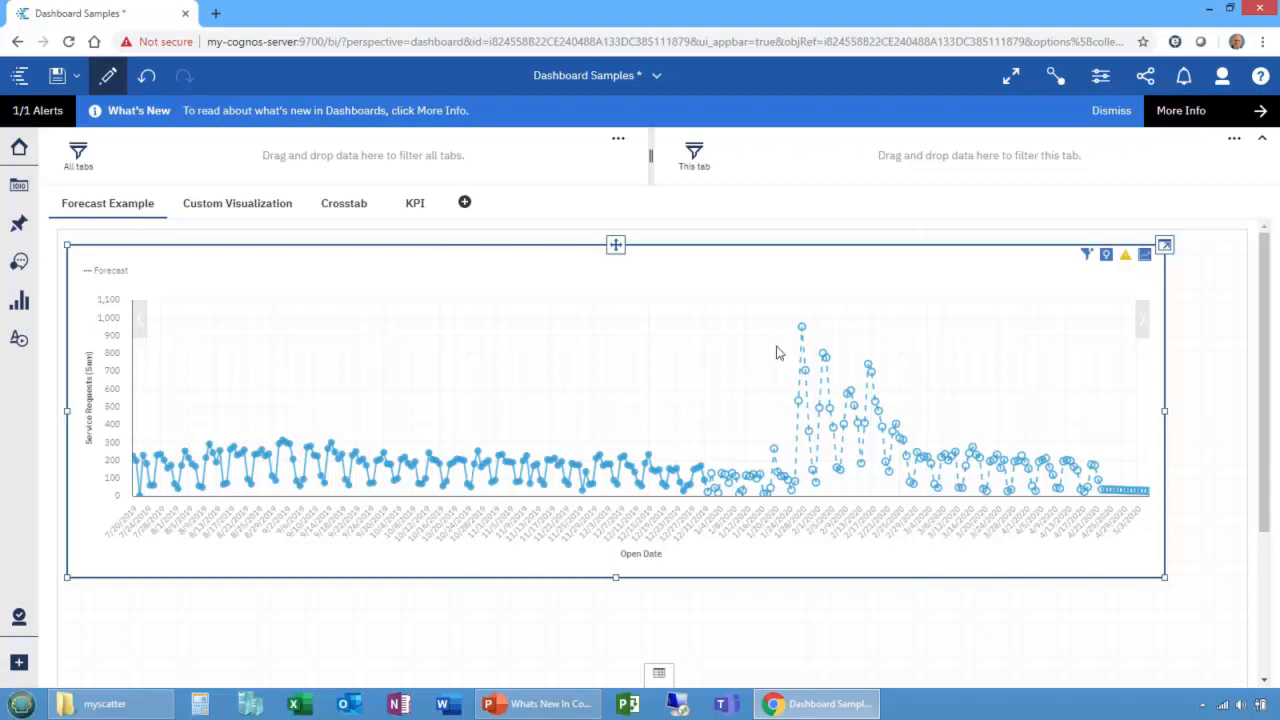
pyautogui.moveTo(801, 334)
pyautogui.click(141, 320)
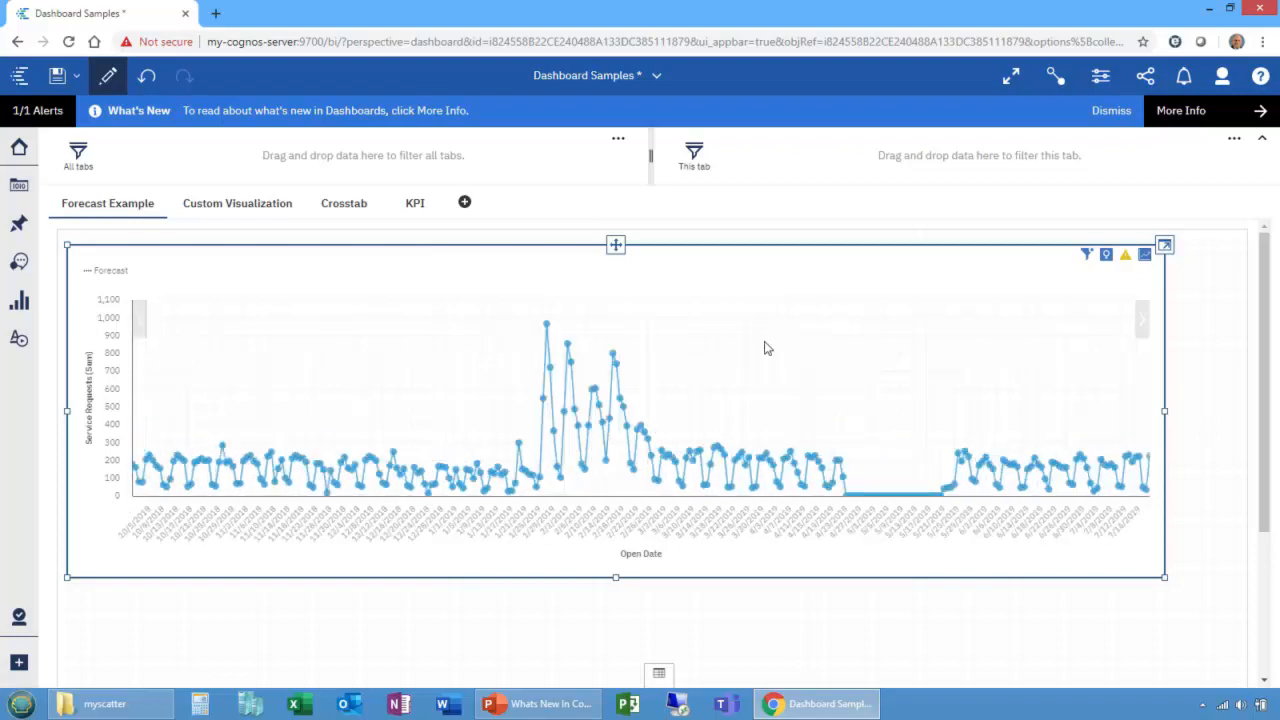
pyautogui.click(1142, 322)
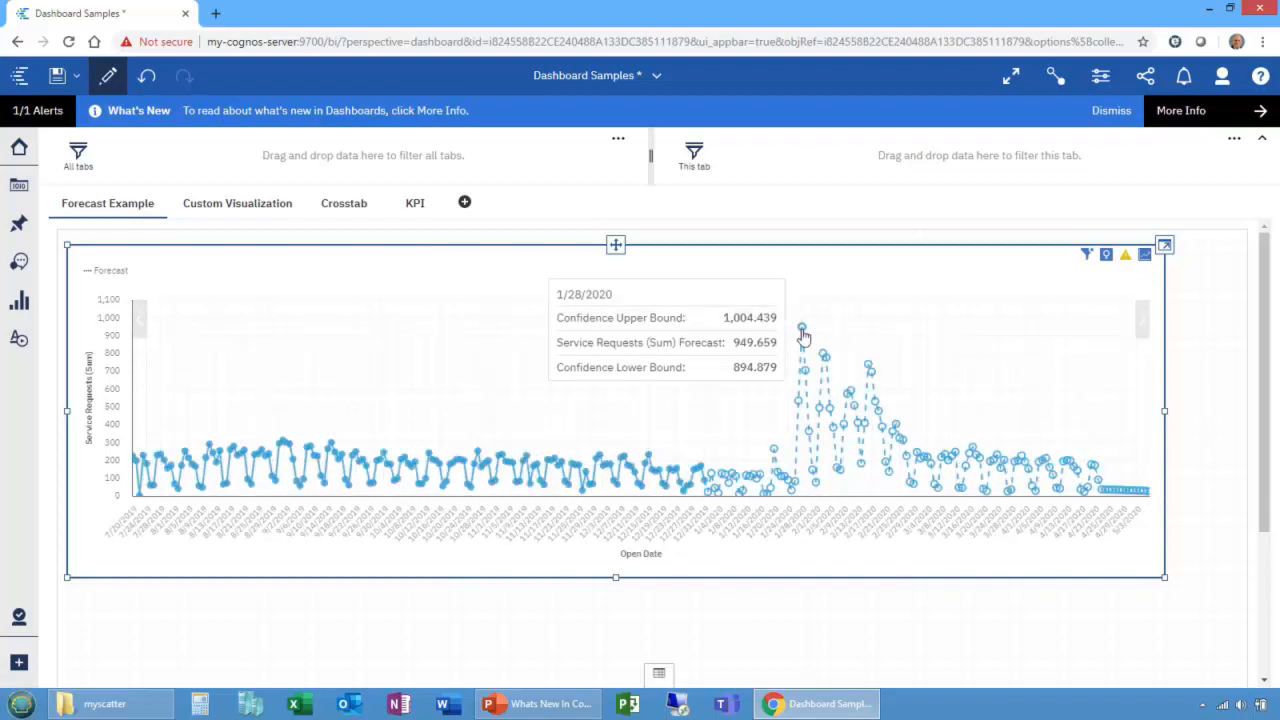
pyautogui.click(139, 322)
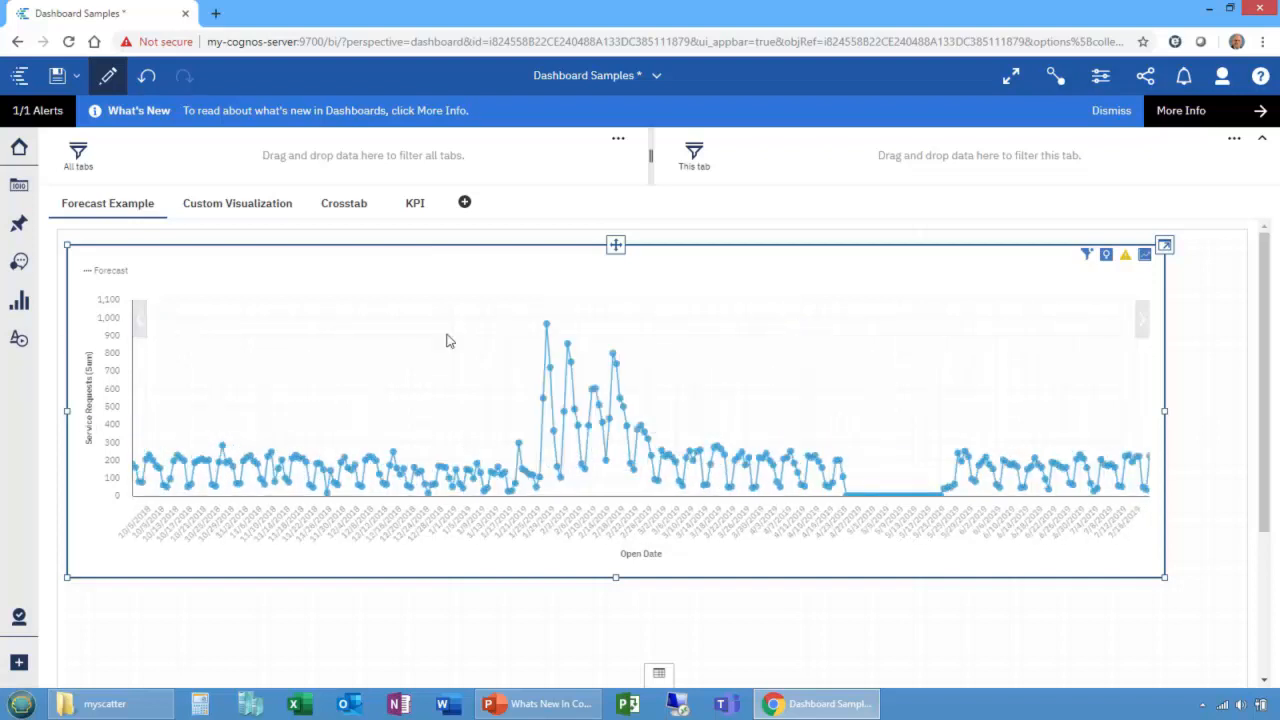
pyautogui.moveTo(568, 349)
pyautogui.click(1143, 326)
pyautogui.click(1143, 326)
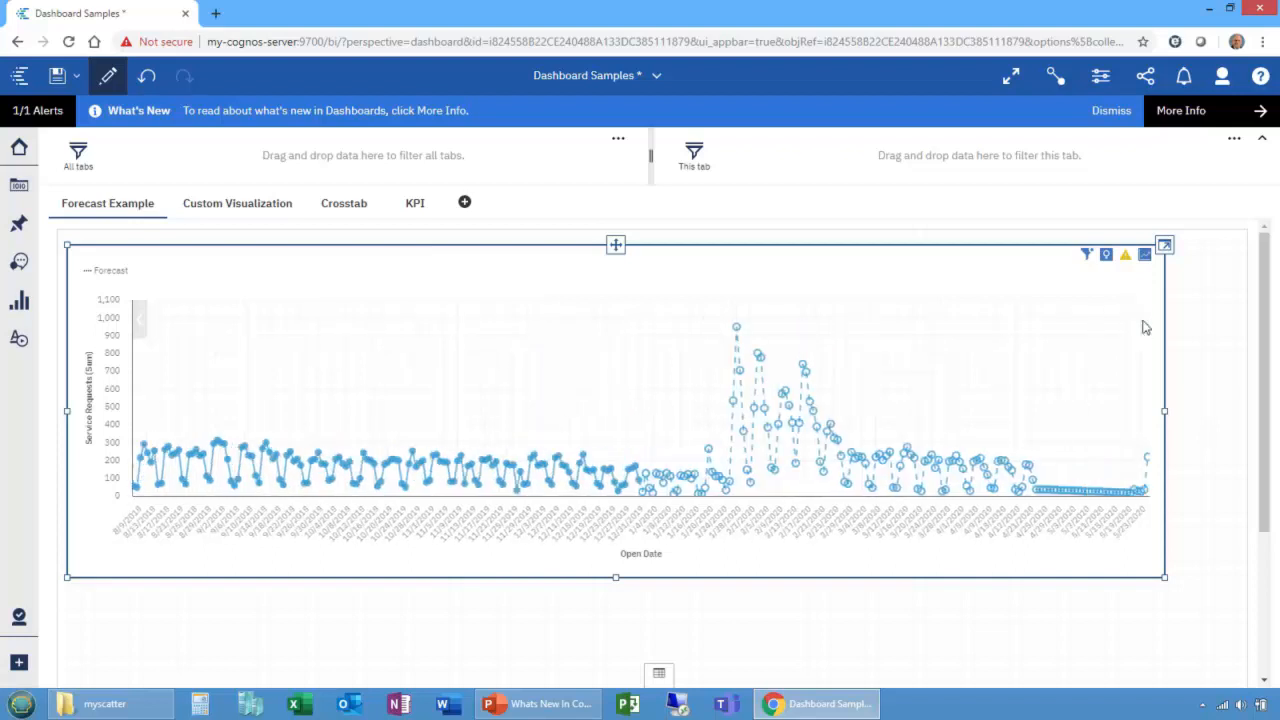
pyautogui.moveTo(736, 328)
# Add Days to Resolution as a second measure in the forecast line chart and collapse the chart.
pyautogui.doubleClick(665, 390)
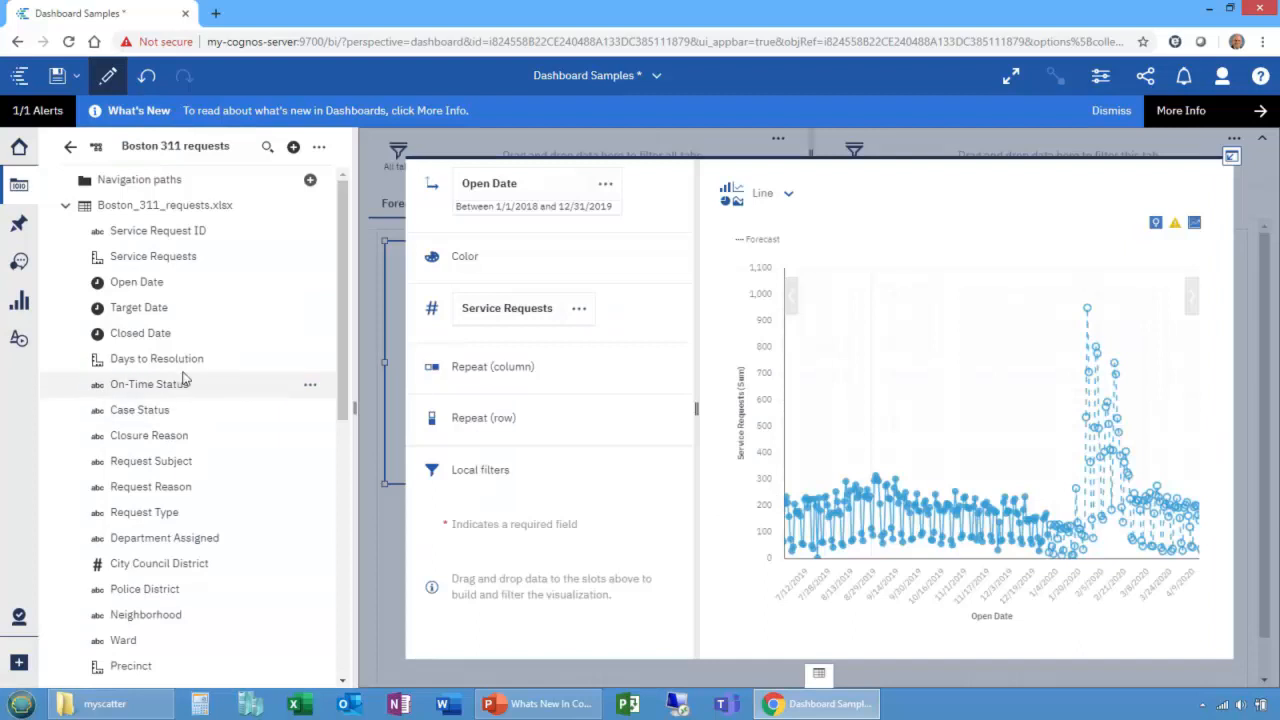
pyautogui.moveTo(272, 362); pyautogui.dragTo(511, 341)
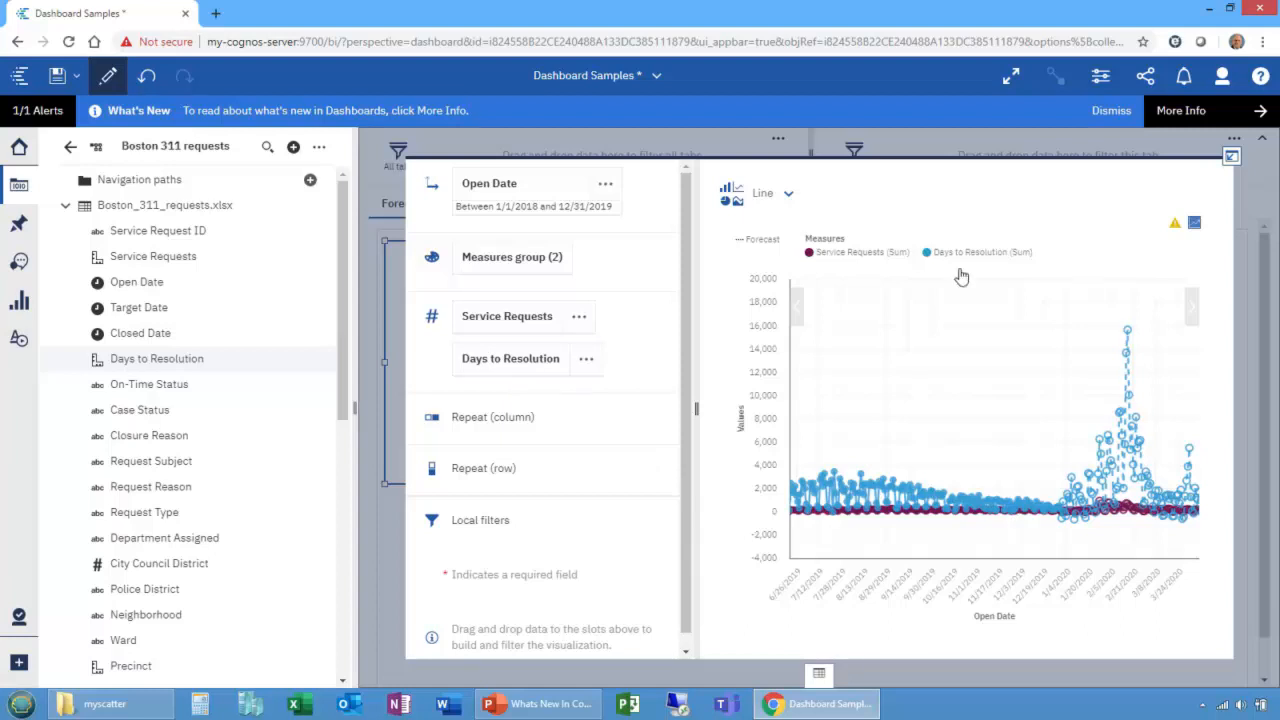
pyautogui.click(1231, 159)
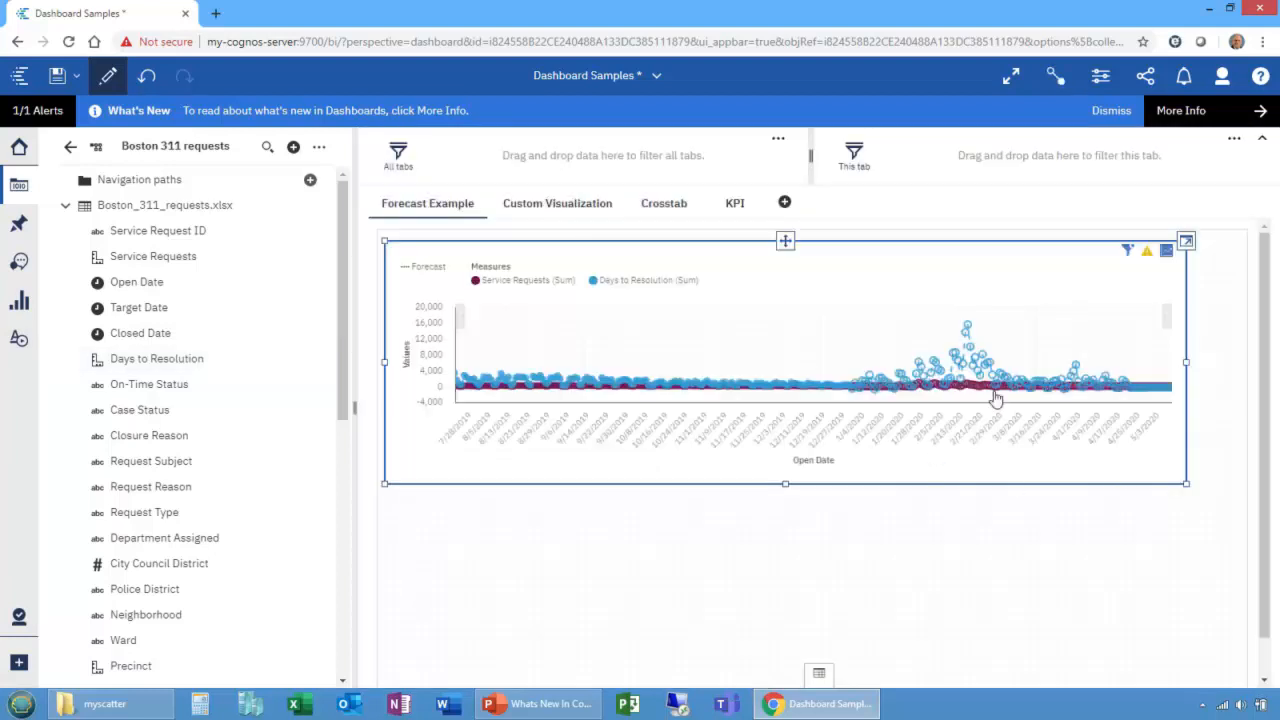
# Examine the forecasting statistical details for both measures, covering the model, accuracy measures and parameters, and close the details.
pyautogui.scroll(2, 1060, 390)
pyautogui.scroll(2, 1058, 387)
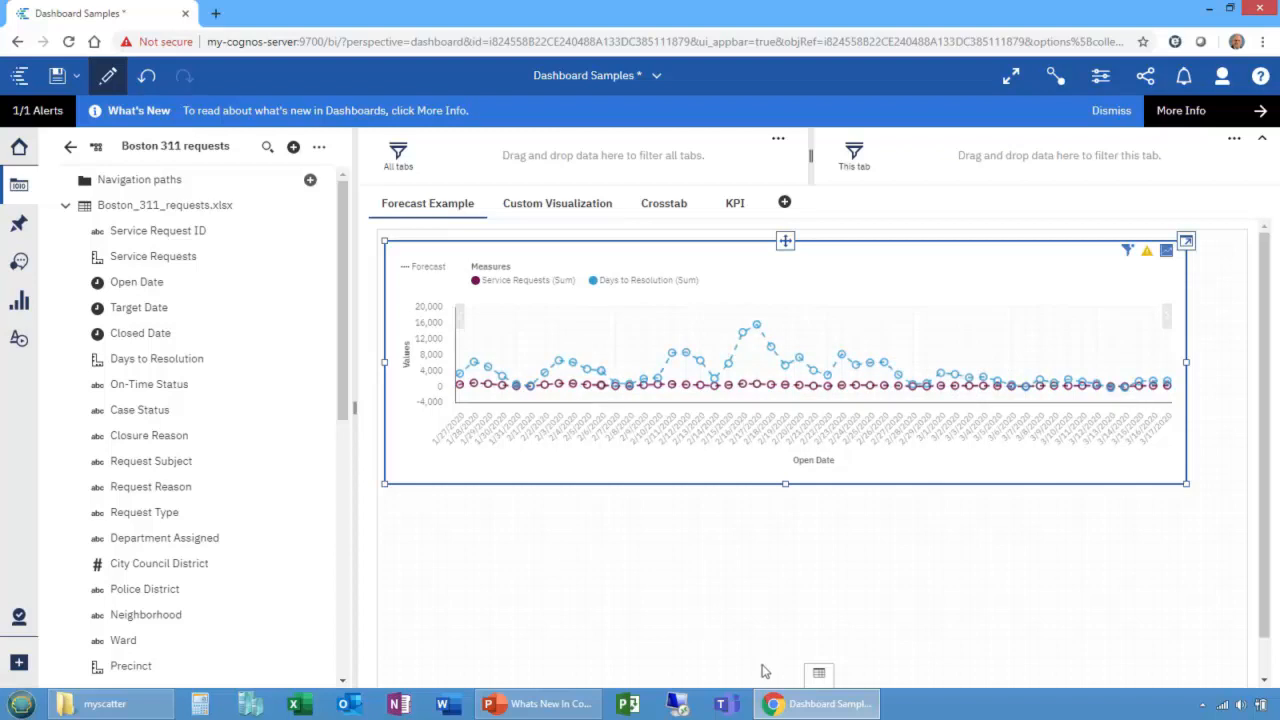
pyautogui.click(818, 677)
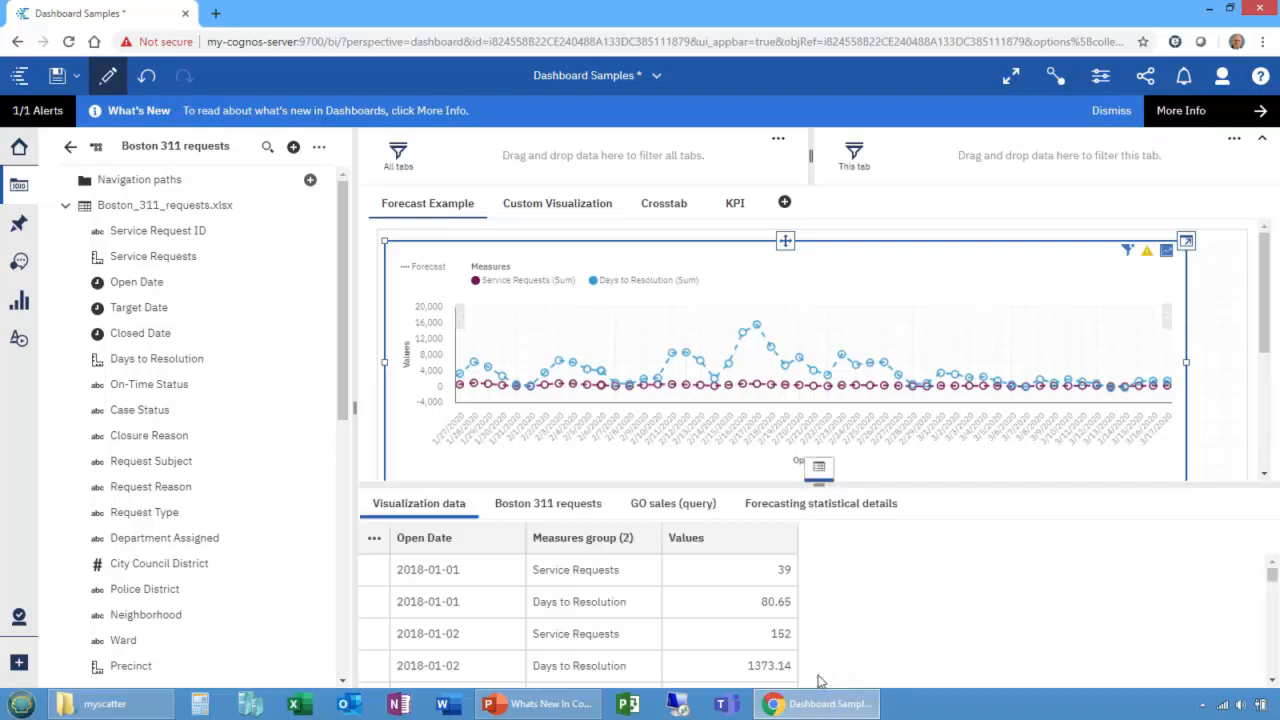
pyautogui.click(760, 505)
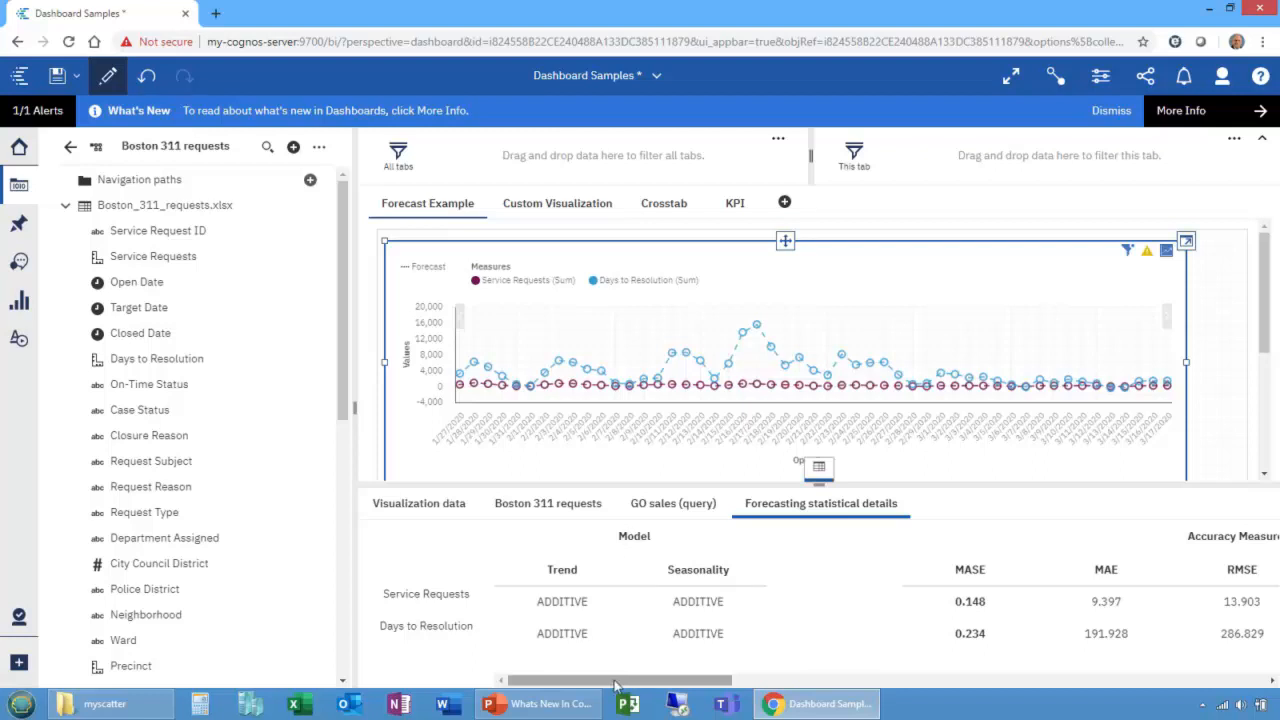
pyautogui.moveTo(617, 685); pyautogui.dragTo(672, 690)
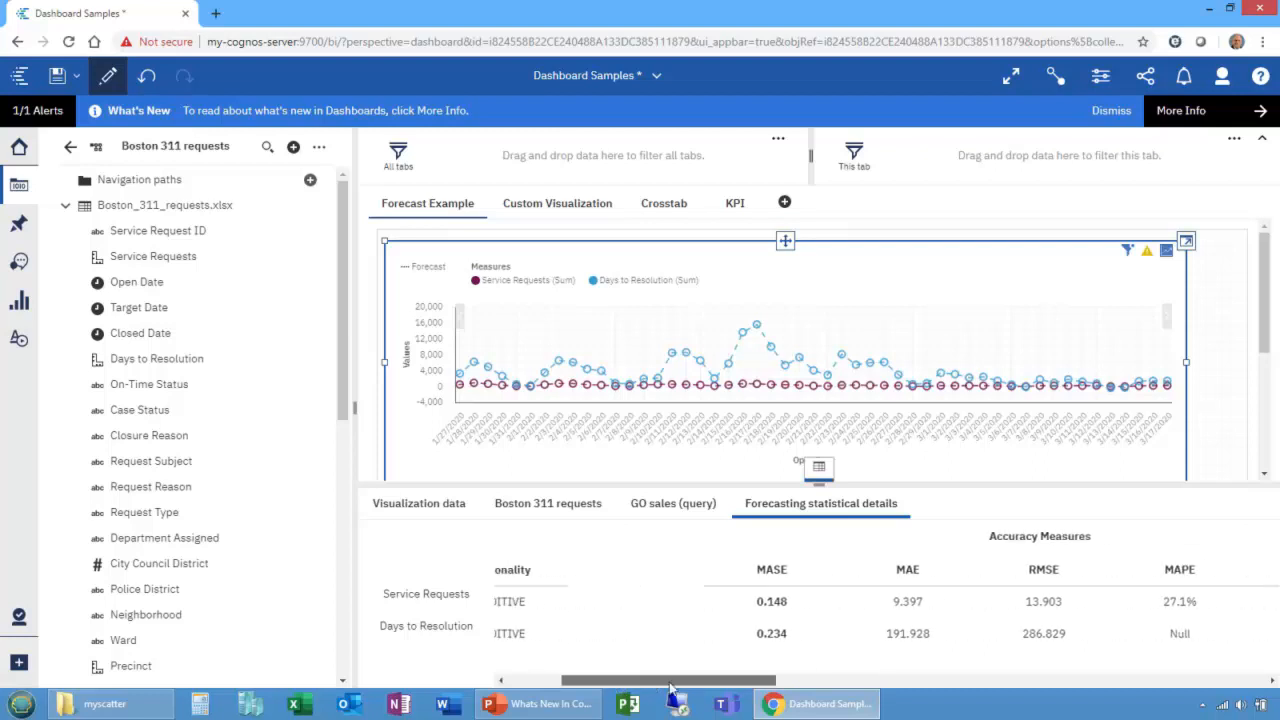
pyautogui.moveTo(670, 688); pyautogui.dragTo(880, 688)
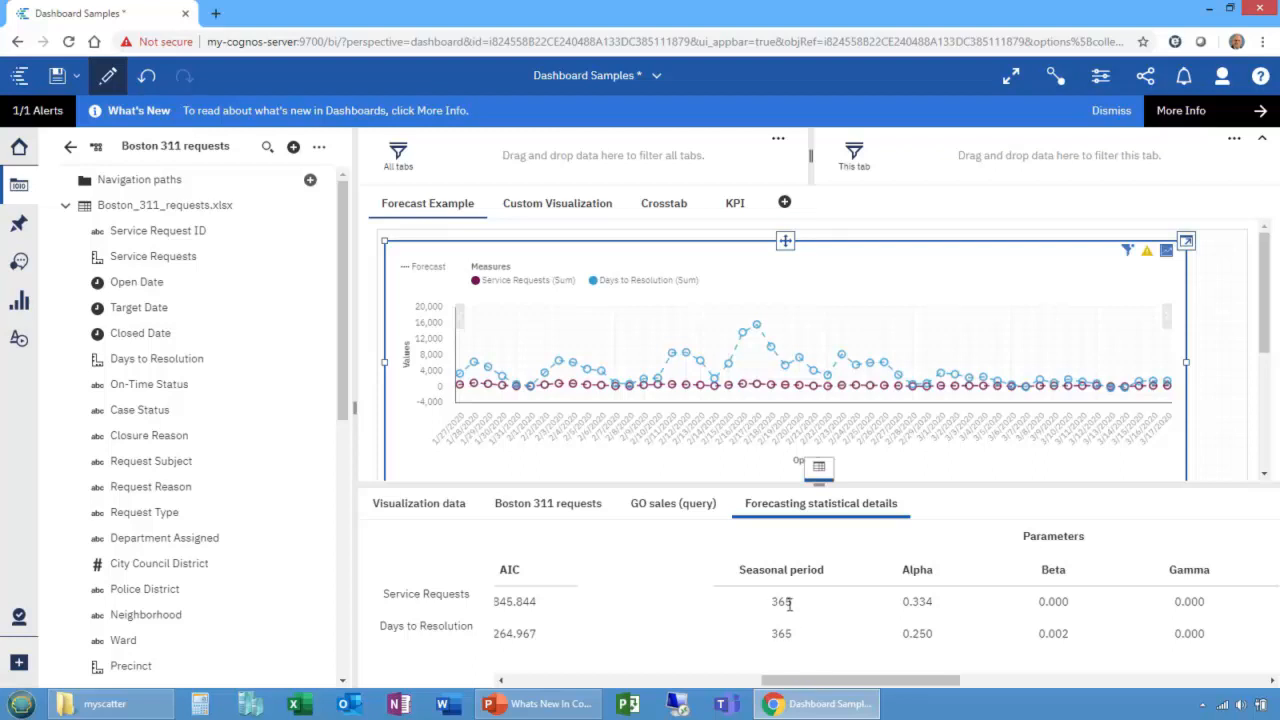
pyautogui.moveTo(838, 680); pyautogui.dragTo(503, 683)
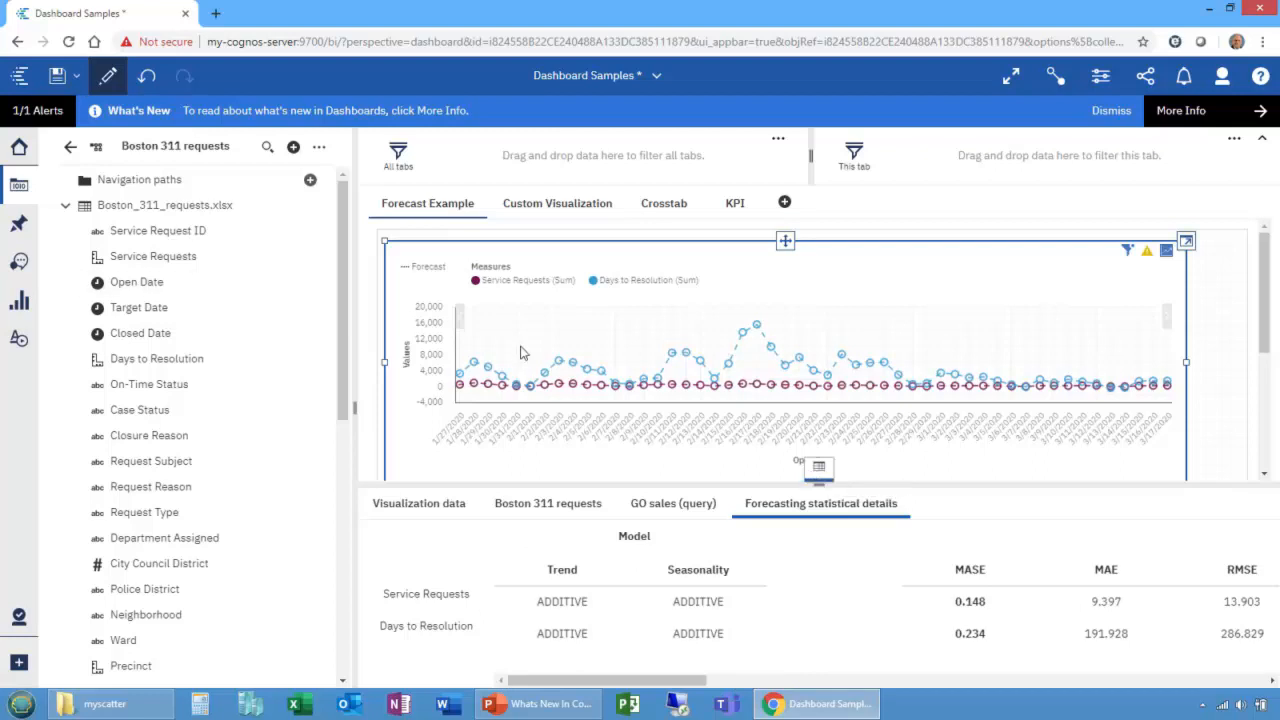
pyautogui.click(810, 468)
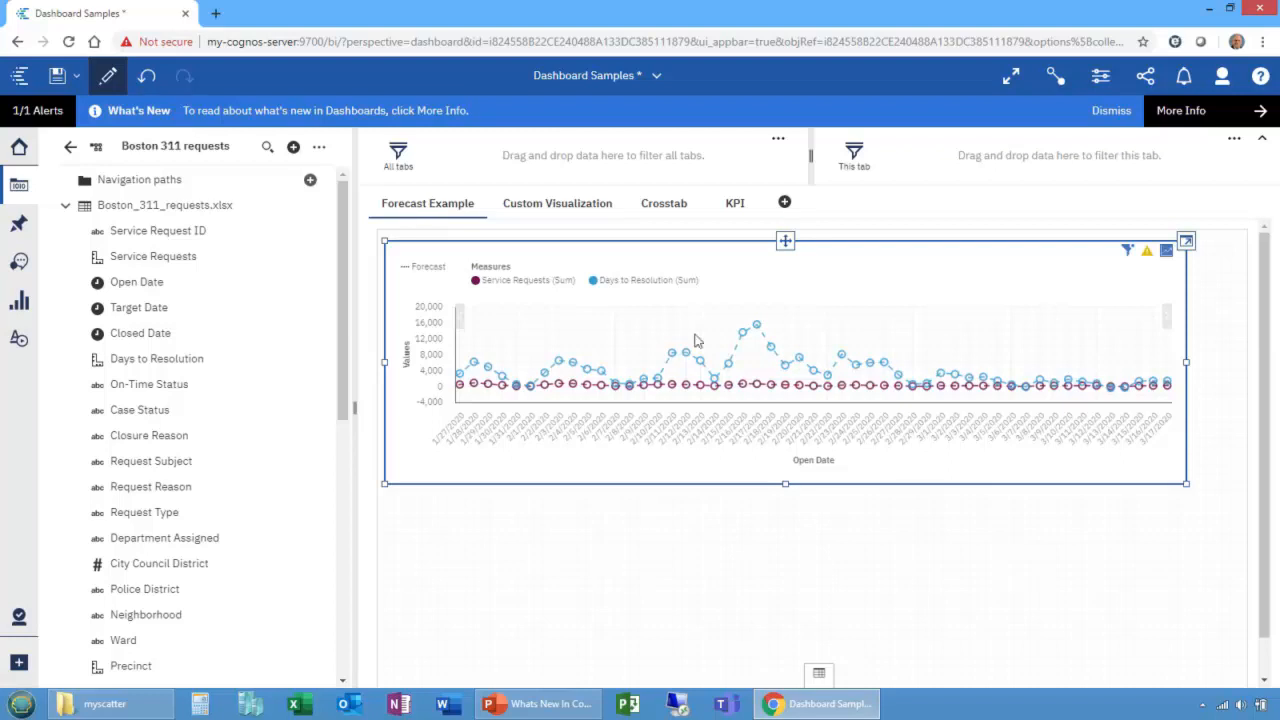
# Show the Custom Visualization tab, switch to the myscatter folder in File Explorer and open vizdef.xml in WordPad.
pyautogui.click(554, 205)
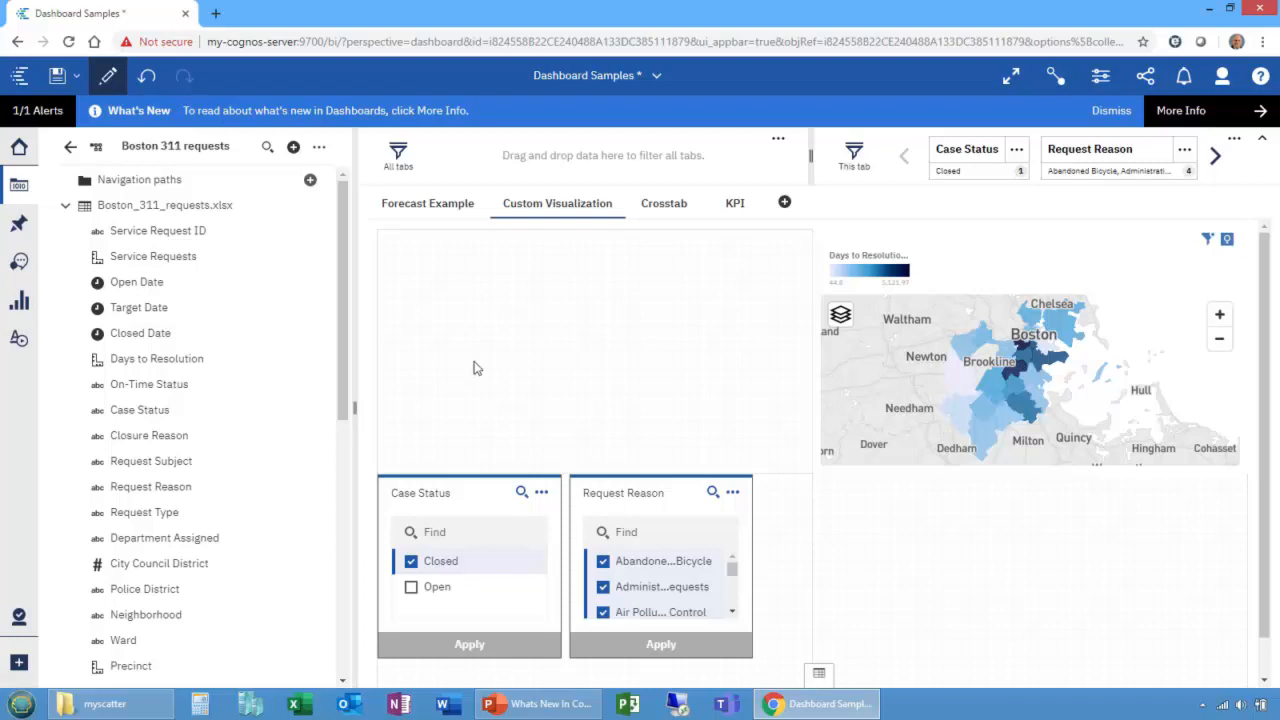
pyautogui.moveTo(125, 712)
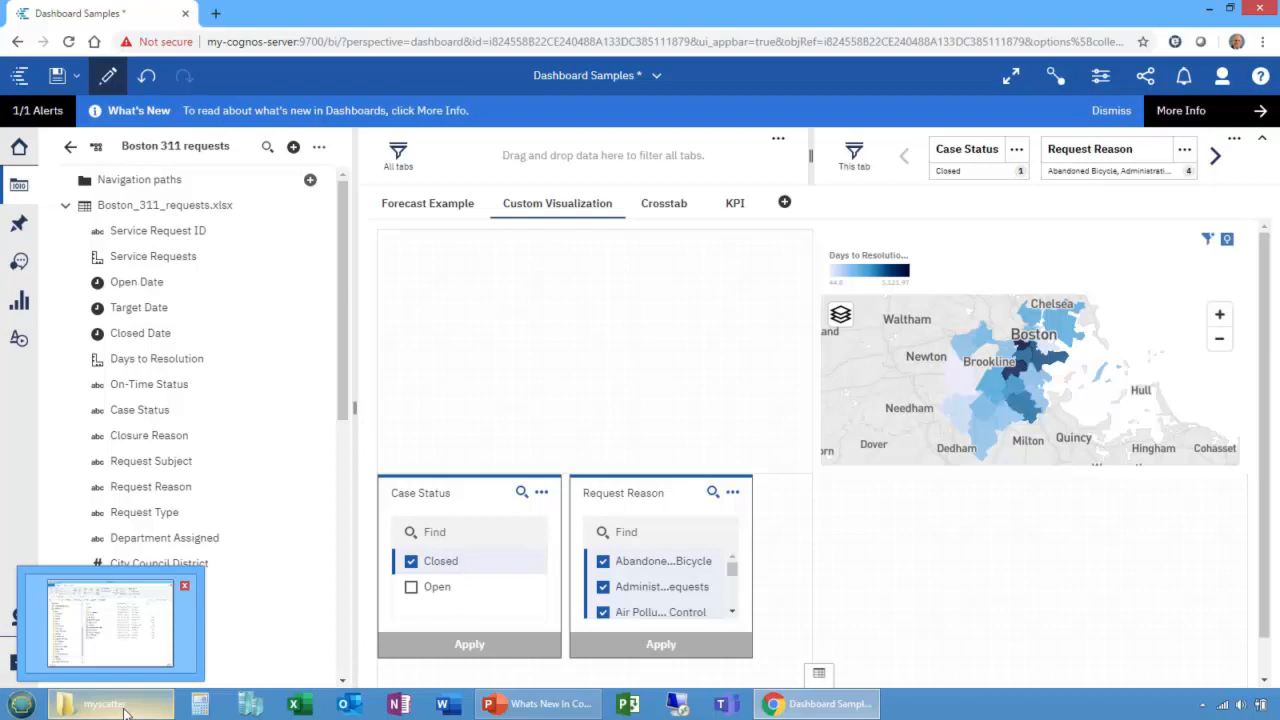
pyautogui.click(125, 707)
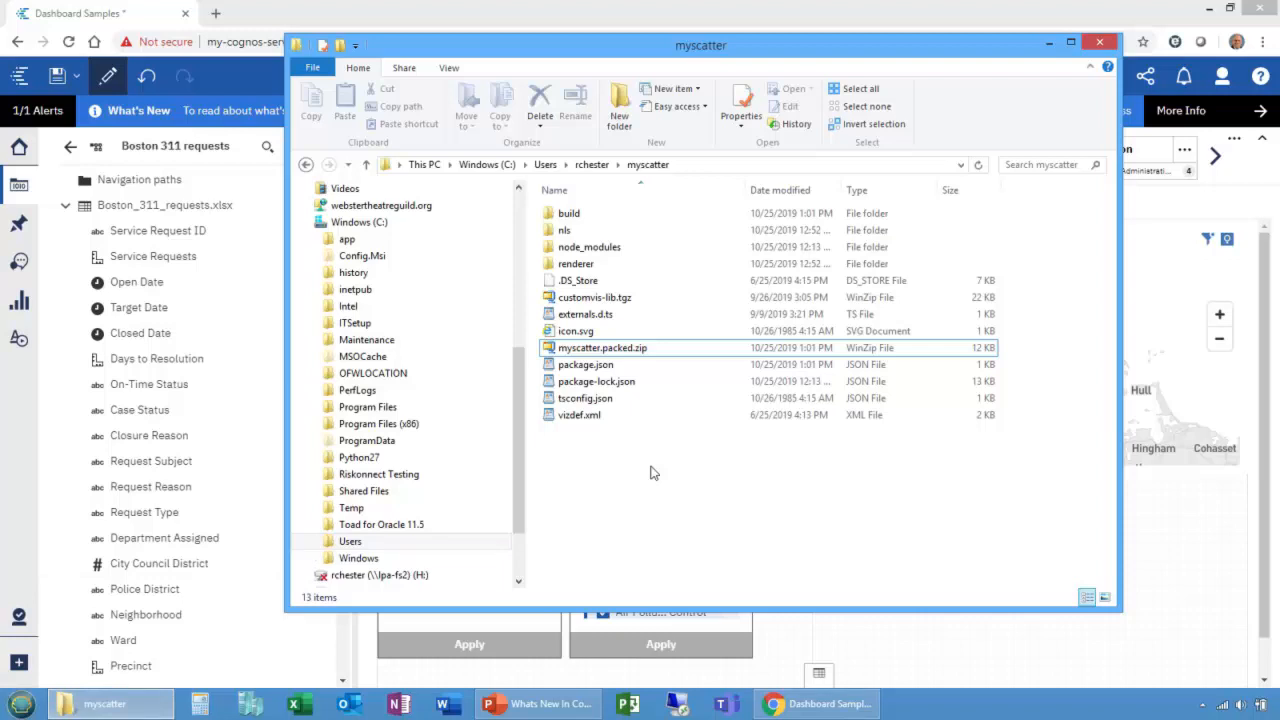
pyautogui.doubleClick(578, 414)
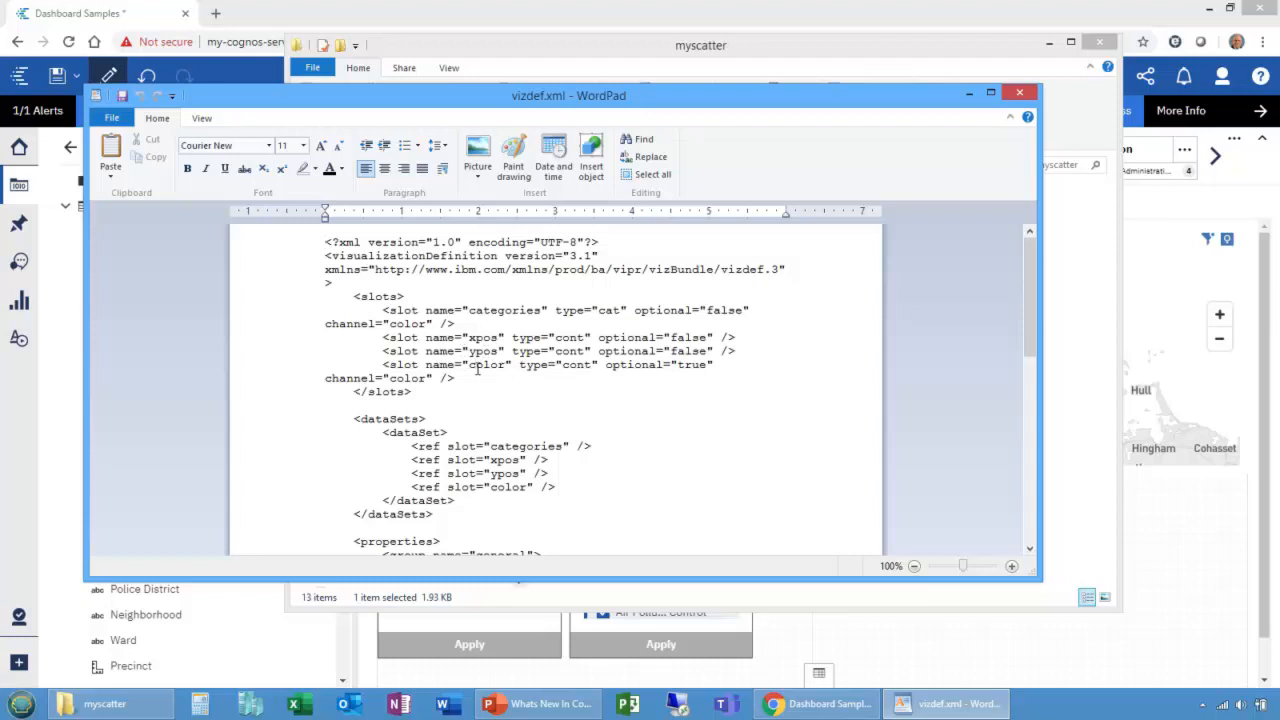
# Inspect the Boston map's data slots in its expanded view and return to vizdef.xml in WordPad to examine its data set definitions.
pyautogui.click(1172, 288)
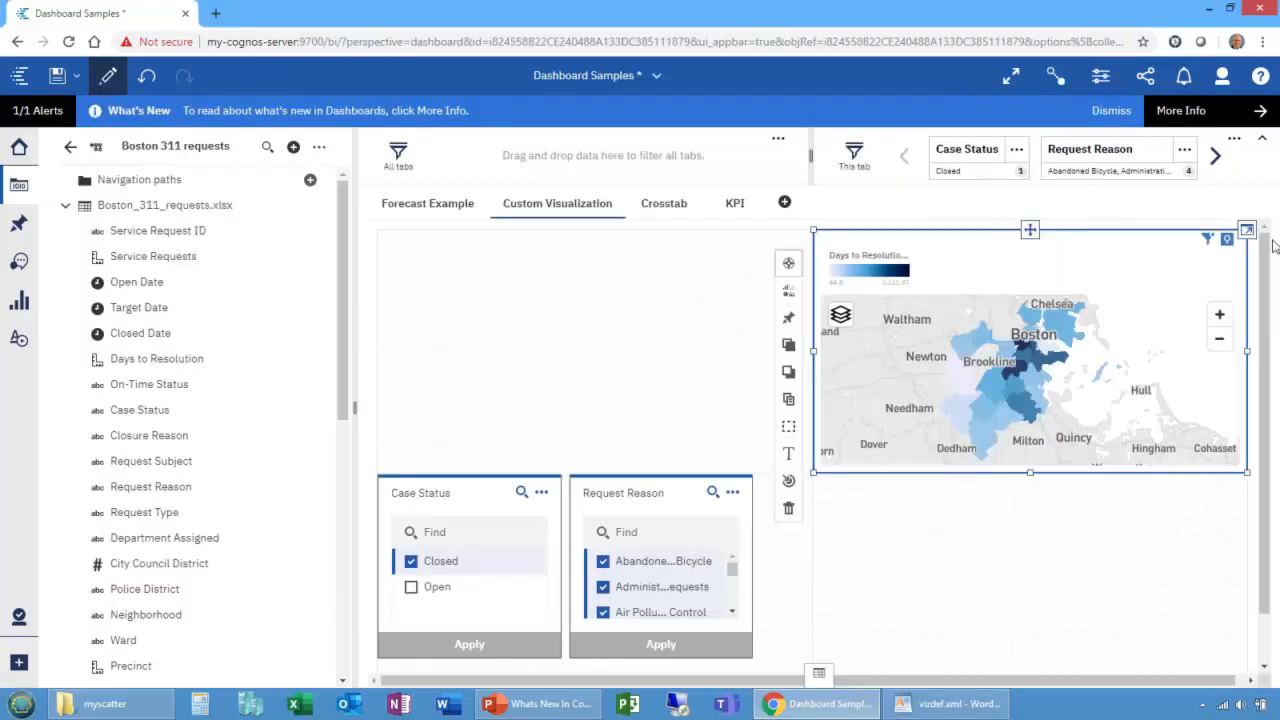
pyautogui.click(1246, 233)
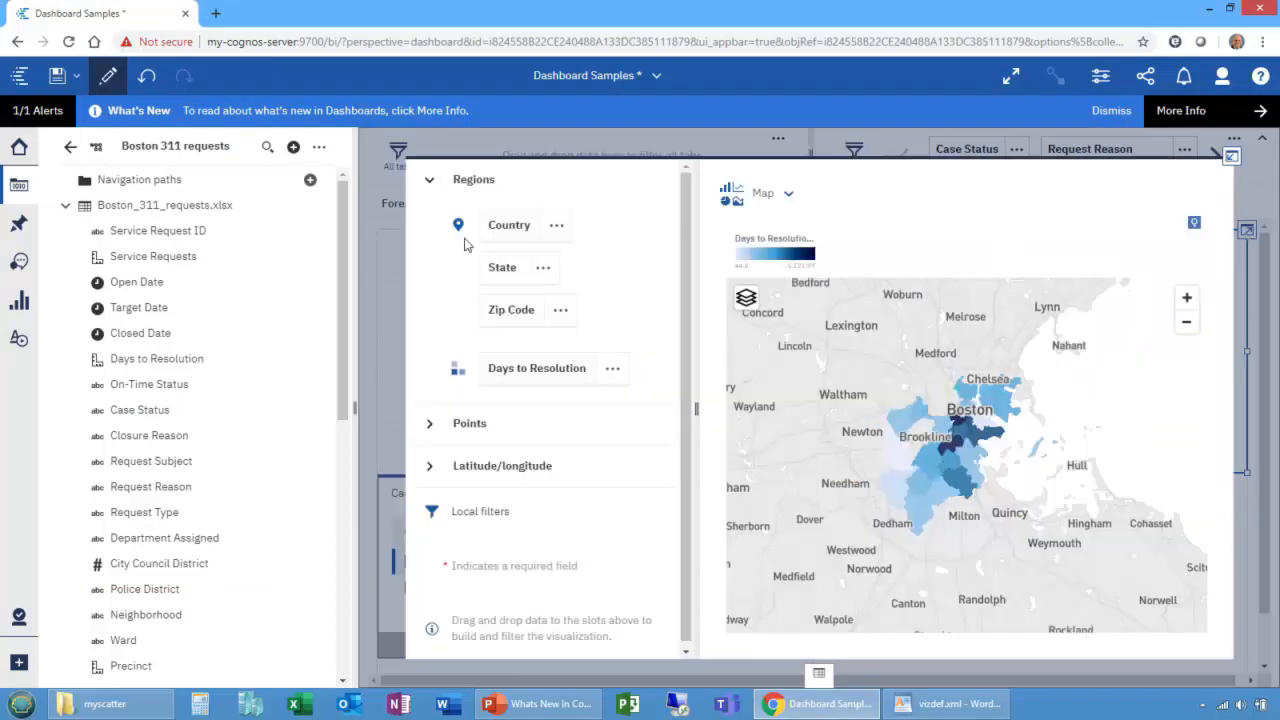
pyautogui.click(1231, 158)
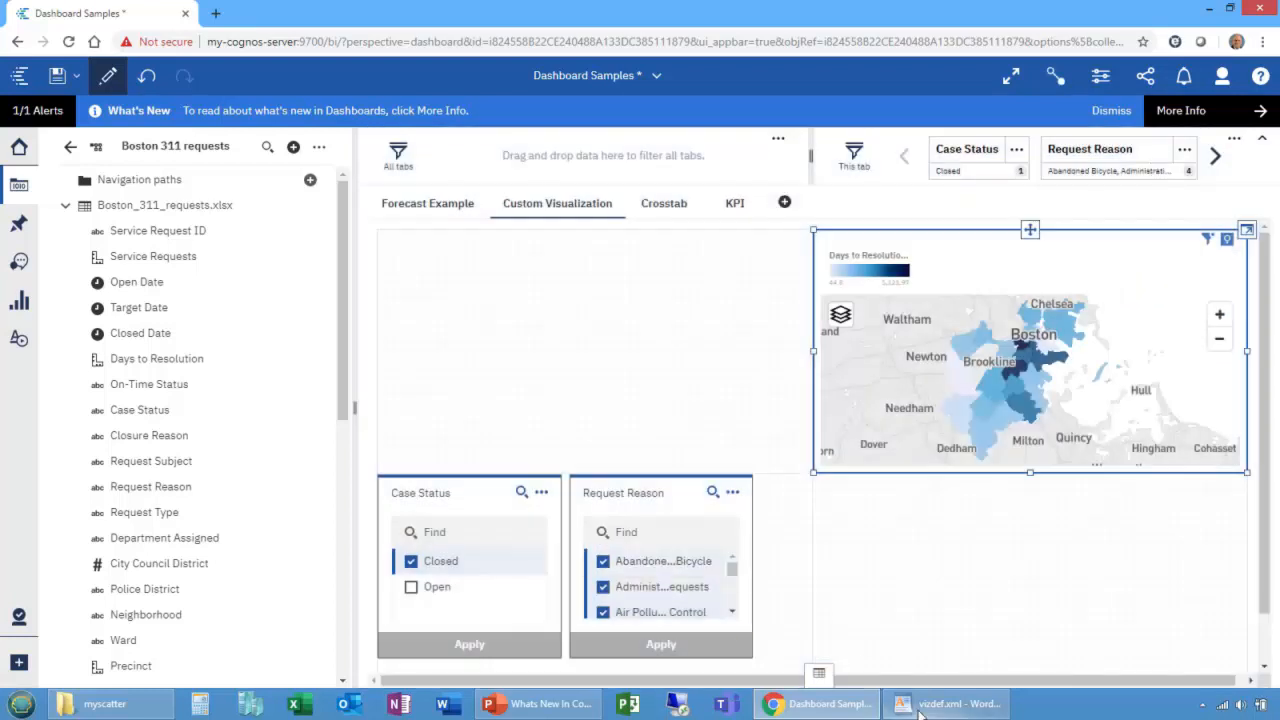
pyautogui.click(945, 703)
pyautogui.scroll(-4, 613, 401)
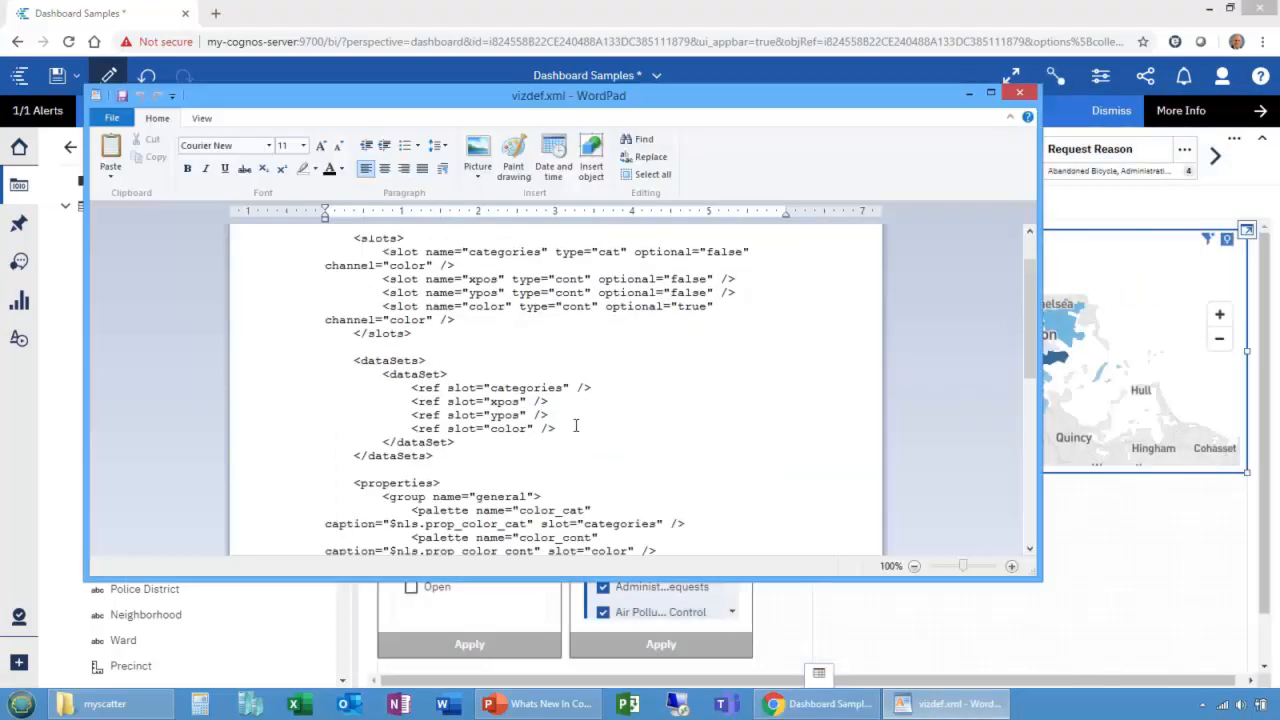
# Close vizdef.xml, switch to the myscatter folder in File Explorer and open Main.ts from its renderer folder.
pyautogui.click(1018, 93)
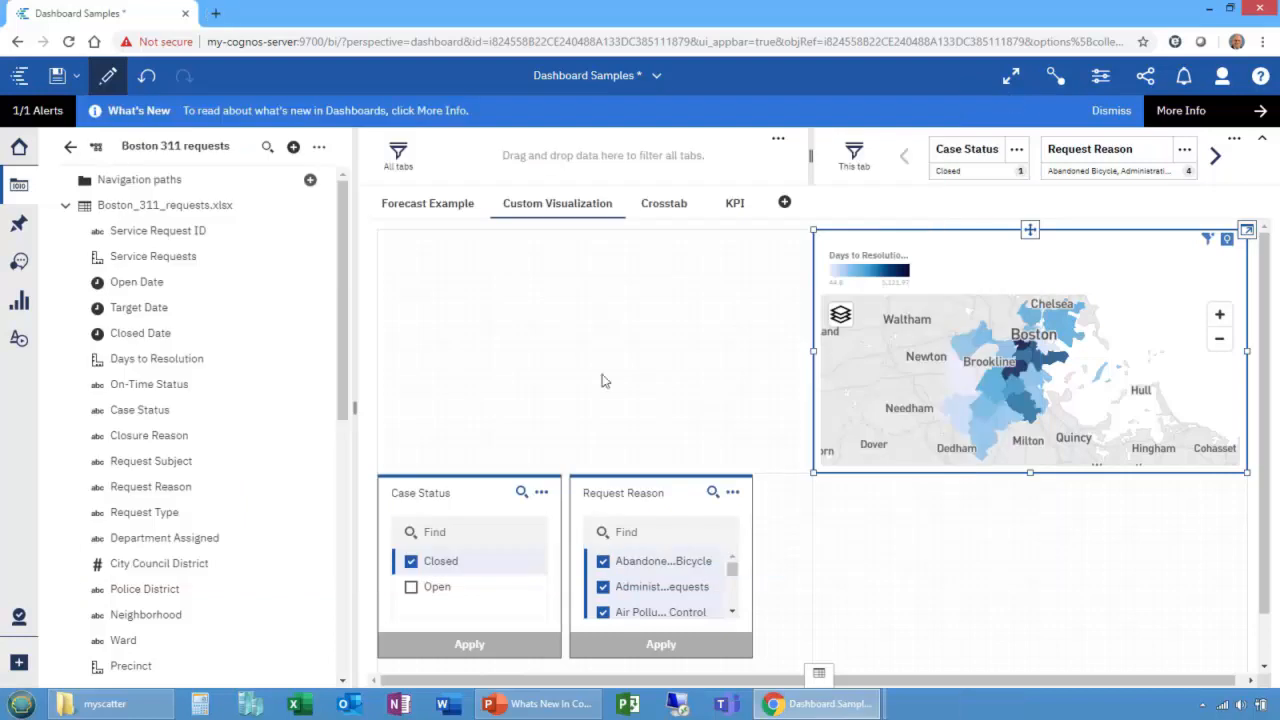
pyautogui.click(105, 703)
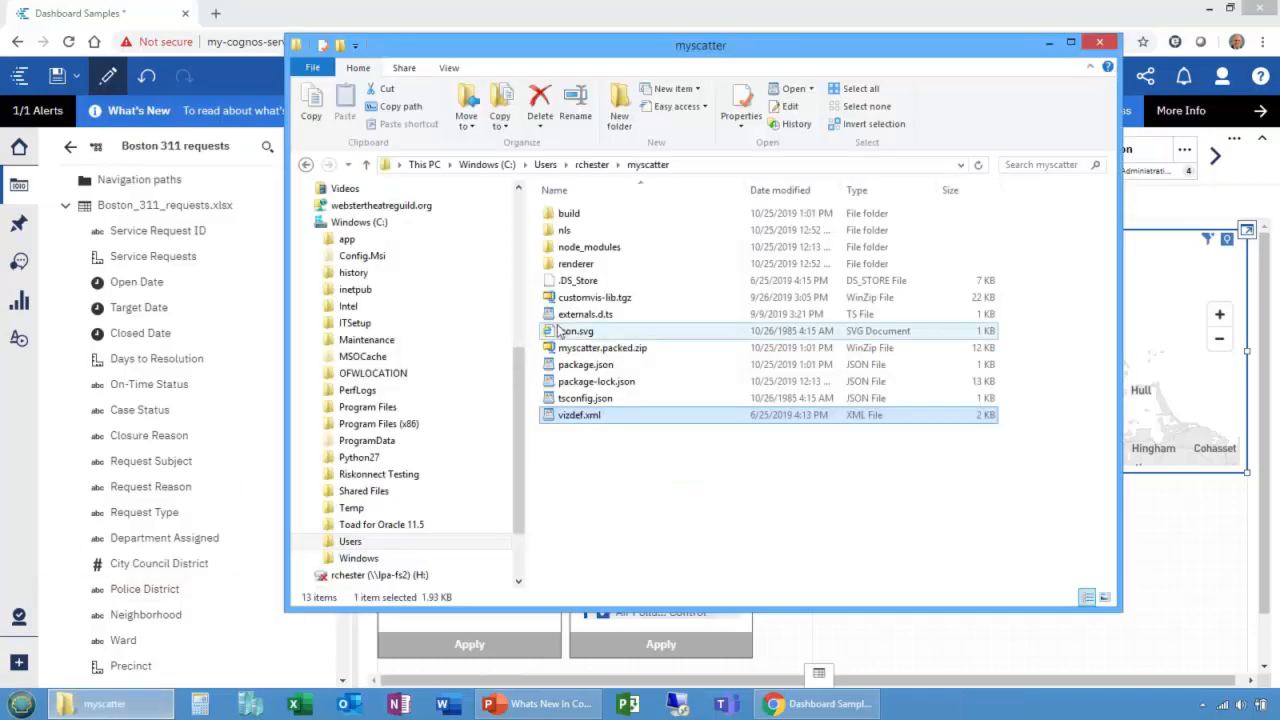
pyautogui.doubleClick(572, 264)
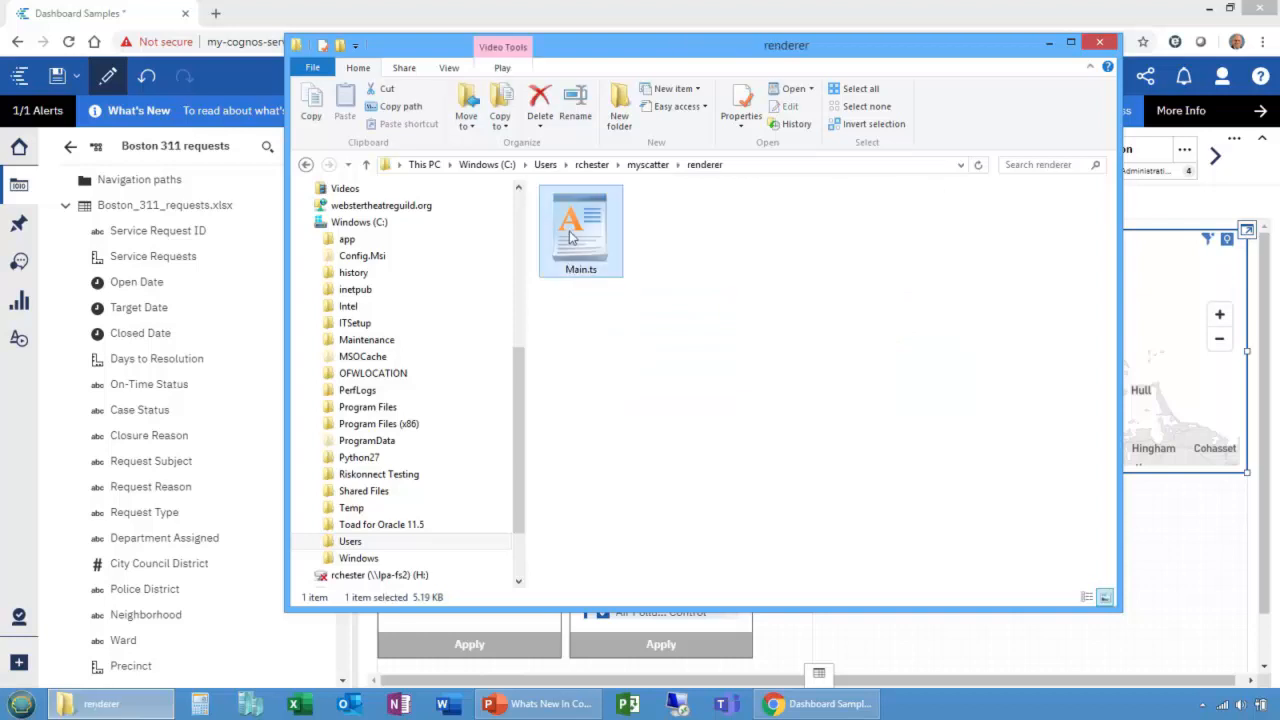
pyautogui.doubleClick(574, 262)
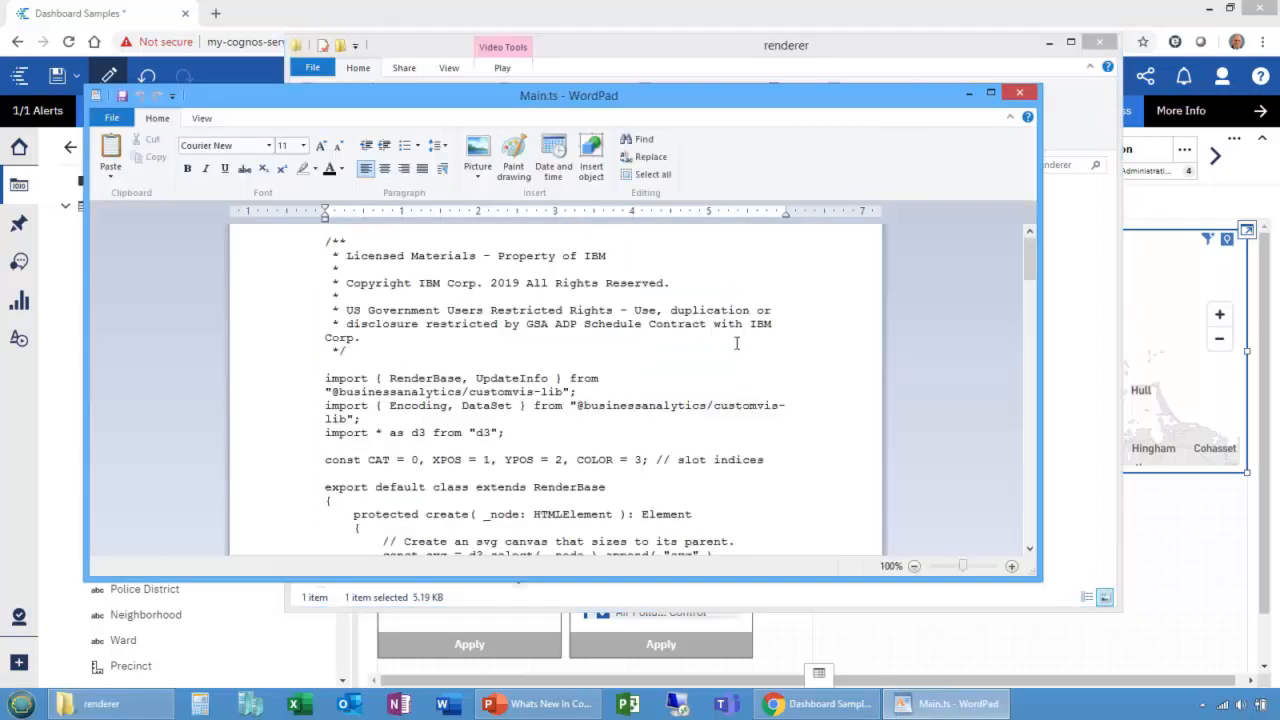
# Examine the Main.ts rendering code, including the legend, data, background image and axis sections, and close the file.
pyautogui.scroll(-8, 708, 337)
pyautogui.scroll(-12, 779, 367)
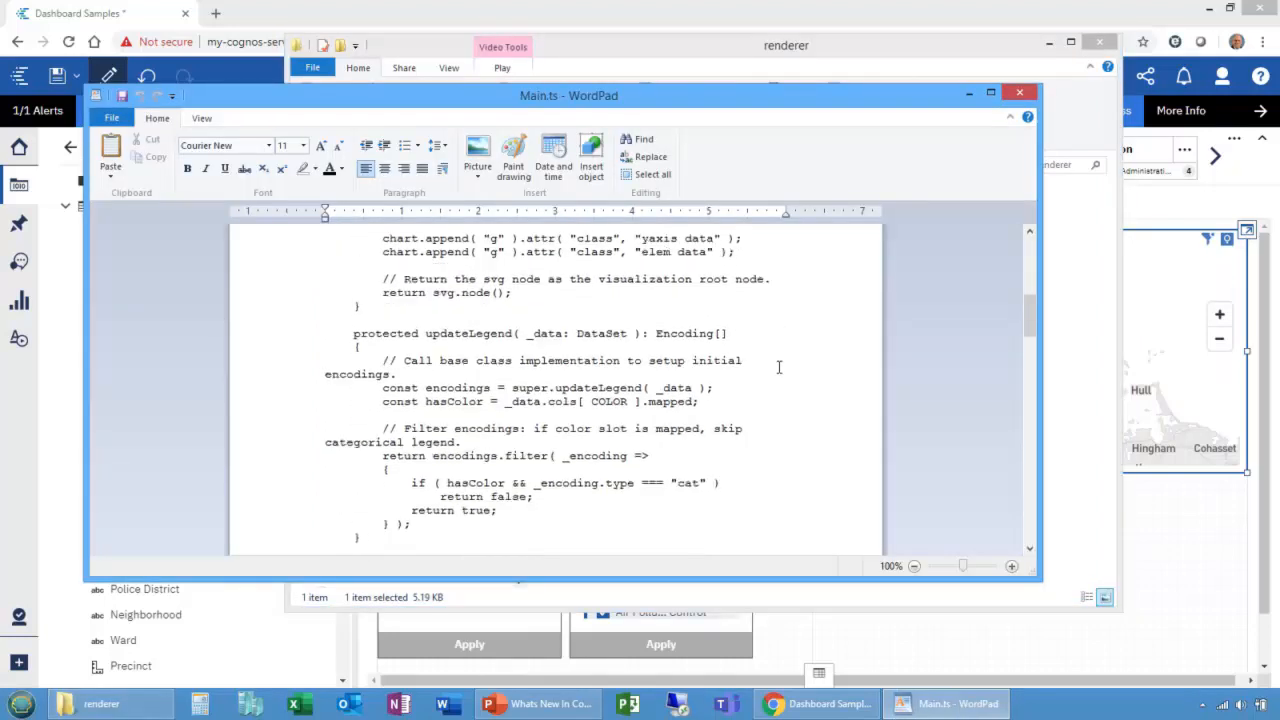
pyautogui.scroll(-12, 779, 367)
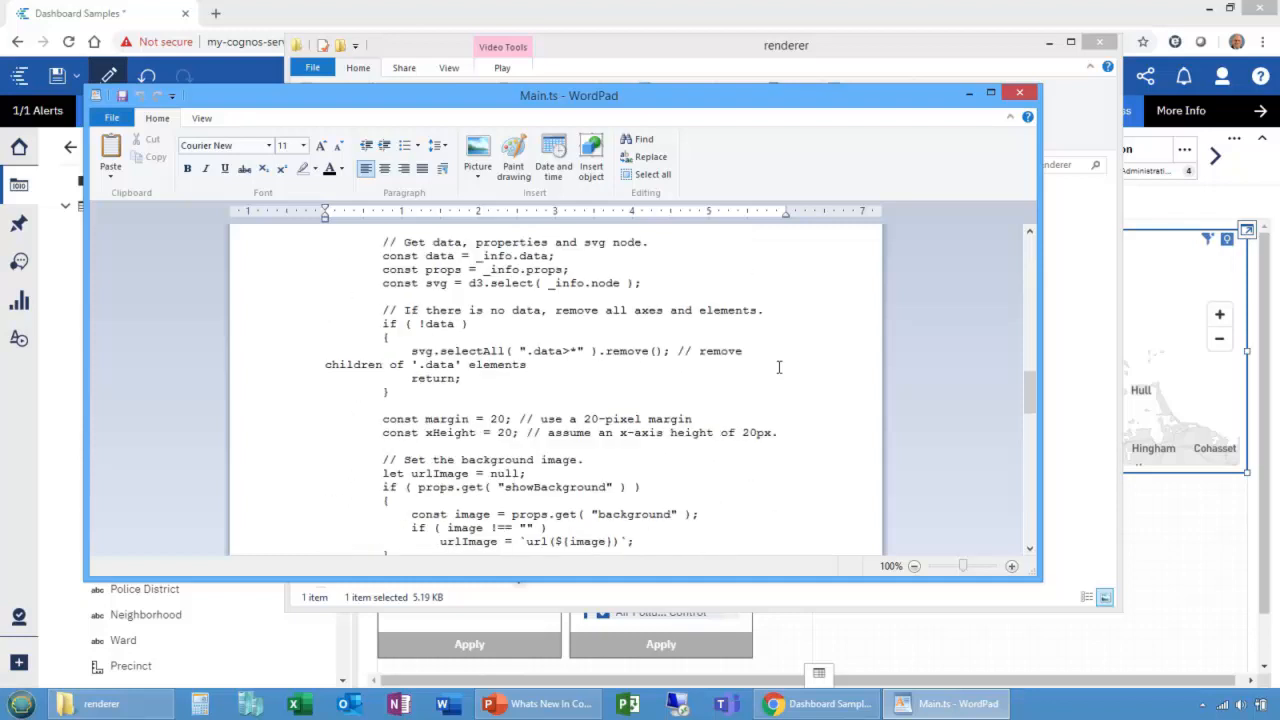
pyautogui.scroll(-7, 779, 367)
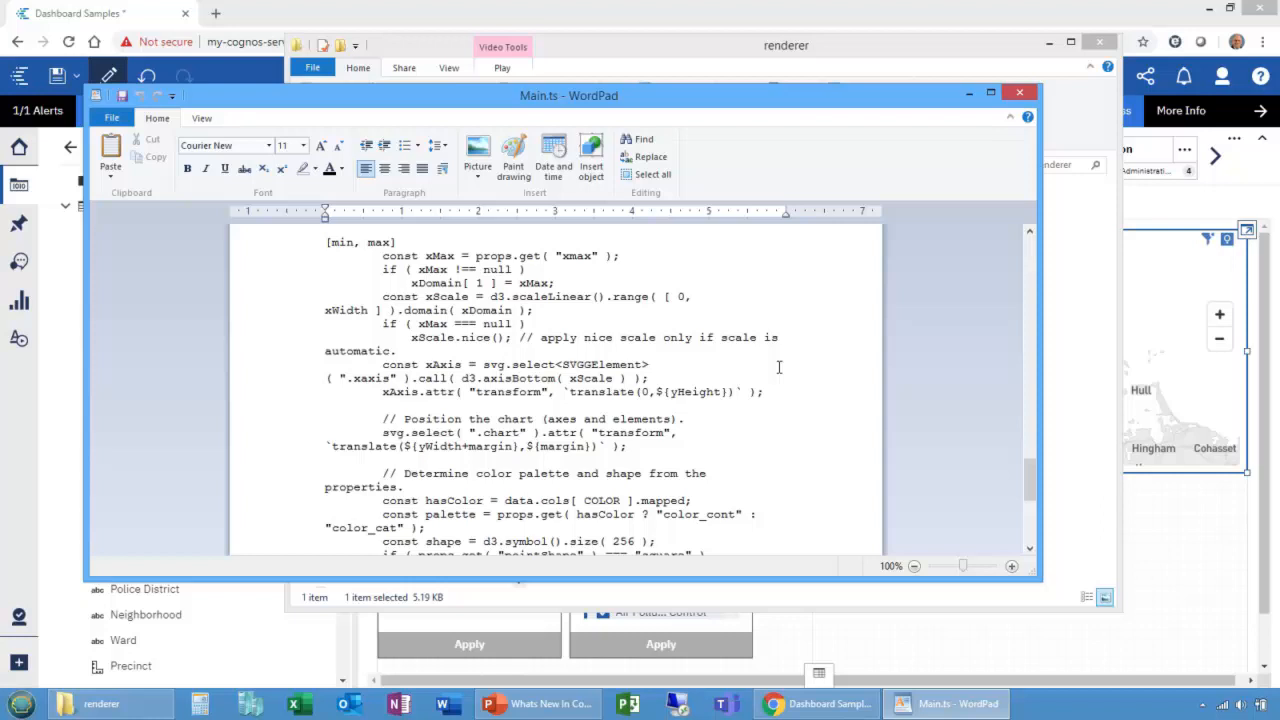
pyautogui.scroll(2, 779, 366)
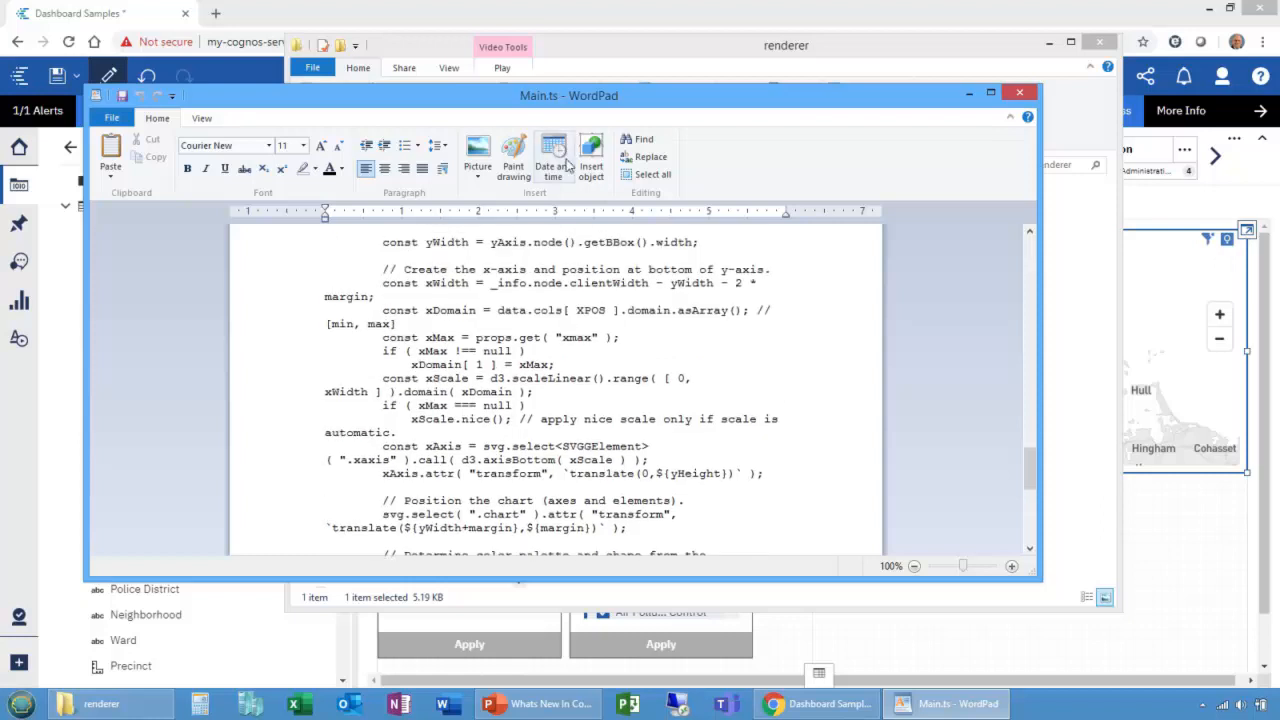
pyautogui.scroll(3, 712, 355)
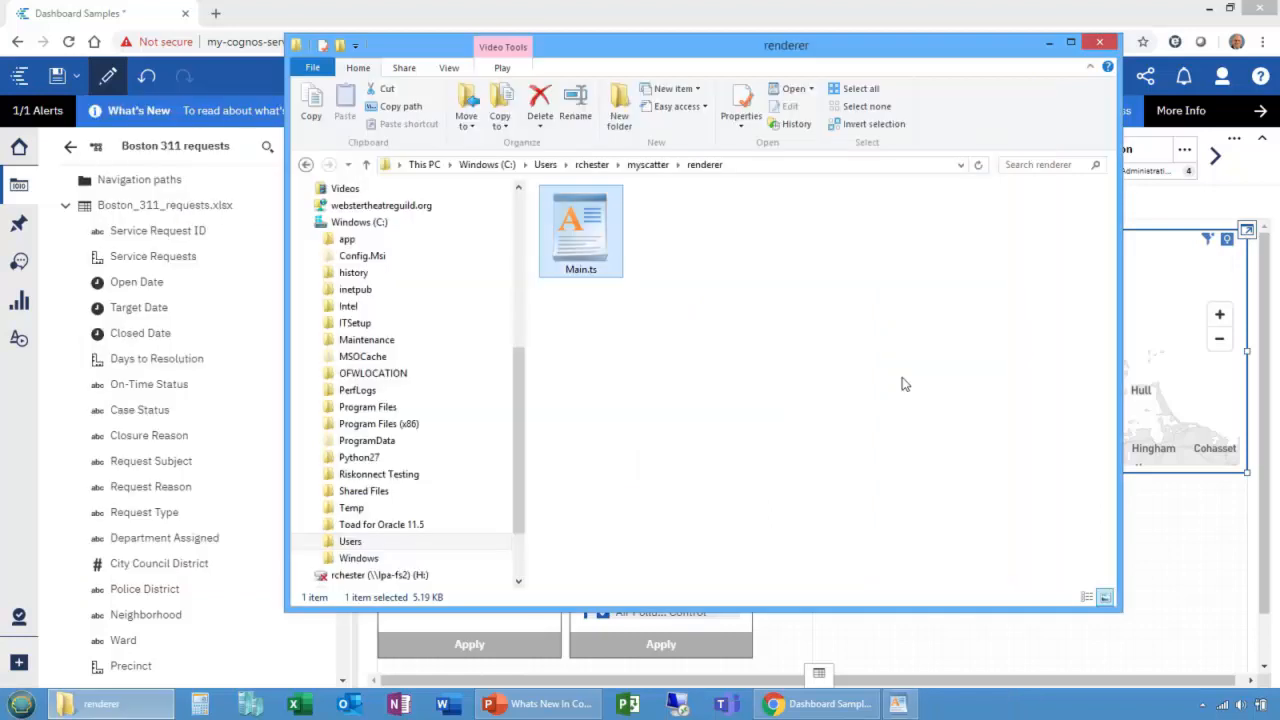
pyautogui.click(1019, 92)
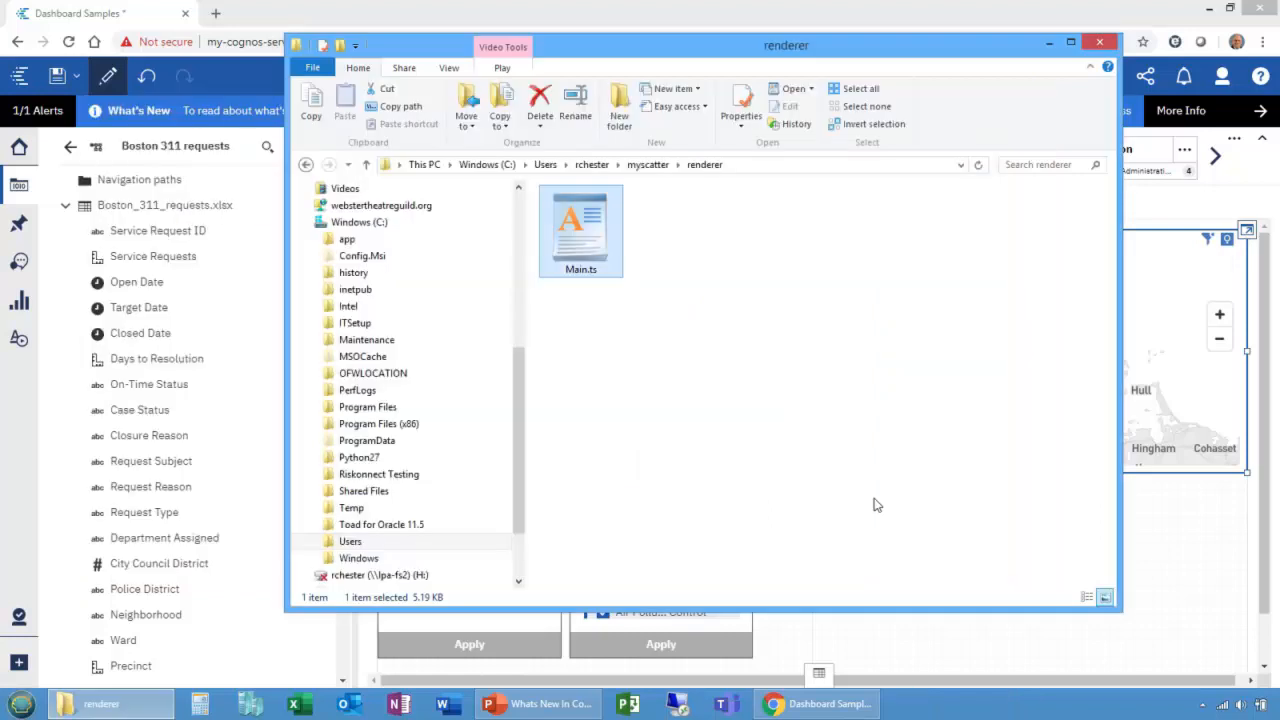
# Preview the contents of myscatter.packed.zip in the myscatter folder, and return to the dashboard to show its custom visualizations.
pyautogui.click(650, 164)
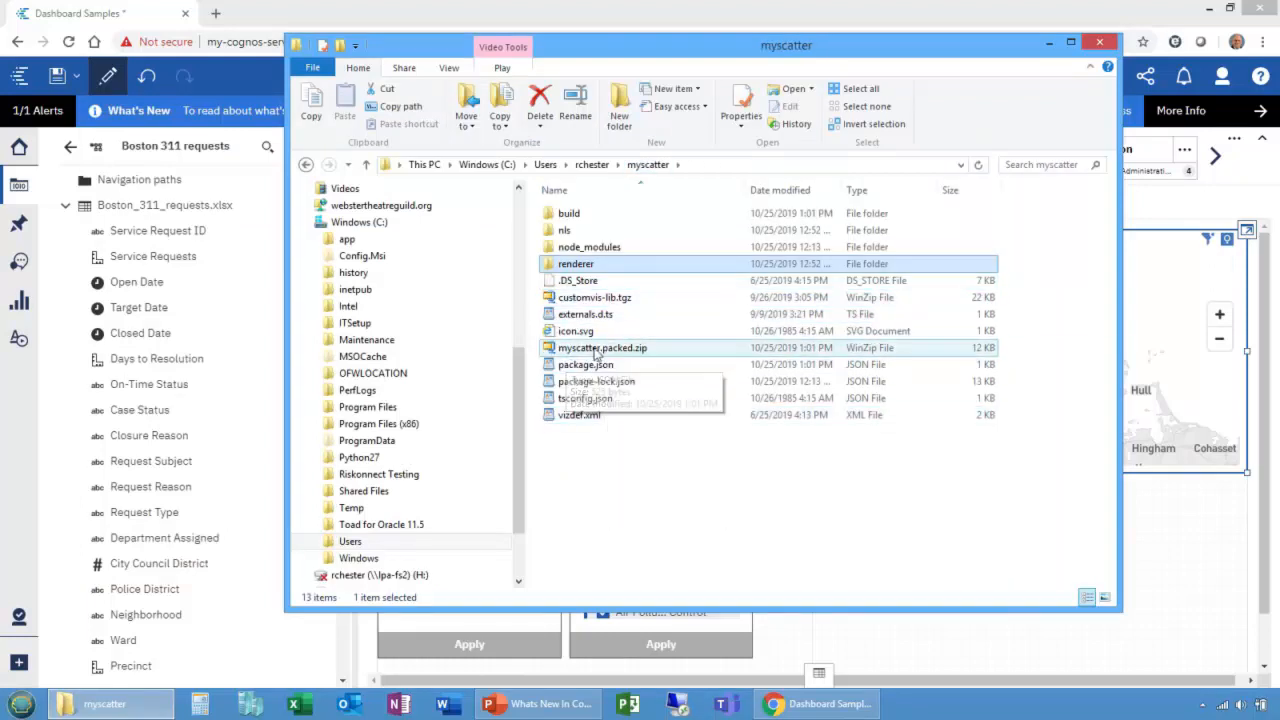
pyautogui.moveTo(598, 353)
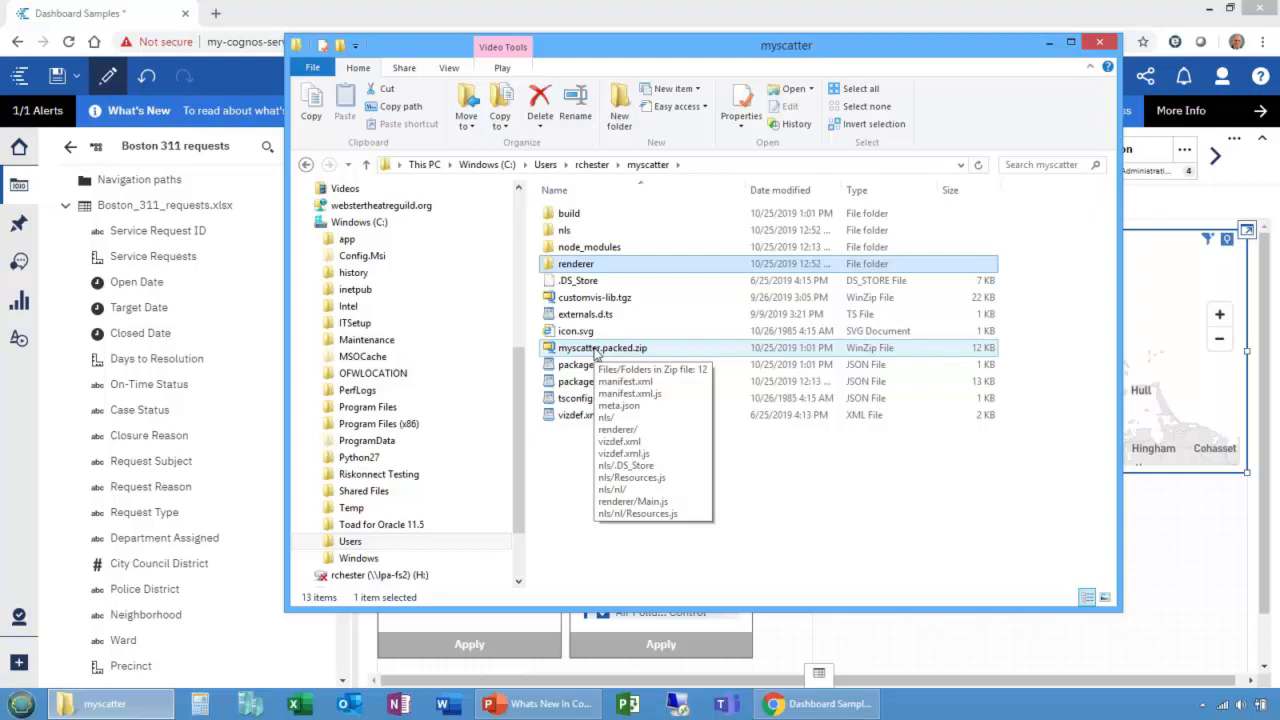
pyautogui.click(13, 441)
pyautogui.click(20, 305)
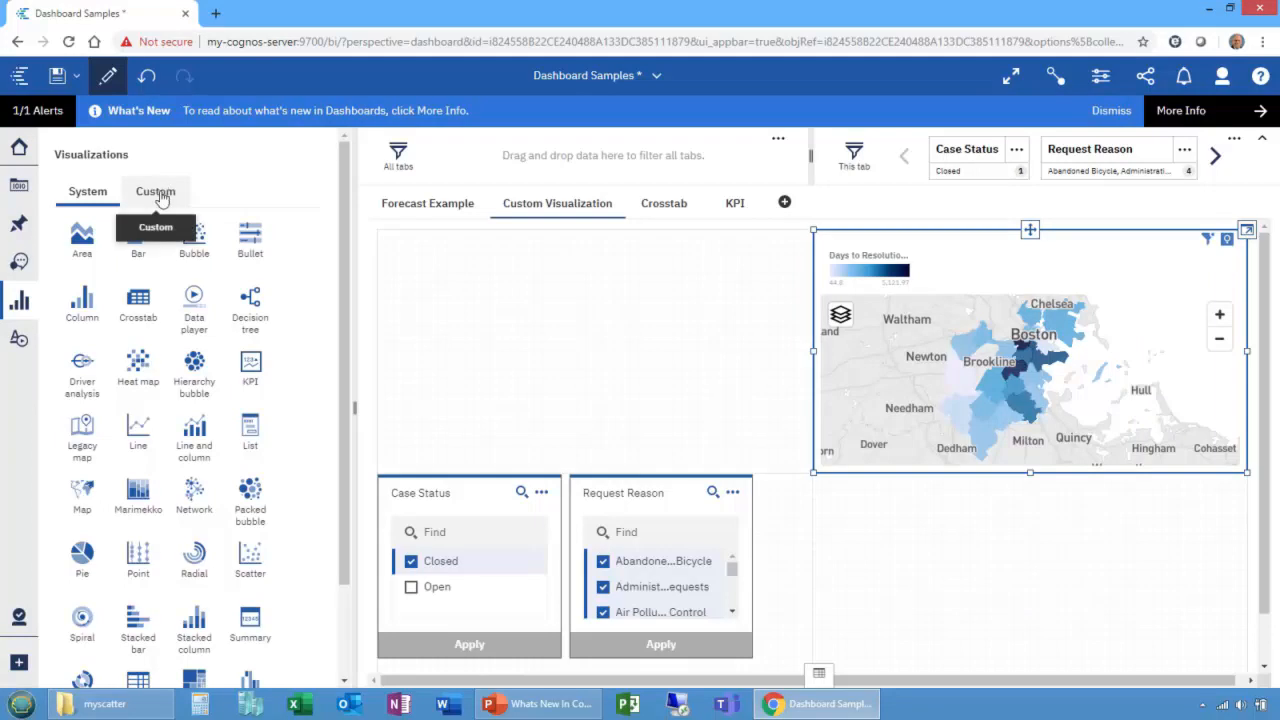
pyautogui.click(158, 195)
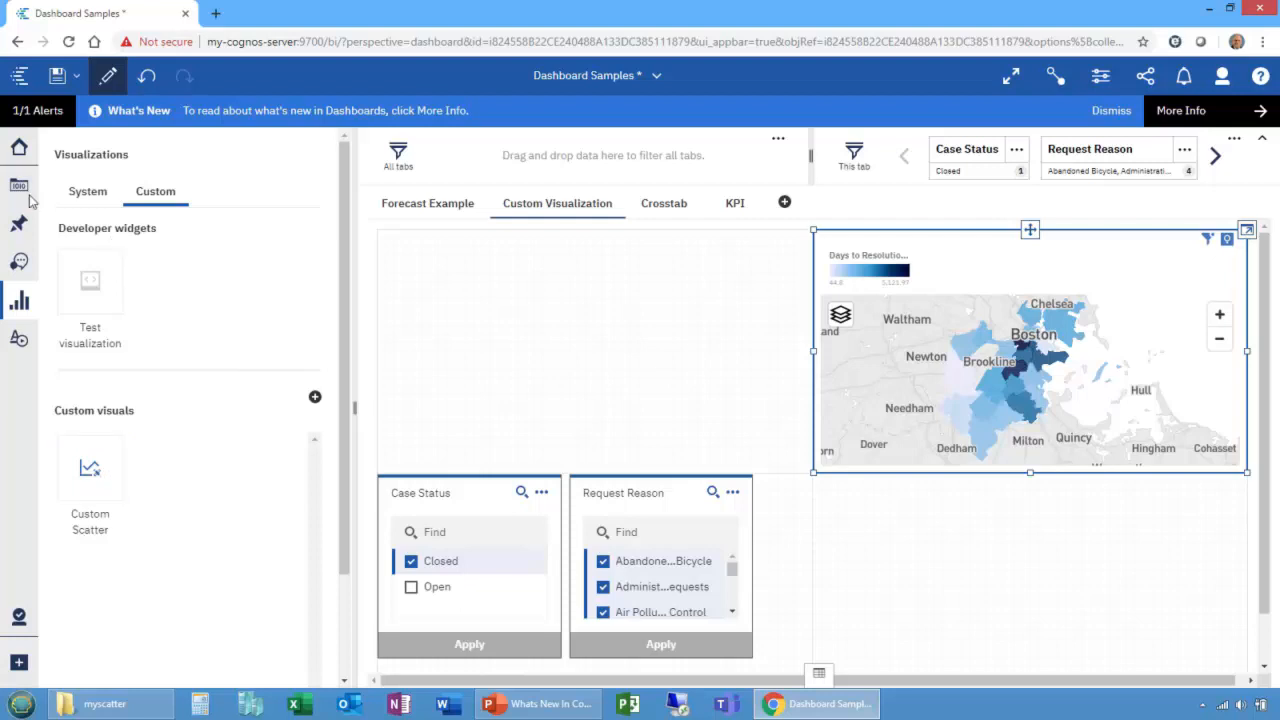
# Update the Custom Scatter visual in the Custom Visuals customization settings by uploading myscatter.packed.zip.
pyautogui.click(18, 612)
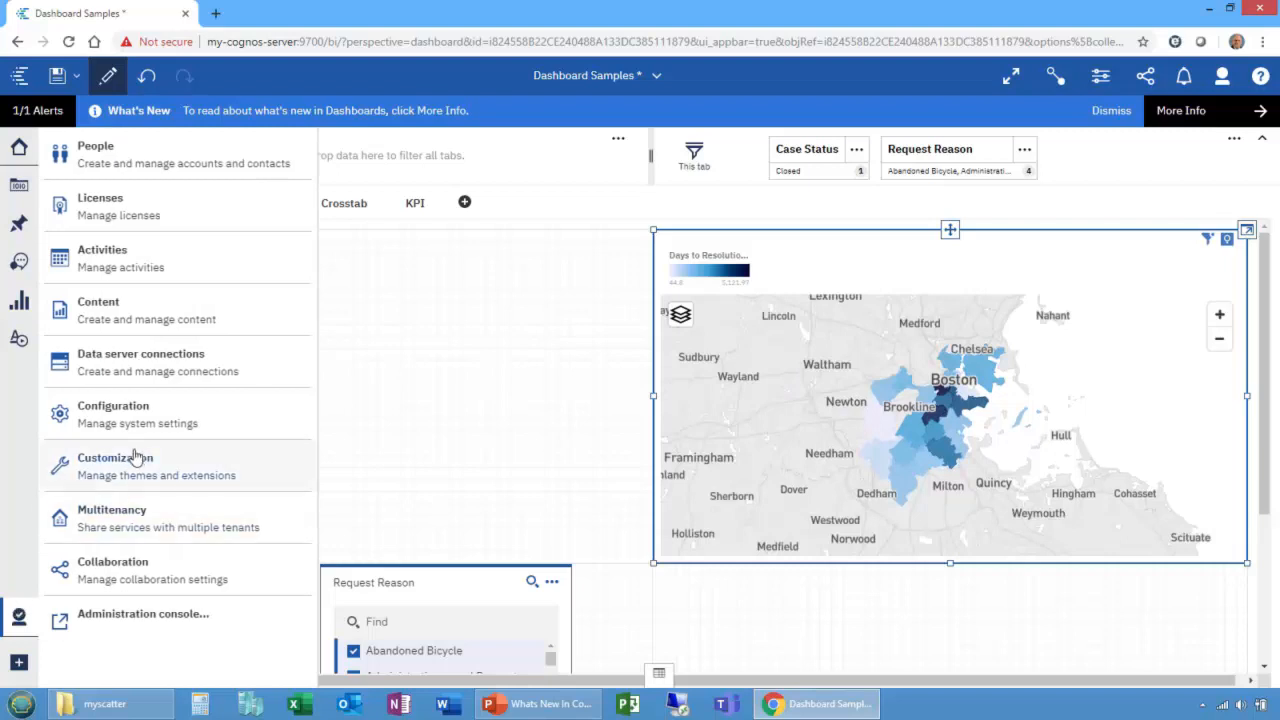
pyautogui.click(118, 460)
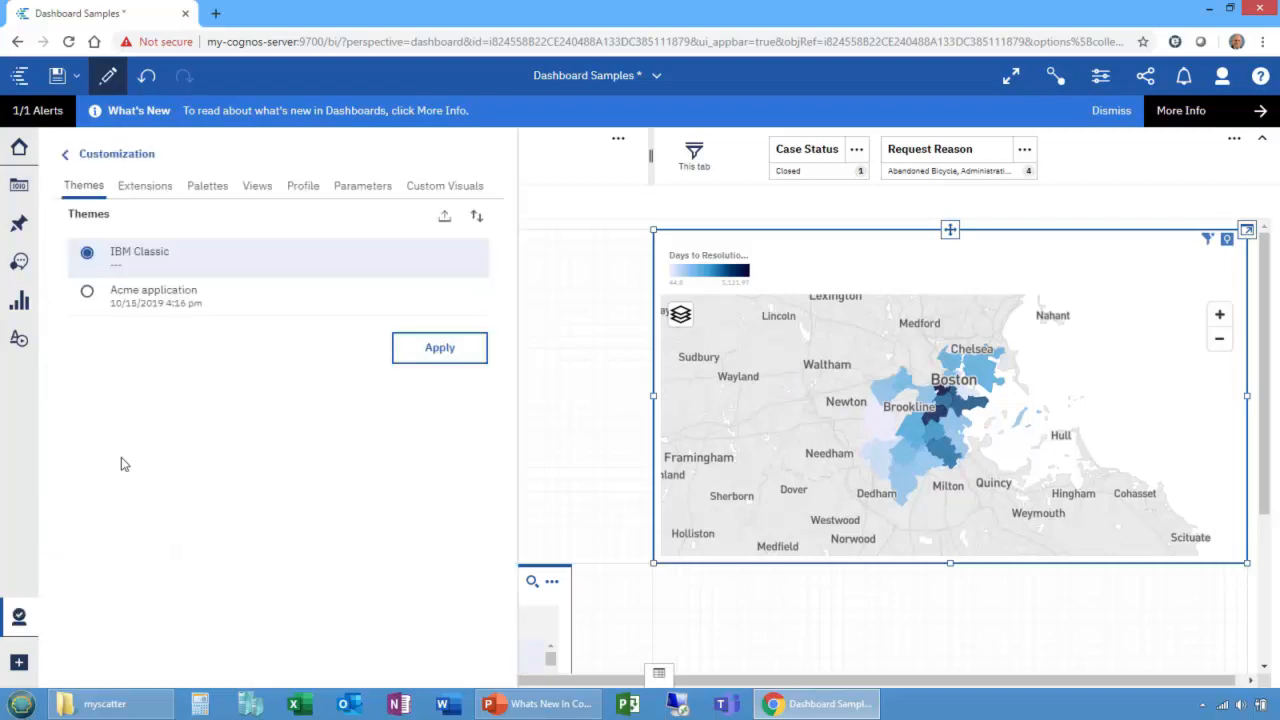
pyautogui.click(430, 190)
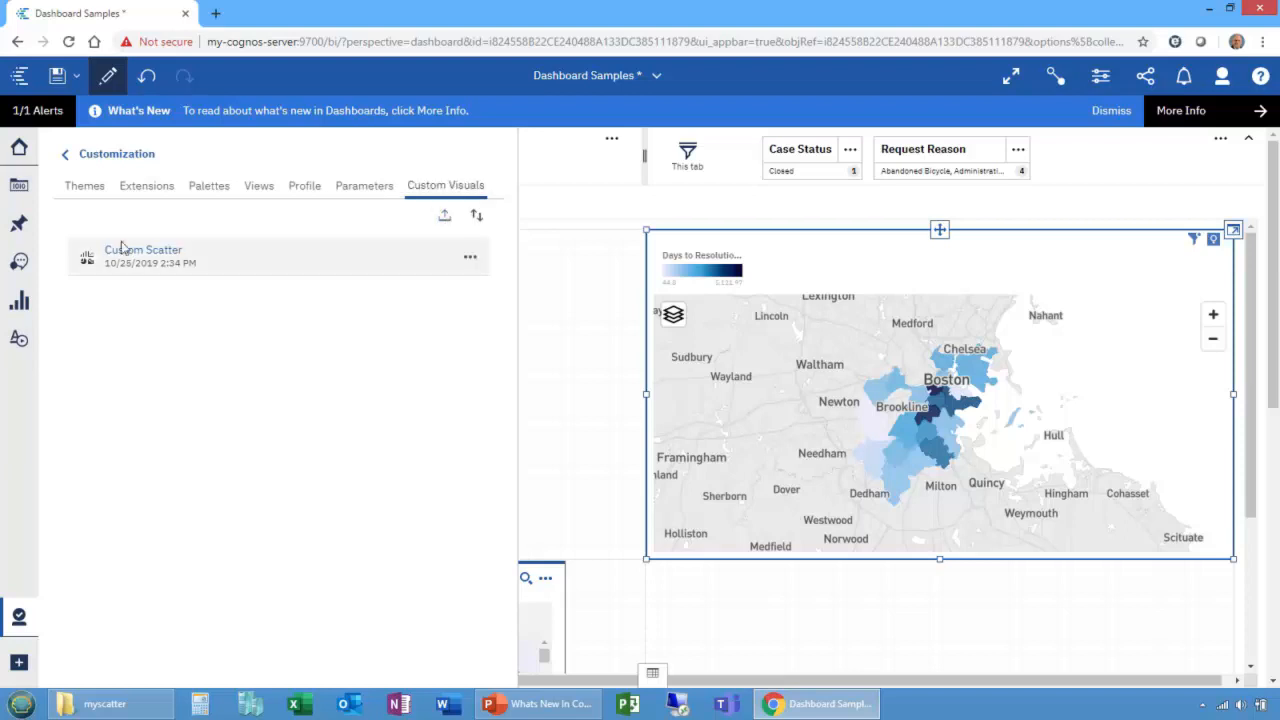
pyautogui.click(471, 263)
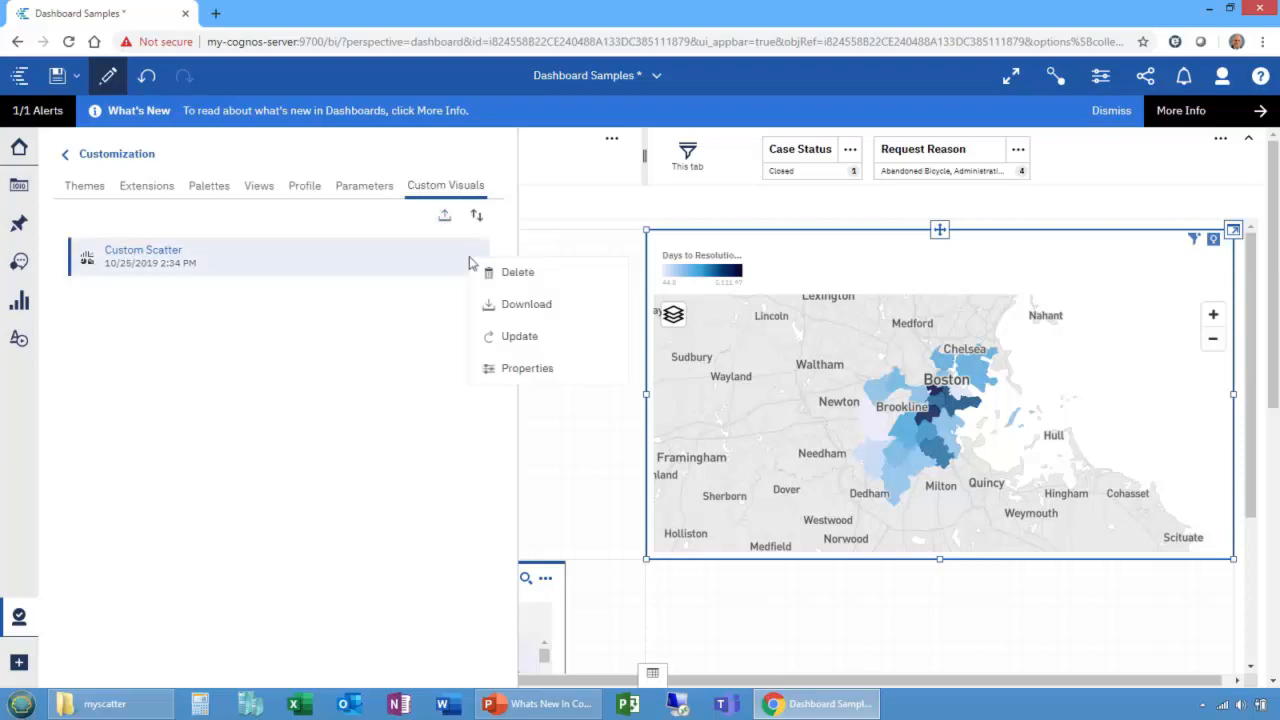
pyautogui.click(521, 343)
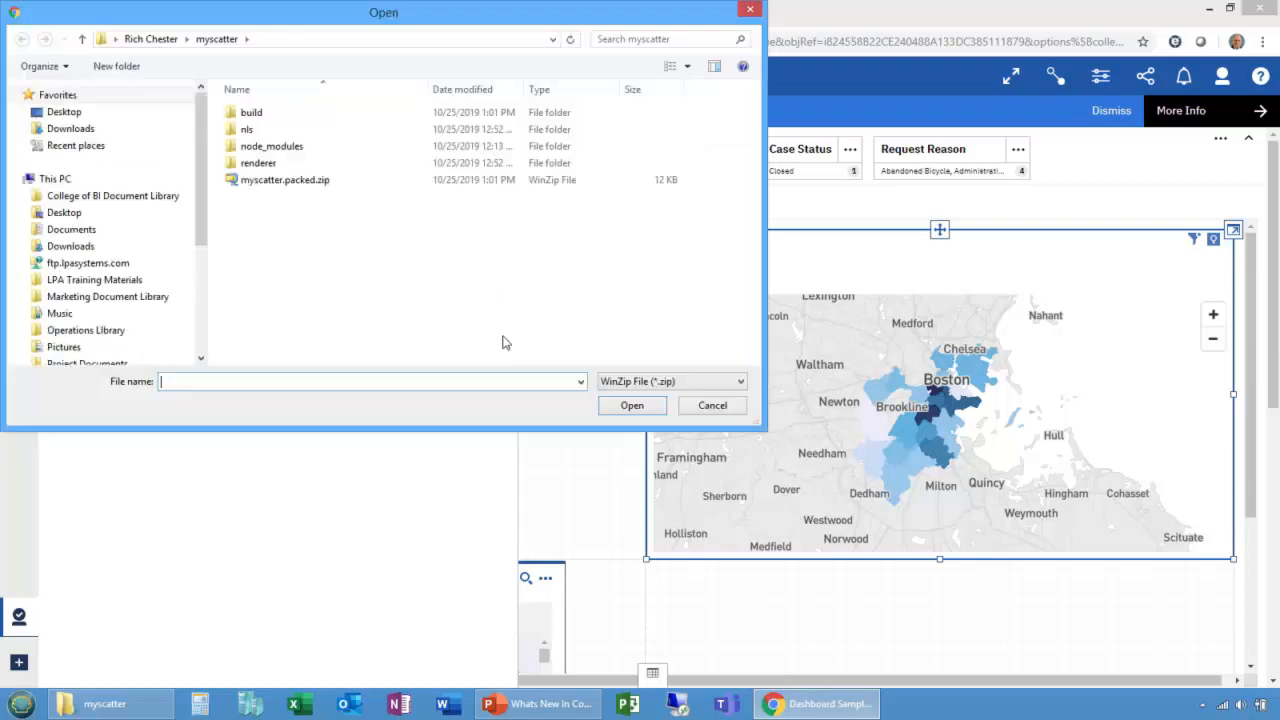
pyautogui.doubleClick(282, 179)
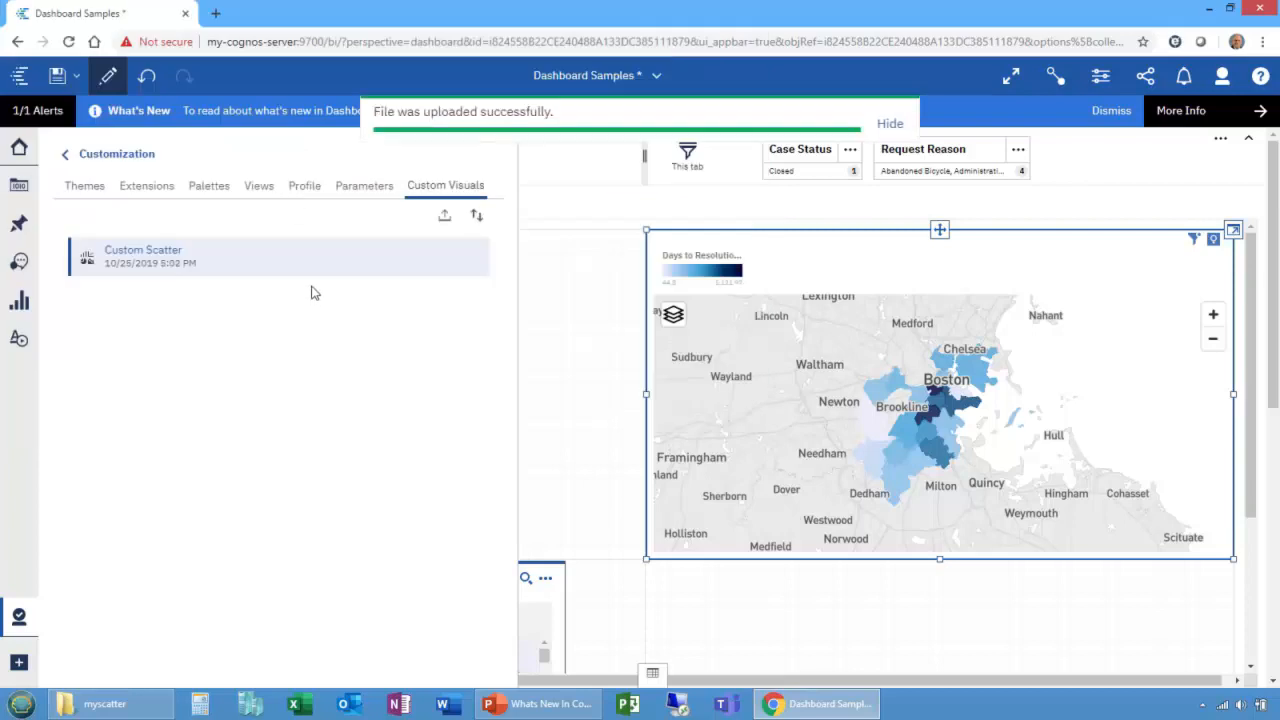
# Review the Custom Scatter visual's properties and permissions, leave them without applying changes and close the customization settings.
pyautogui.moveTo(263, 251)
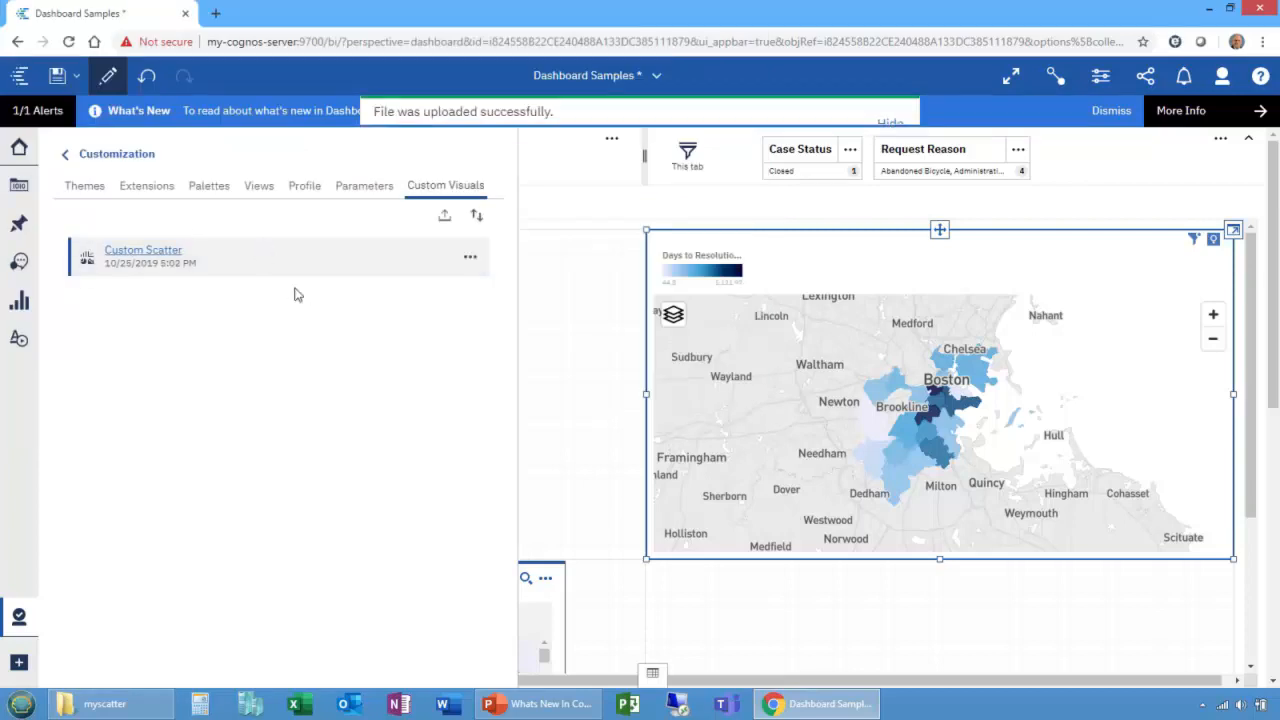
pyautogui.click(470, 257)
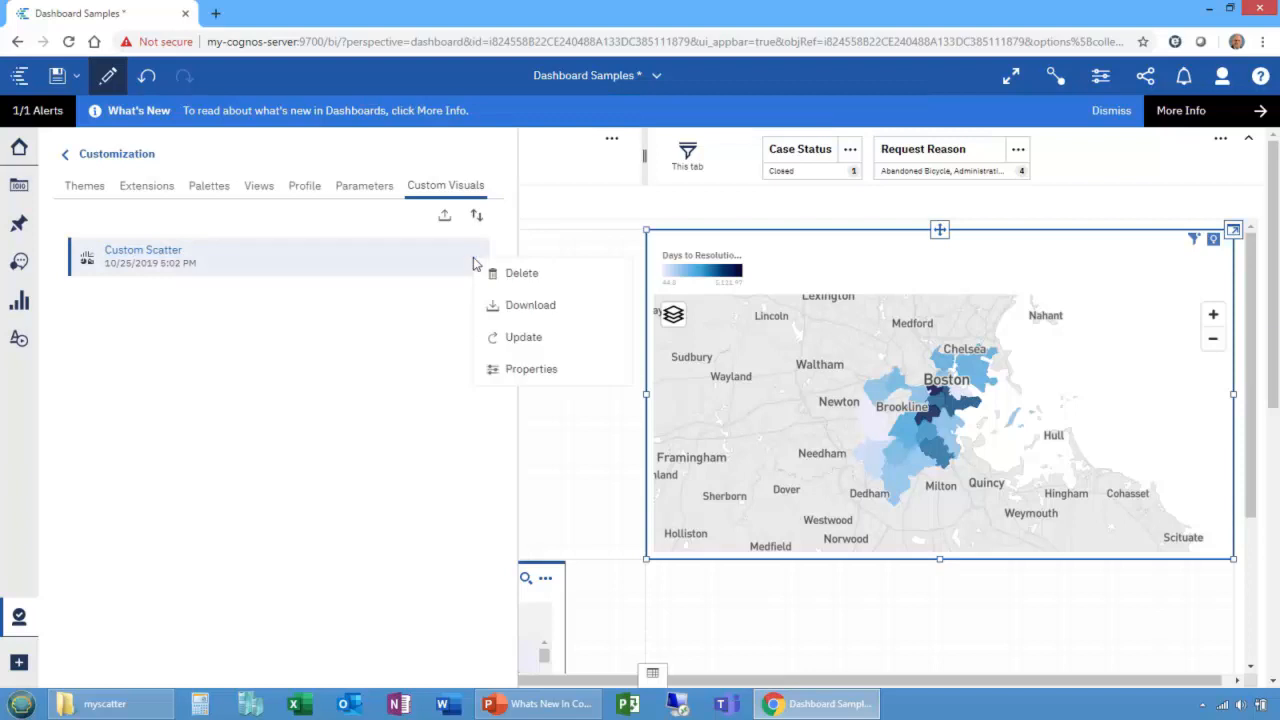
pyautogui.click(517, 369)
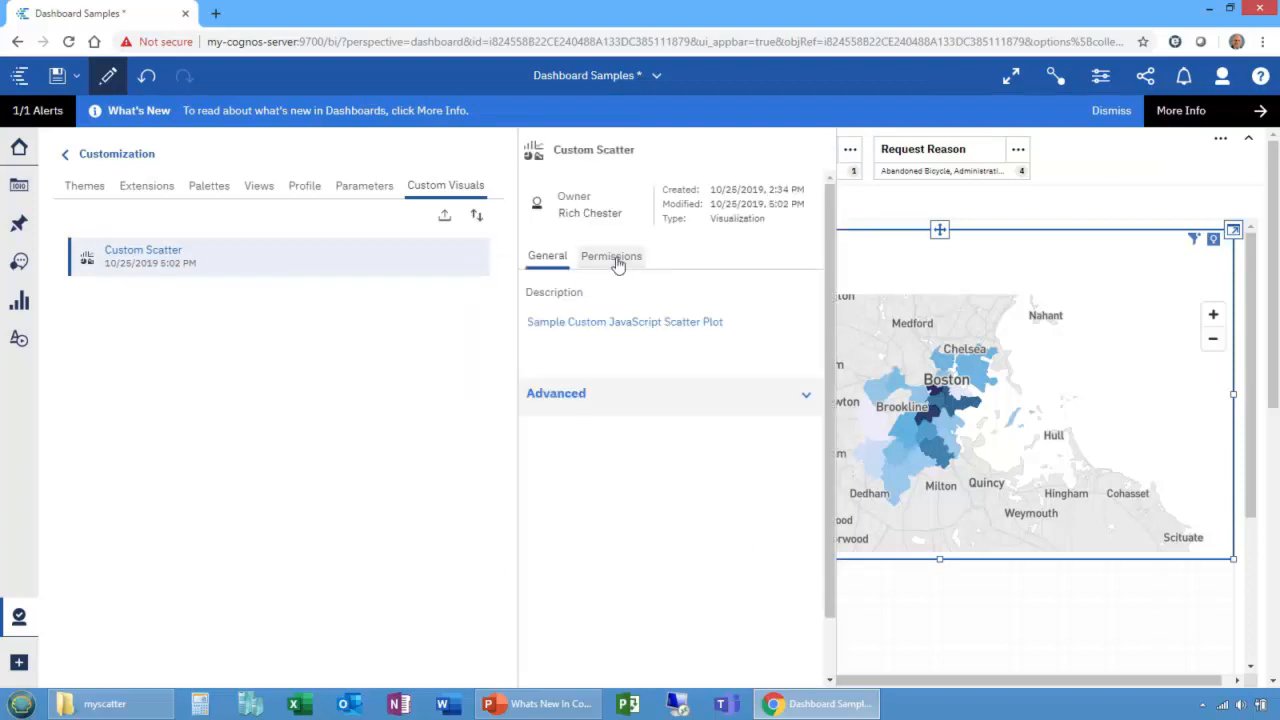
pyautogui.click(615, 257)
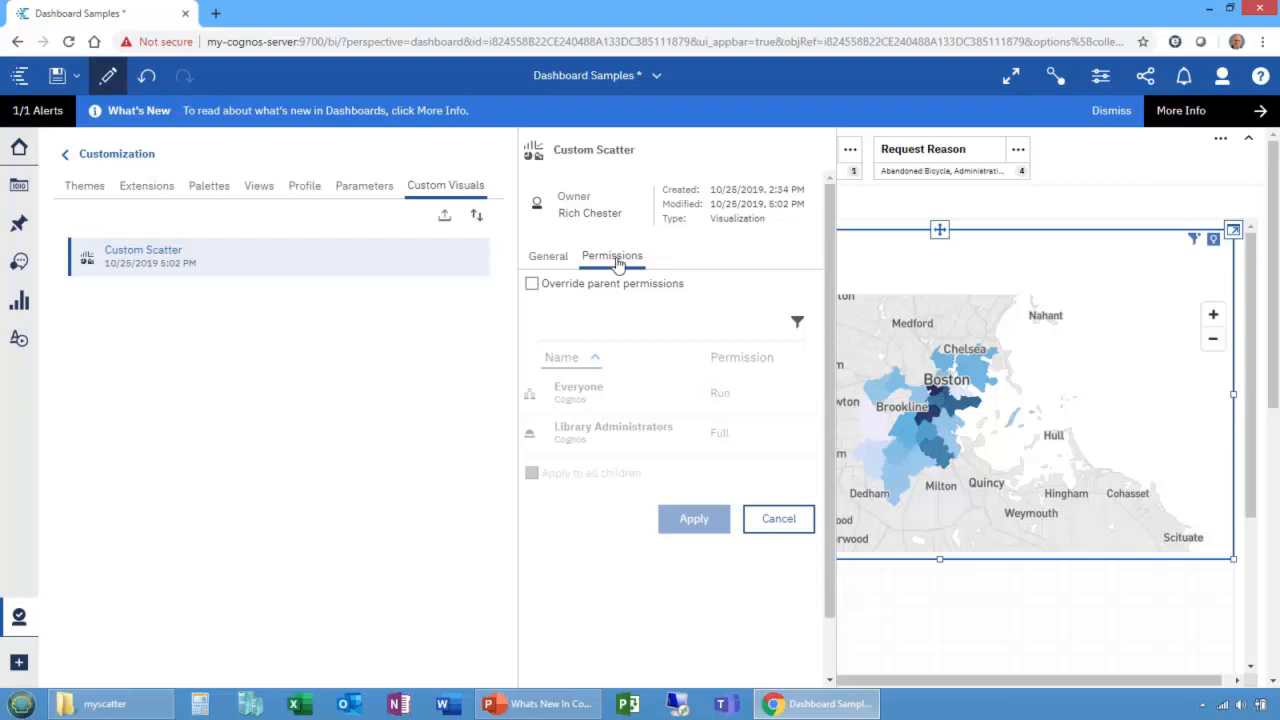
pyautogui.click(768, 519)
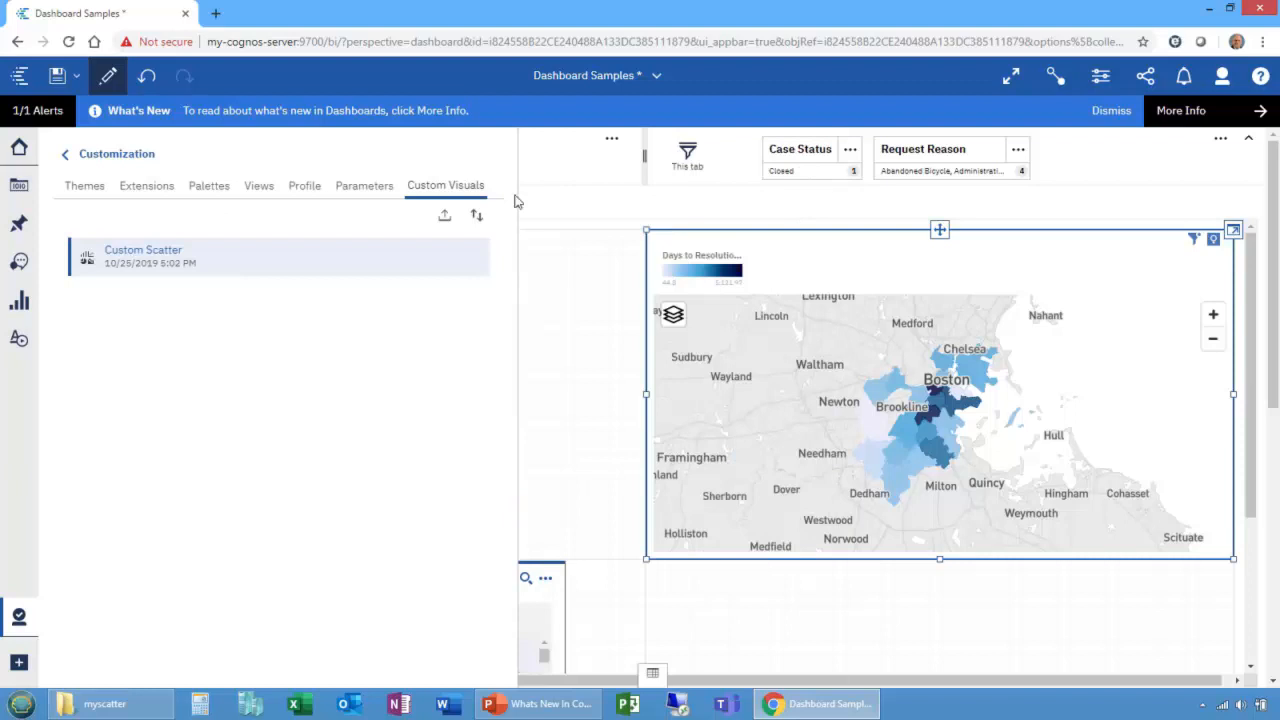
pyautogui.click(447, 77)
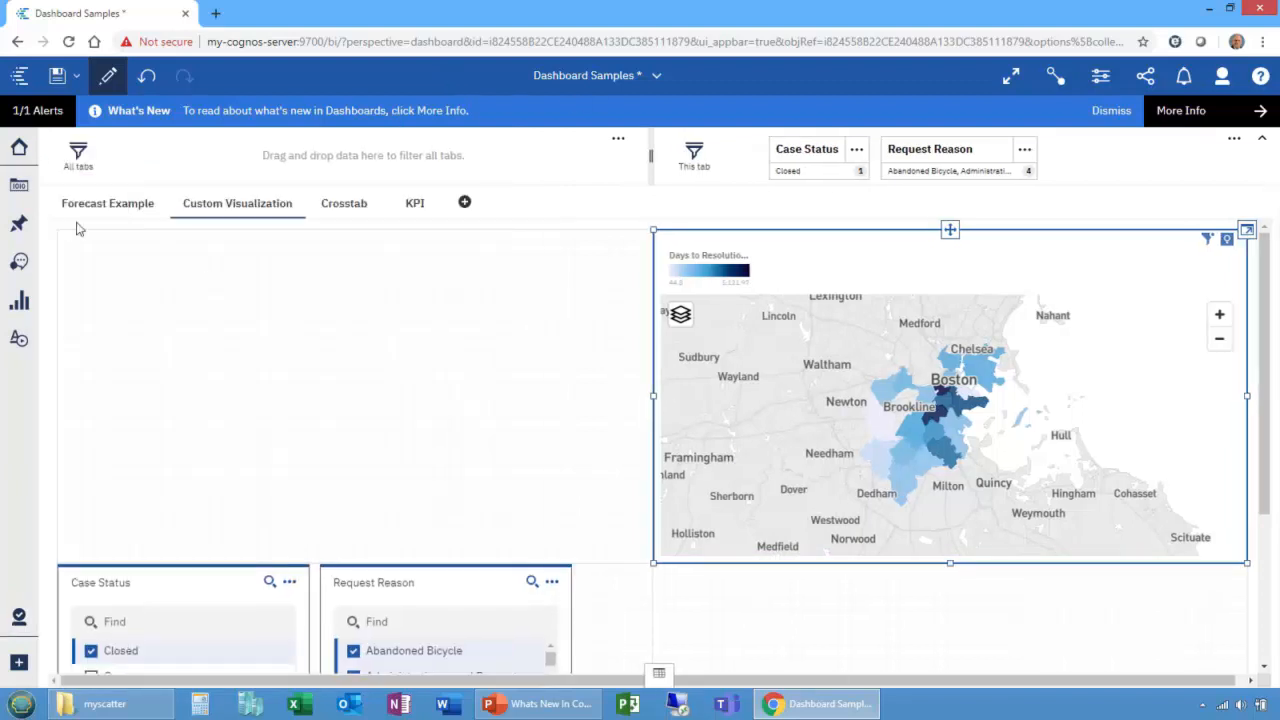
# Add the Custom Scatter custom visual to the Custom Visualization tab.
pyautogui.click(19, 303)
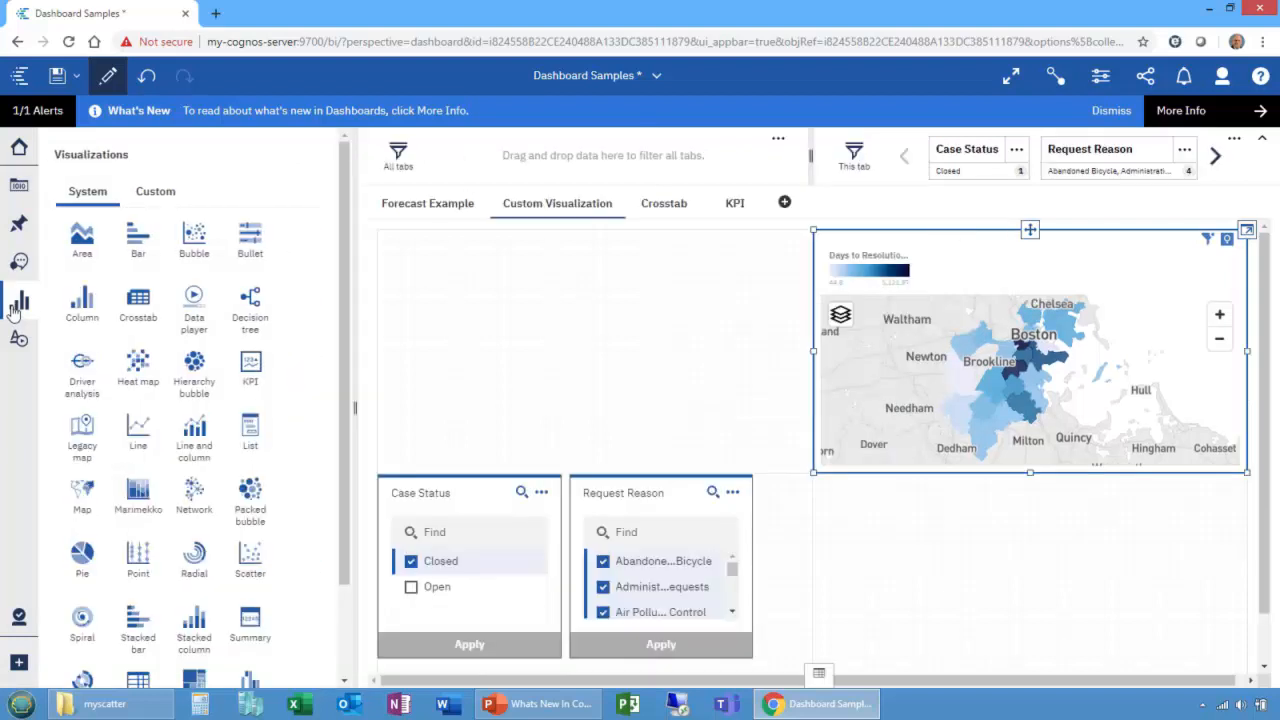
pyautogui.click(155, 191)
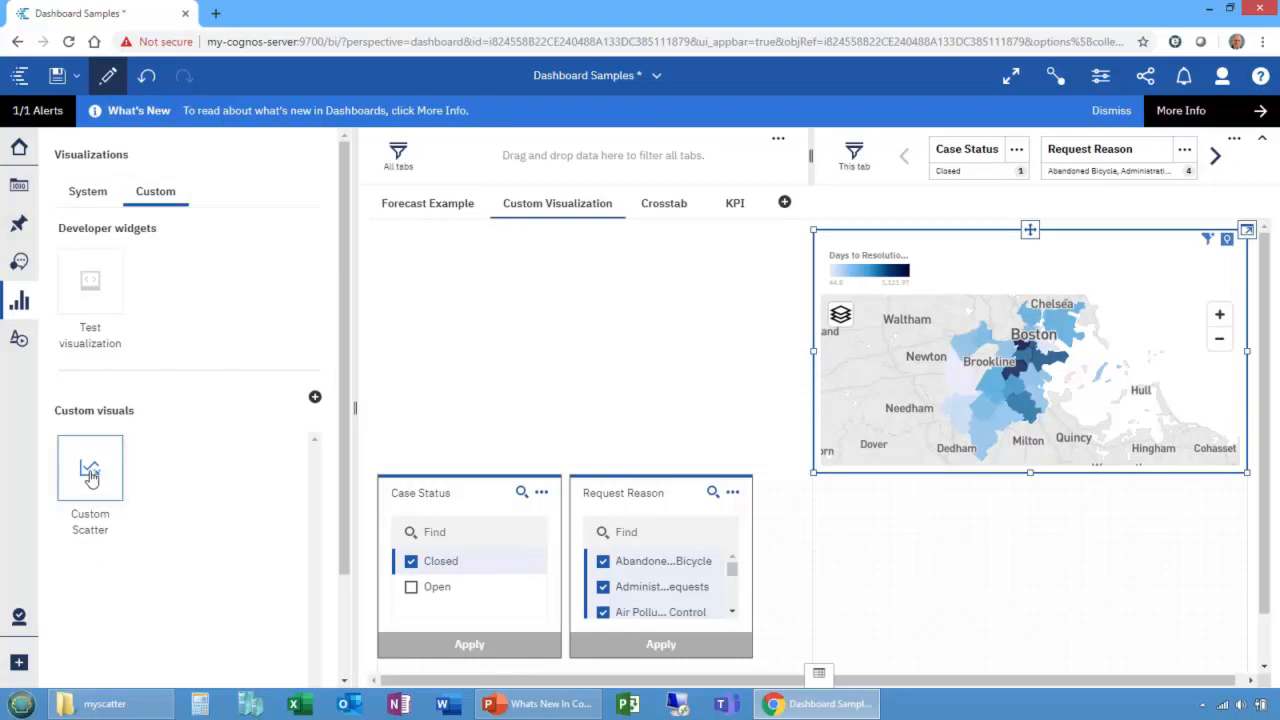
pyautogui.click(90, 477)
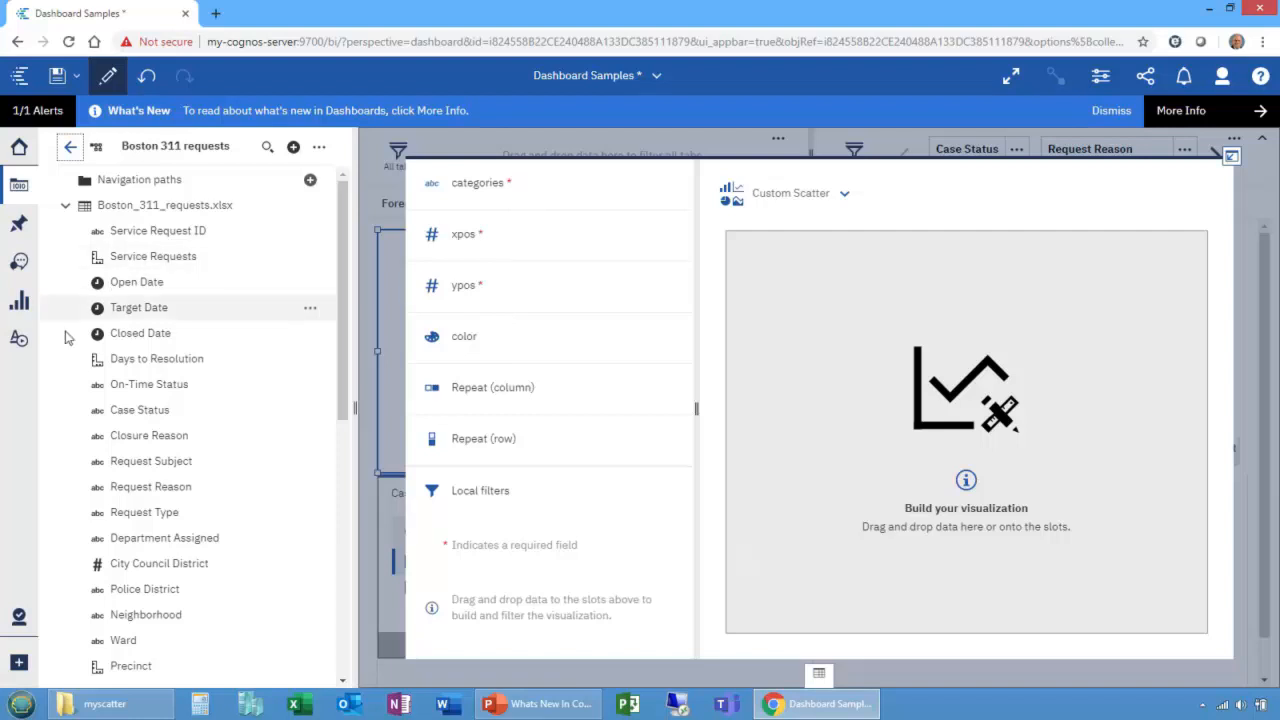
# Assign Neighborhood to categories, Days to Resolution to xpos and Service Requests to ypos in the scatter, and collapse its expanded view.
pyautogui.moveTo(178, 620); pyautogui.dragTo(551, 191)
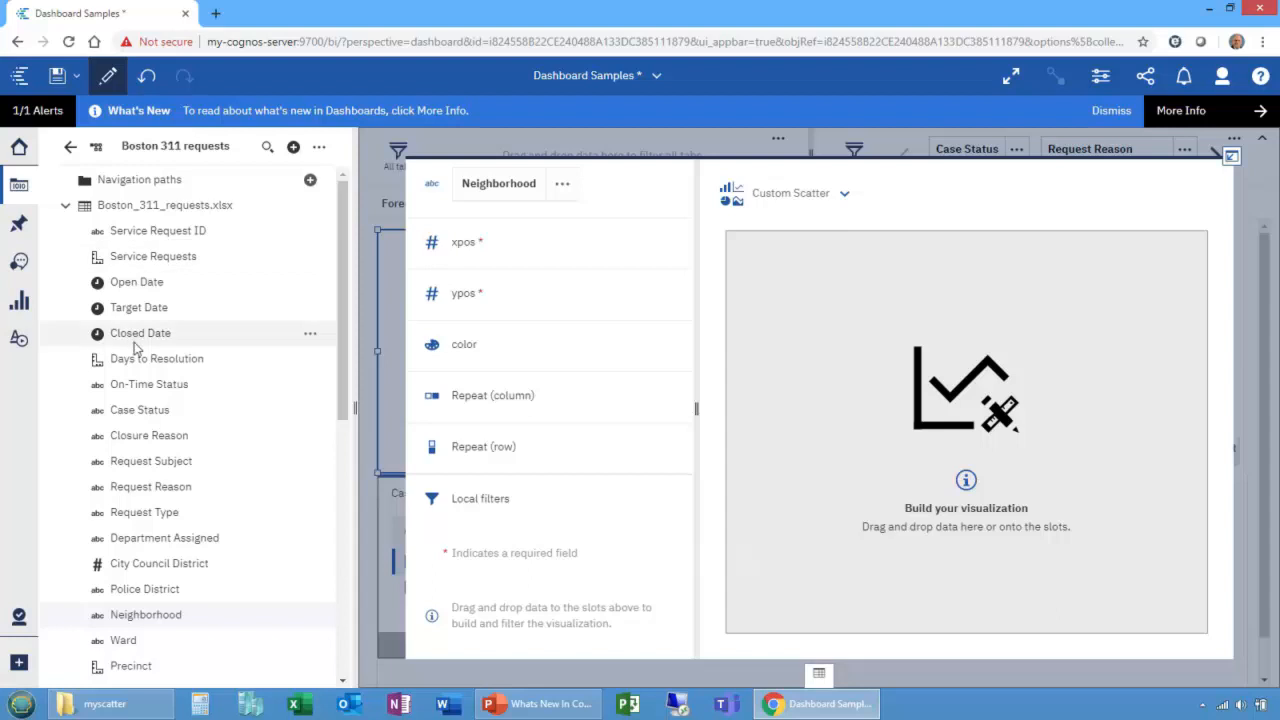
pyautogui.moveTo(149, 358); pyautogui.dragTo(490, 258)
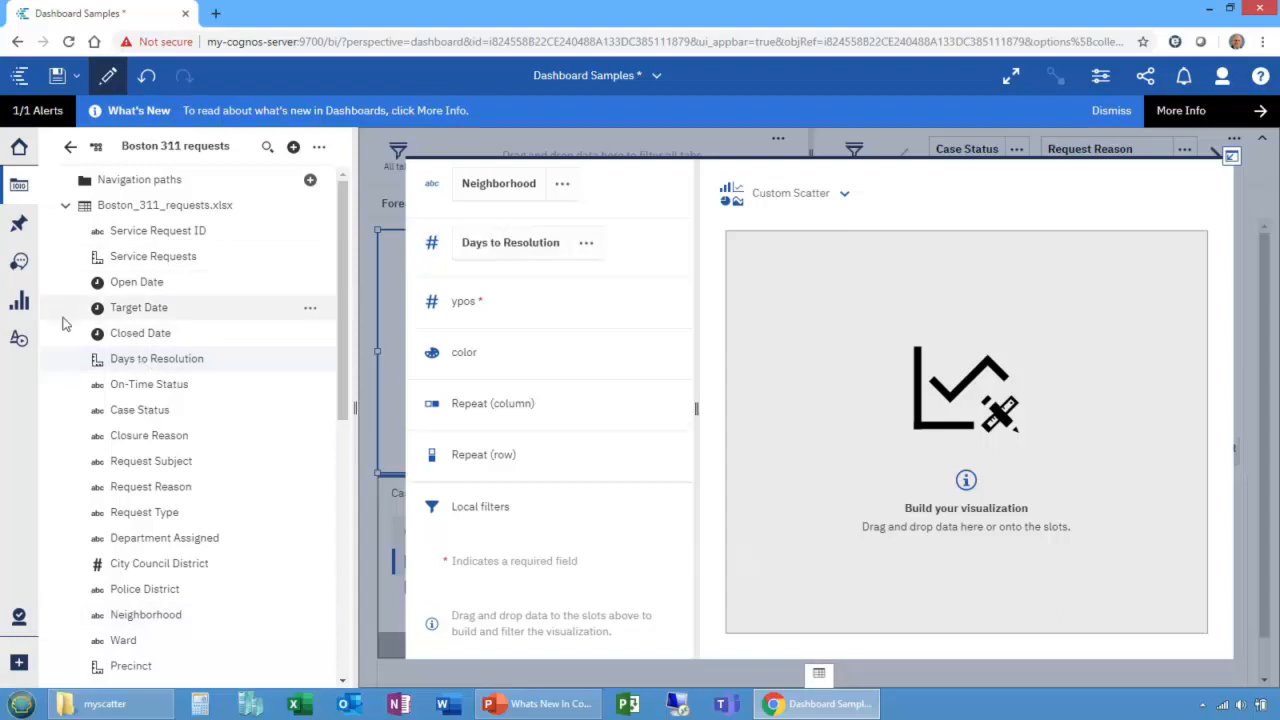
pyautogui.moveTo(125, 258); pyautogui.dragTo(505, 300)
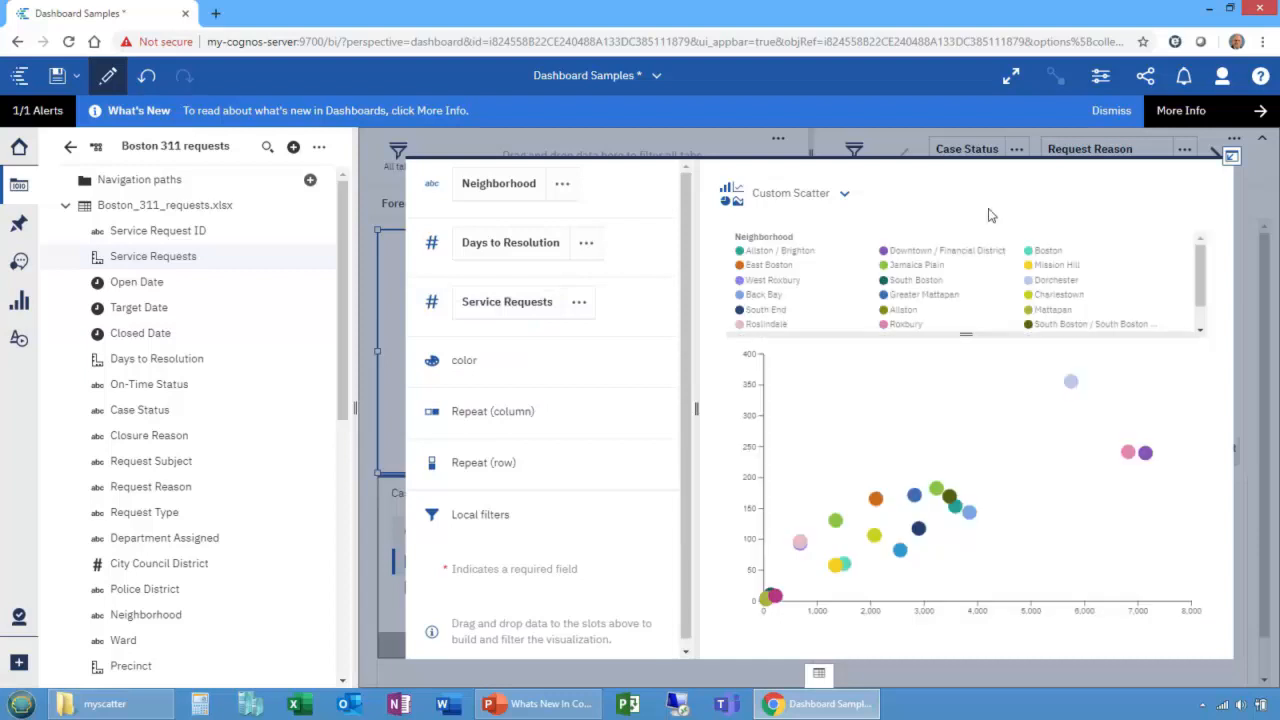
pyautogui.click(1231, 156)
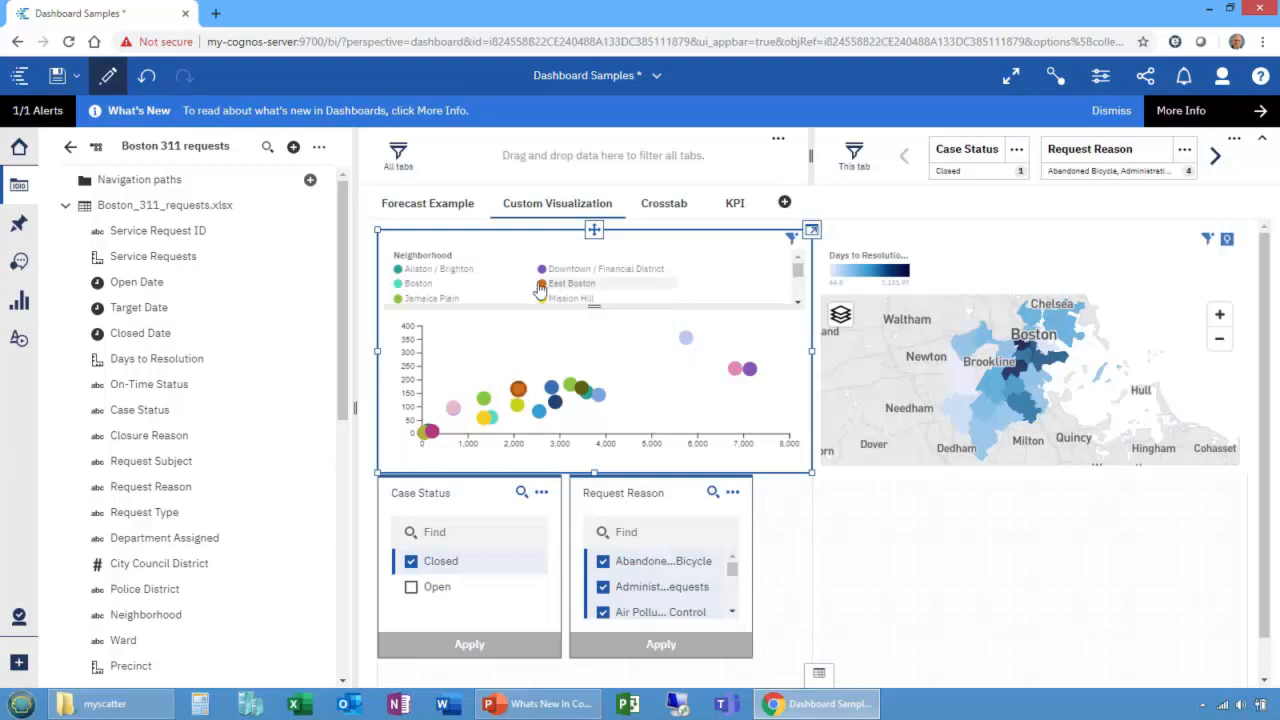
# Show the data details for Boston in the scatter chart and slightly reduce the height of its legend area.
pyautogui.moveTo(530, 295)
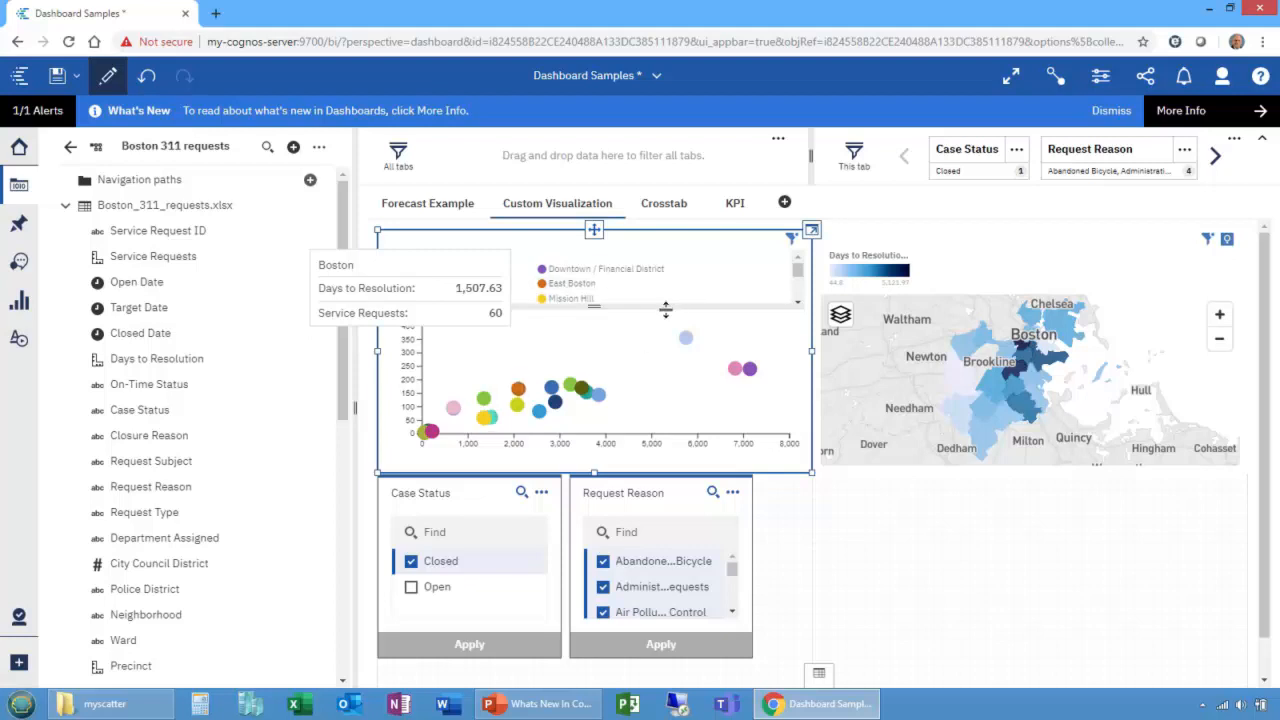
pyautogui.moveTo(596, 325)
pyautogui.mouseDown()
pyautogui.moveTo(597, 337)
pyautogui.moveTo(594, 286)
pyautogui.moveTo(594, 321)
pyautogui.moveTo(594, 301)
pyautogui.mouseUp()
pyautogui.moveTo(798, 274); pyautogui.dragTo(797, 245)
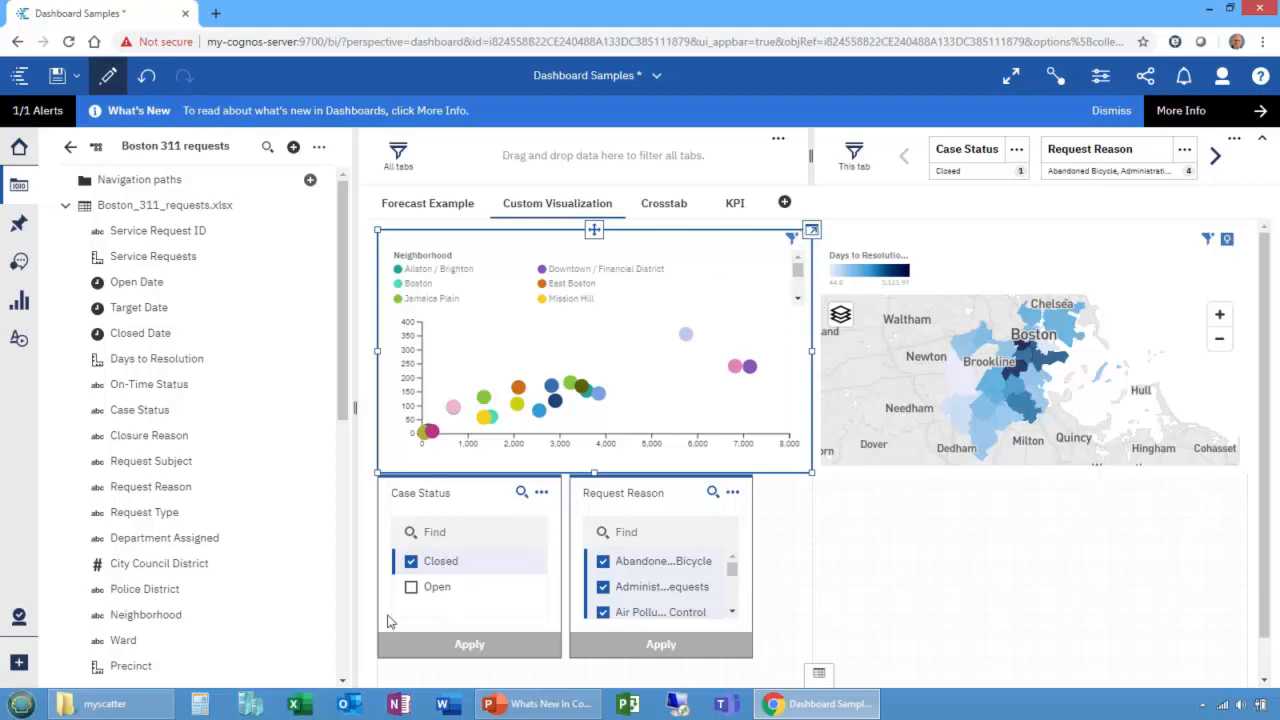
# Filter Case Status to Open only, add Building and Code Enforcement to the Request Reason filter, and apply both filters.
pyautogui.click(410, 588)
pyautogui.click(411, 561)
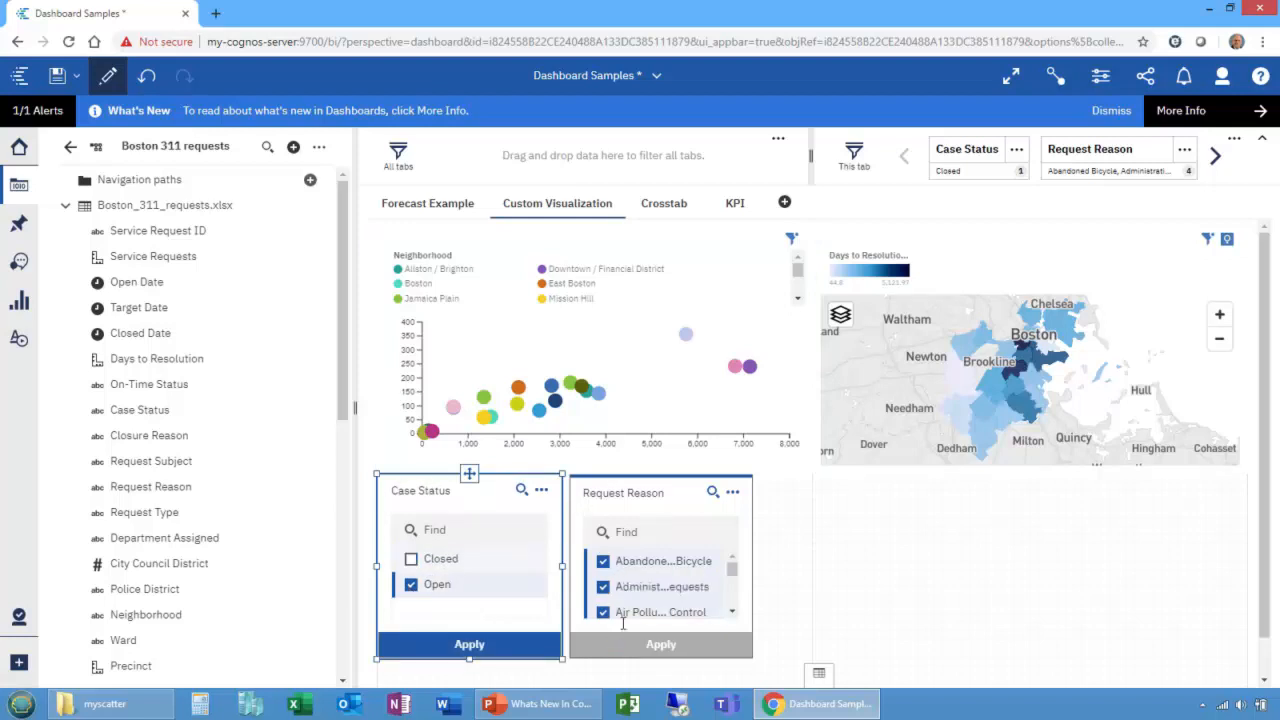
pyautogui.click(731, 612)
pyautogui.scroll(-3, 731, 612)
pyautogui.click(603, 603)
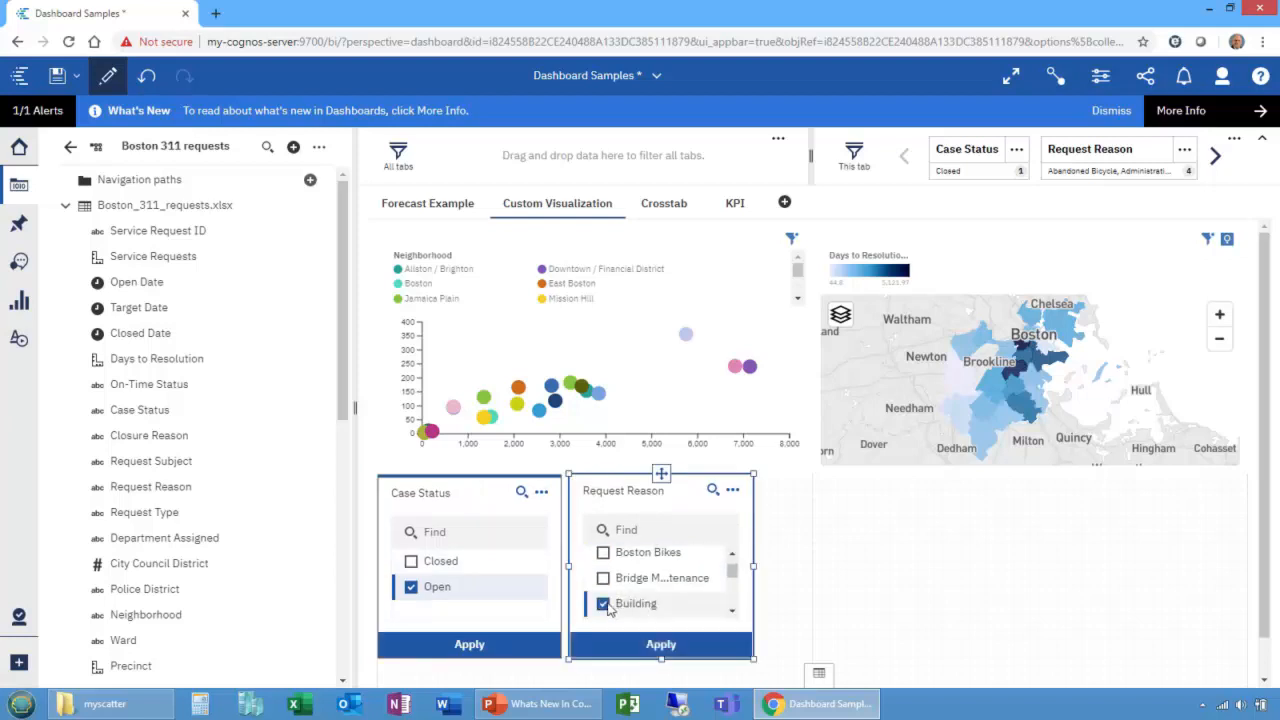
pyautogui.scroll(-2, 600, 593)
pyautogui.click(603, 600)
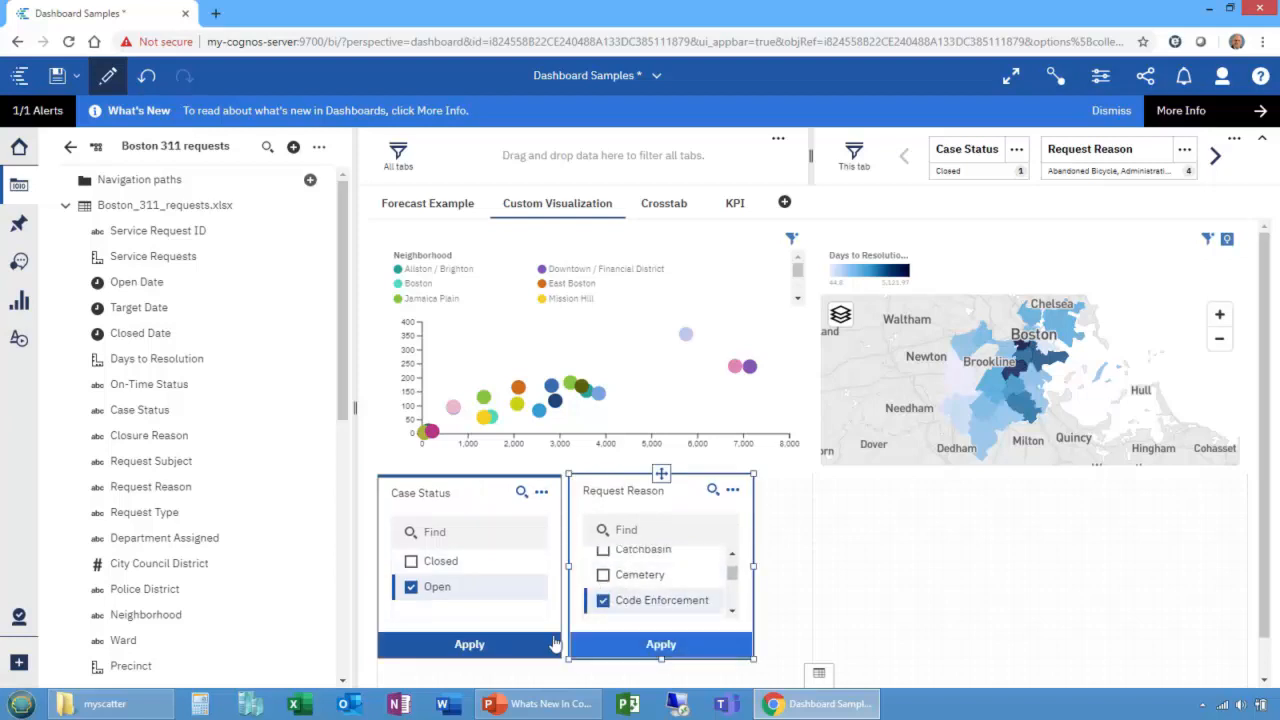
pyautogui.click(643, 646)
pyautogui.click(480, 646)
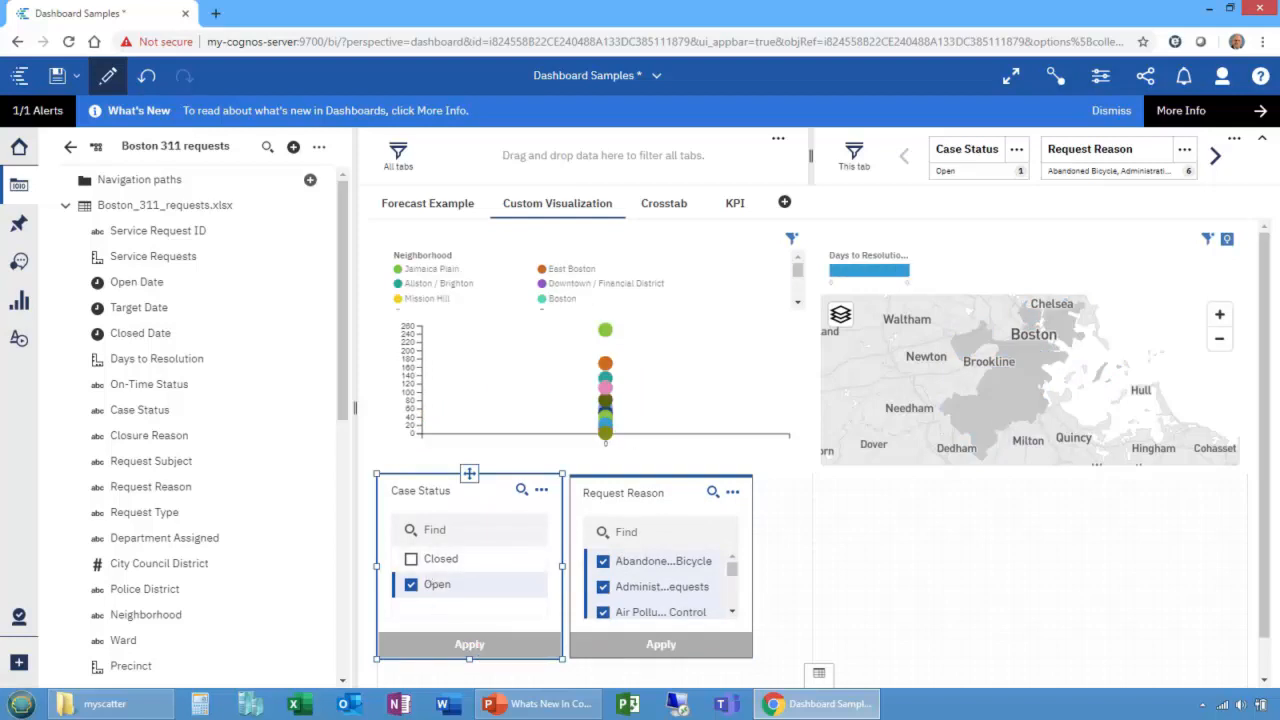
# Add Closed to the Case Status filter, remove the Administrative and Air Pollution Control entries from Request Reason, and apply both.
pyautogui.click(411, 559)
pyautogui.click(509, 646)
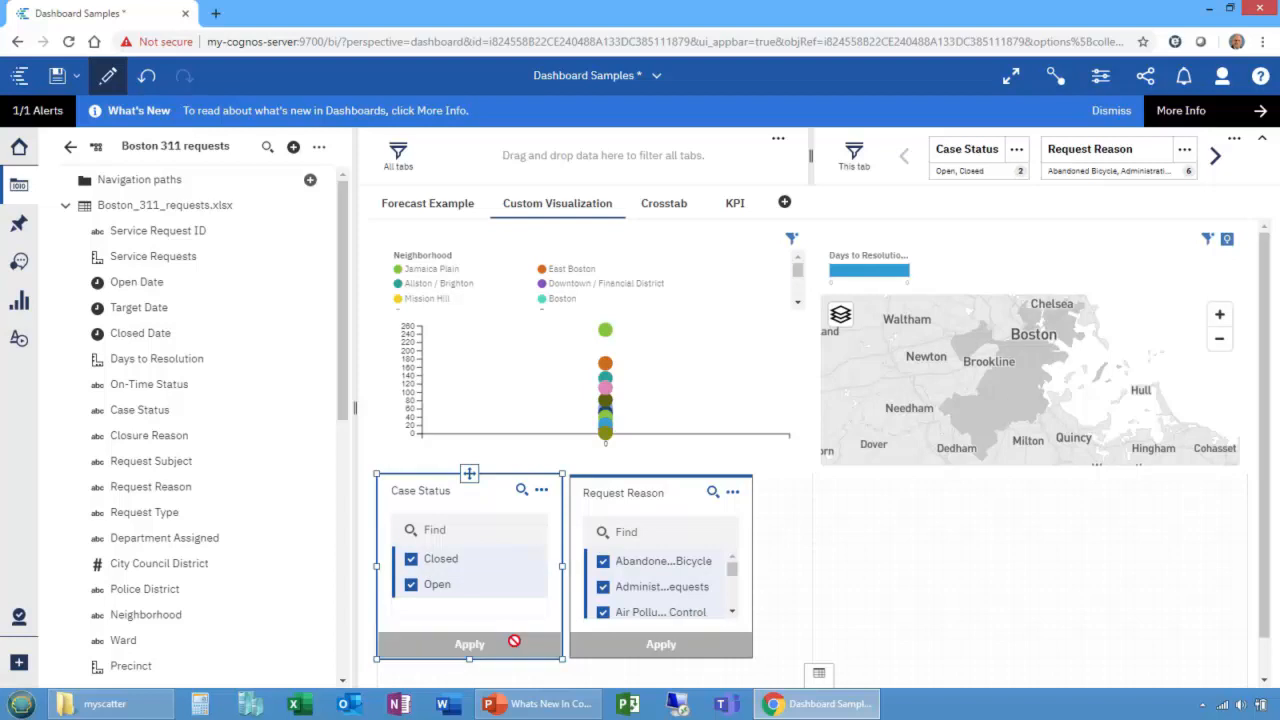
pyautogui.click(603, 586)
pyautogui.click(603, 610)
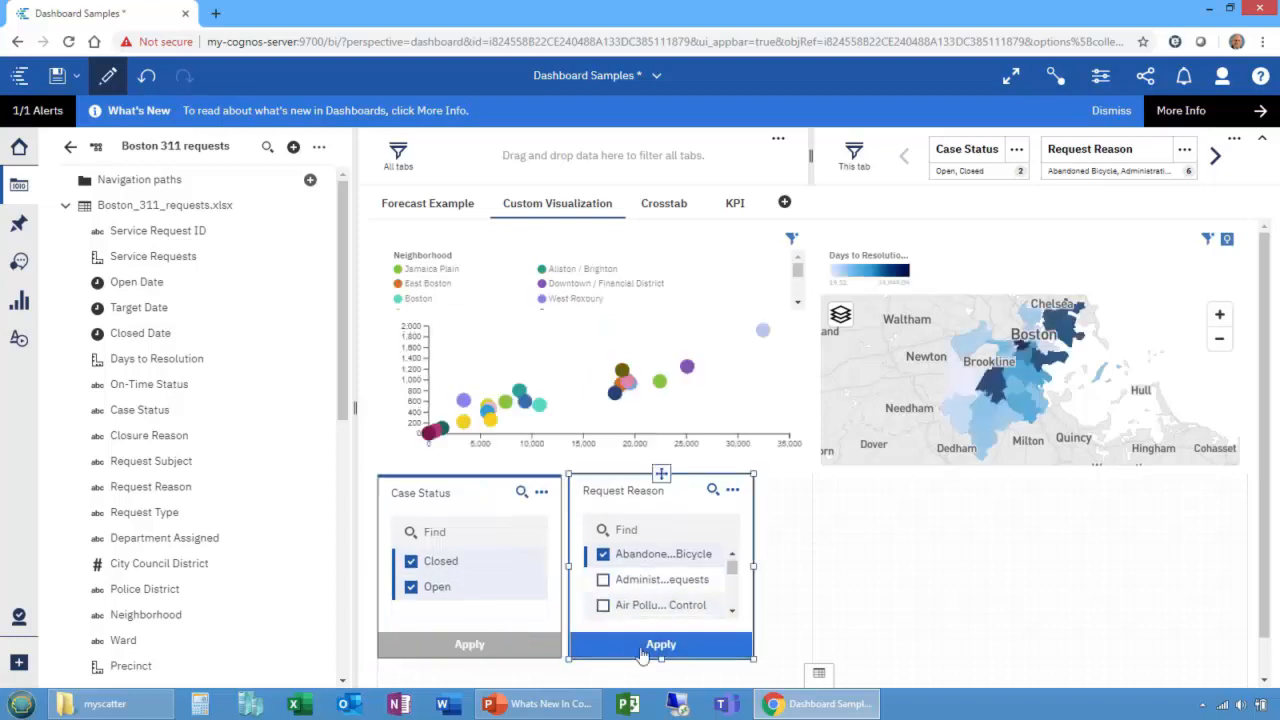
pyautogui.click(642, 645)
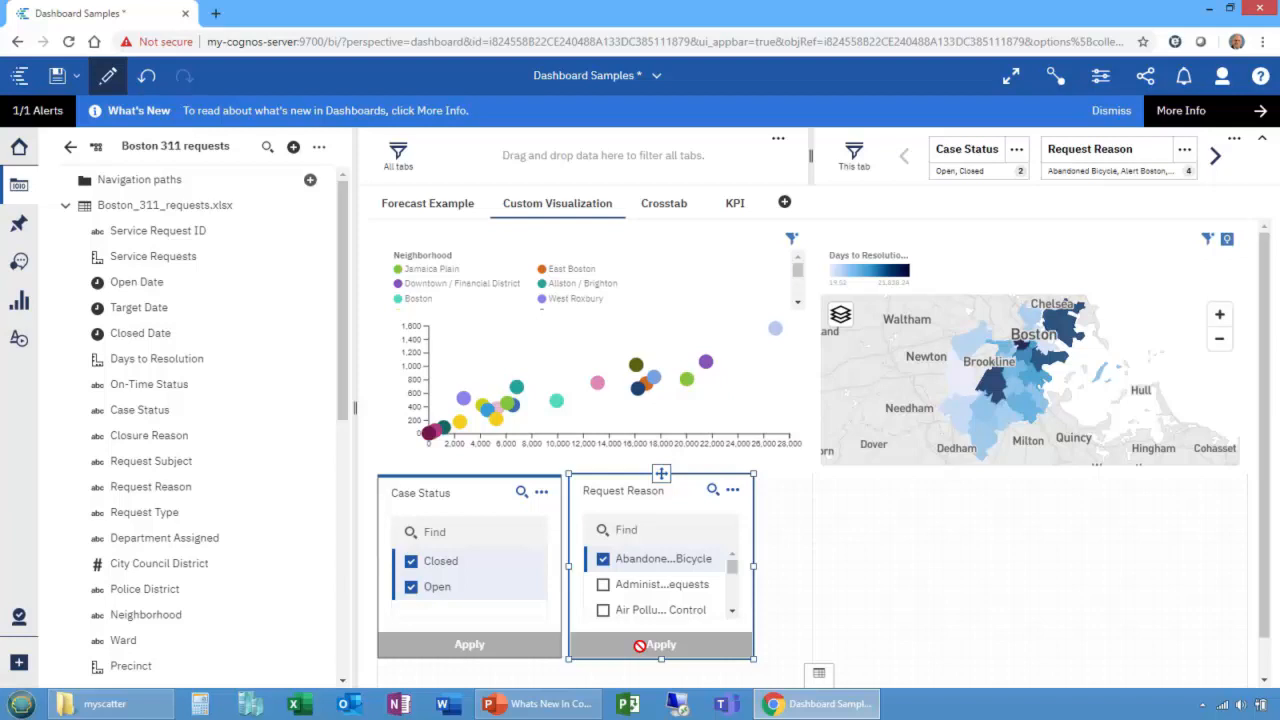
# Nest Request Type above the case statuses in the Crosstab tab's columns and show the options for the Closed column heading.
pyautogui.click(656, 208)
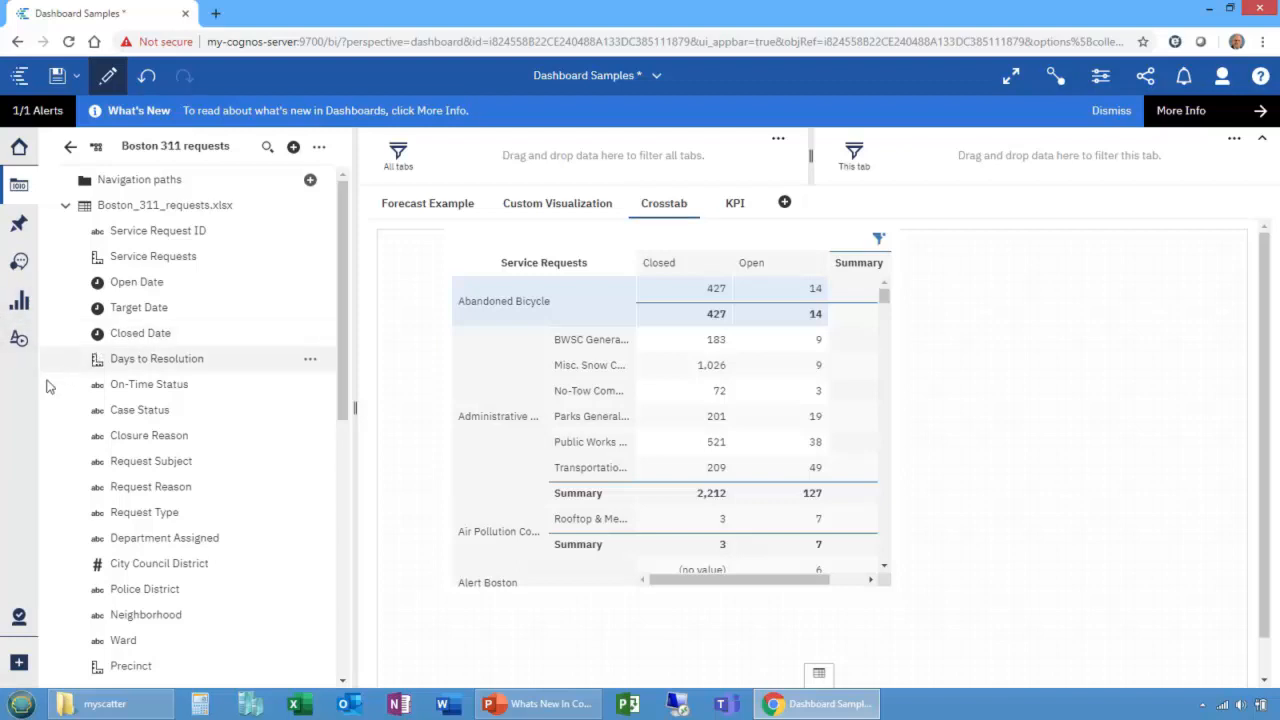
pyautogui.moveTo(143, 512); pyautogui.dragTo(677, 262)
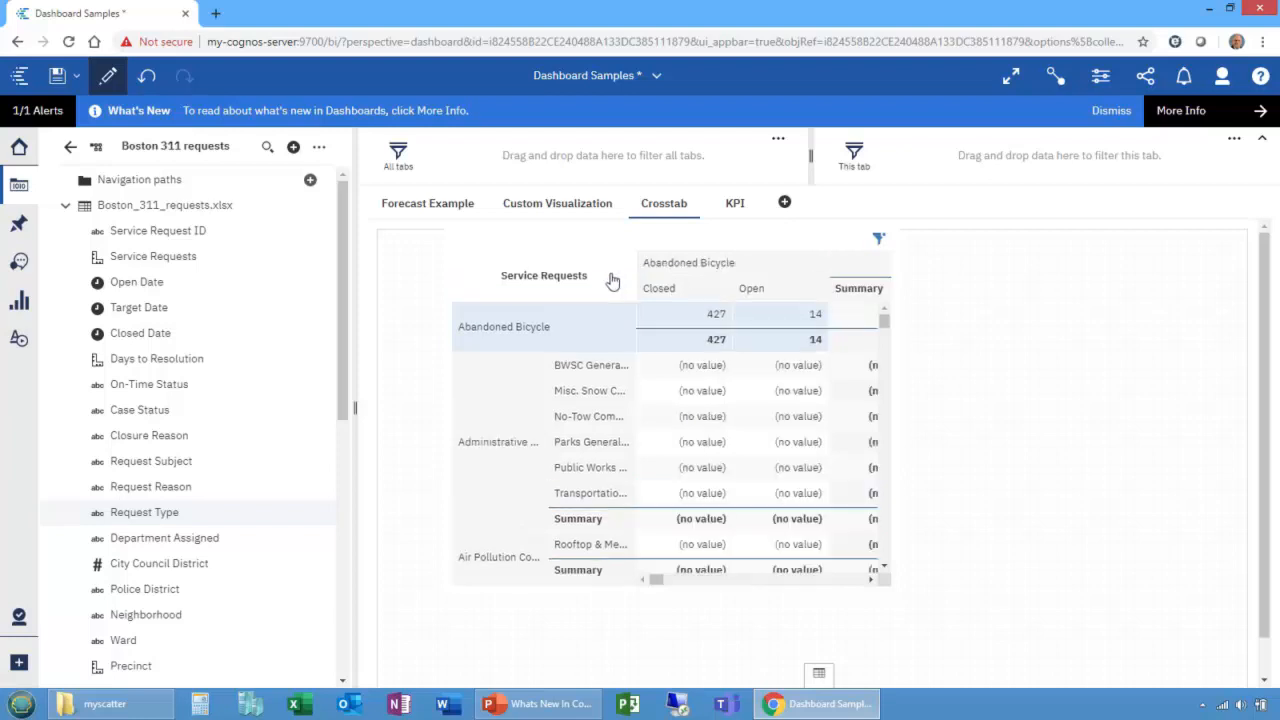
pyautogui.click(702, 289)
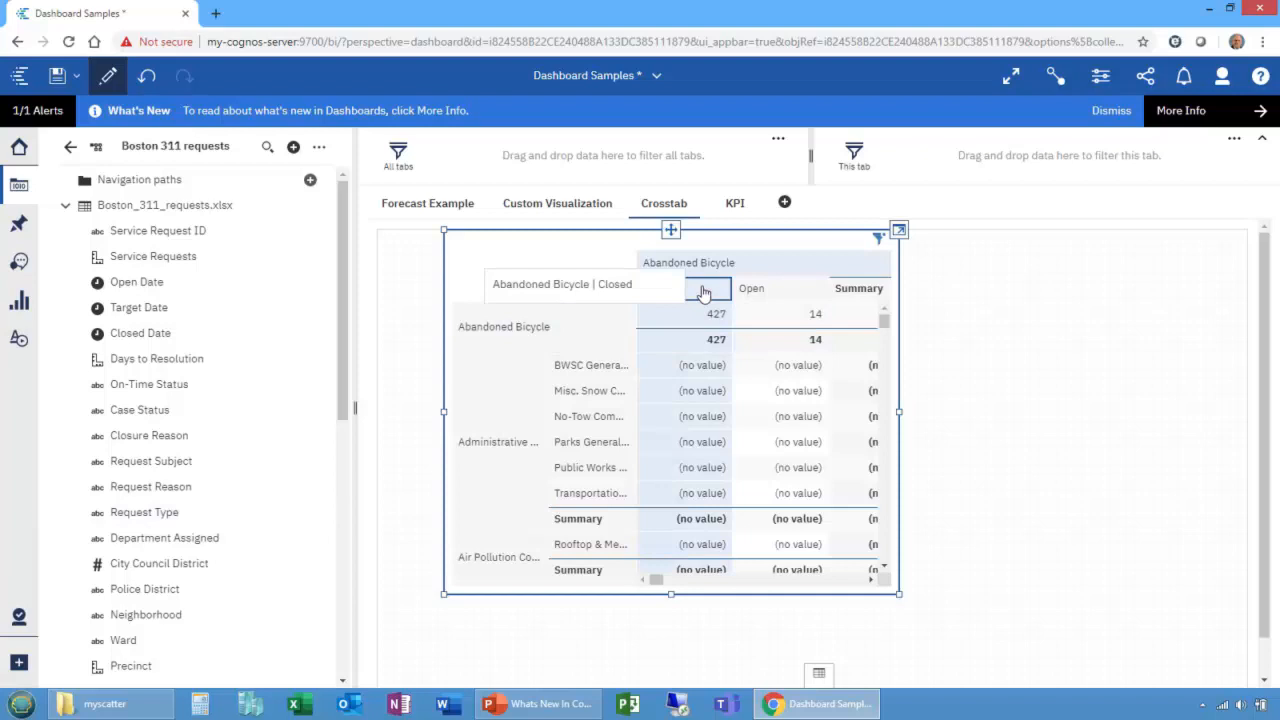
pyautogui.click(702, 289)
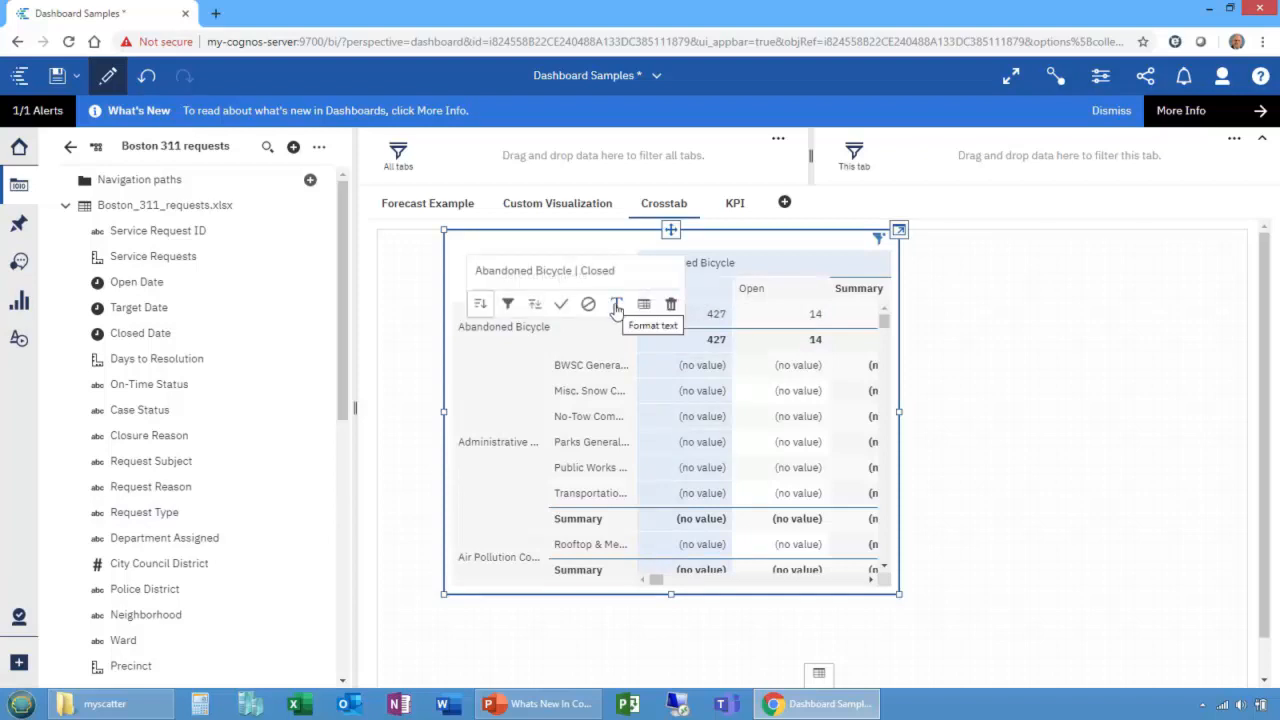
# Open text formatting for the Administrative & General Requests row heading and widen the crosstab's request type label column.
pyautogui.click(499, 389)
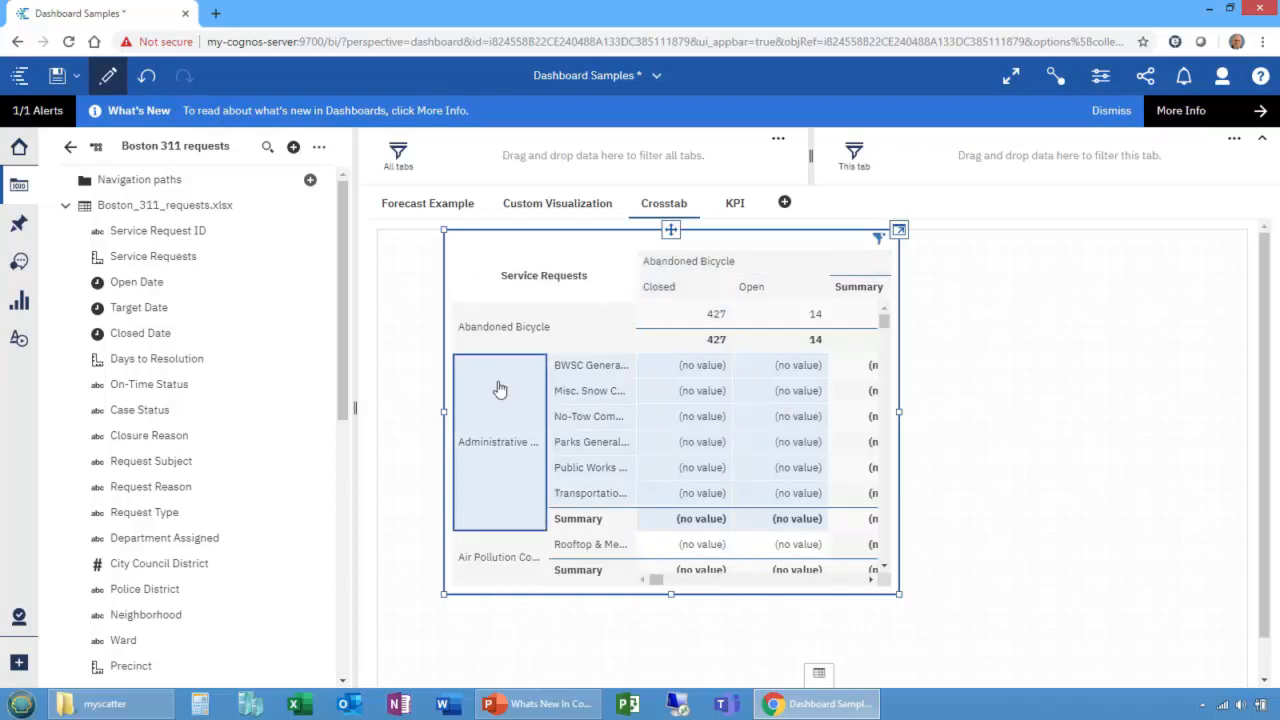
pyautogui.click(499, 389)
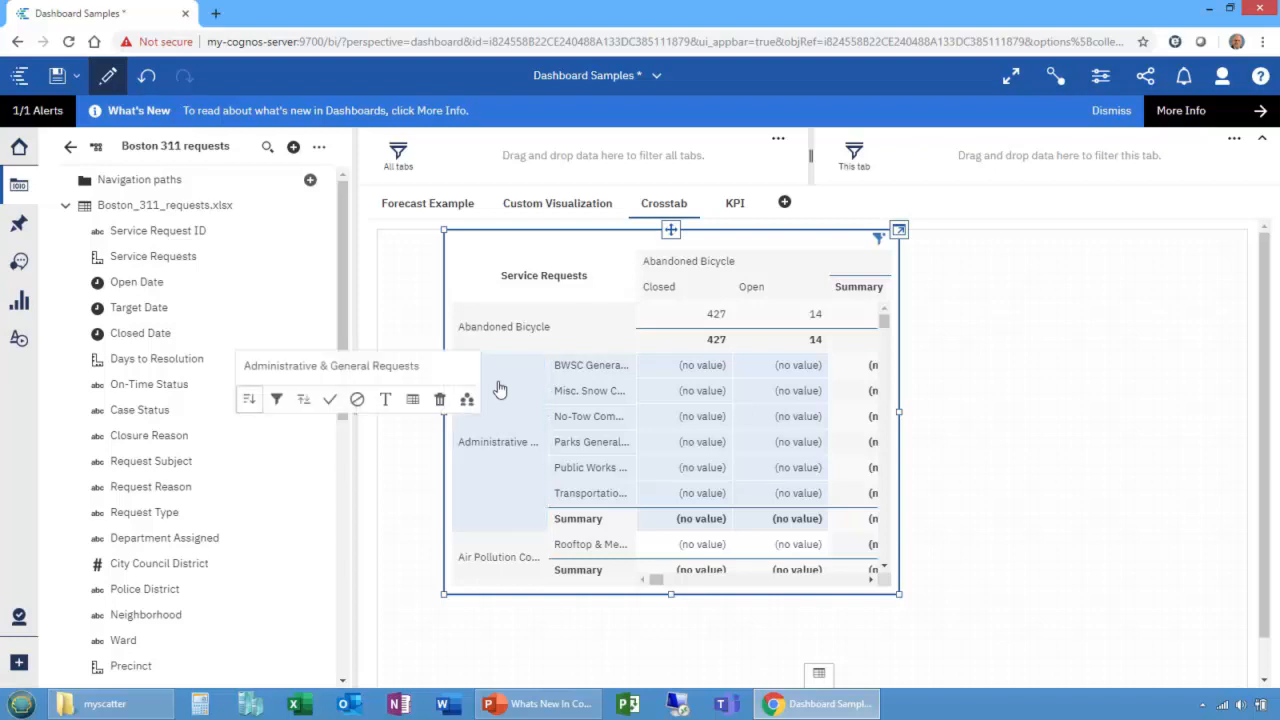
pyautogui.click(386, 399)
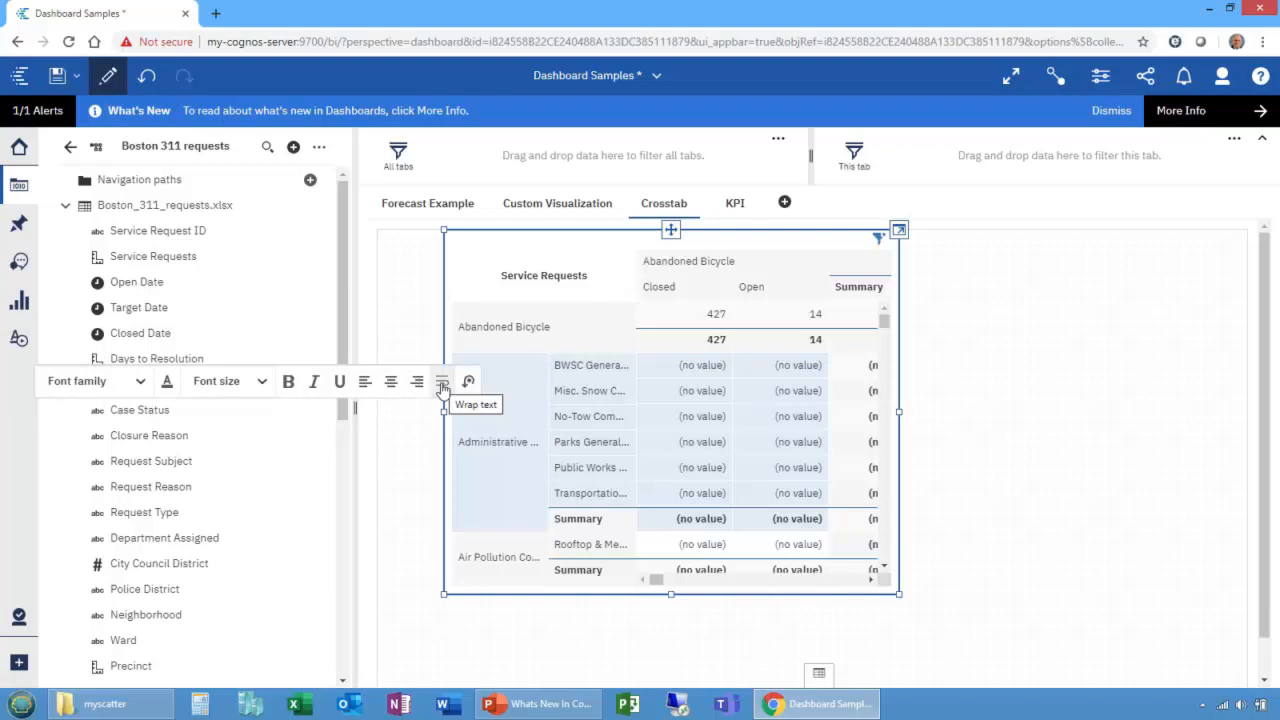
pyautogui.moveTo(635, 369); pyautogui.dragTo(683, 376)
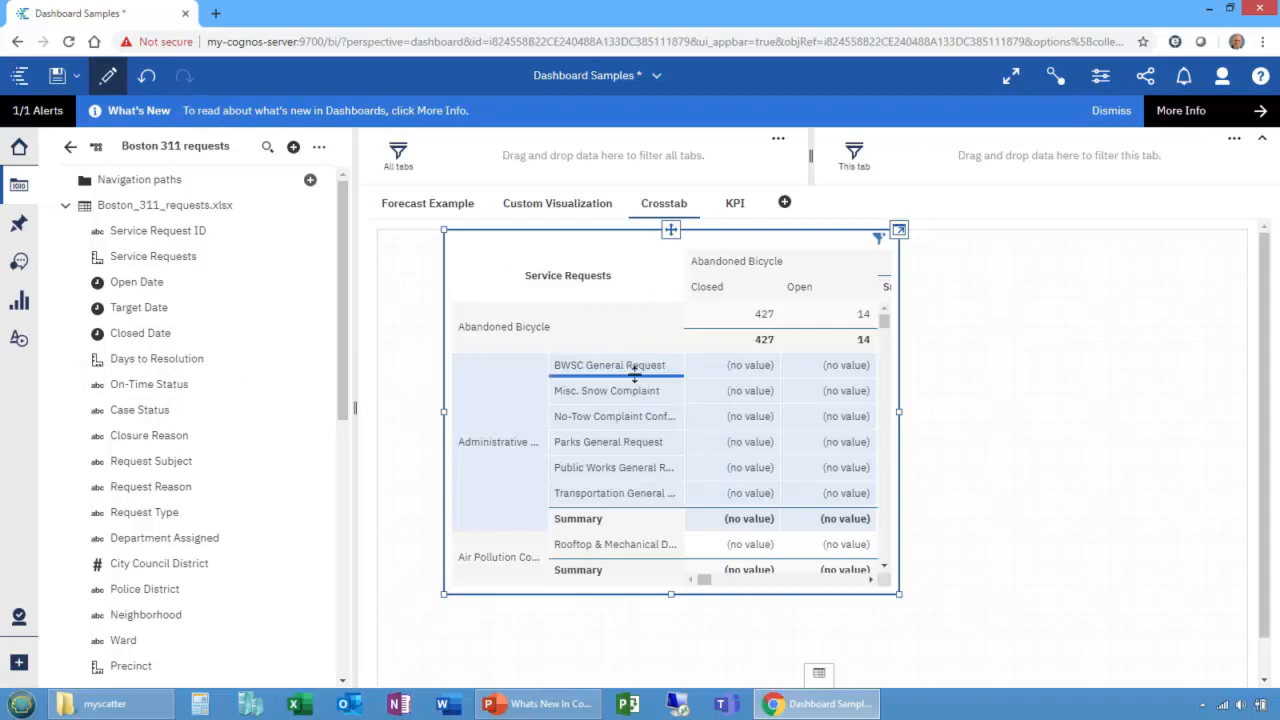
# Look through the crosstab rows and wrap the text of the Administrative & General Requests row labels.
pyautogui.scroll(-1, 663, 422)
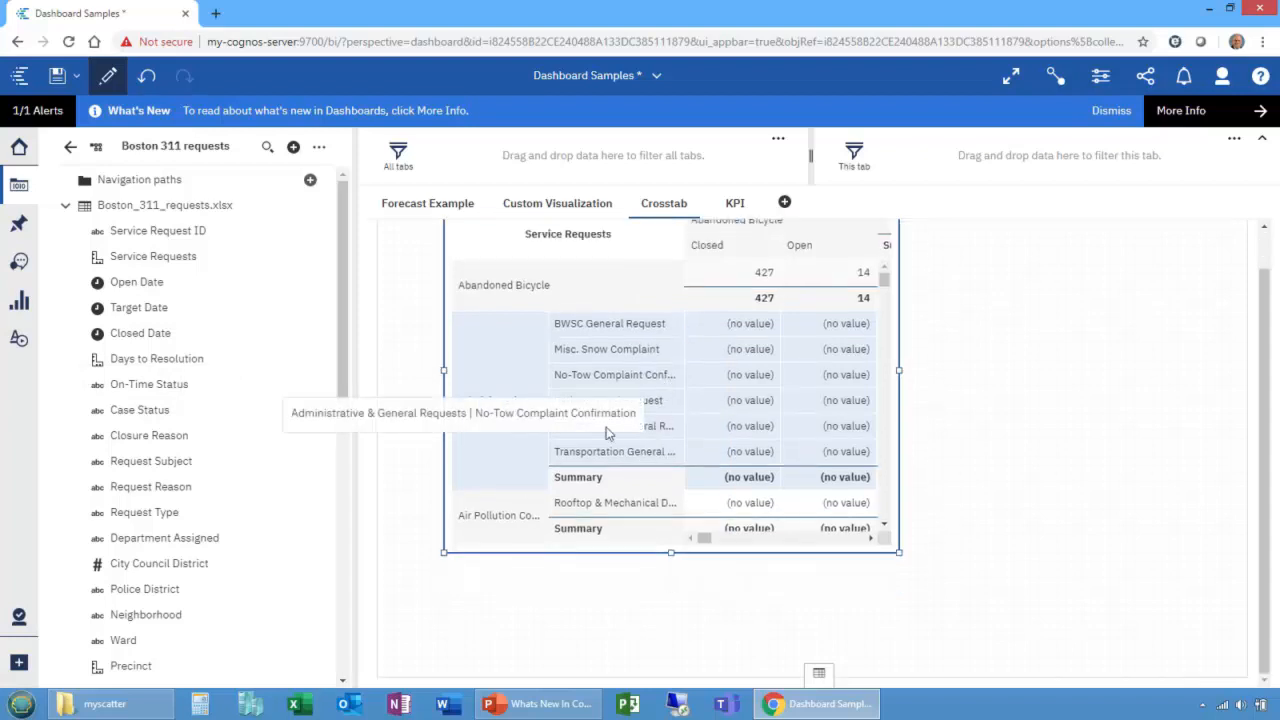
pyautogui.click(885, 526)
pyautogui.click(885, 526)
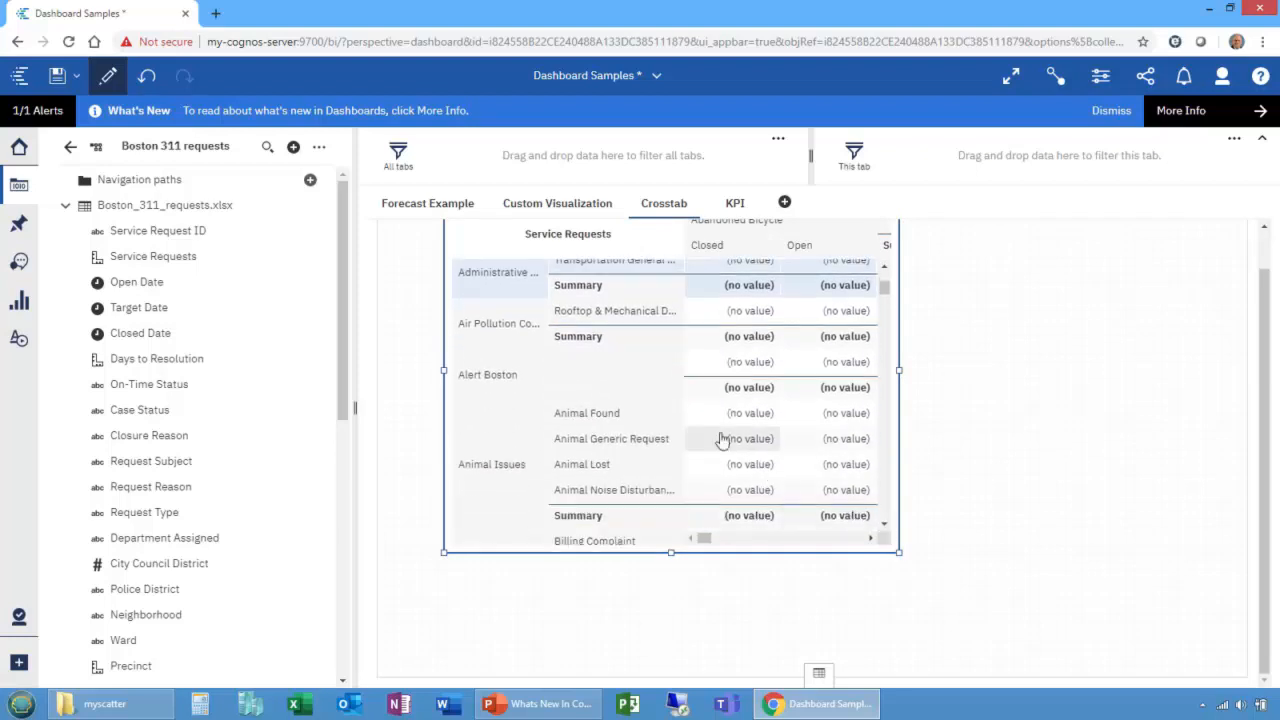
pyautogui.scroll(3, 740, 445)
pyautogui.scroll(-3, 730, 443)
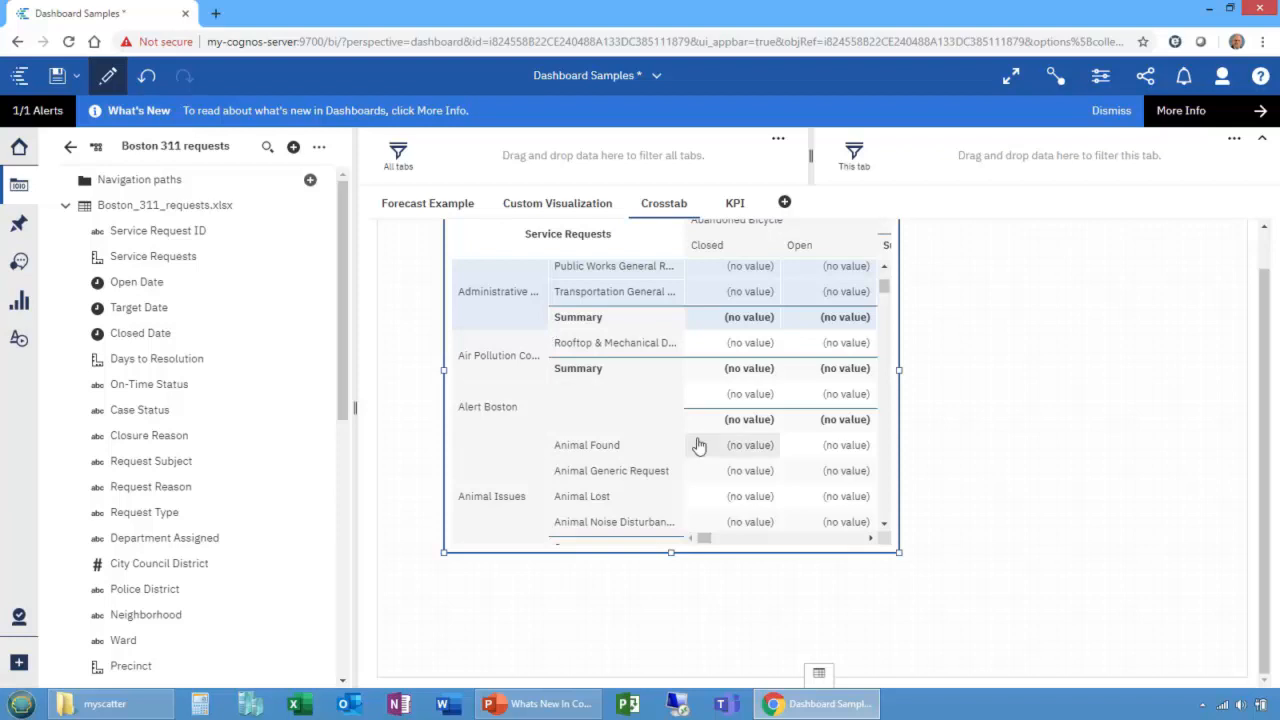
pyautogui.scroll(3, 698, 445)
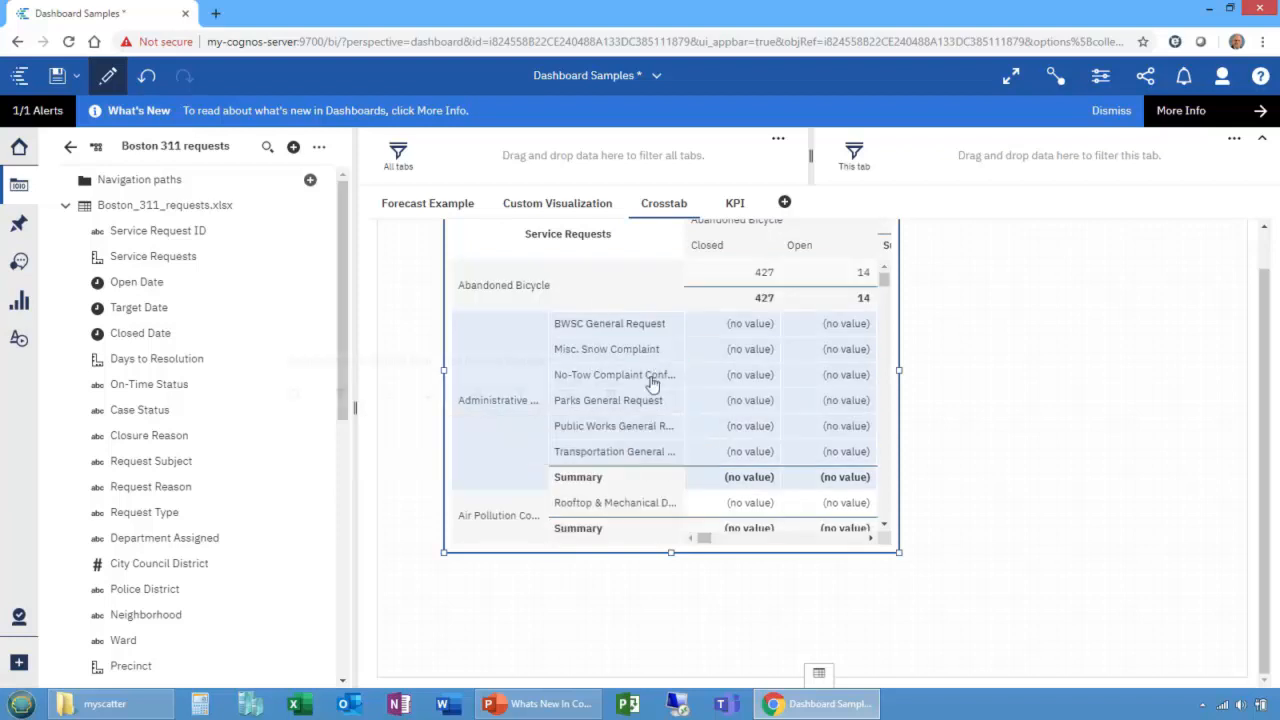
pyautogui.click(524, 397)
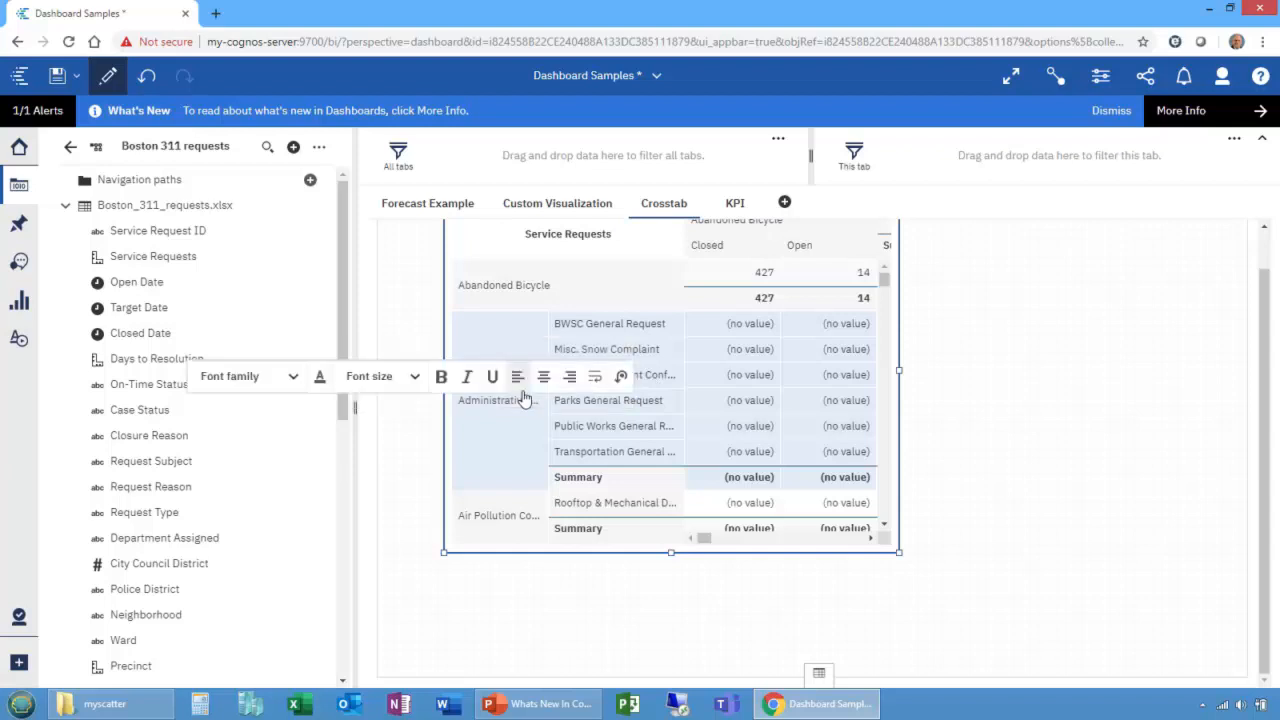
pyautogui.click(595, 378)
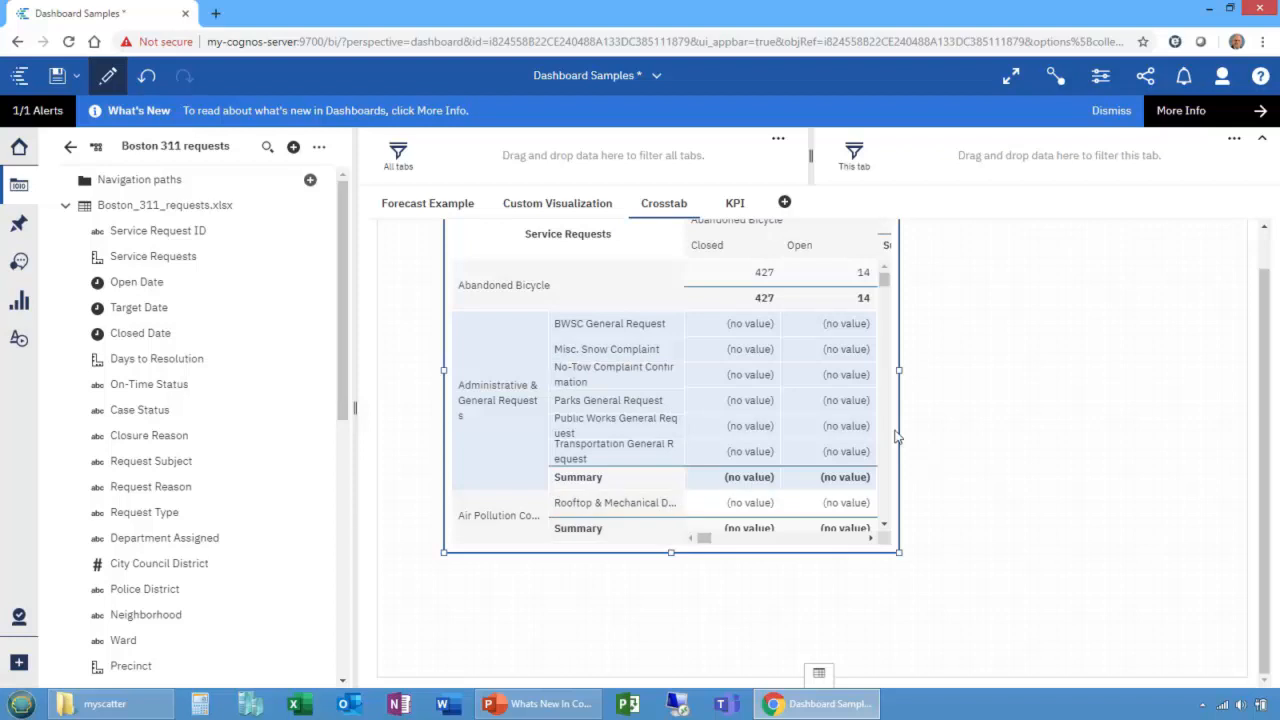
# Try different text alignments on the Animal Issues row labels in the crosstab and set them to align right.
pyautogui.click(887, 298)
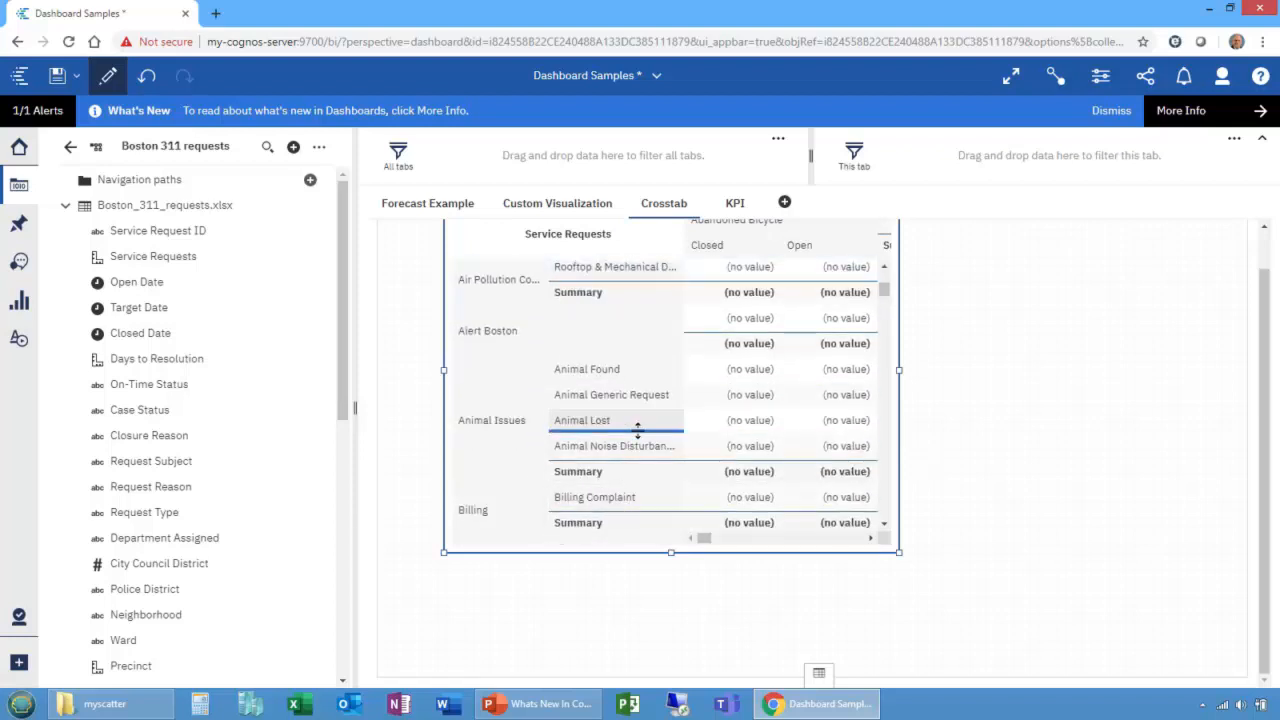
pyautogui.scroll(-1, 638, 430)
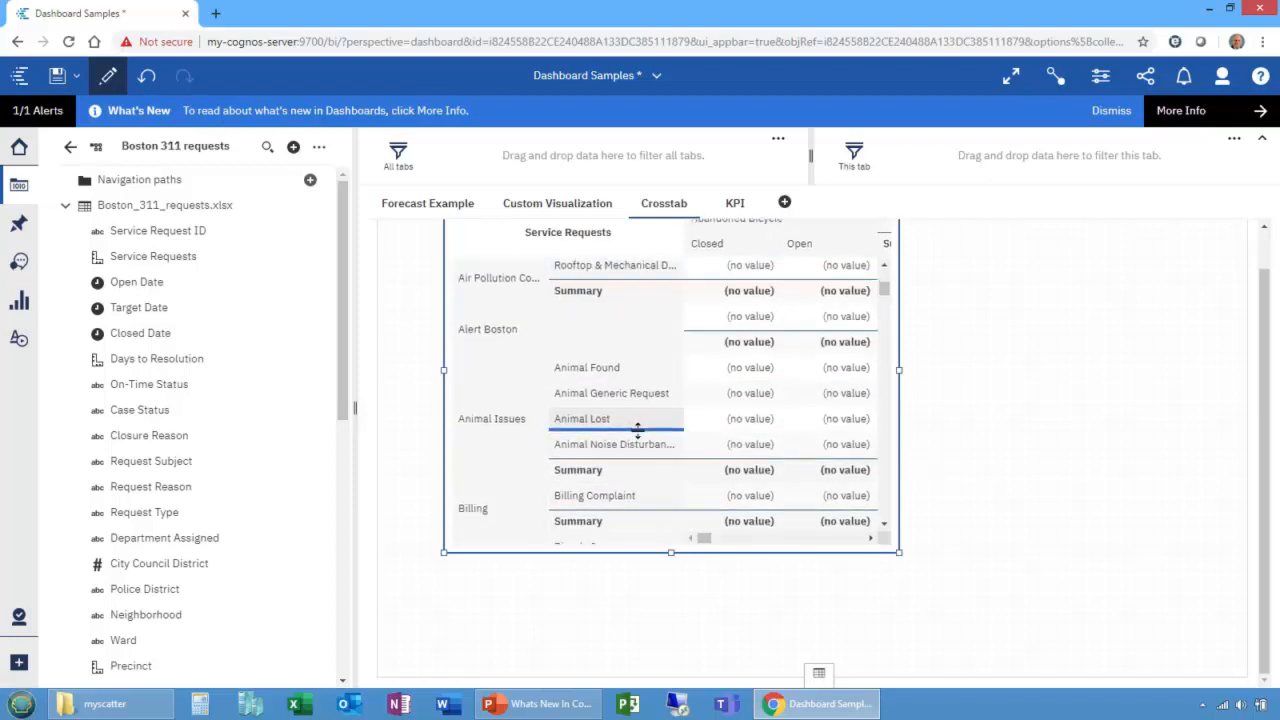
pyautogui.click(529, 405)
pyautogui.click(604, 424)
pyautogui.click(516, 437)
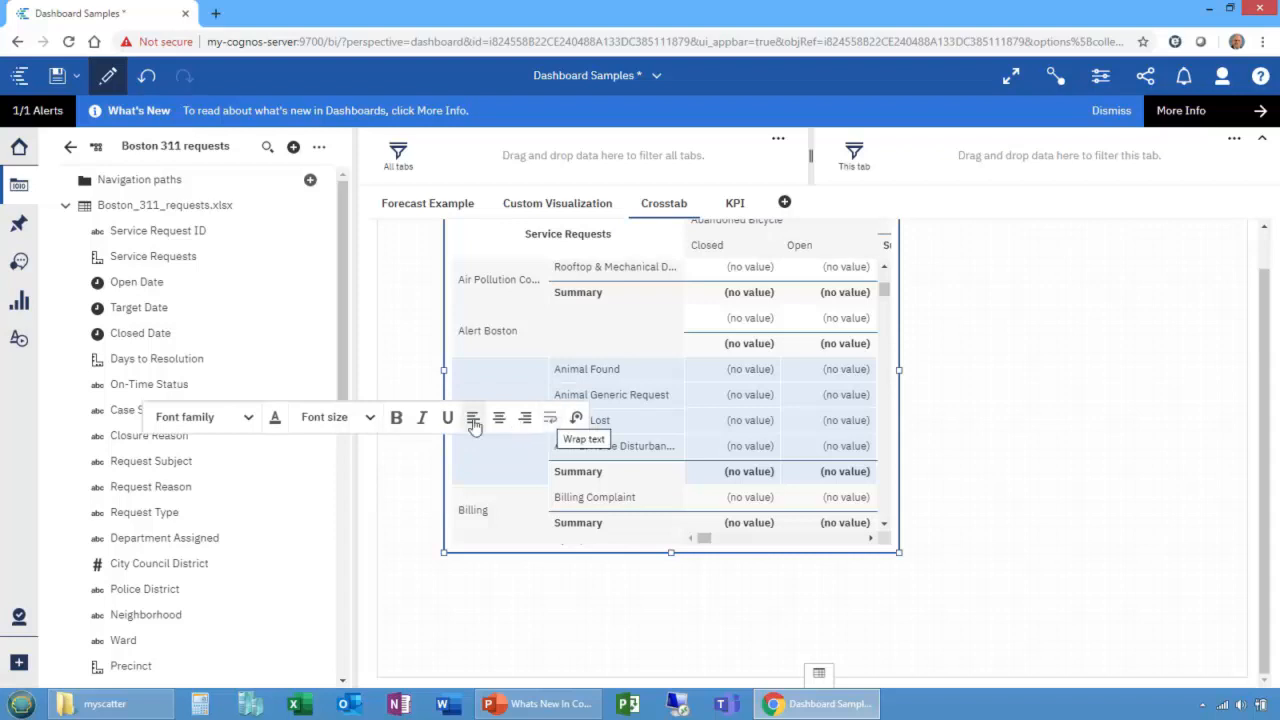
pyautogui.click(473, 421)
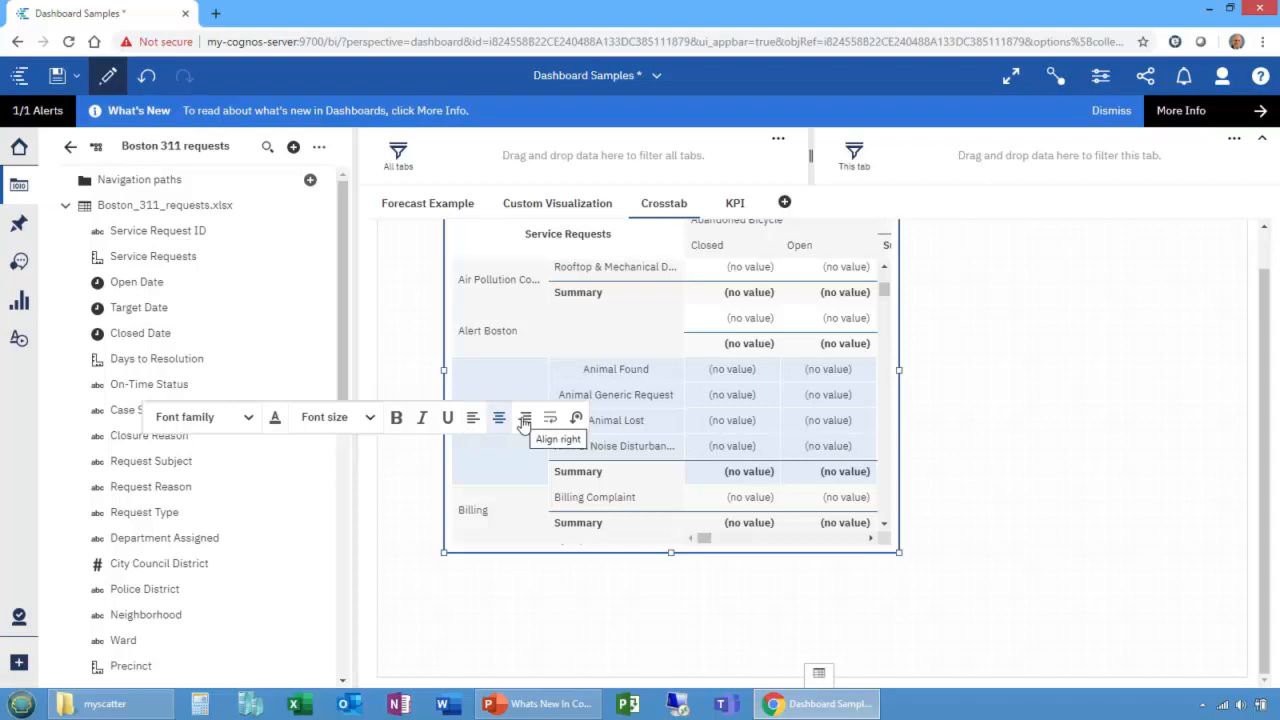
pyautogui.click(523, 419)
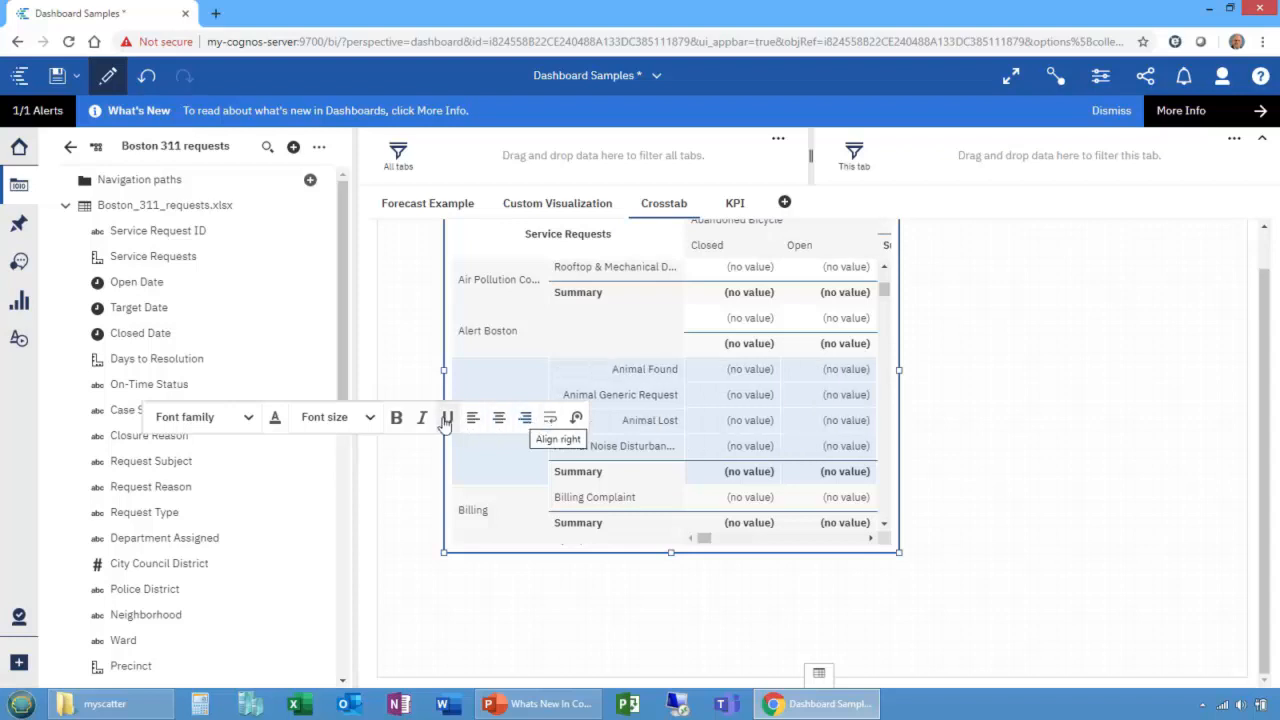
# Select the Closed and Open column headings in turn and slightly increase the height of the Alert Boston row.
pyautogui.click(743, 250)
pyautogui.click(744, 250)
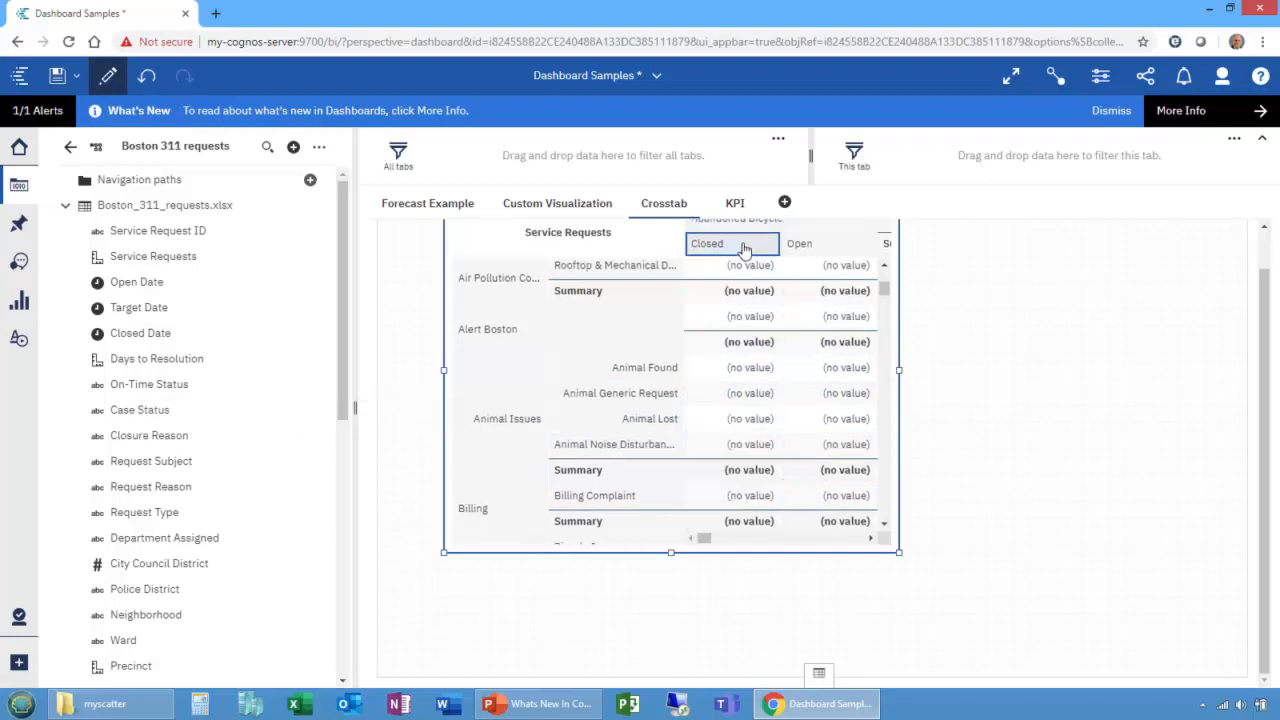
pyautogui.click(837, 248)
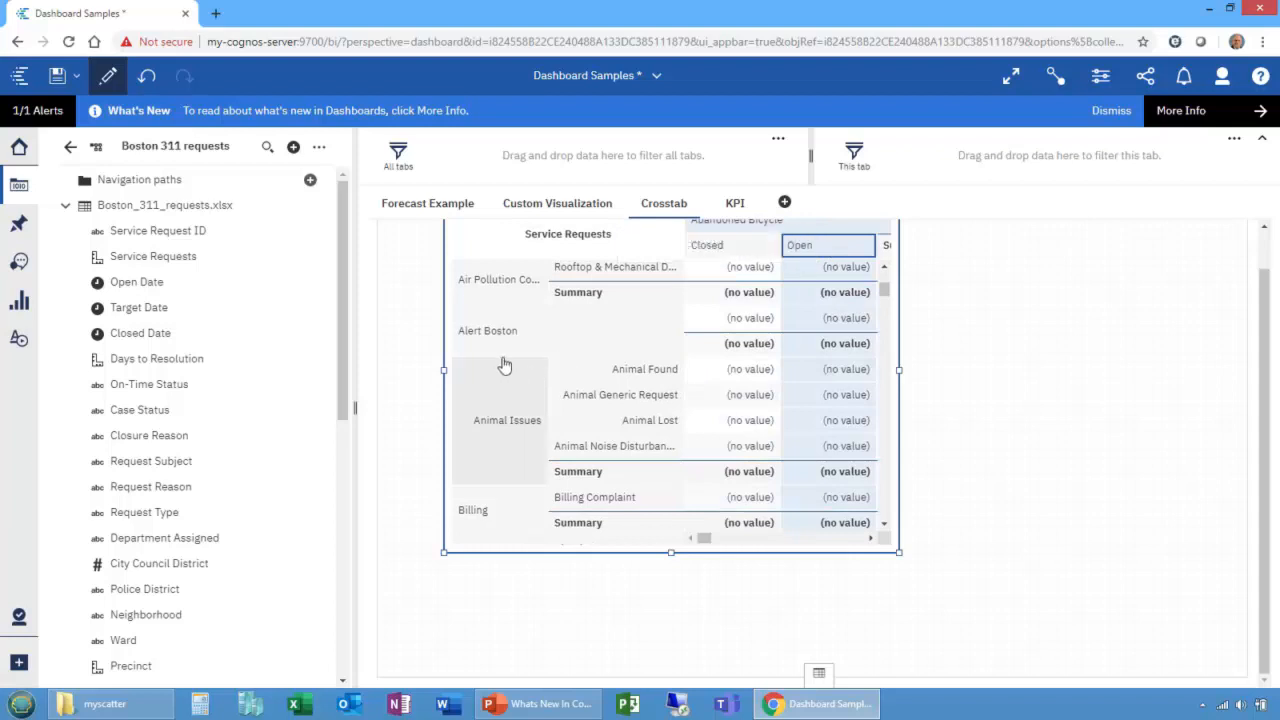
pyautogui.moveTo(639, 372); pyautogui.dragTo(600, 388)
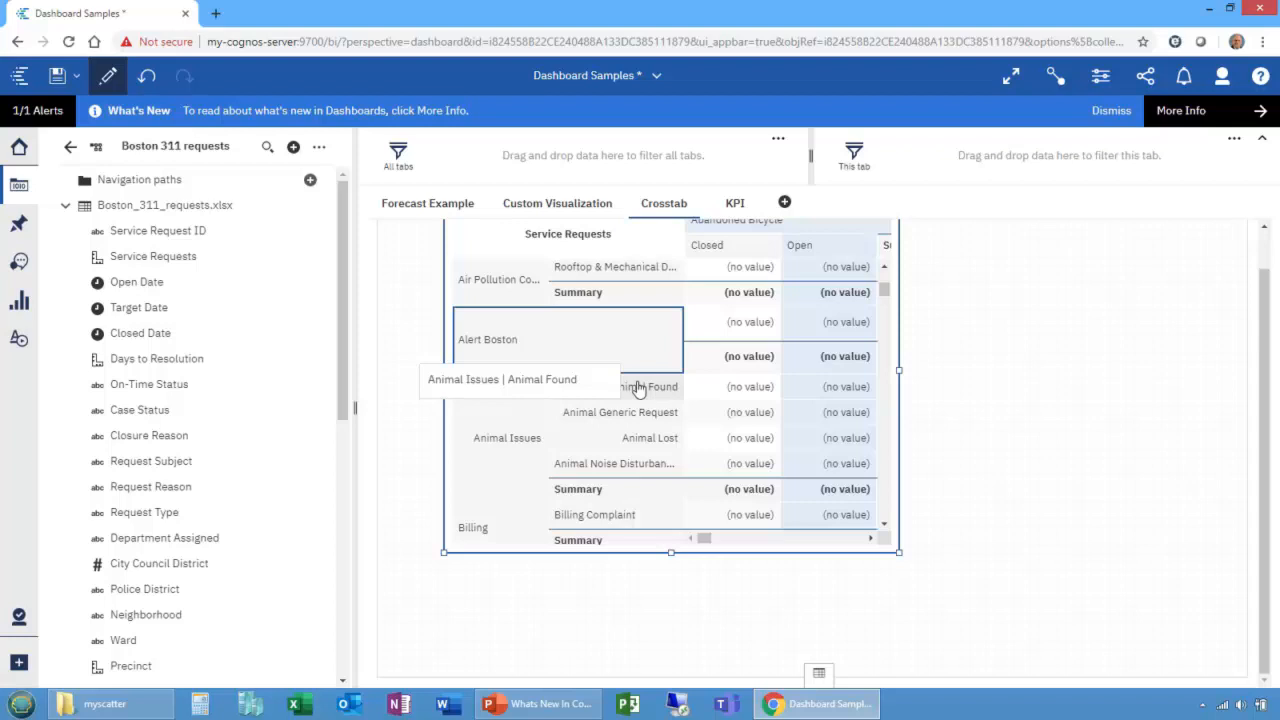
# Add a KPI visualization to the KPI tab and open GO sales (query) as its data source.
pyautogui.click(735, 210)
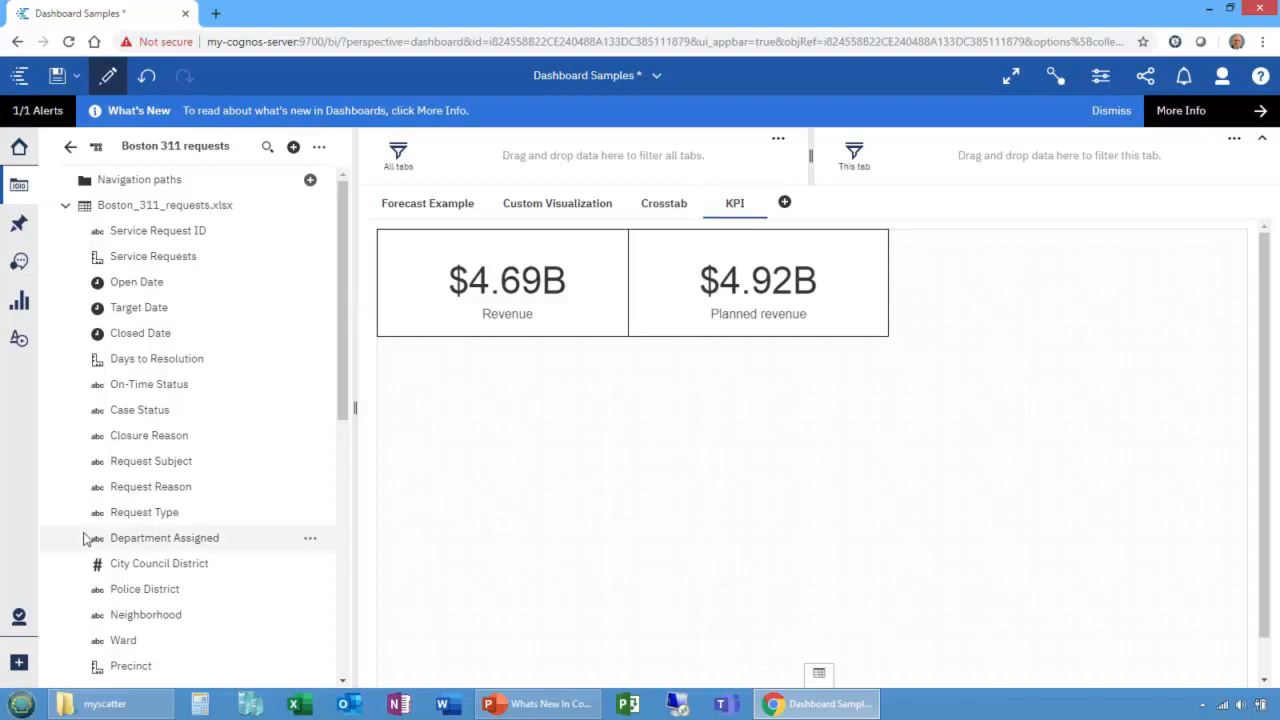
pyautogui.click(19, 304)
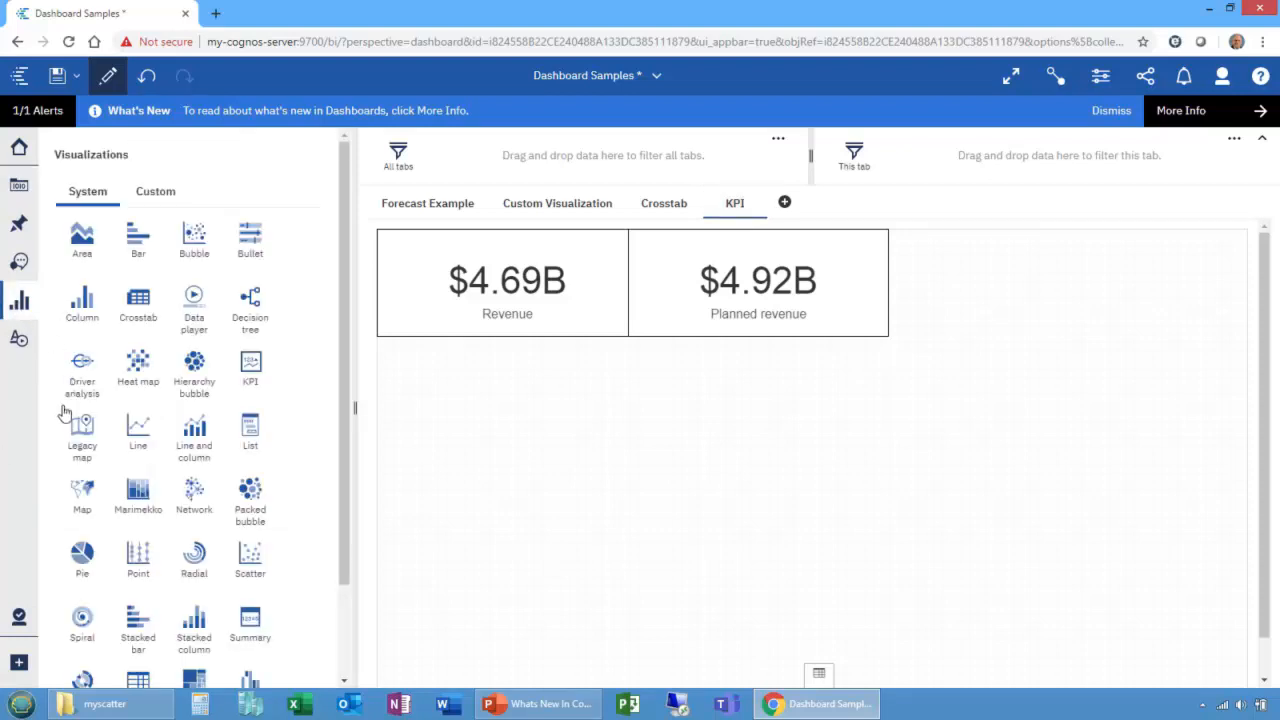
pyautogui.scroll(-1, 35, 414)
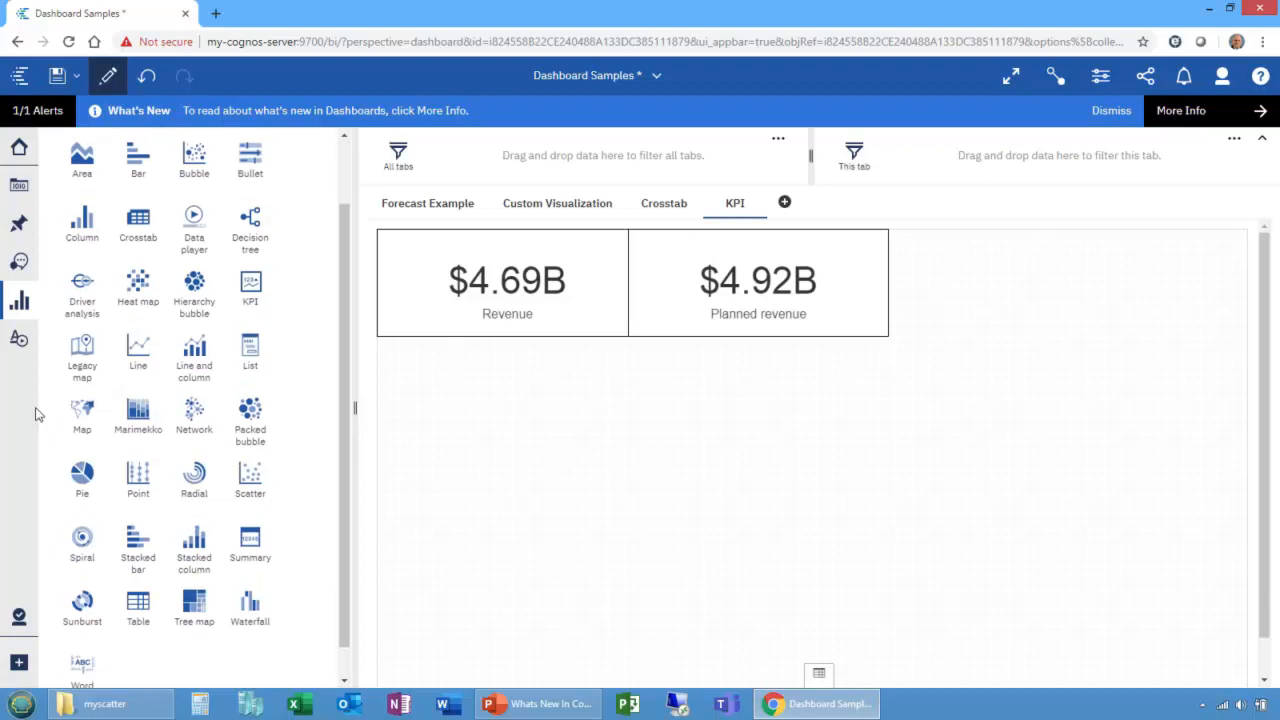
pyautogui.click(250, 282)
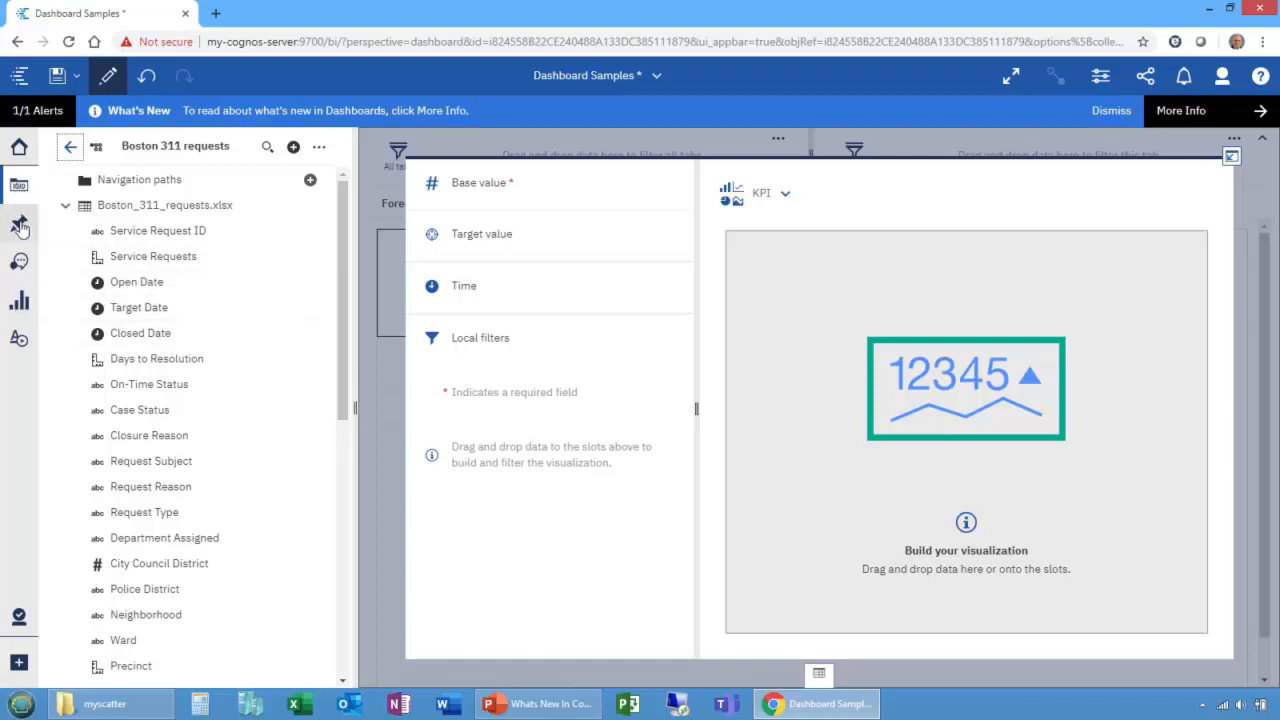
pyautogui.click(66, 148)
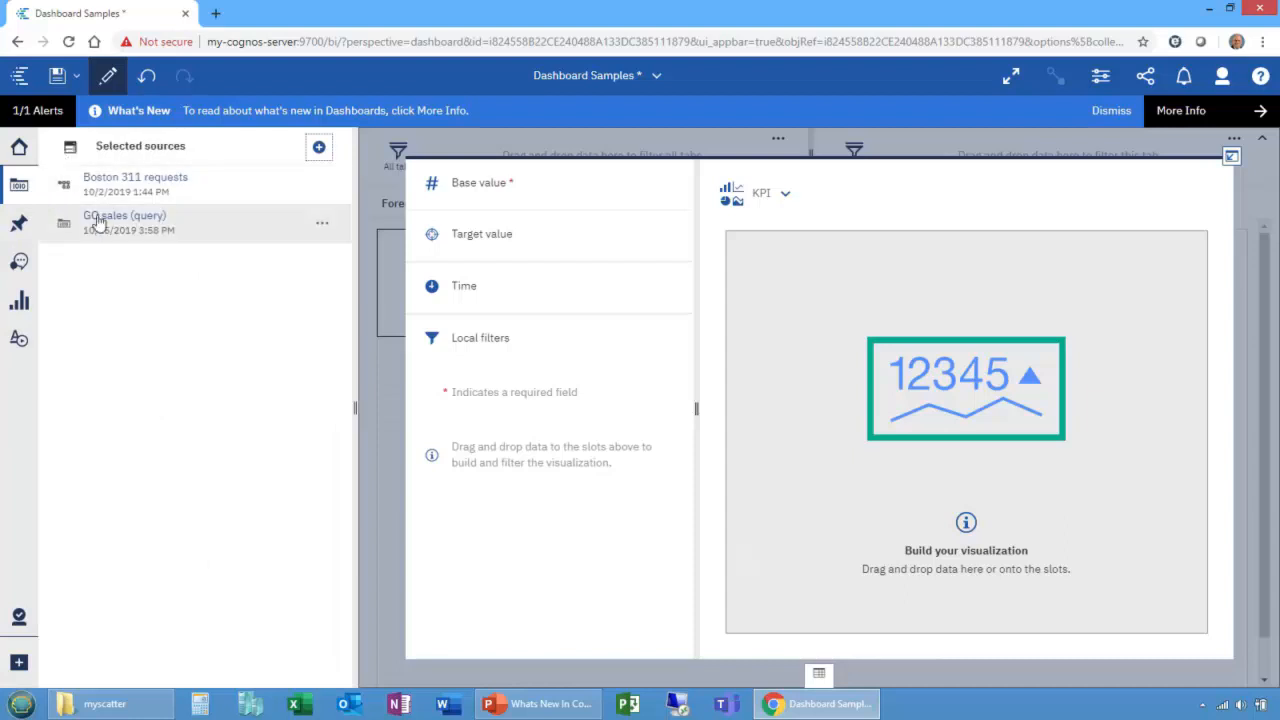
pyautogui.click(60, 224)
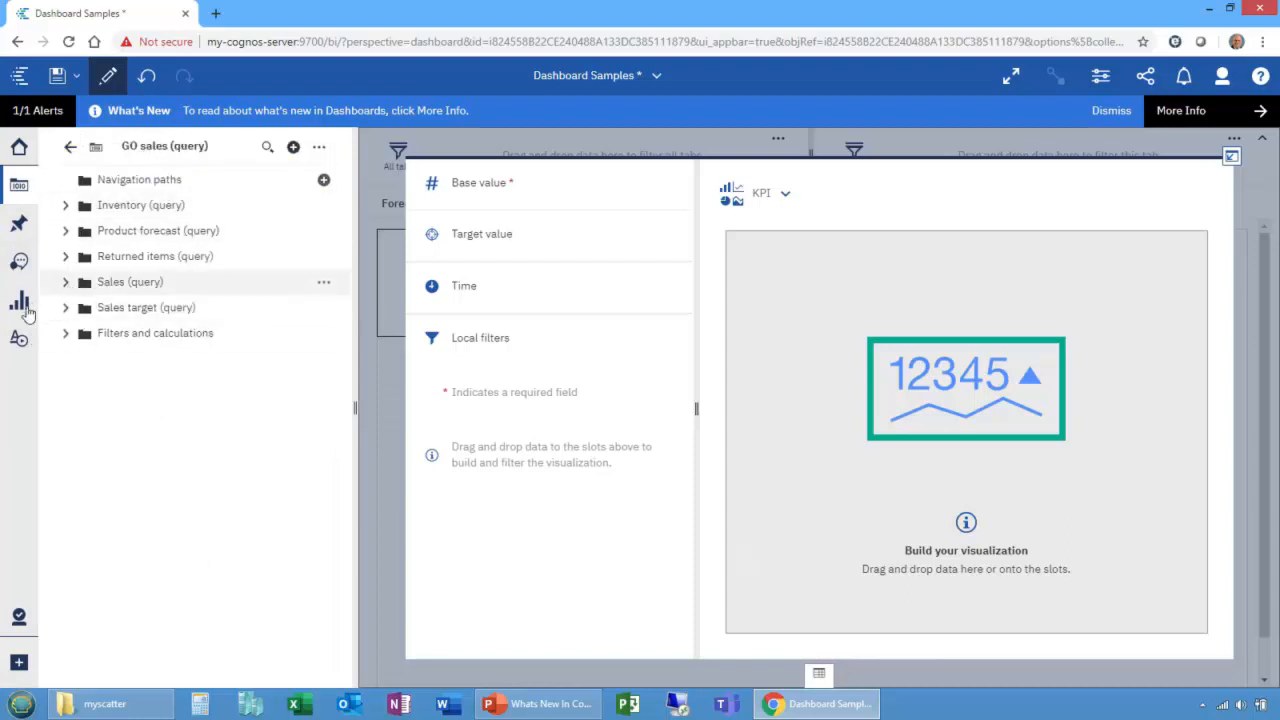
# Assign Revenue from the Sales (query) Sales table as the KPI's base value and Planned revenue as its target value.
pyautogui.click(66, 282)
pyautogui.click(77, 310)
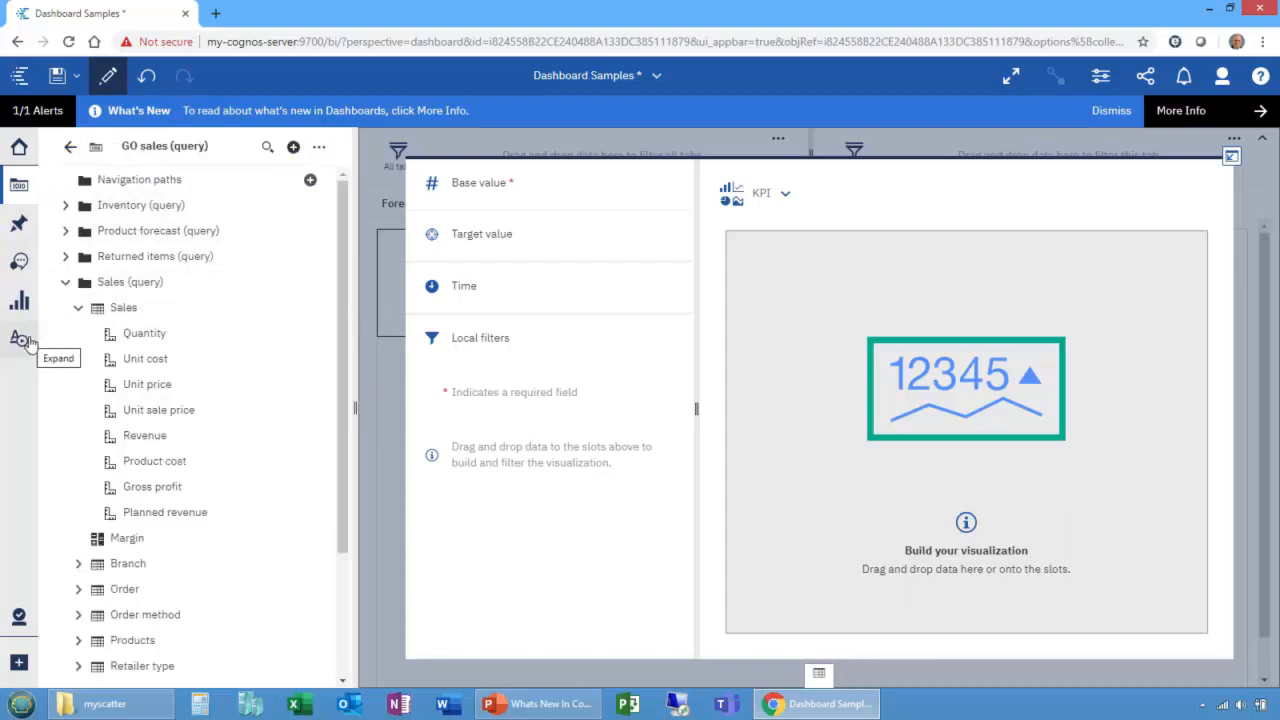
pyautogui.click(128, 438)
pyautogui.moveTo(436, 274); pyautogui.dragTo(530, 186)
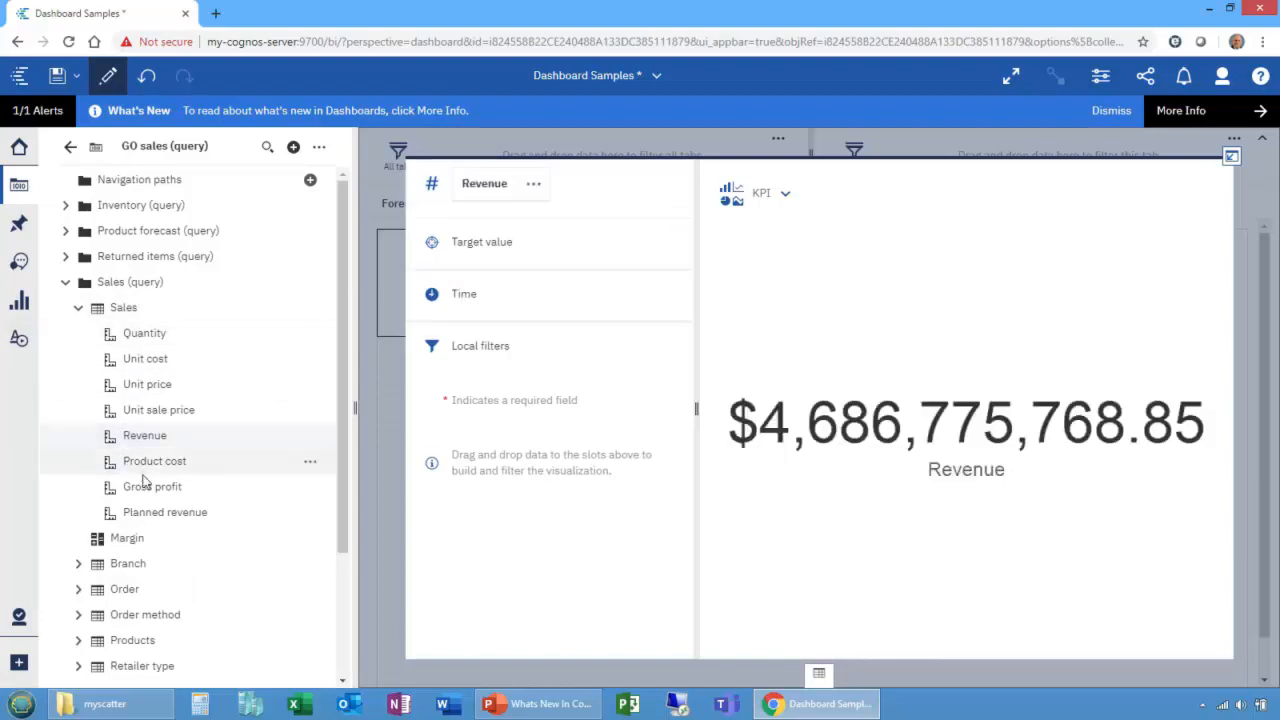
pyautogui.moveTo(146, 518); pyautogui.dragTo(545, 268)
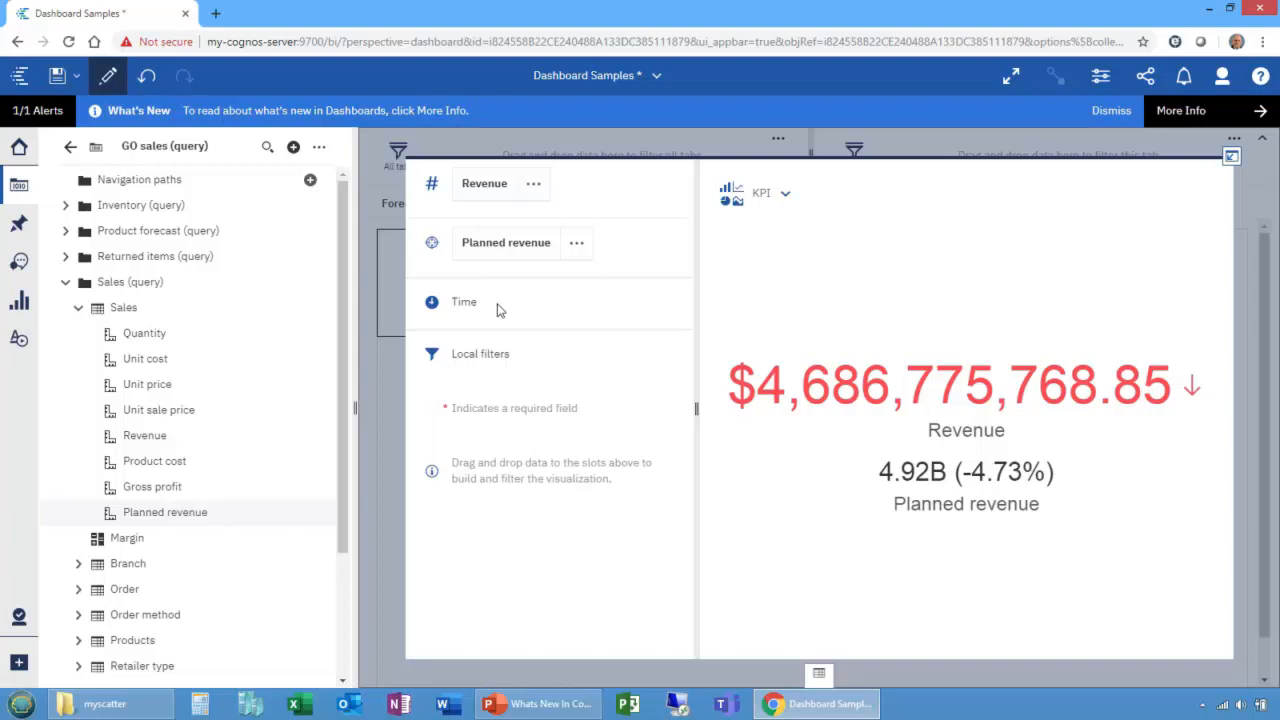
# Assign Year from the Time table of Sales (query) as the KPI's time field.
pyautogui.click(78, 308)
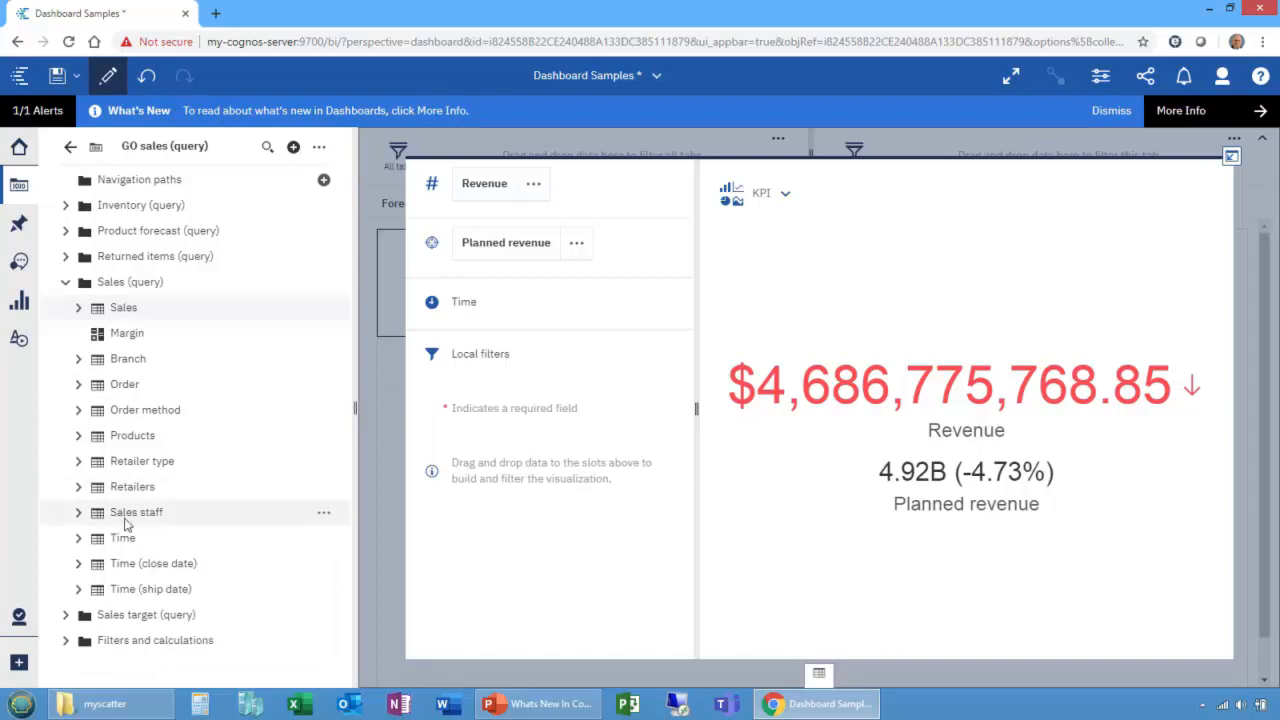
pyautogui.click(78, 538)
pyautogui.moveTo(128, 563); pyautogui.dragTo(501, 307)
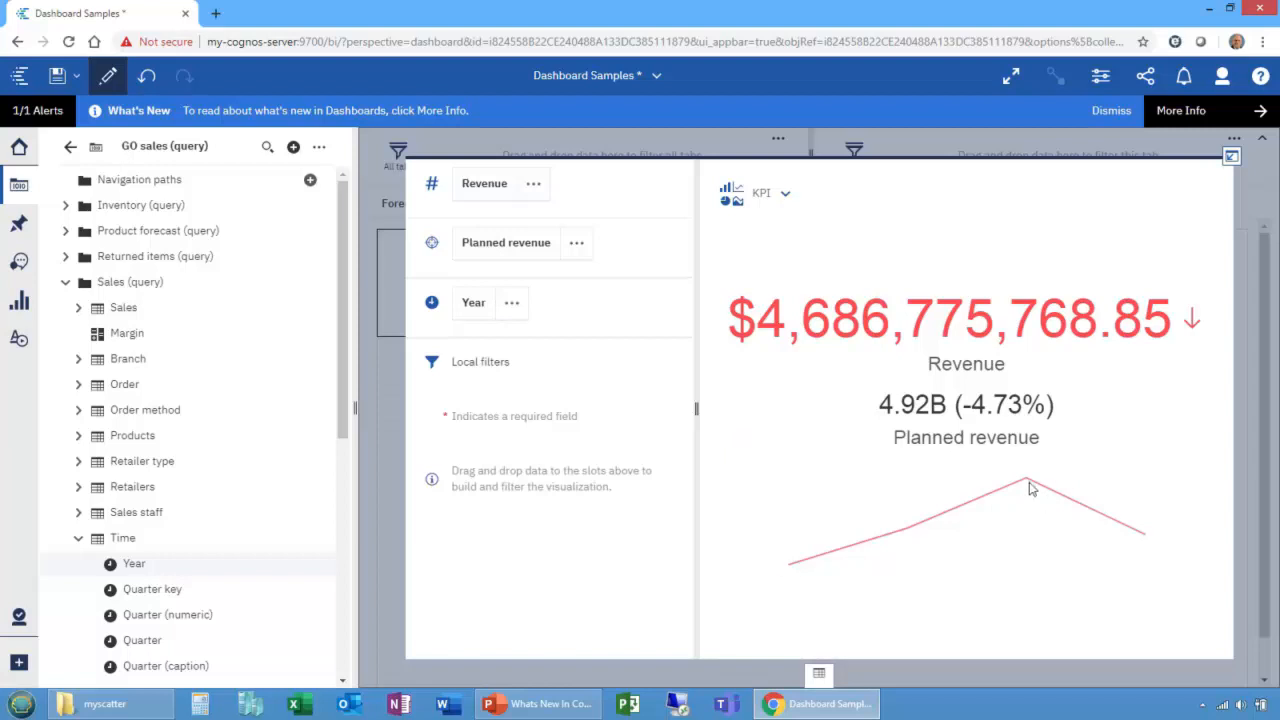
# Sort the KPI's Year field in ascending order and return to the dashboard layout.
pyautogui.click(511, 303)
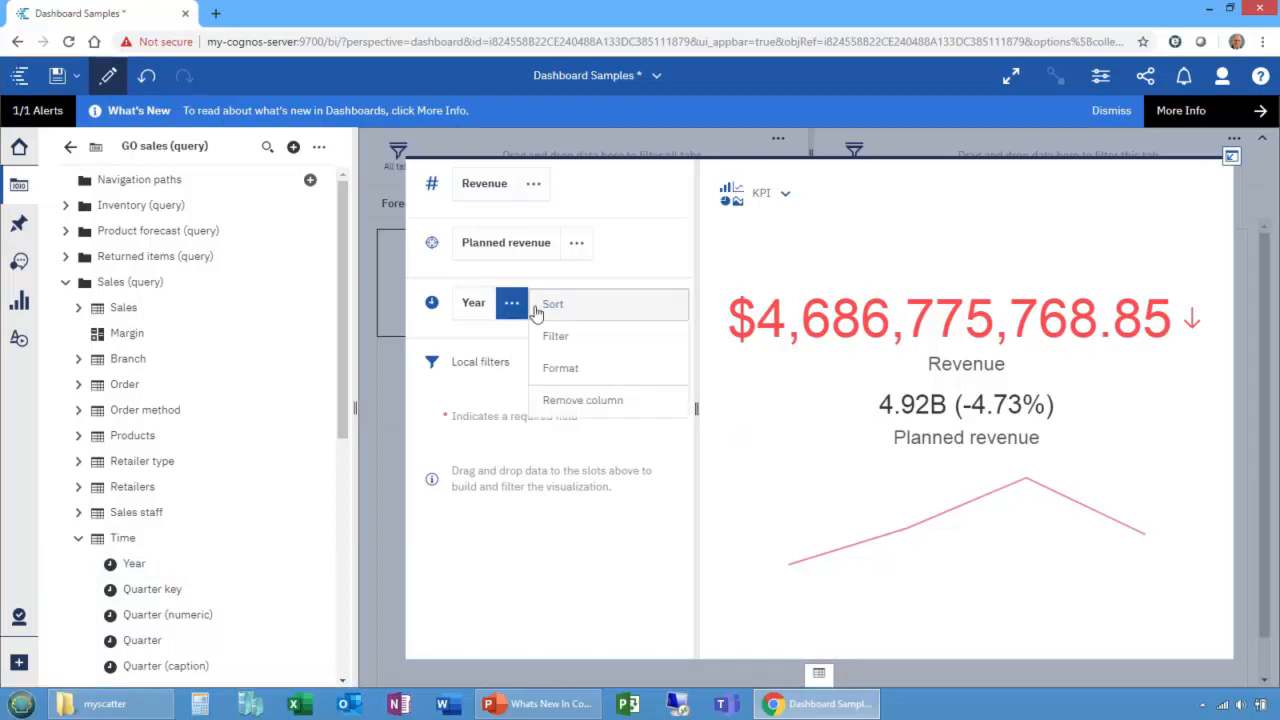
pyautogui.click(540, 308)
pyautogui.click(562, 343)
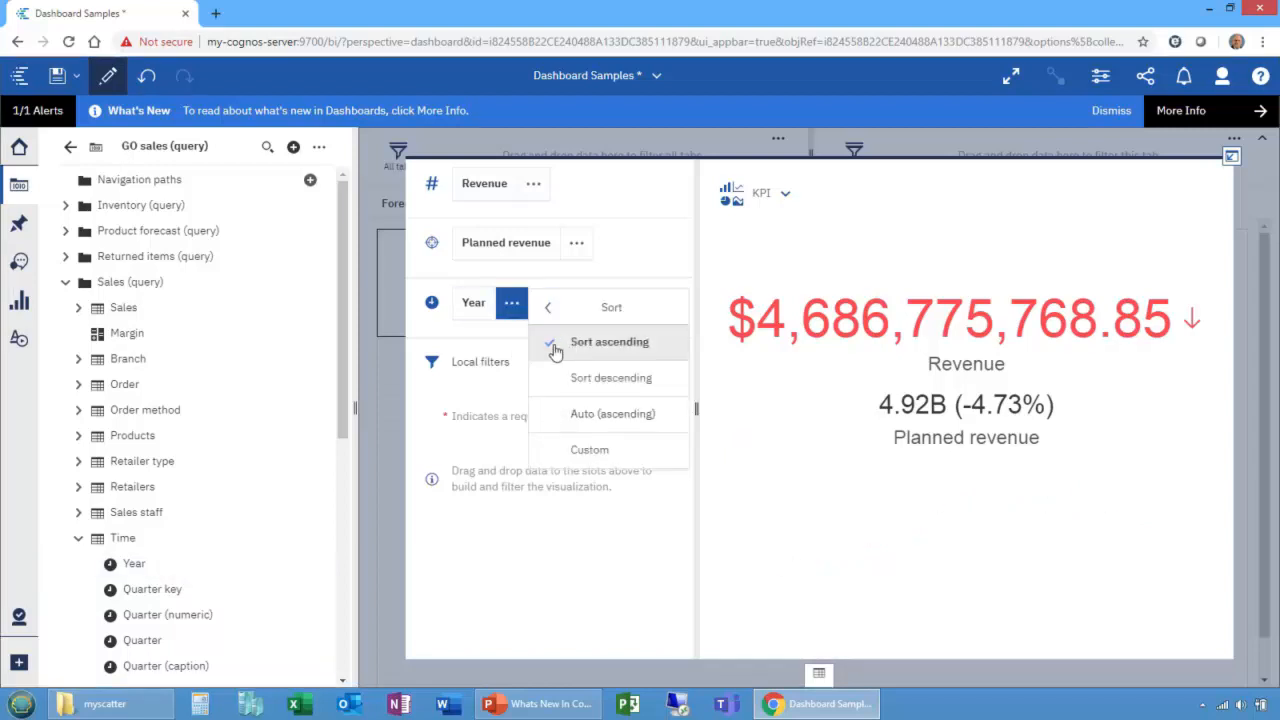
pyautogui.click(457, 580)
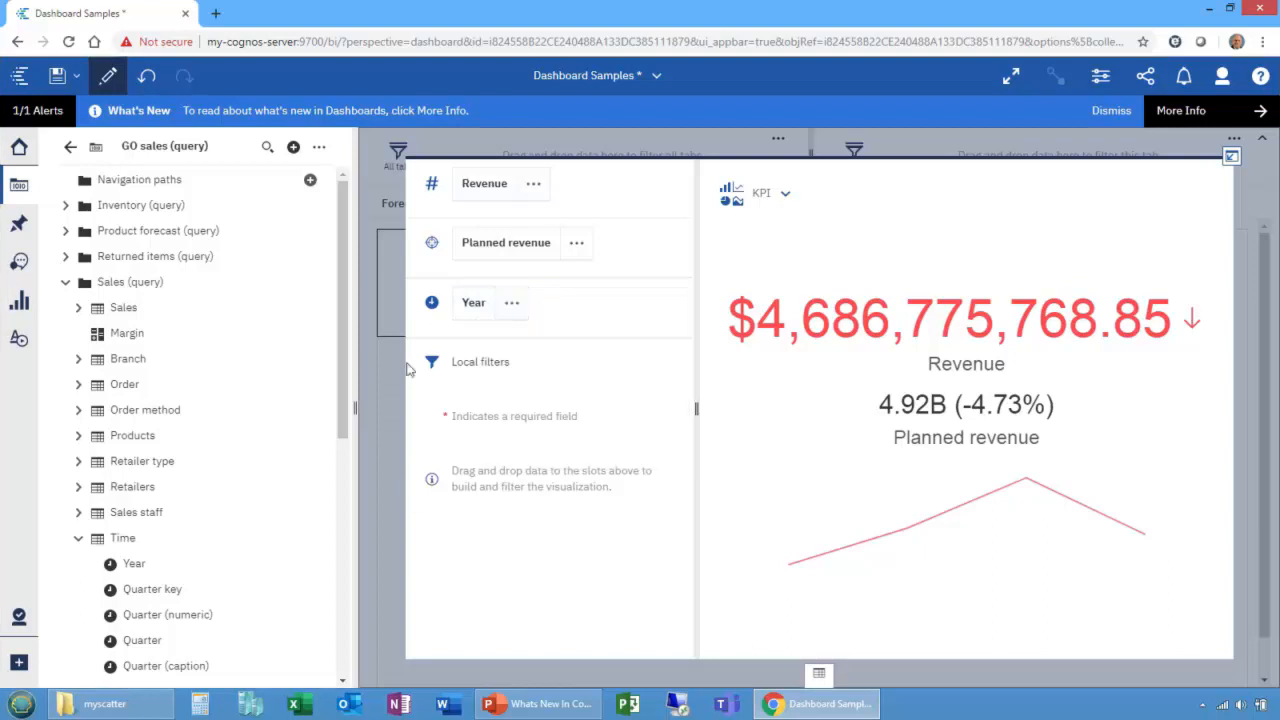
pyautogui.click(1231, 157)
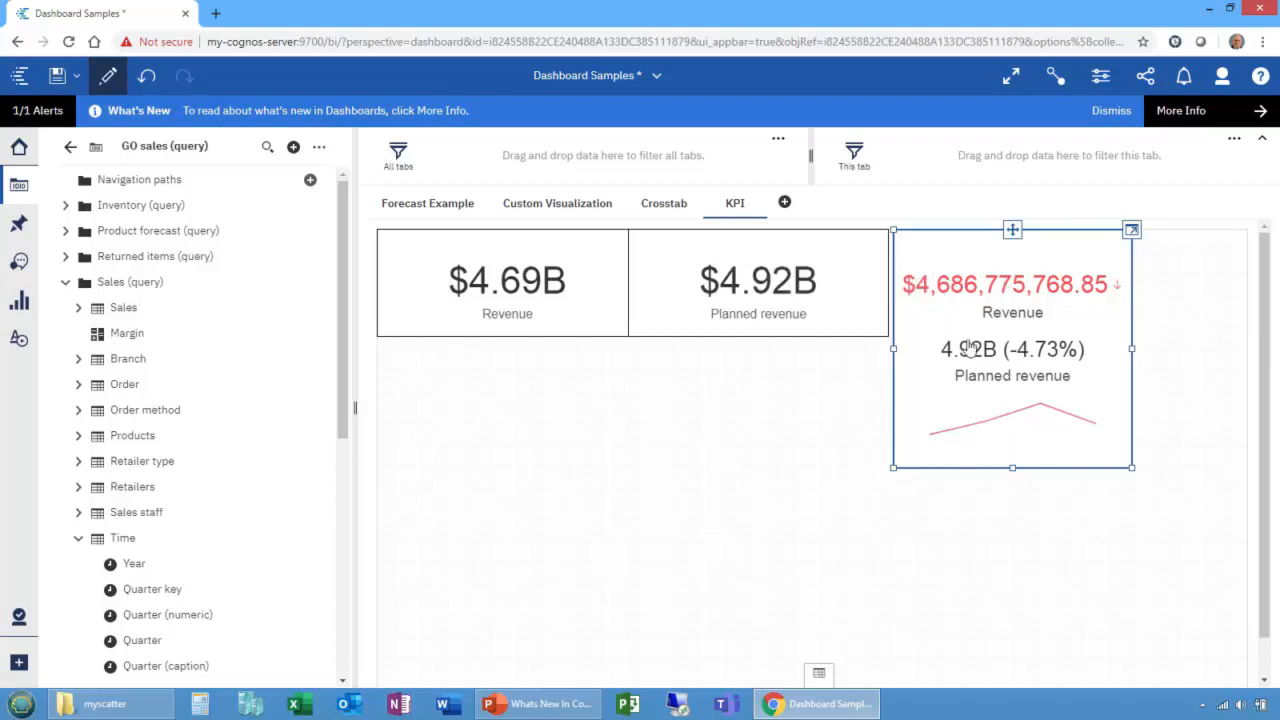
# Format the Revenue base value in the KPI visualization as currency.
pyautogui.moveTo(976, 355)
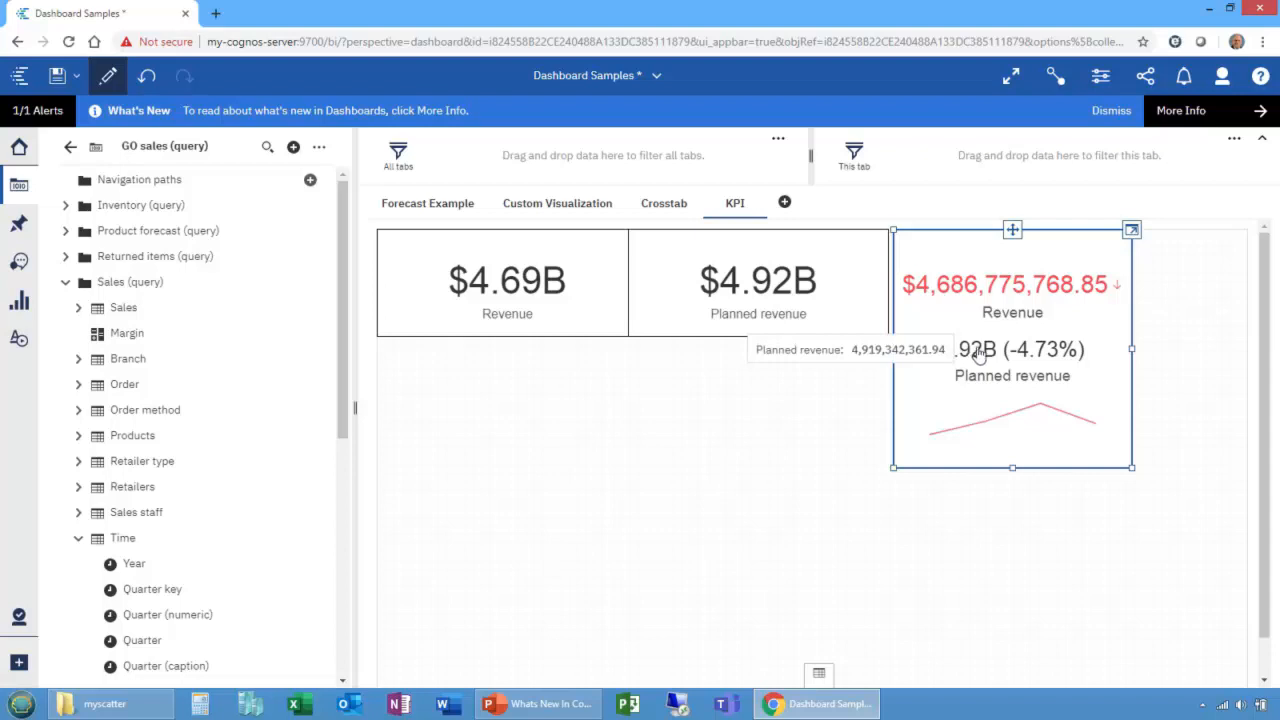
pyautogui.moveTo(978, 290)
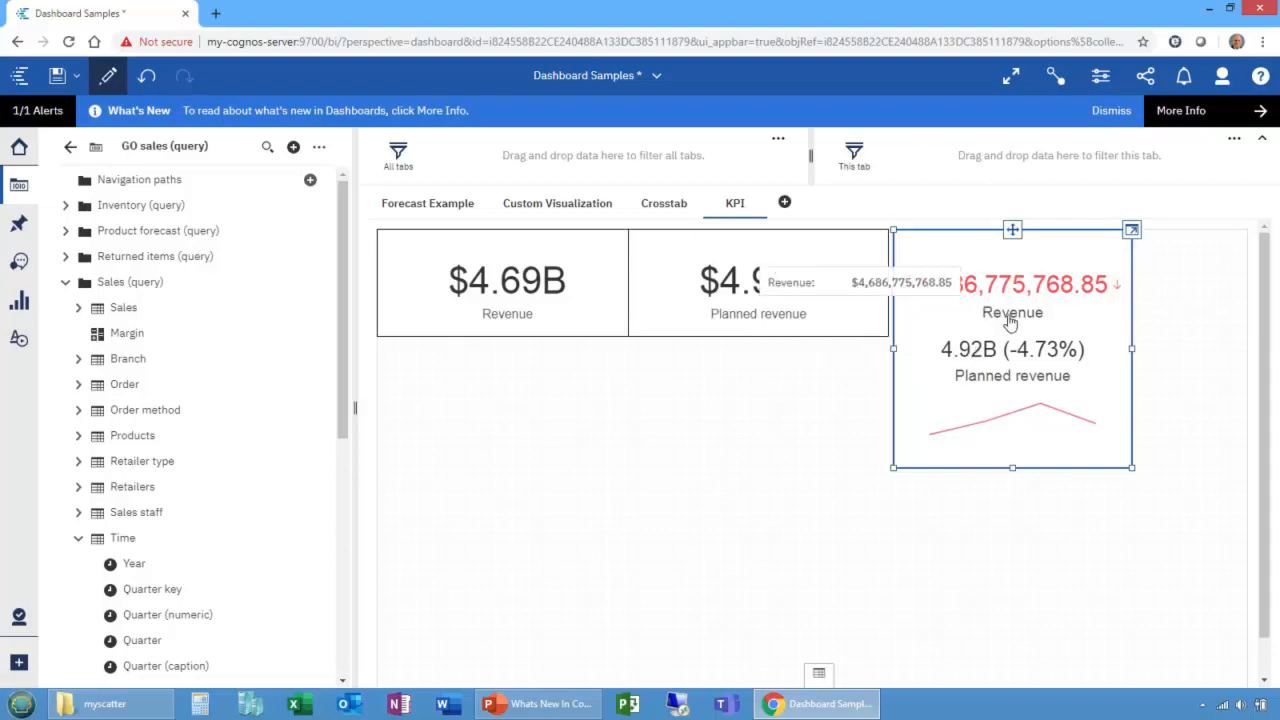
pyautogui.click(1007, 318)
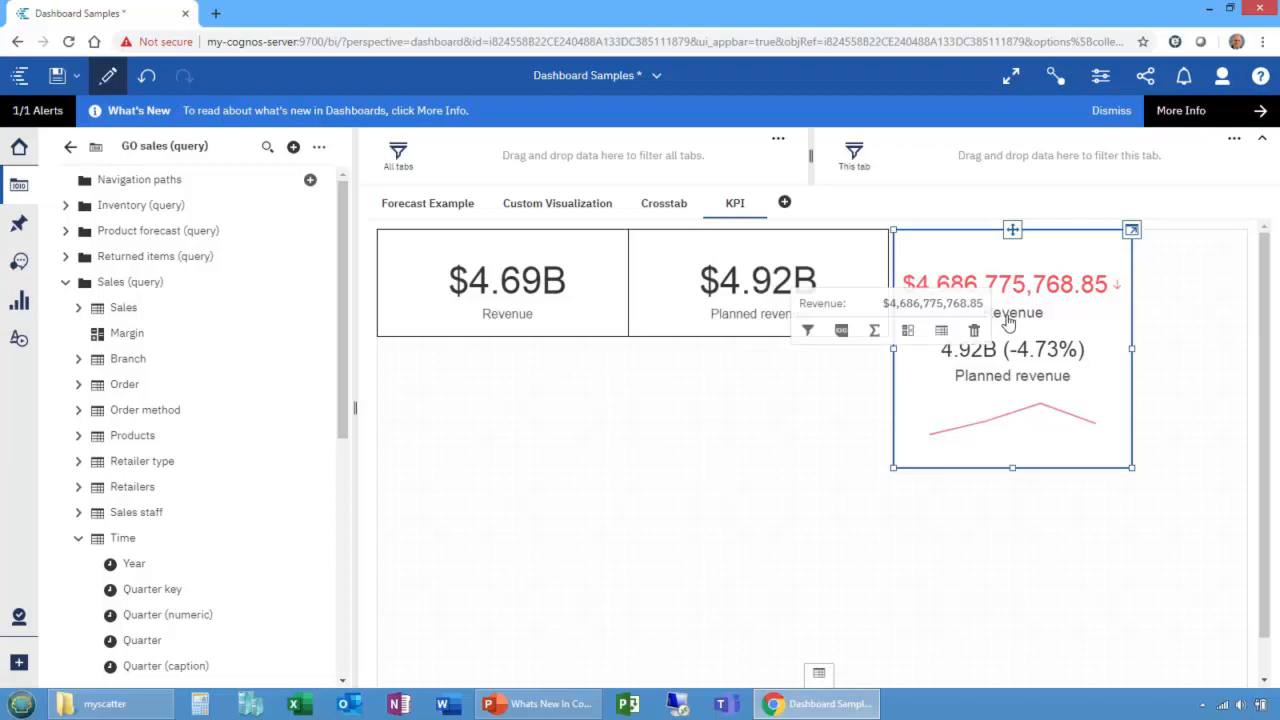
pyautogui.click(840, 335)
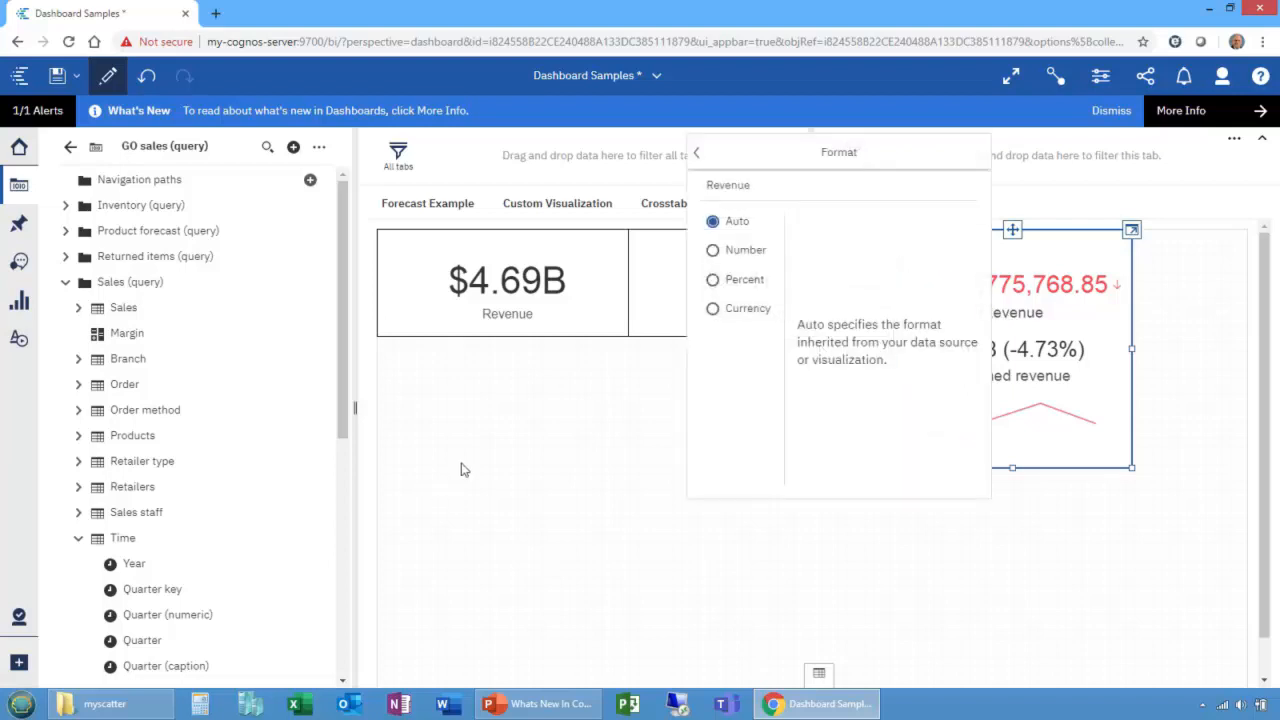
pyautogui.click(711, 312)
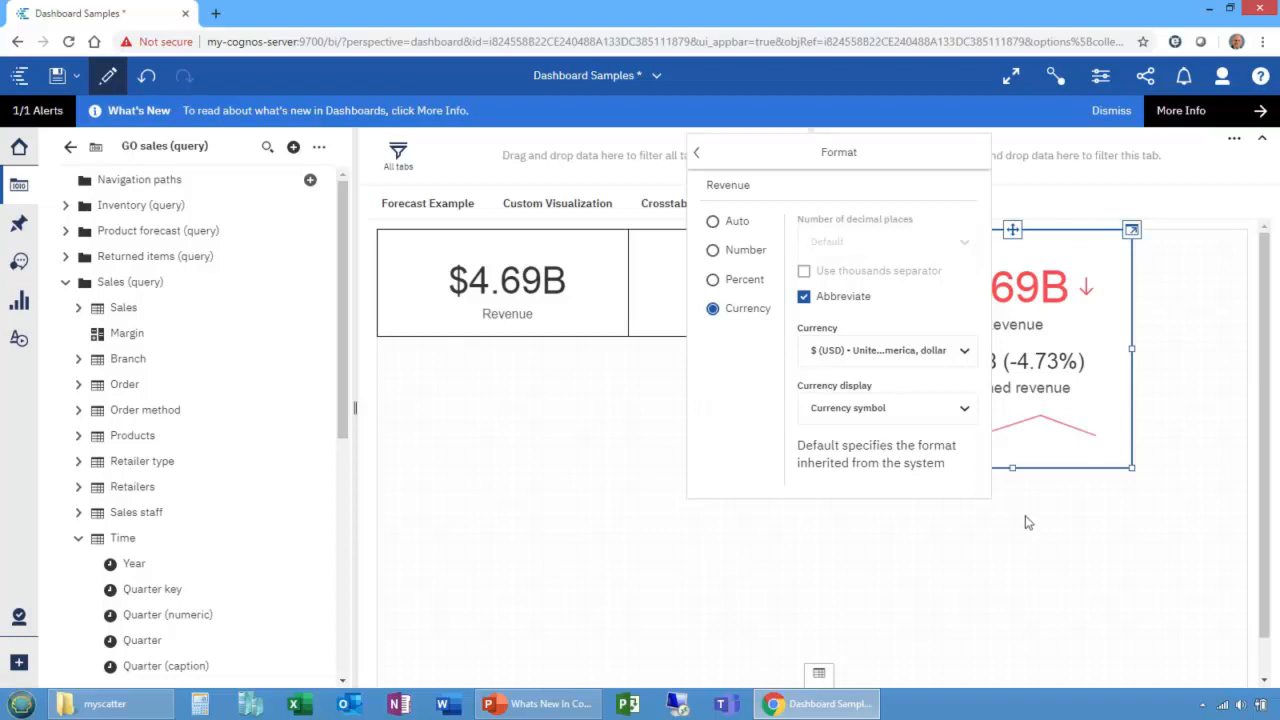
pyautogui.click(987, 537)
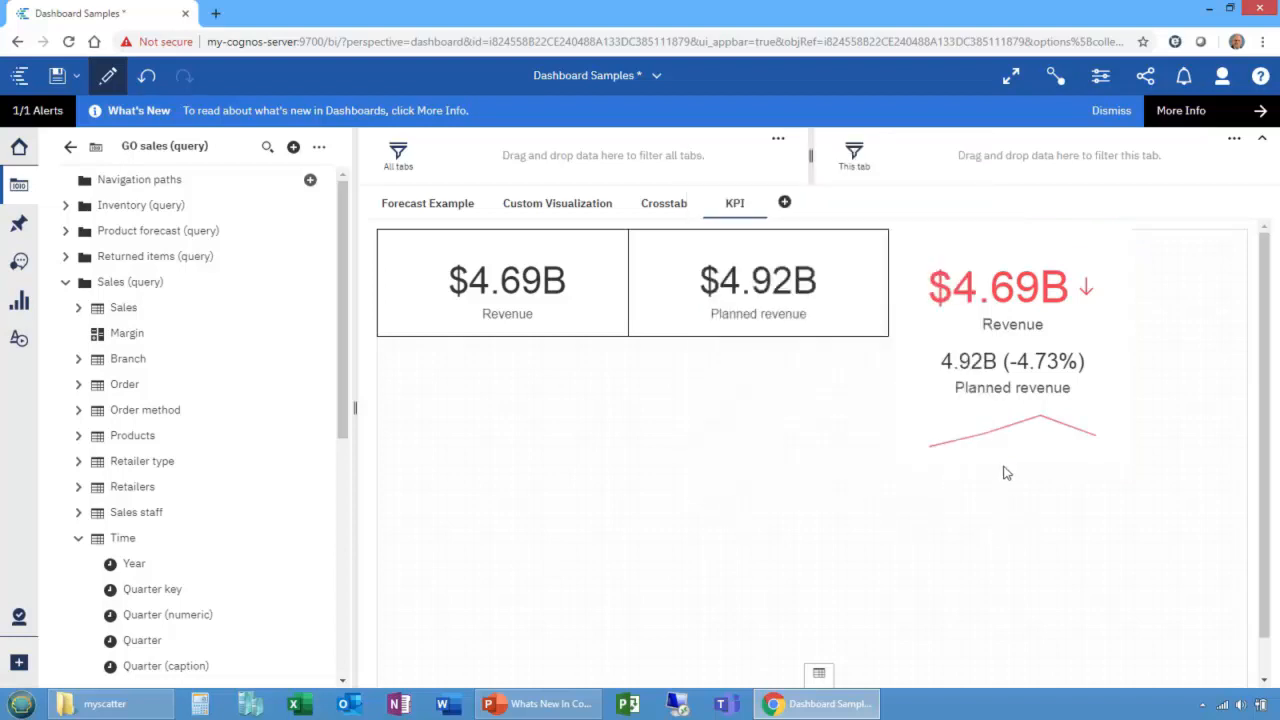
# Format the KPI's Planned revenue target value as currency, using $ (USD) United States of America dollar.
pyautogui.click(960, 372)
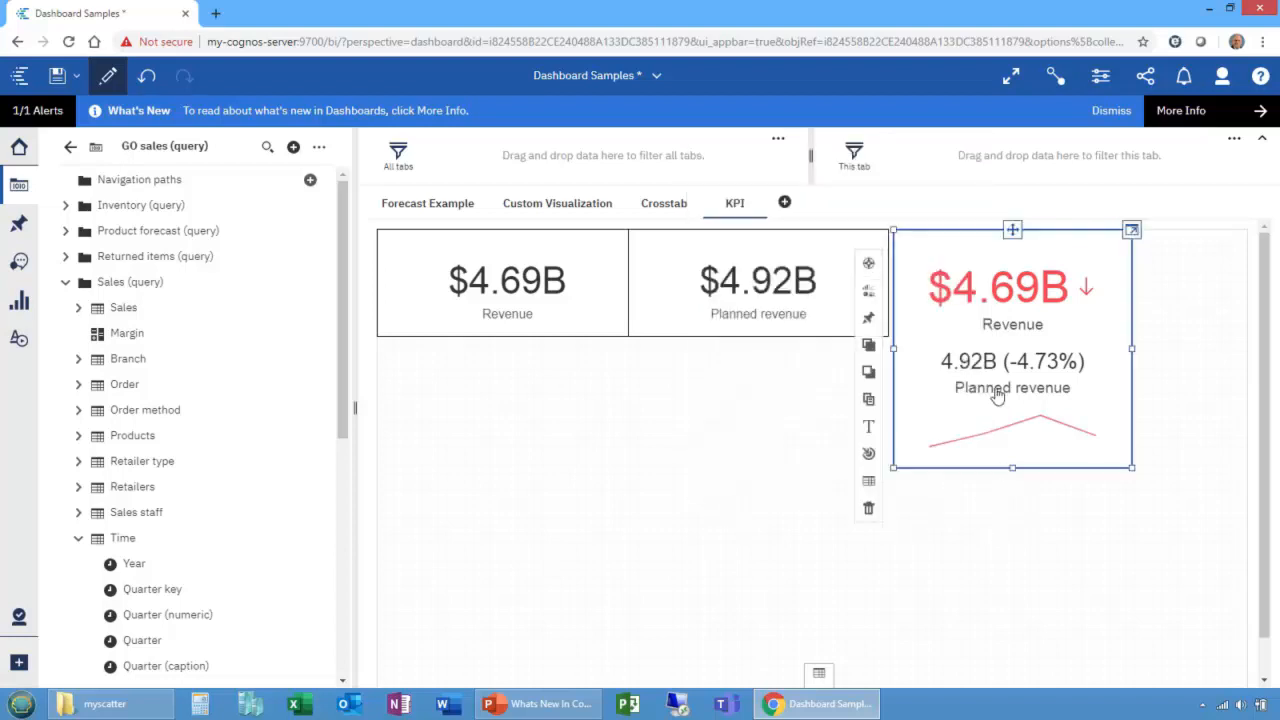
pyautogui.click(997, 396)
pyautogui.click(822, 404)
pyautogui.click(700, 380)
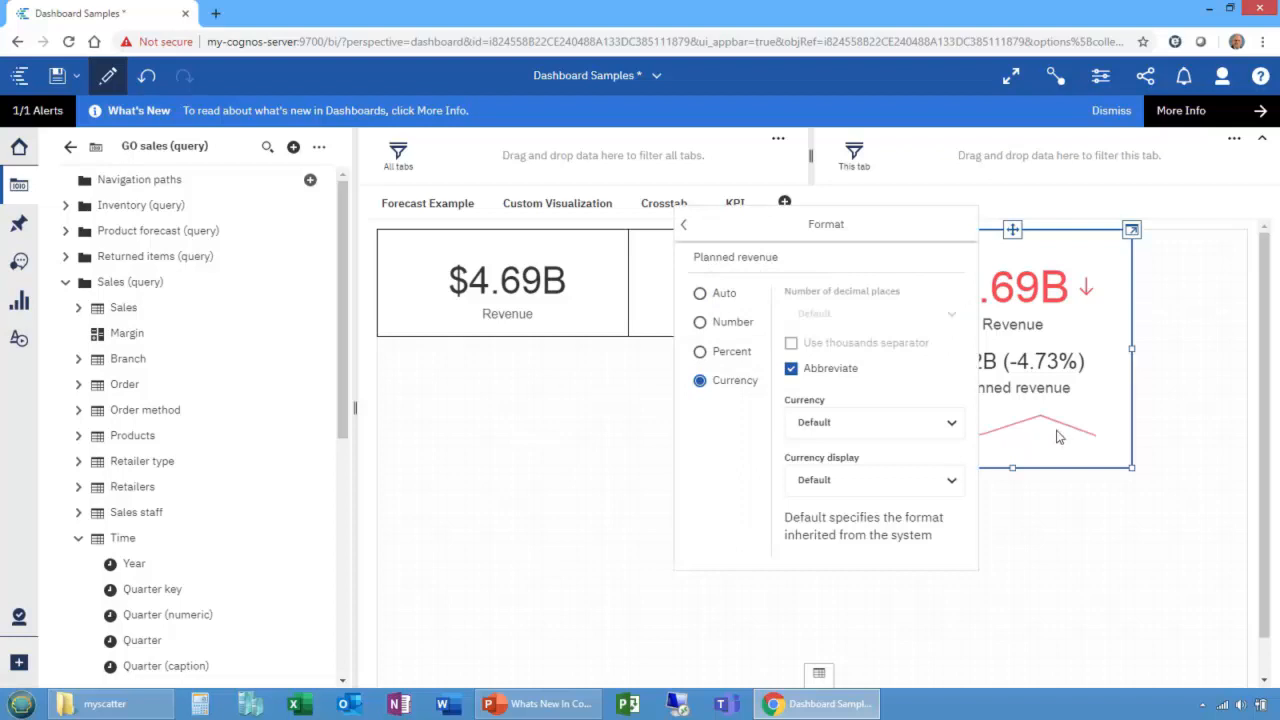
pyautogui.click(1051, 445)
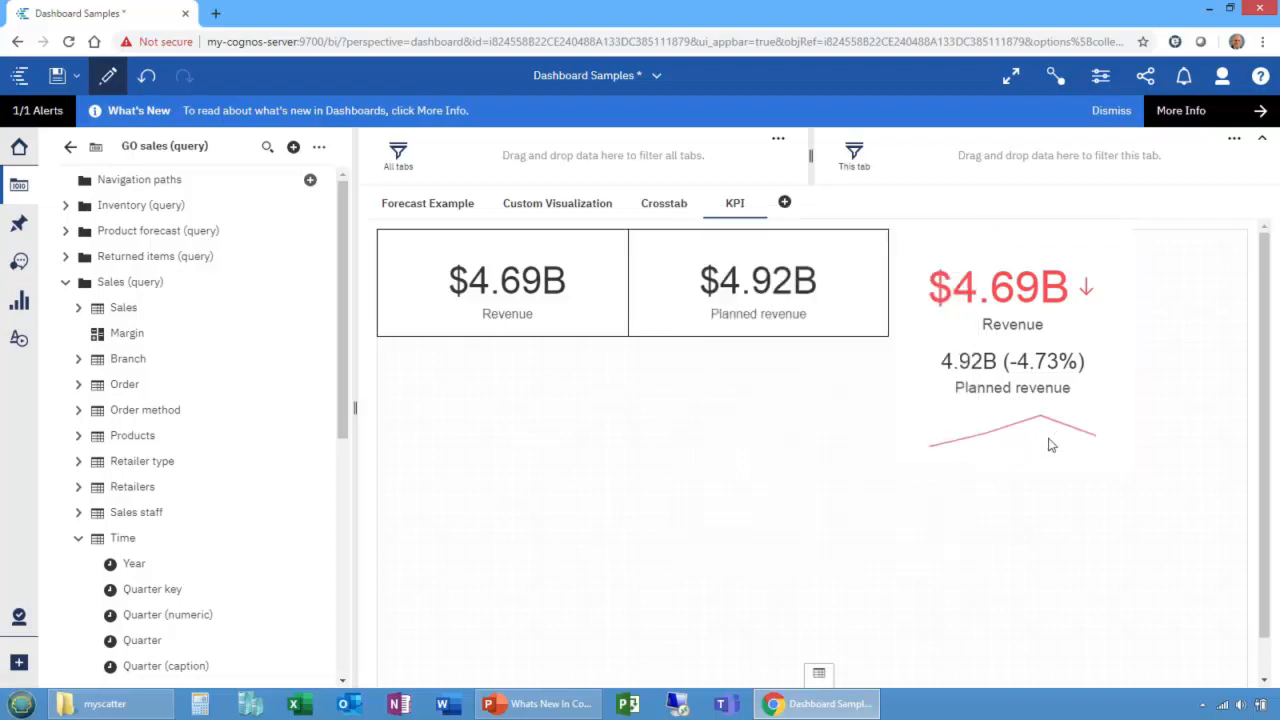
pyautogui.click(983, 398)
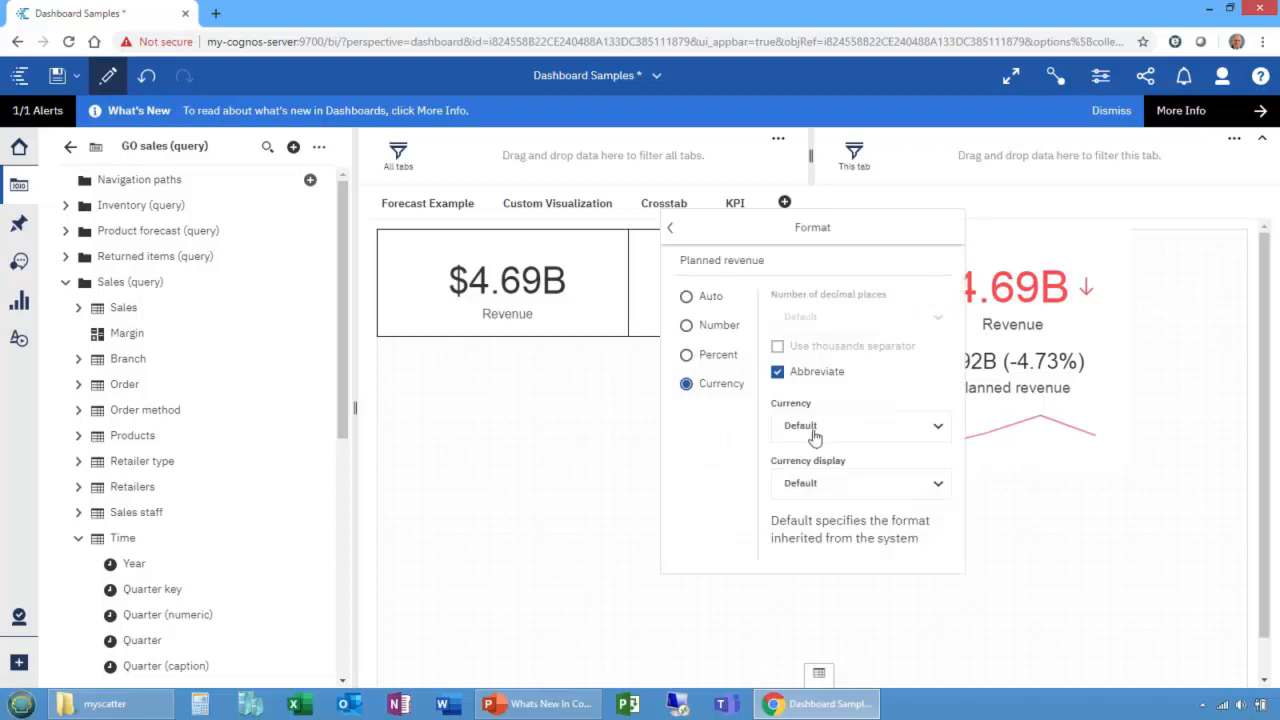
pyautogui.click(853, 428)
pyautogui.moveTo(945, 466); pyautogui.dragTo(911, 604)
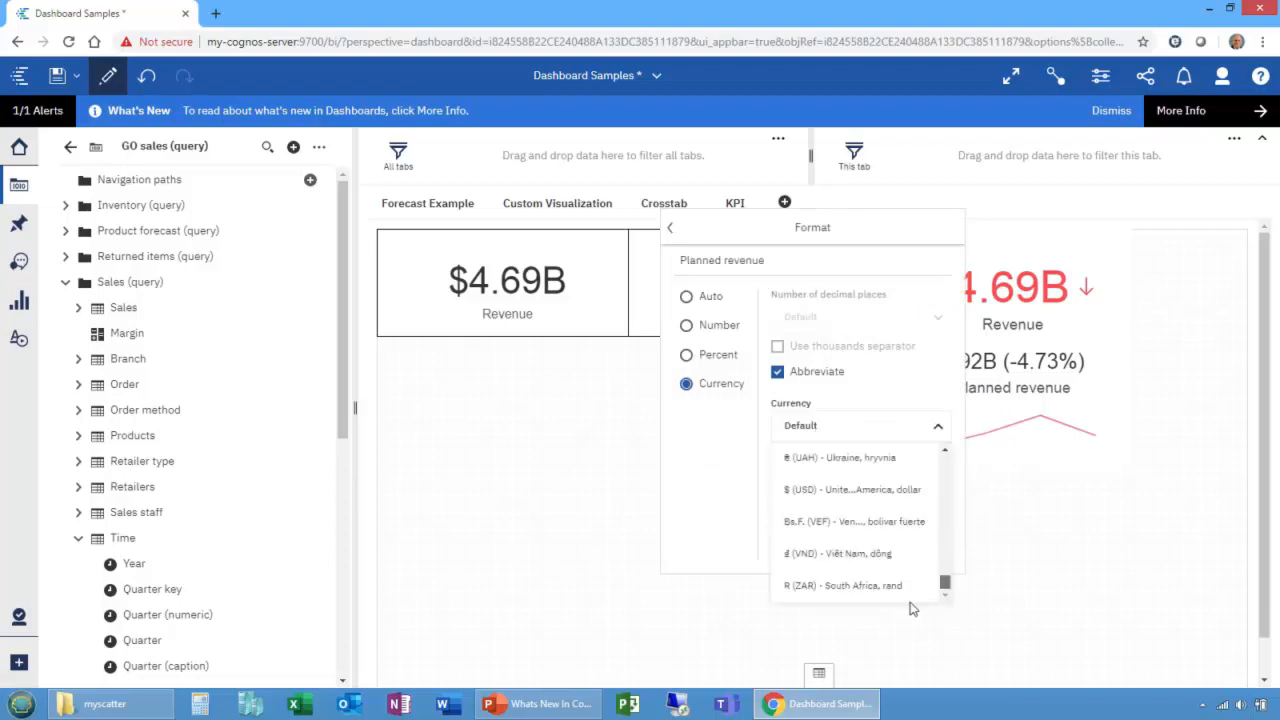
pyautogui.click(820, 492)
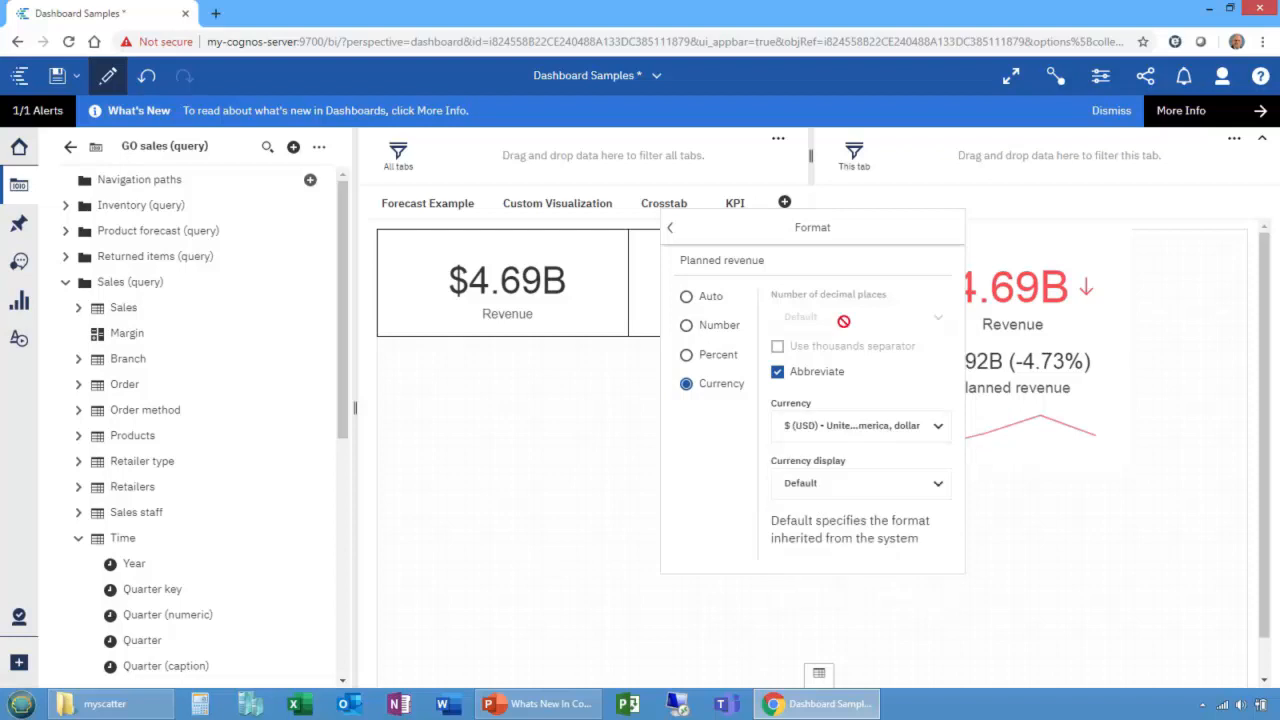
pyautogui.click(1026, 462)
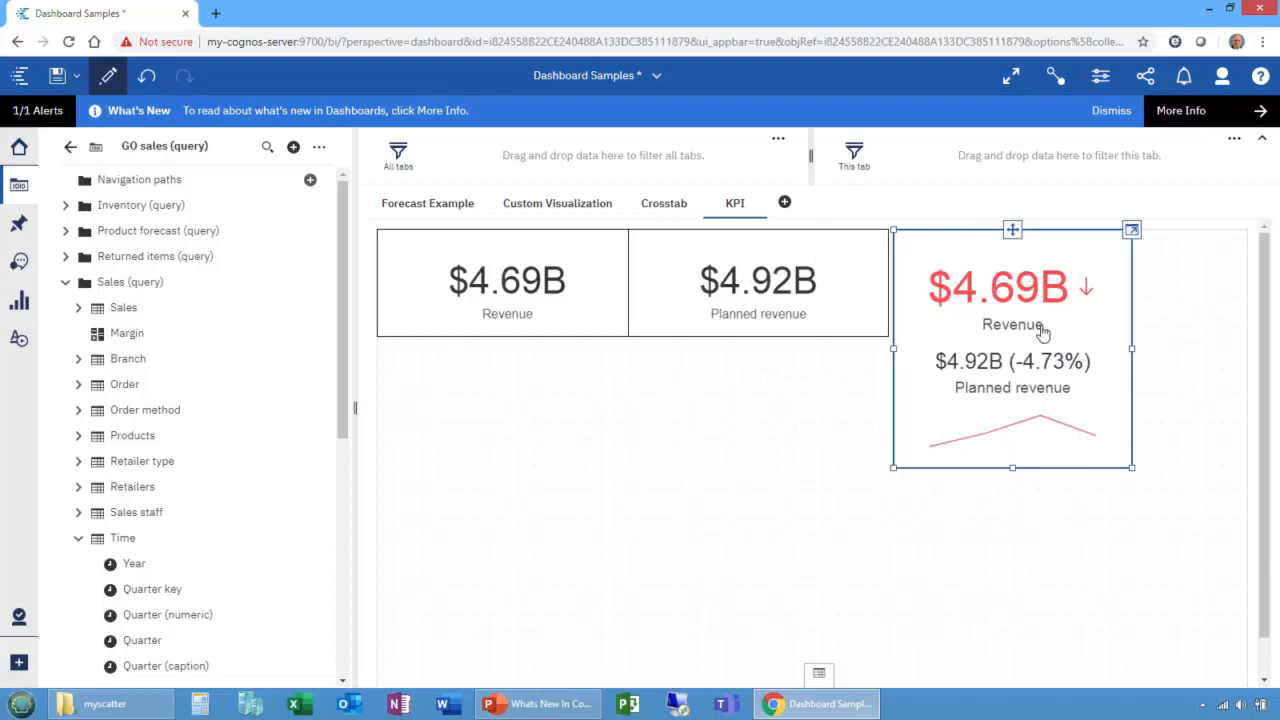
# Open the KPI's visualization properties and set the indicator shape of the red range below 100% to a smiley face.
pyautogui.moveTo(1043, 331)
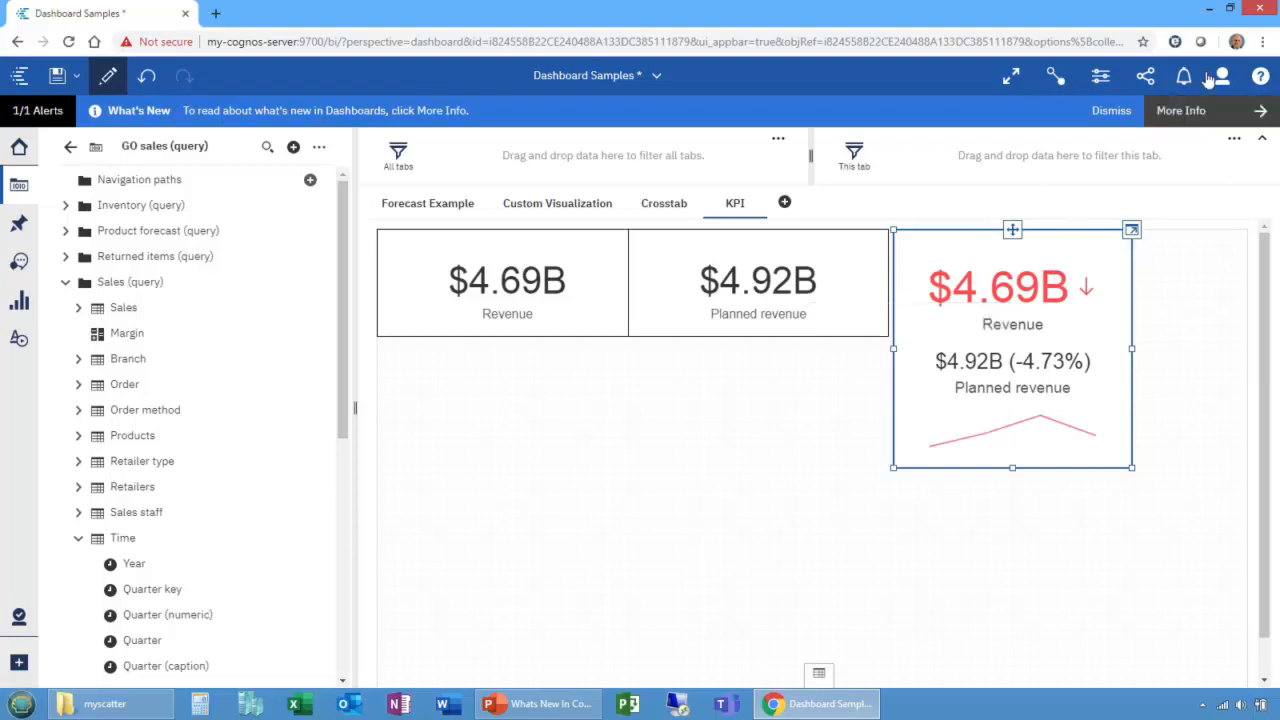
pyautogui.click(1100, 77)
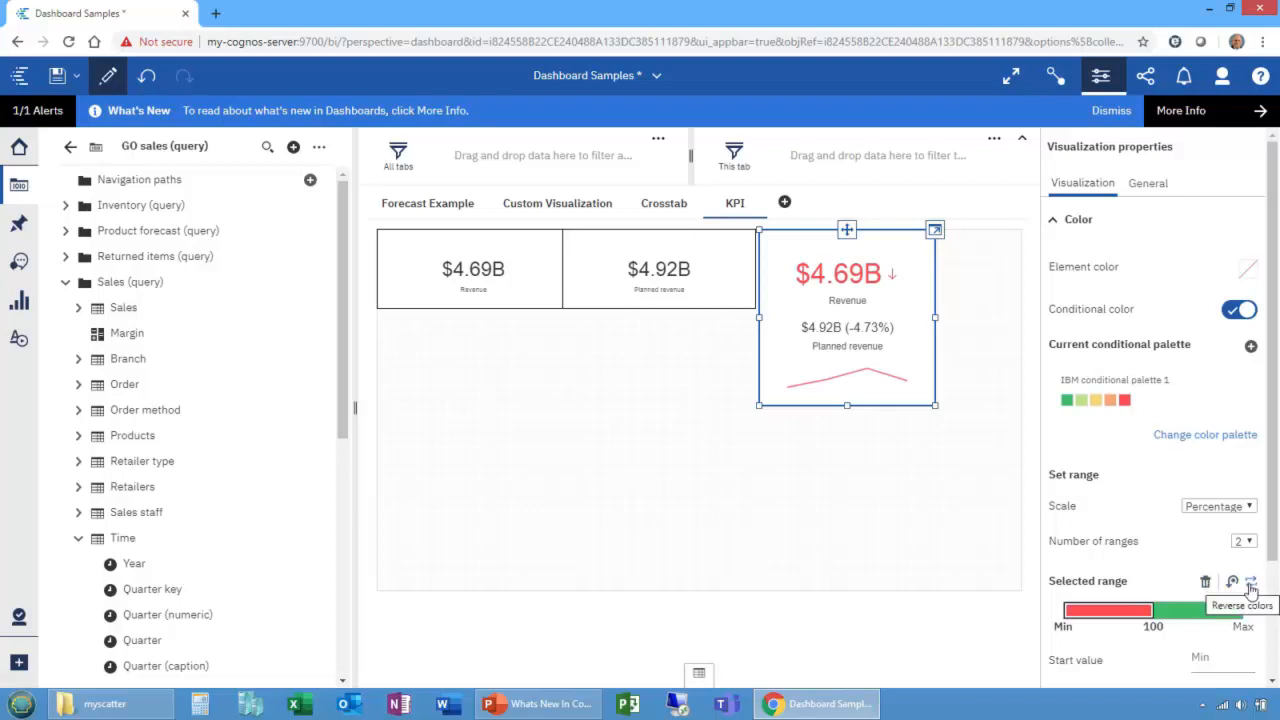
pyautogui.click(1108, 616)
pyautogui.scroll(-3, 1157, 533)
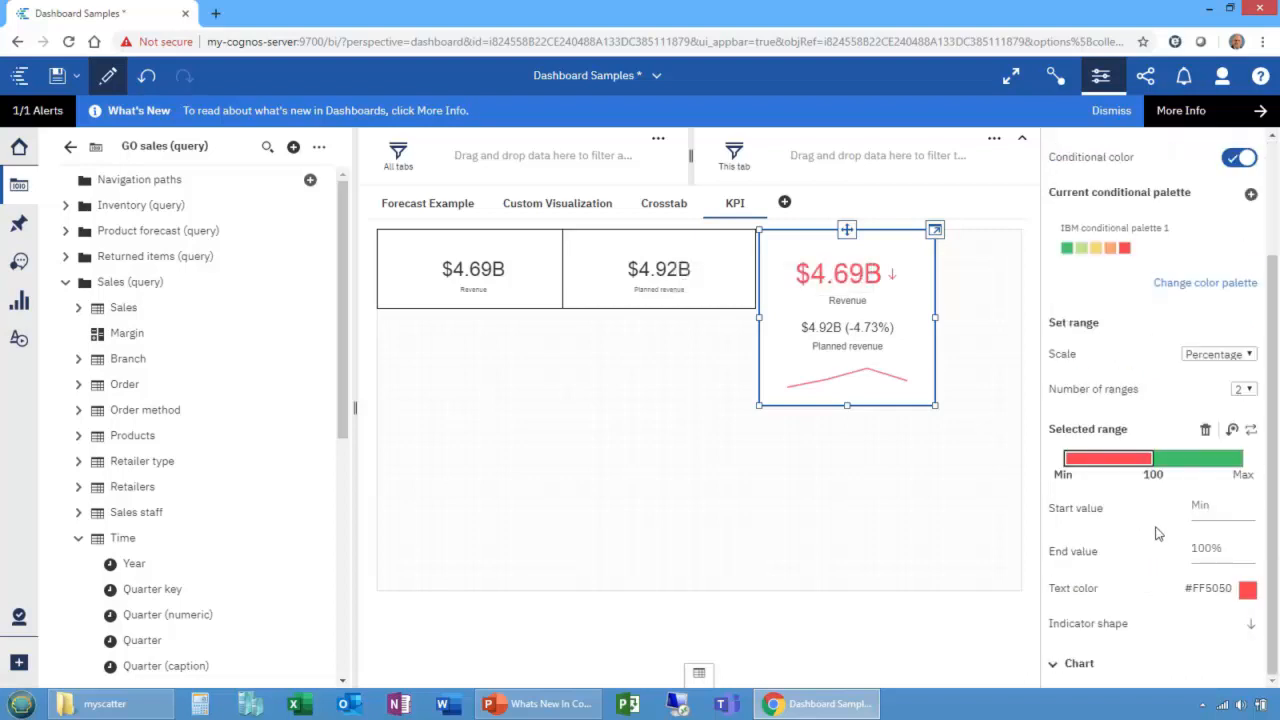
pyautogui.click(1249, 627)
pyautogui.click(1191, 572)
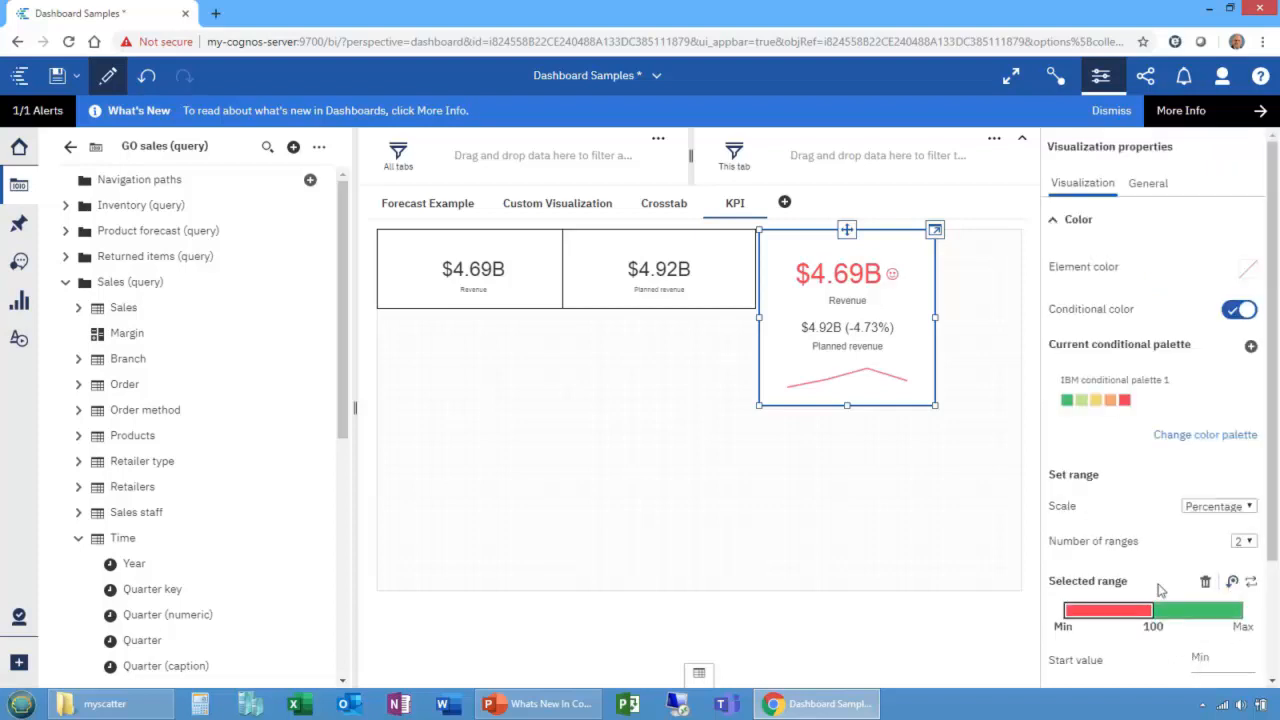
# Replace the red range's indicator shape with a neutral face.
pyautogui.scroll(-3, 1145, 560)
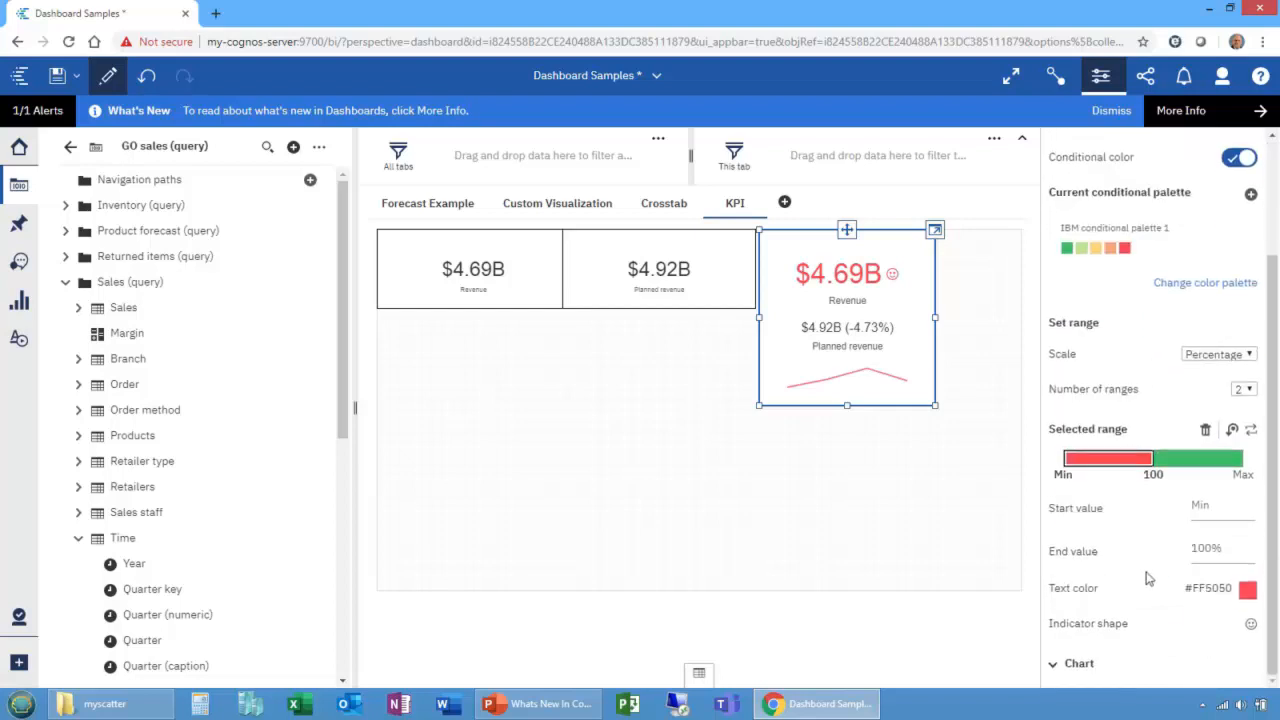
pyautogui.click(1250, 623)
pyautogui.scroll(3, 1220, 632)
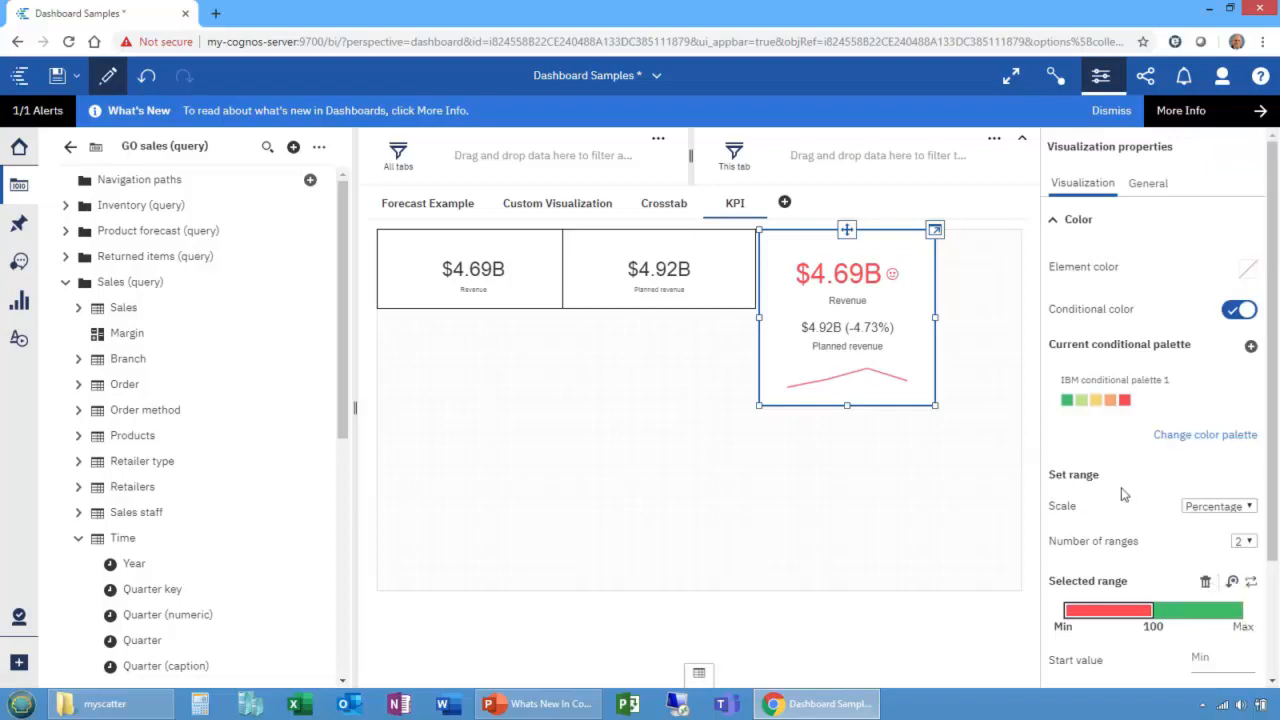
pyautogui.scroll(-1, 1122, 490)
pyautogui.scroll(-1, 1122, 490)
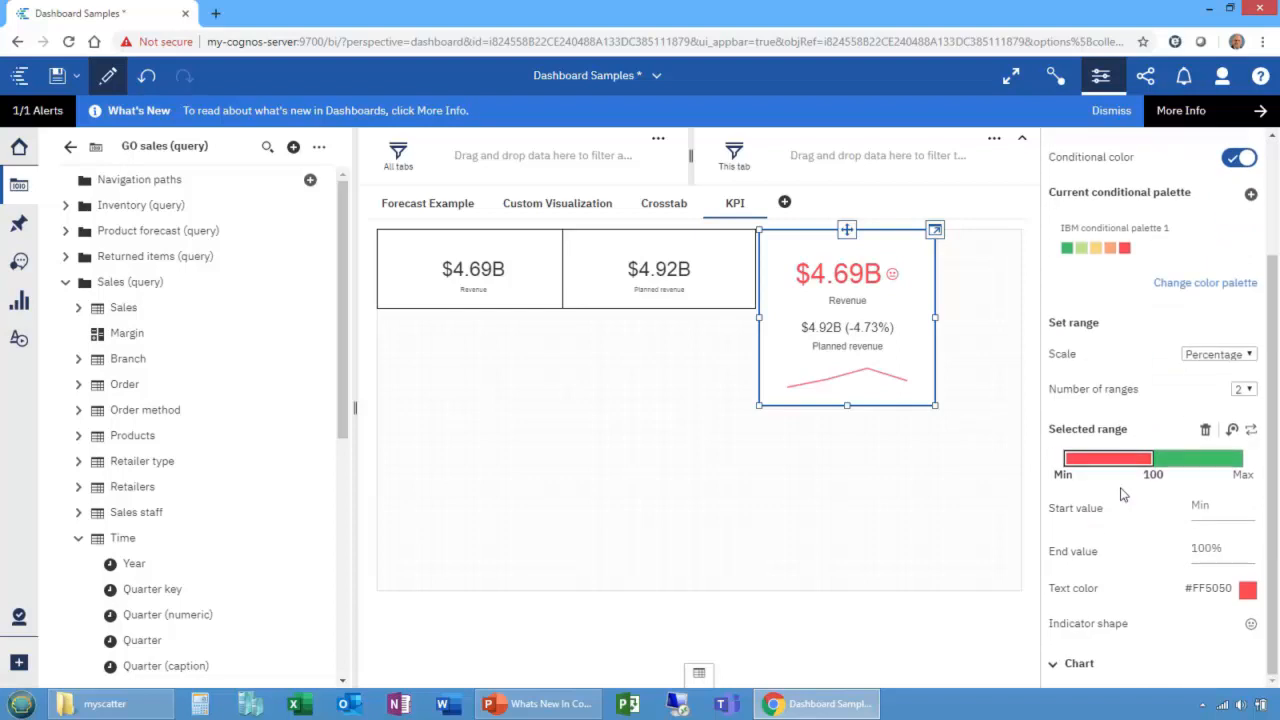
# Turn off the sparkline in the KPI's chart properties.
pyautogui.click(1079, 665)
pyautogui.scroll(-4, 1122, 632)
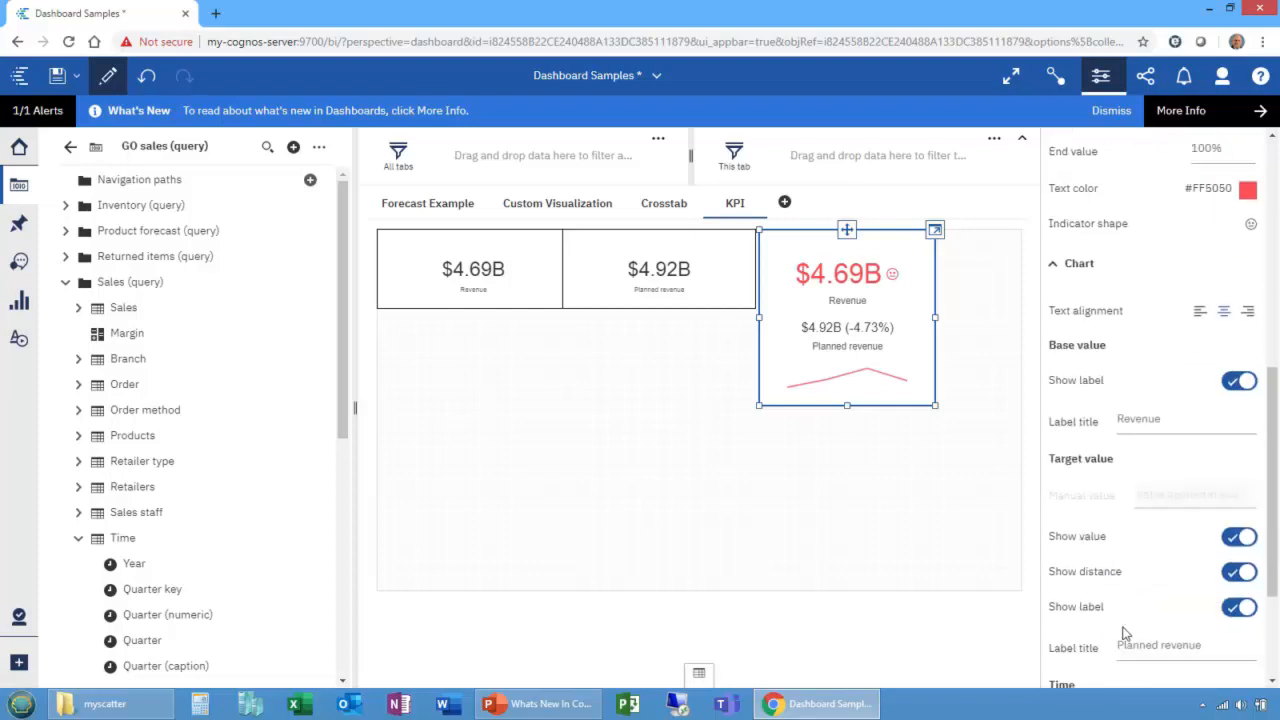
pyautogui.scroll(-3, 1120, 630)
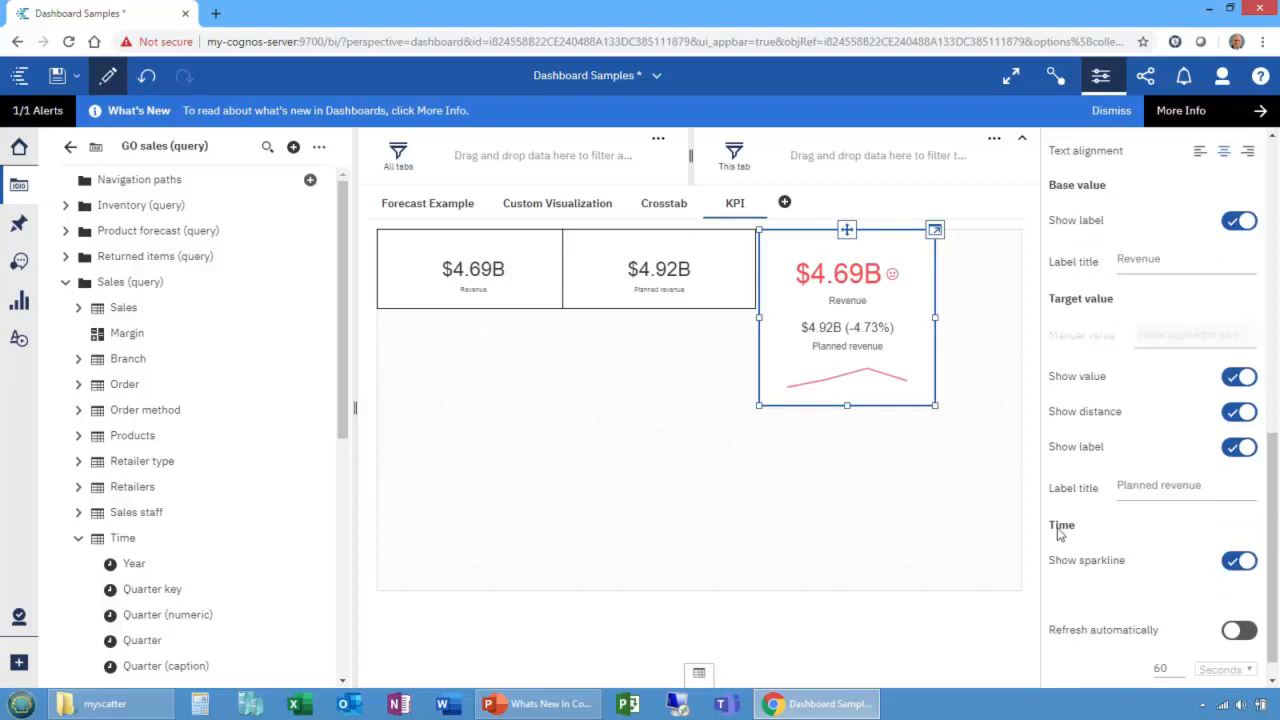
pyautogui.click(1237, 561)
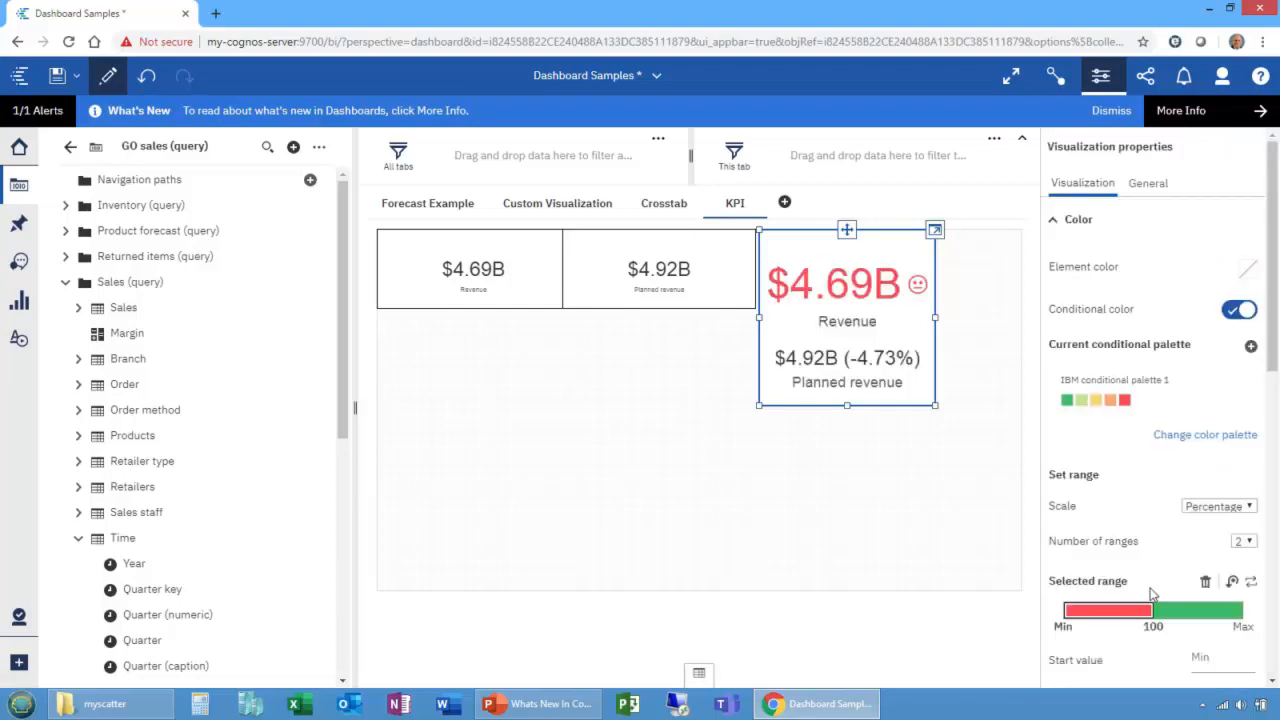
# Review the fields assigned to the KPI in its expanded view and return to the dashboard layout.
pyautogui.scroll(-5, 1158, 572)
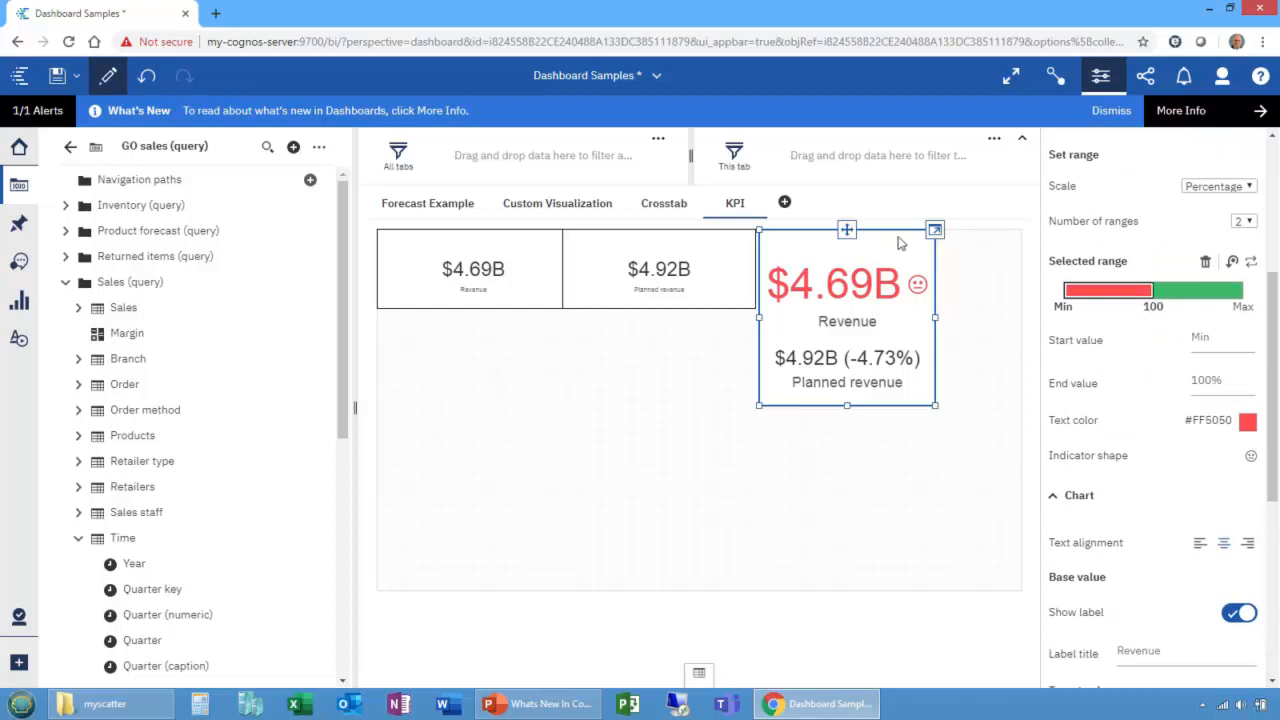
pyautogui.click(935, 231)
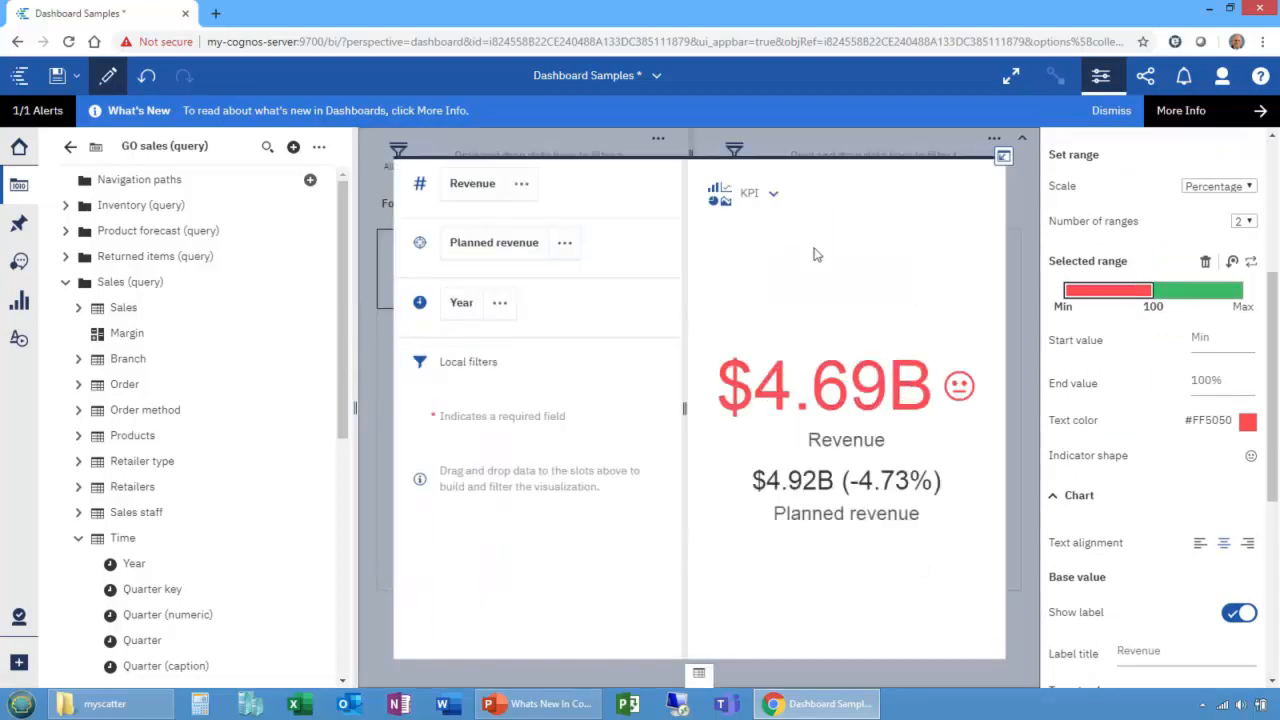
pyautogui.click(1003, 156)
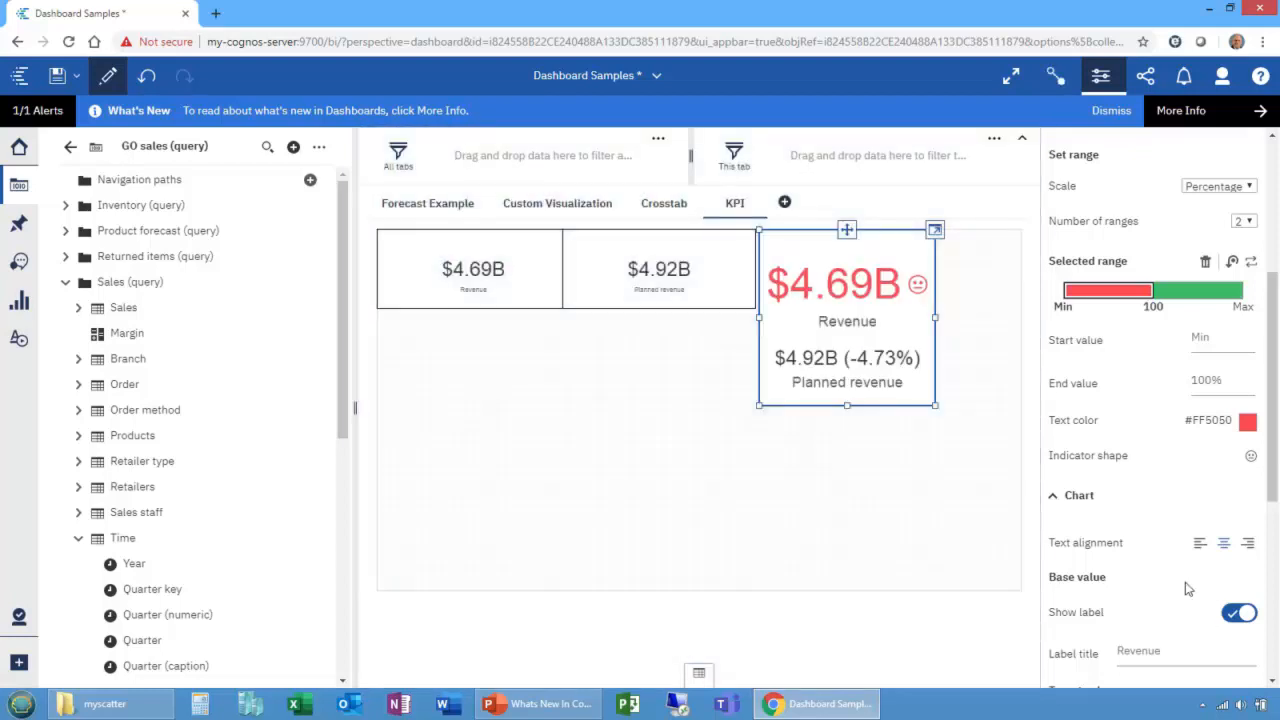
# Turn the KPI's sparkline back on in its chart properties.
pyautogui.scroll(-5, 1190, 590)
pyautogui.scroll(-1, 1188, 590)
pyautogui.click(1232, 532)
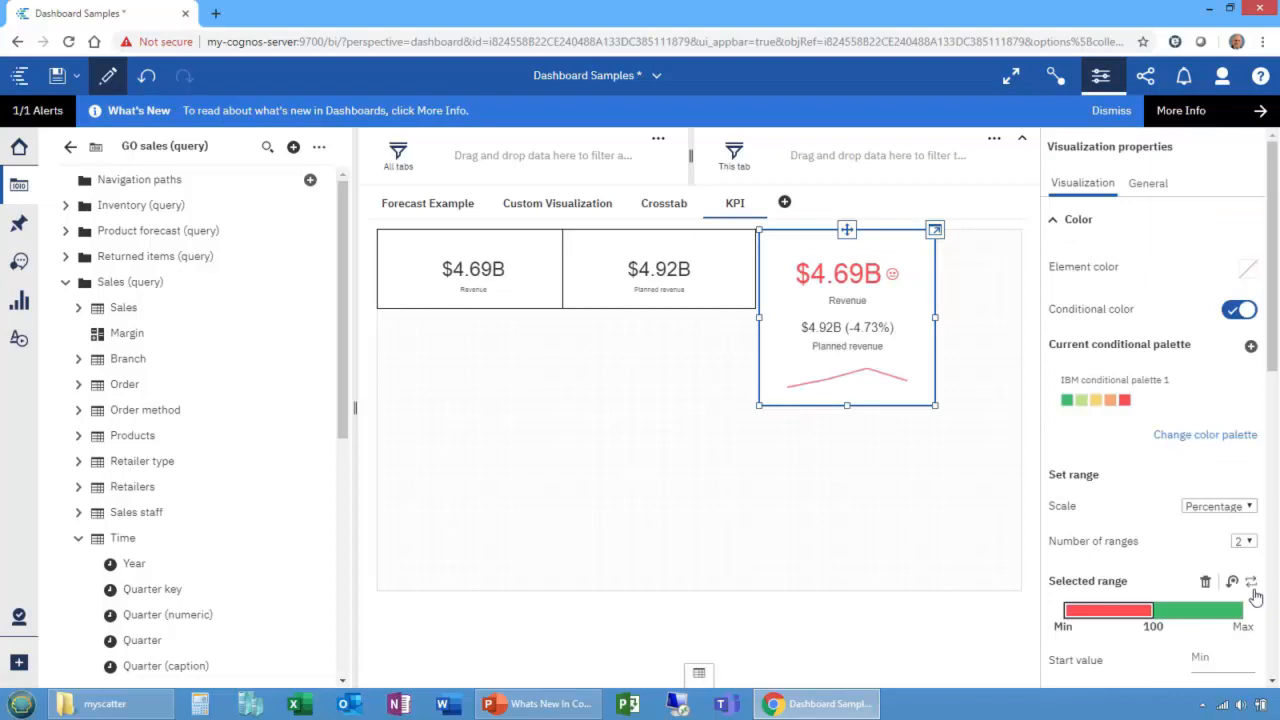
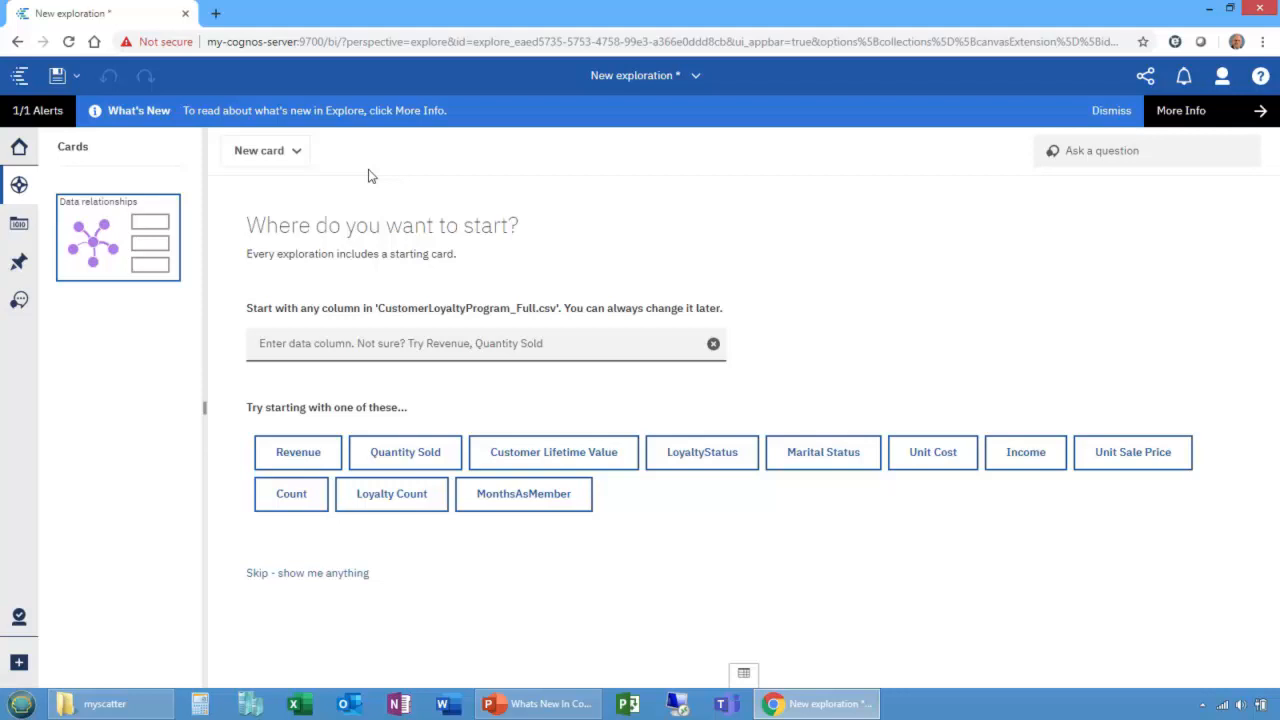
# Start the new exploration from the Revenue column of the customer loyalty data.
pyautogui.click(300, 452)
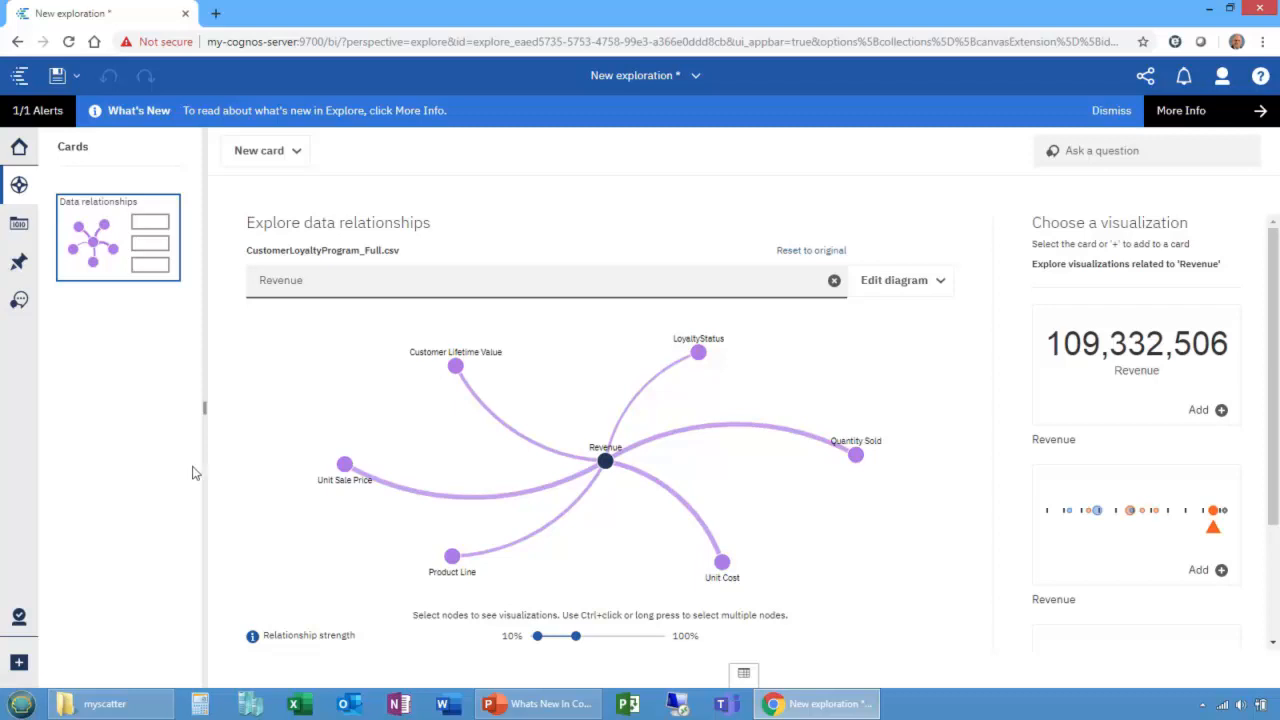
pyautogui.moveTo(566, 642)
# Show the secondary relationships in the Revenue diagram and hide them again.
pyautogui.click(895, 288)
pyautogui.click(798, 350)
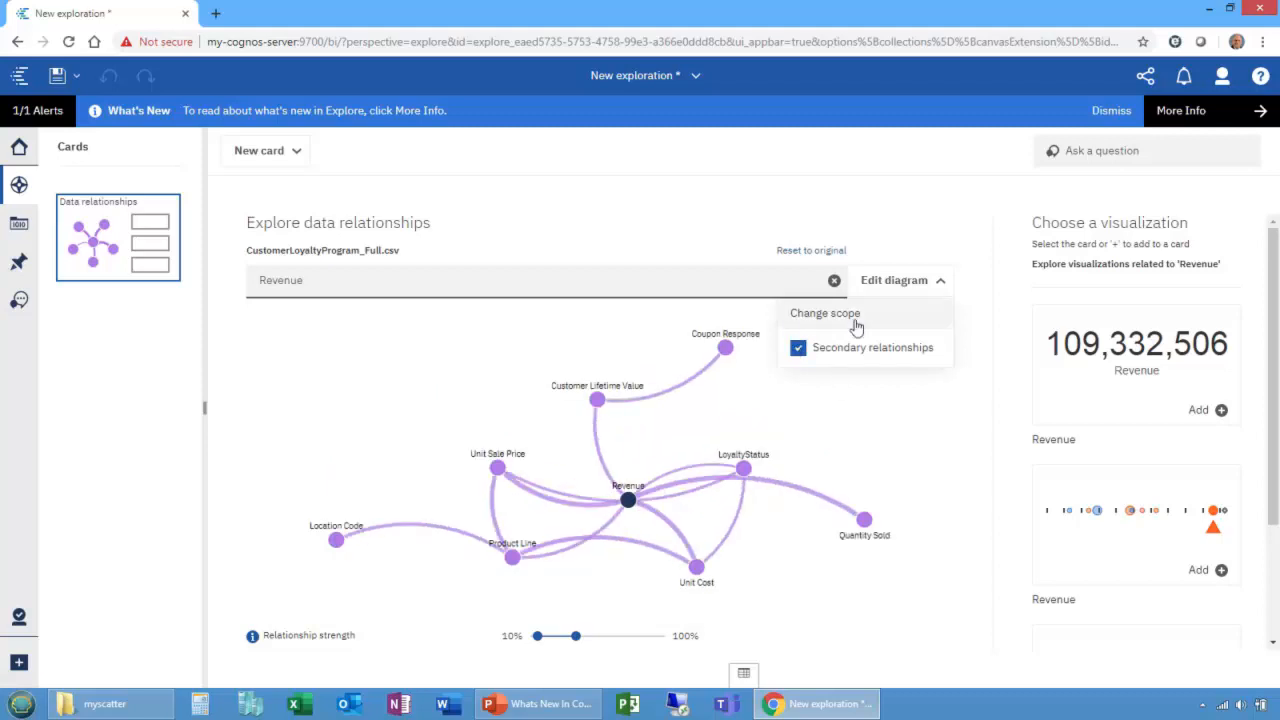
pyautogui.click(799, 348)
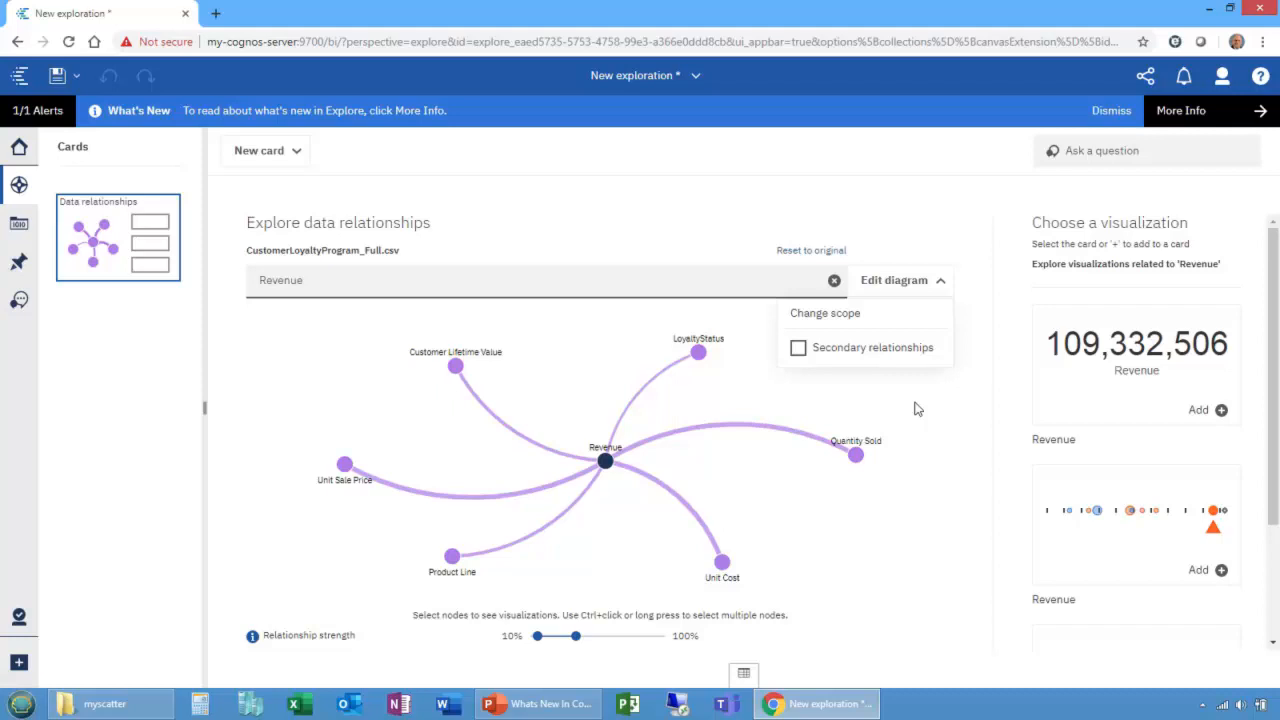
# Look at the suggested visualizations for the Quantity Sold and LoyaltyStatus nodes of the relationship diagram.
pyautogui.moveTo(606, 464)
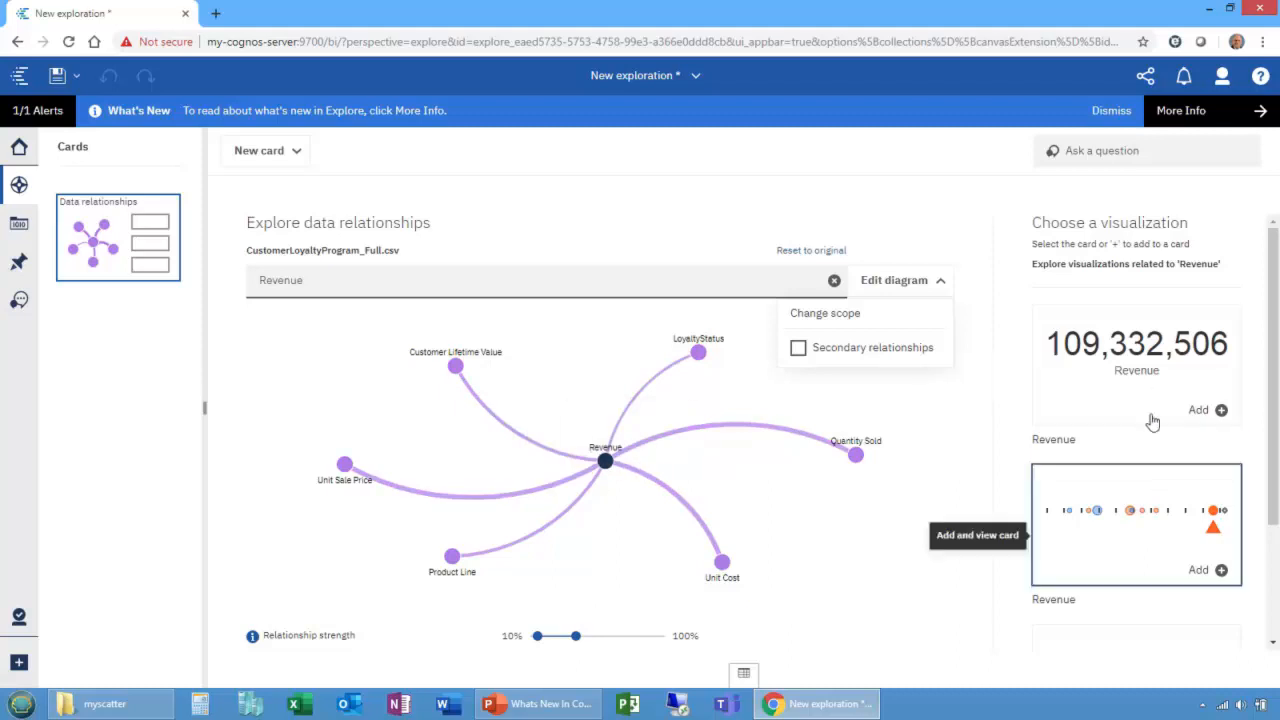
pyautogui.click(855, 456)
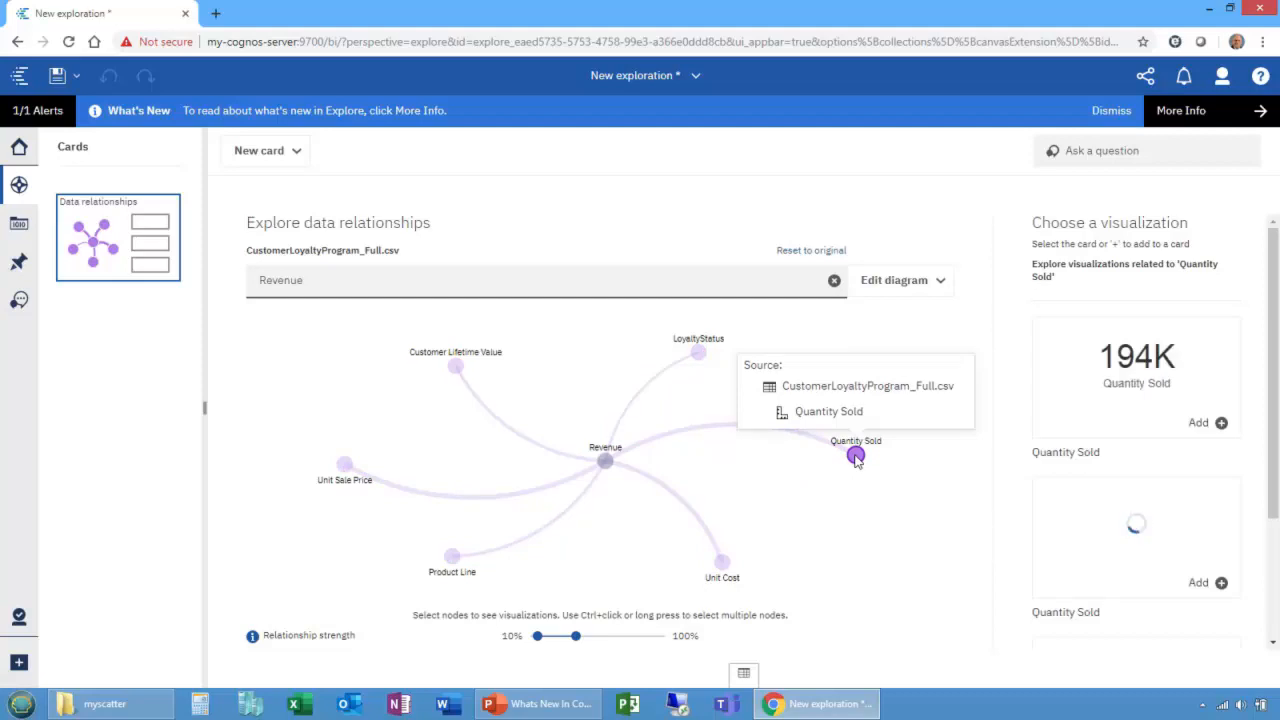
pyautogui.click(697, 354)
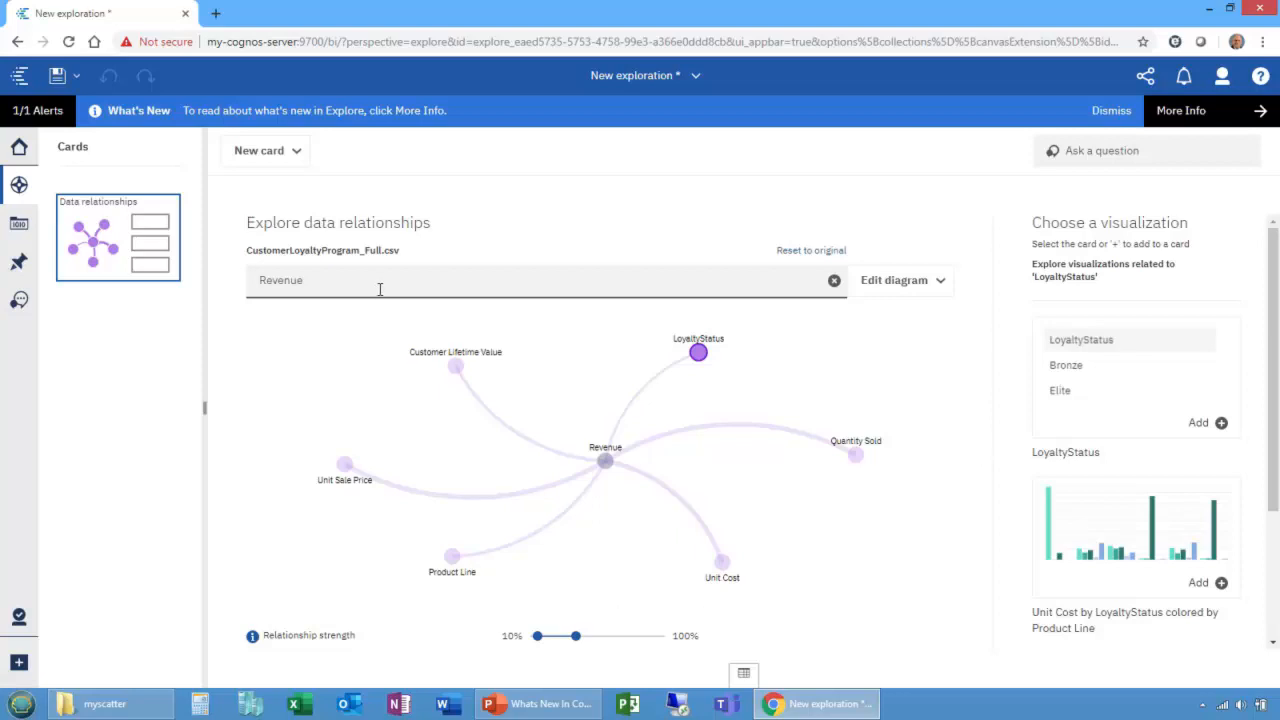
# Replace Revenue with Quantity Sold as the starting field of the data relationships diagram.
pyautogui.click(834, 281)
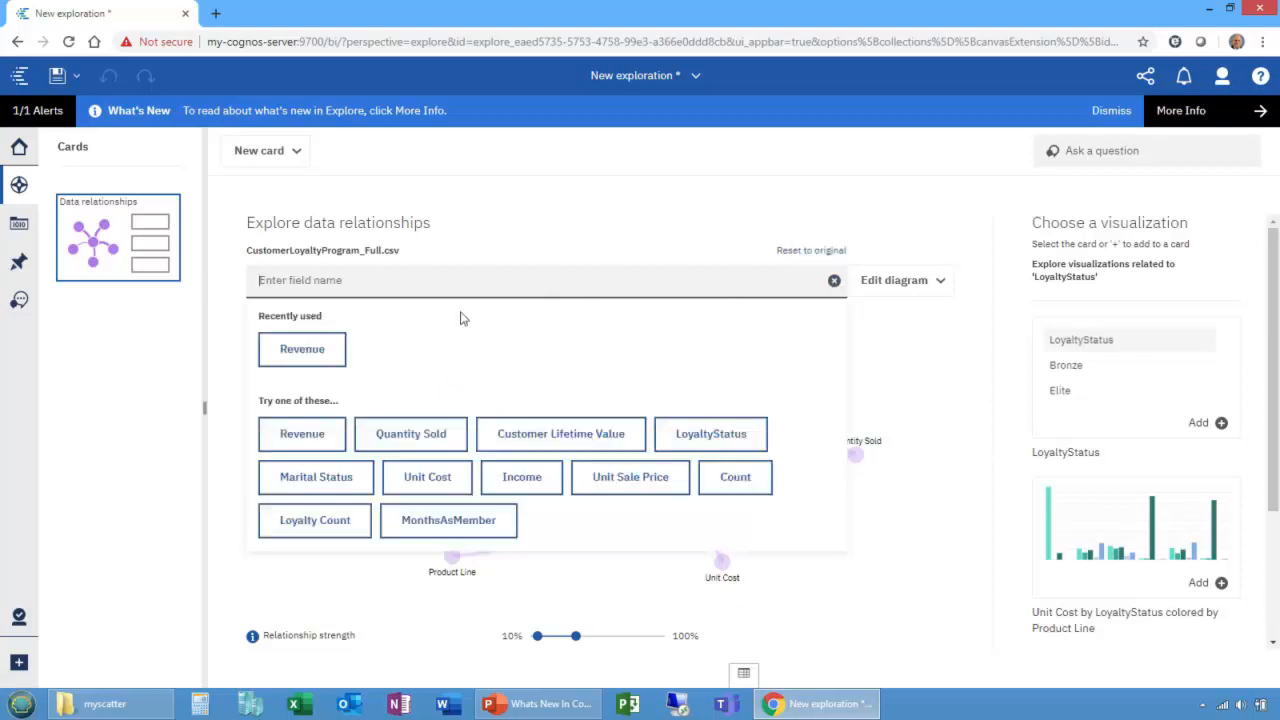
pyautogui.click(415, 440)
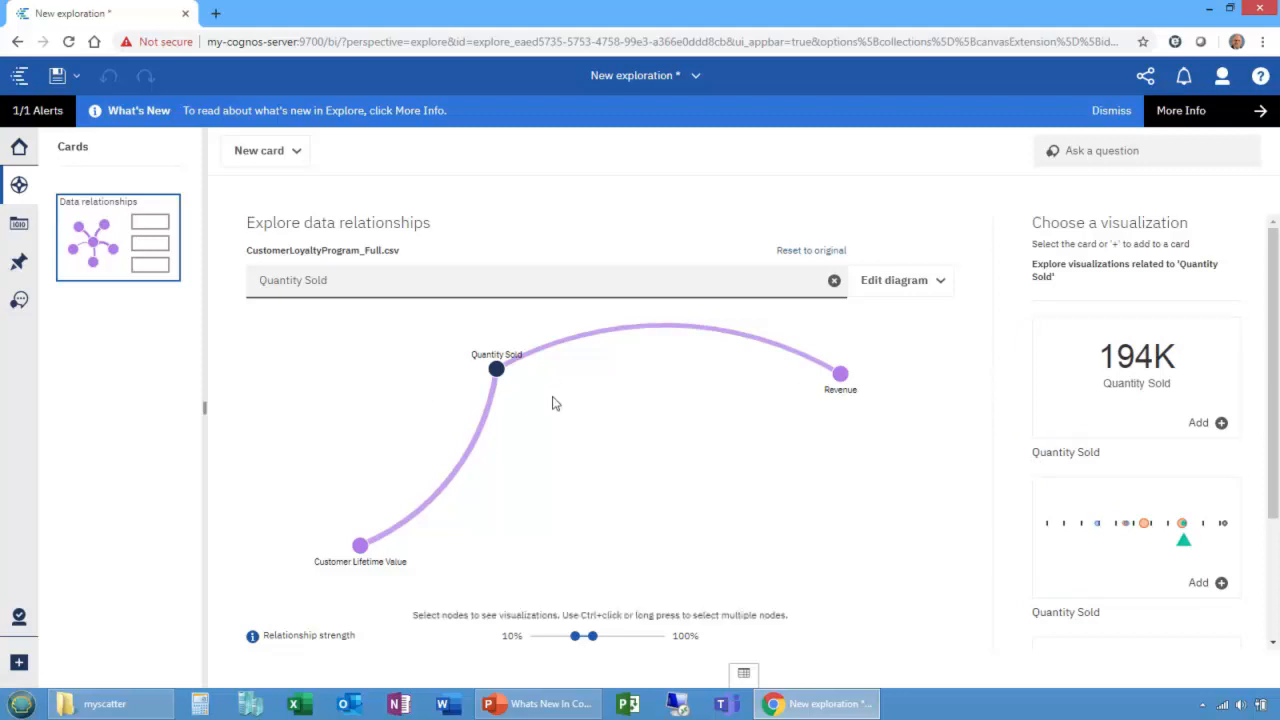
# Add a single card to the exploration with a Column visualization.
pyautogui.click(247, 150)
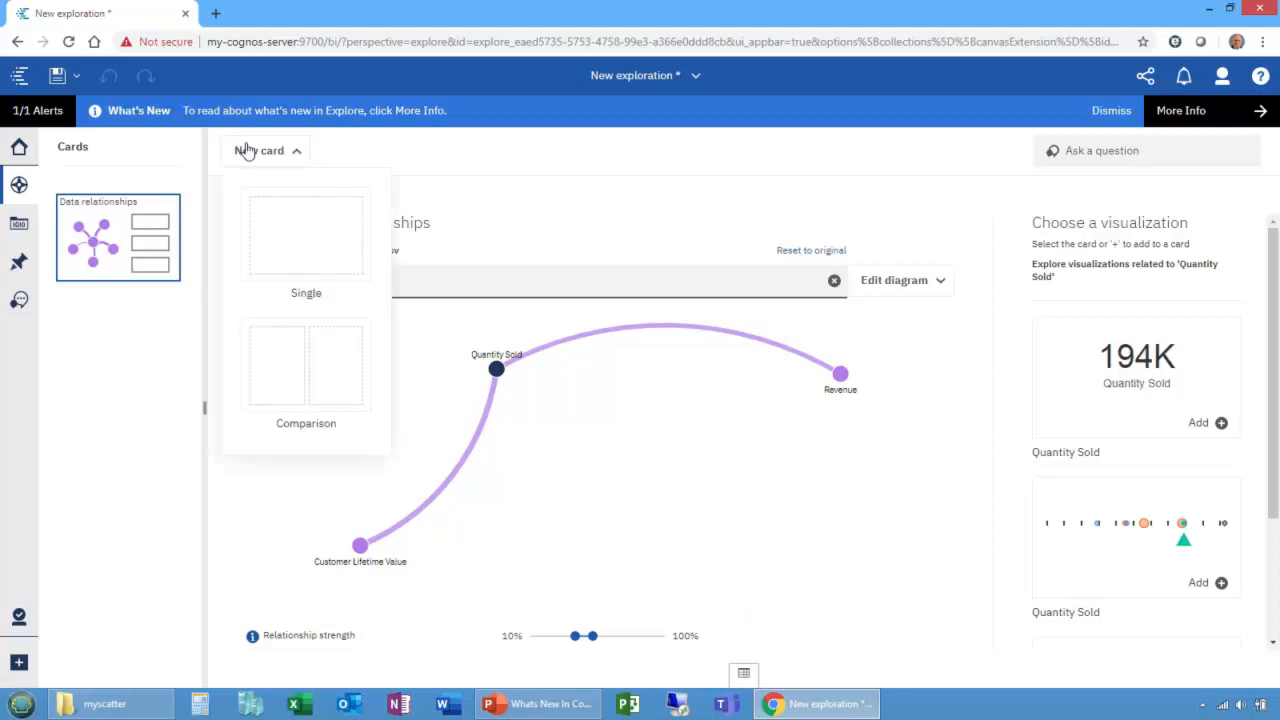
pyautogui.click(300, 226)
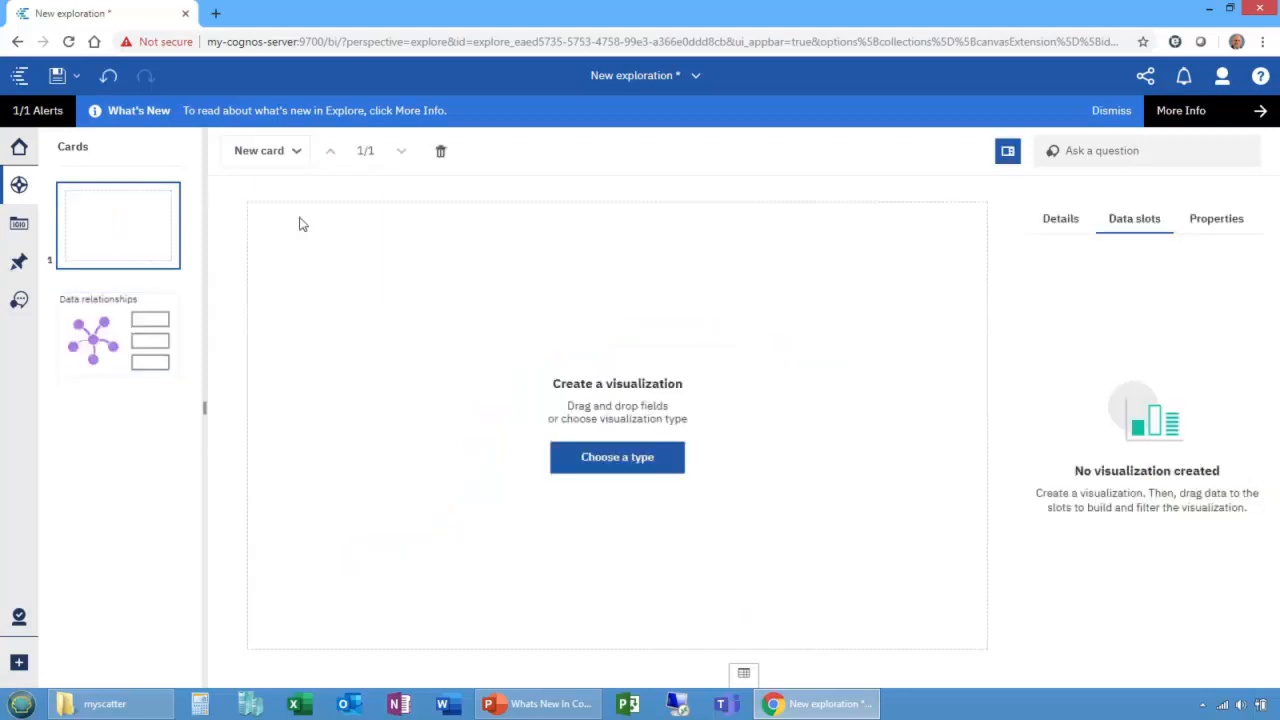
pyautogui.click(586, 460)
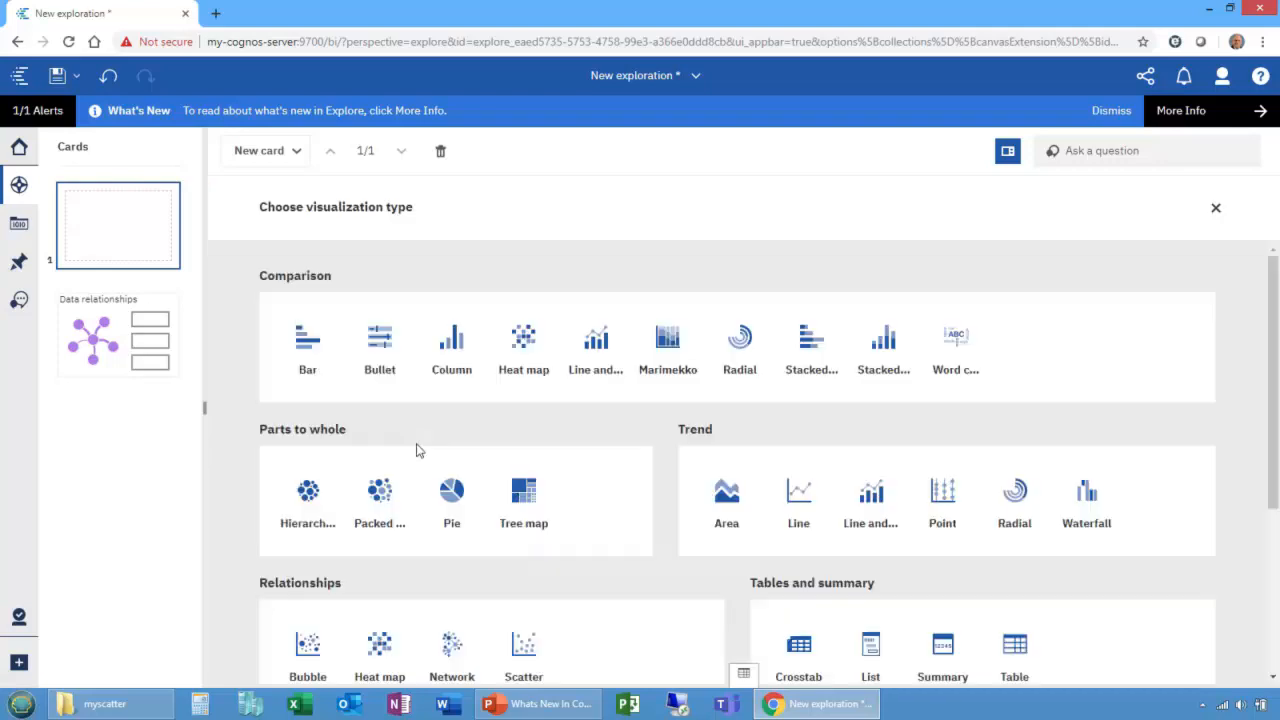
pyautogui.click(440, 360)
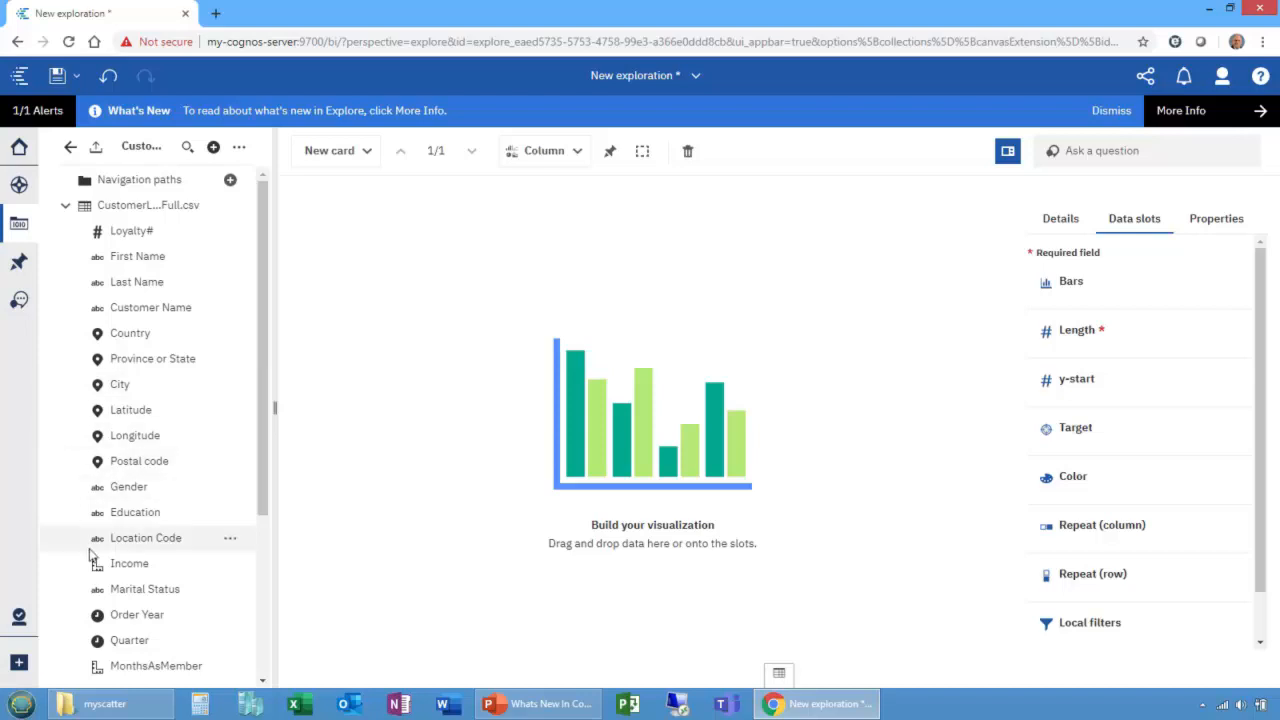
# Assign Product Line to the column chart's Bars and Customer Lifetime Value to its Length.
pyautogui.scroll(-3, 168, 515)
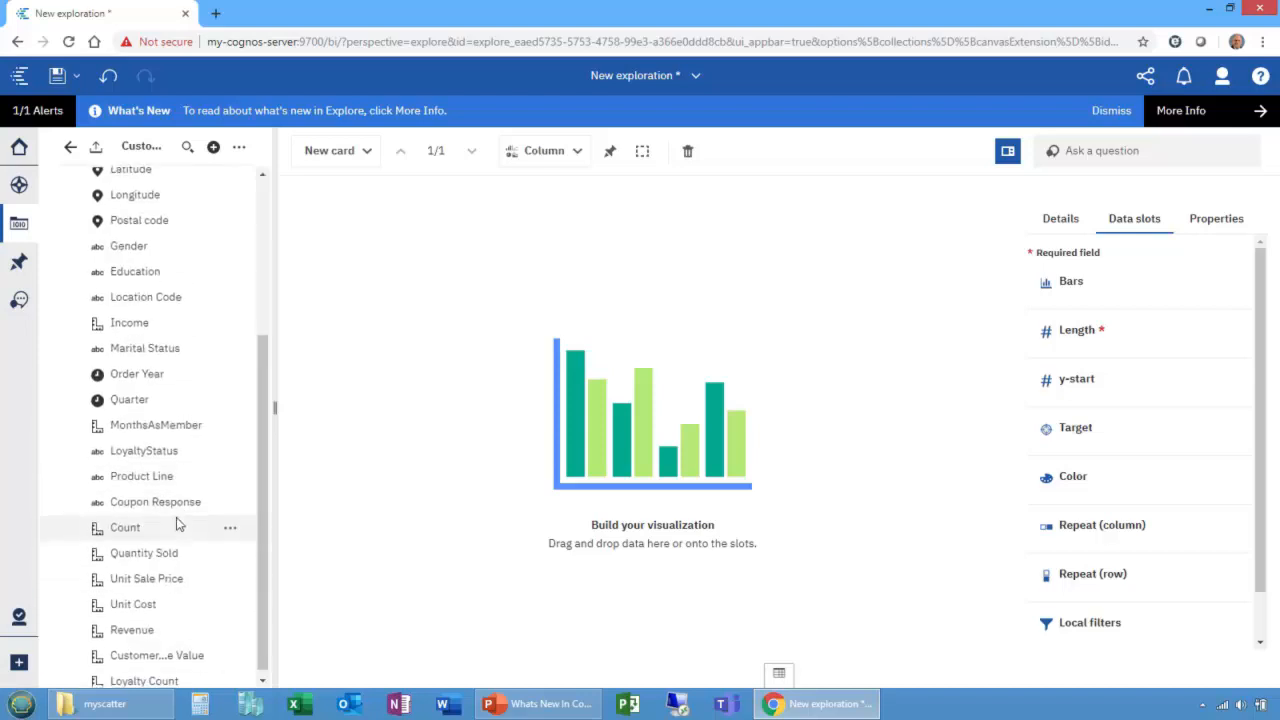
pyautogui.moveTo(160, 478); pyautogui.dragTo(1118, 296)
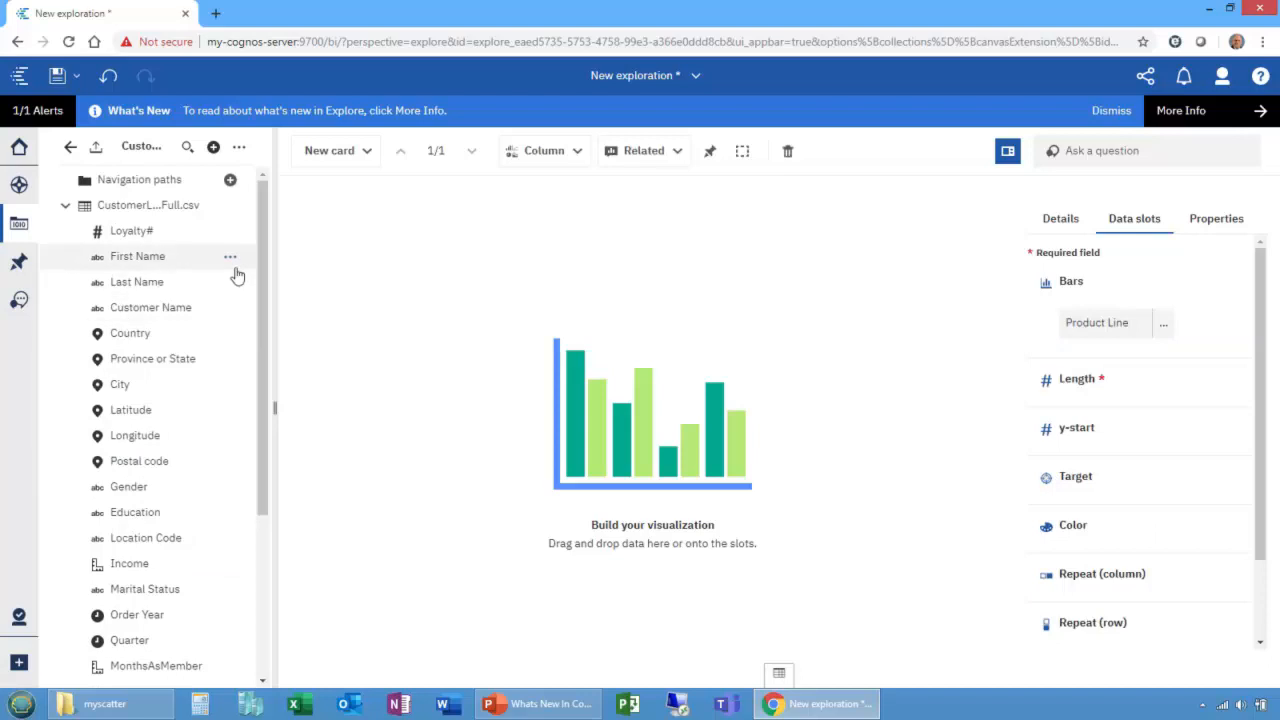
pyautogui.moveTo(264, 377); pyautogui.dragTo(277, 523)
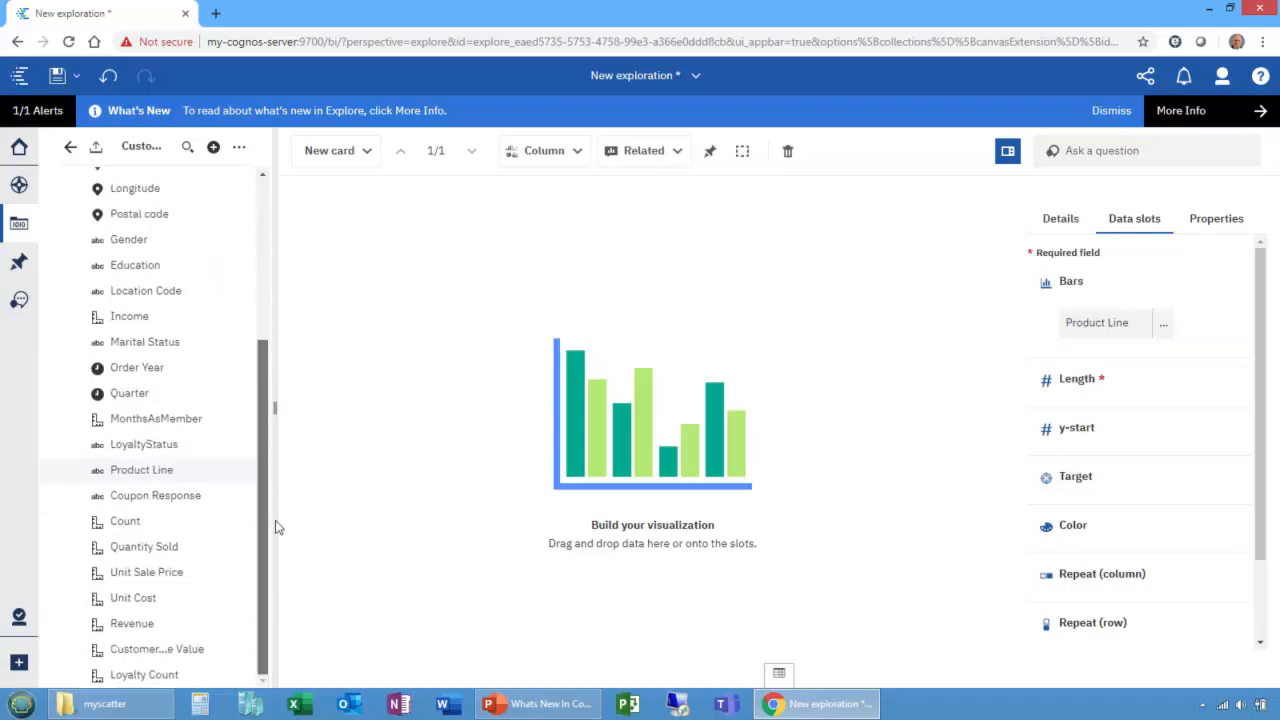
pyautogui.moveTo(120, 650); pyautogui.dragTo(1100, 376)
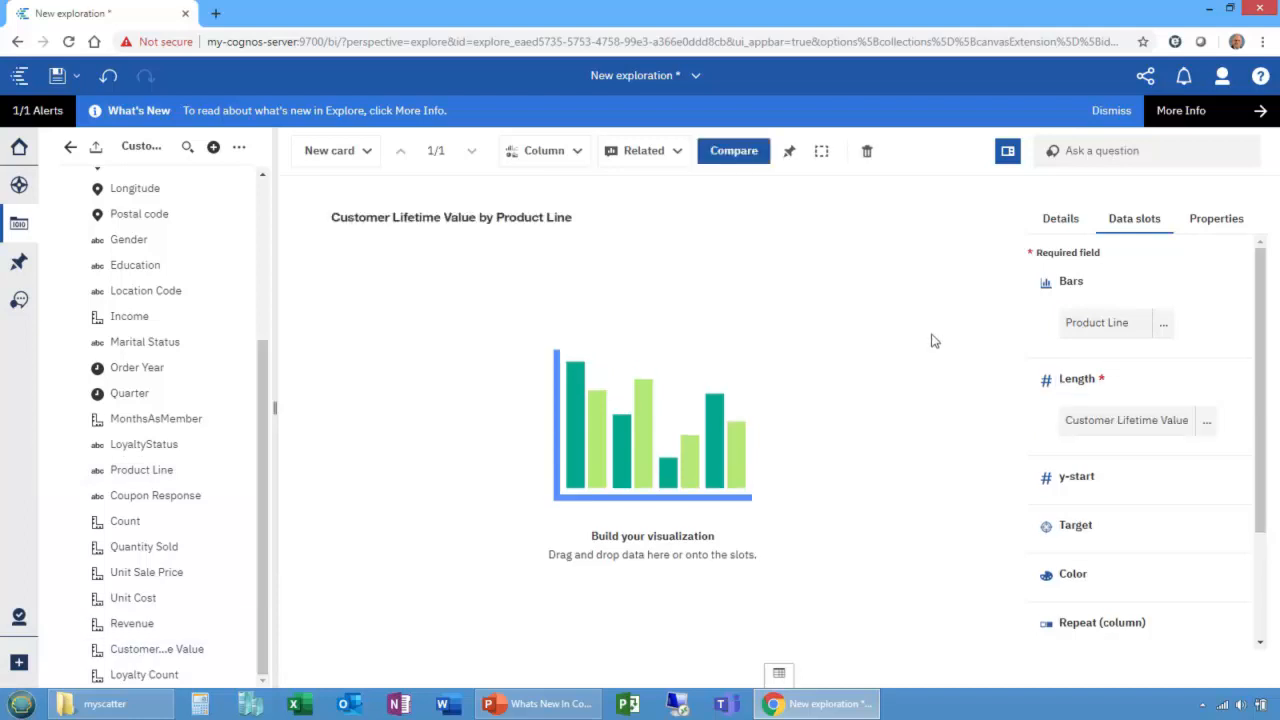
pyautogui.moveTo(683, 398)
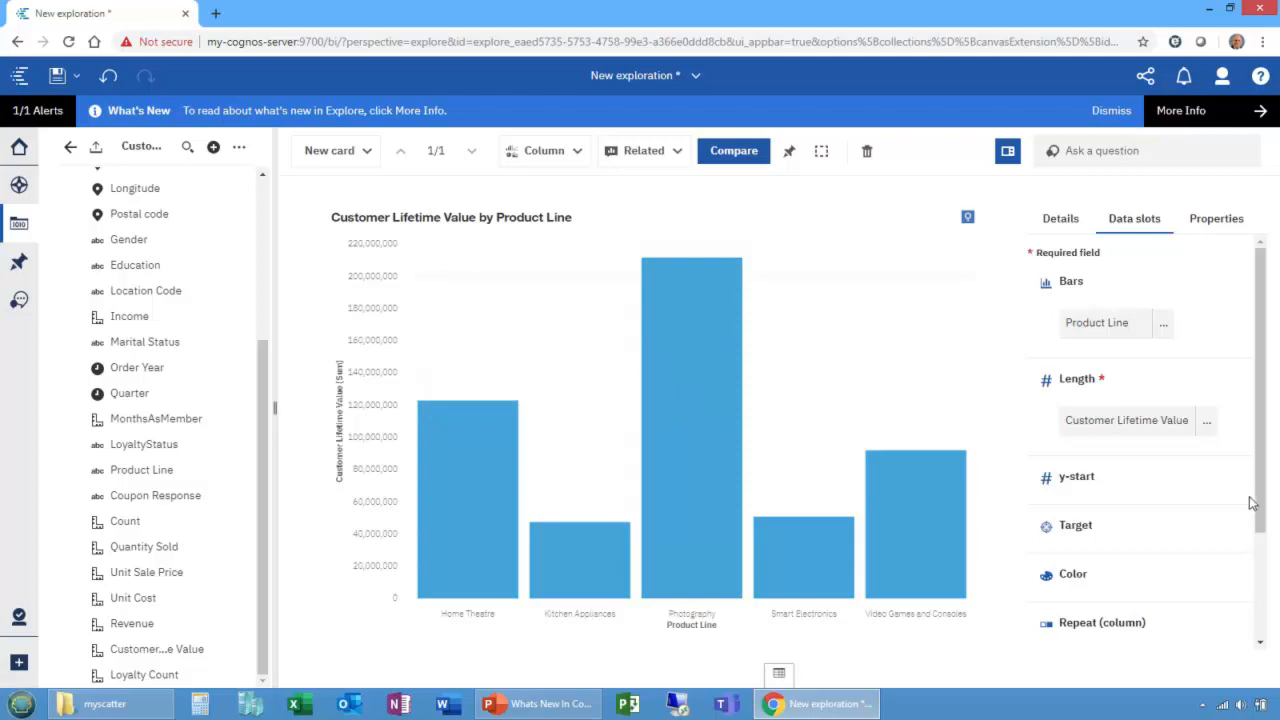
# Add a local LoyaltyStatus filter to the column chart that includes Gold, Platinum and Silver.
pyautogui.scroll(-3, 1252, 503)
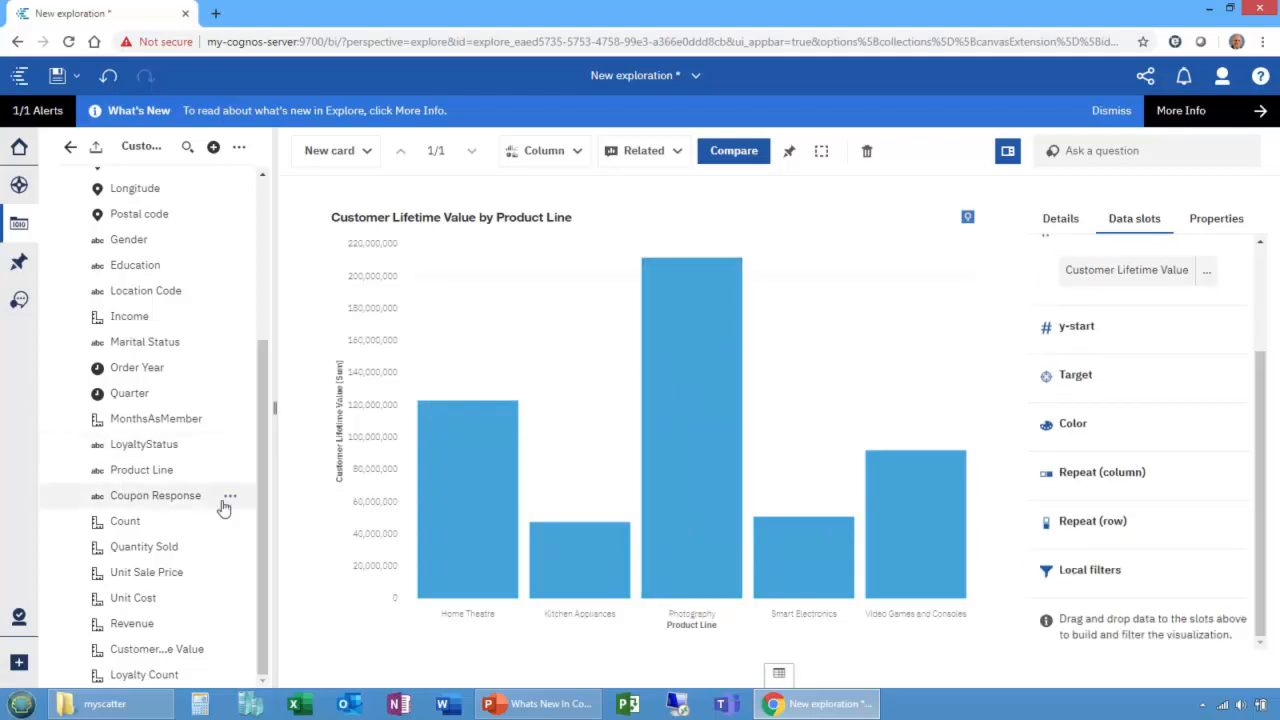
pyautogui.moveTo(143, 448); pyautogui.dragTo(1085, 593)
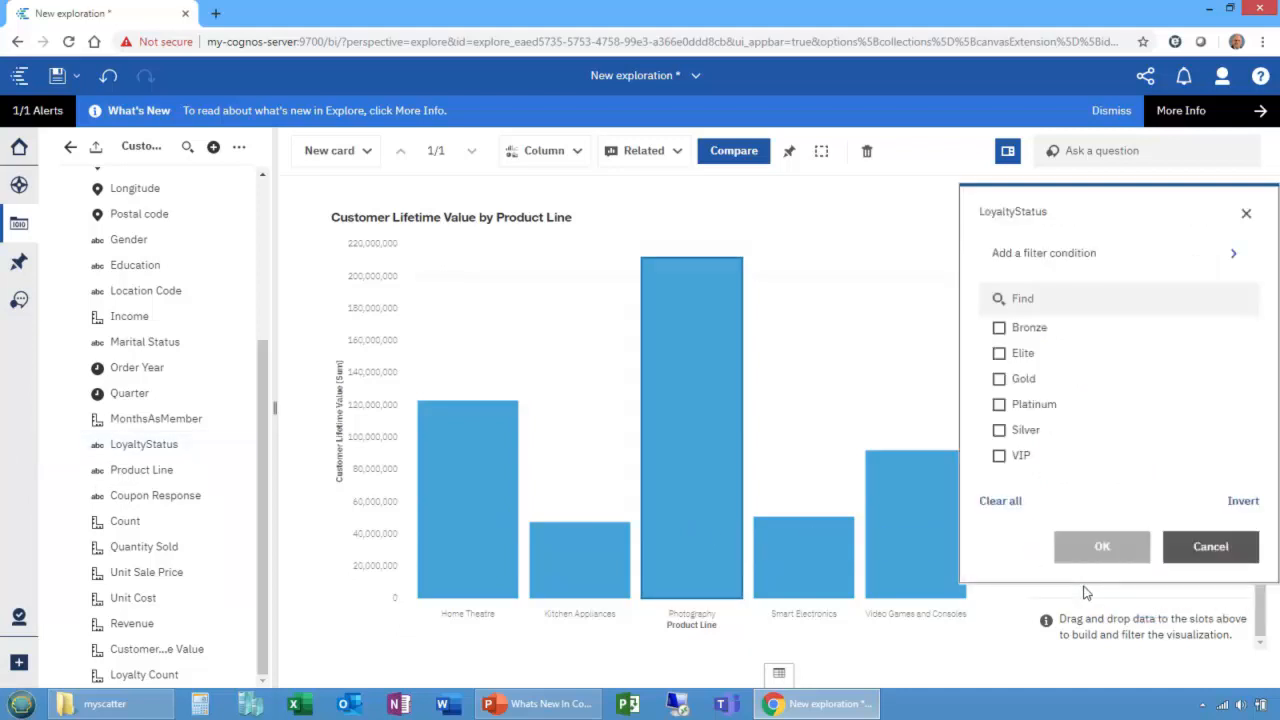
pyautogui.click(999, 379)
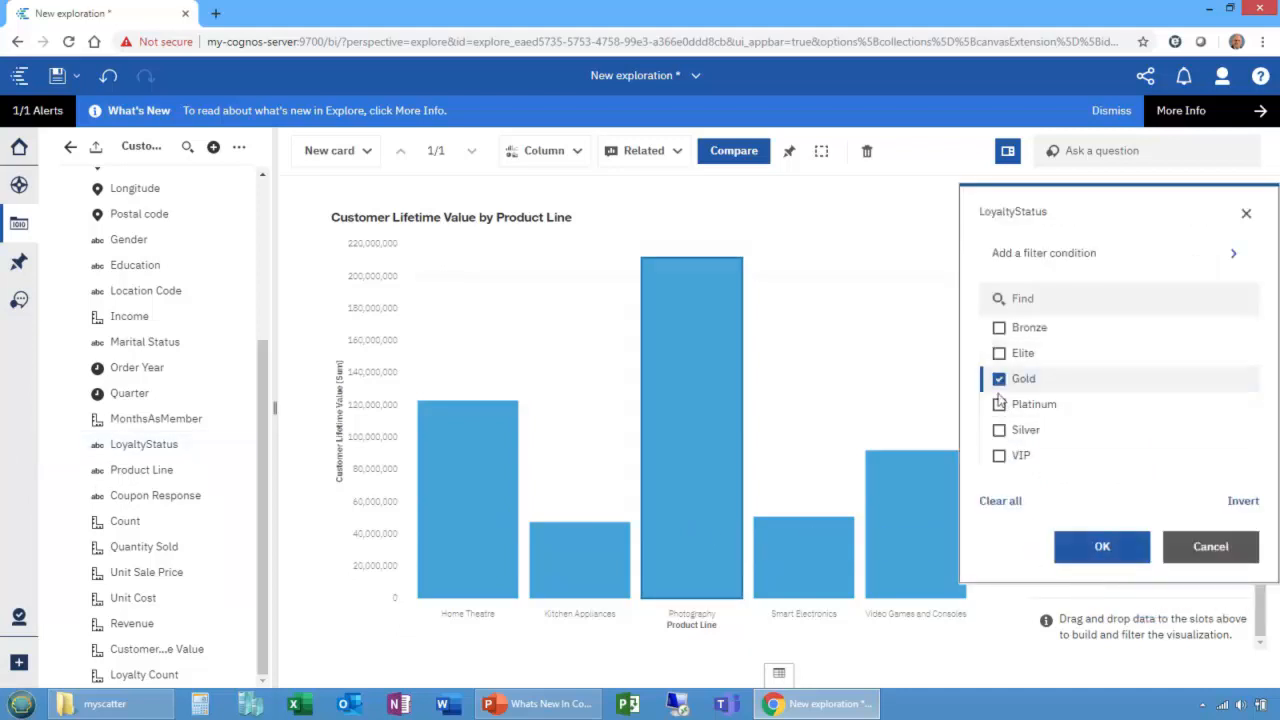
pyautogui.click(999, 404)
pyautogui.click(999, 430)
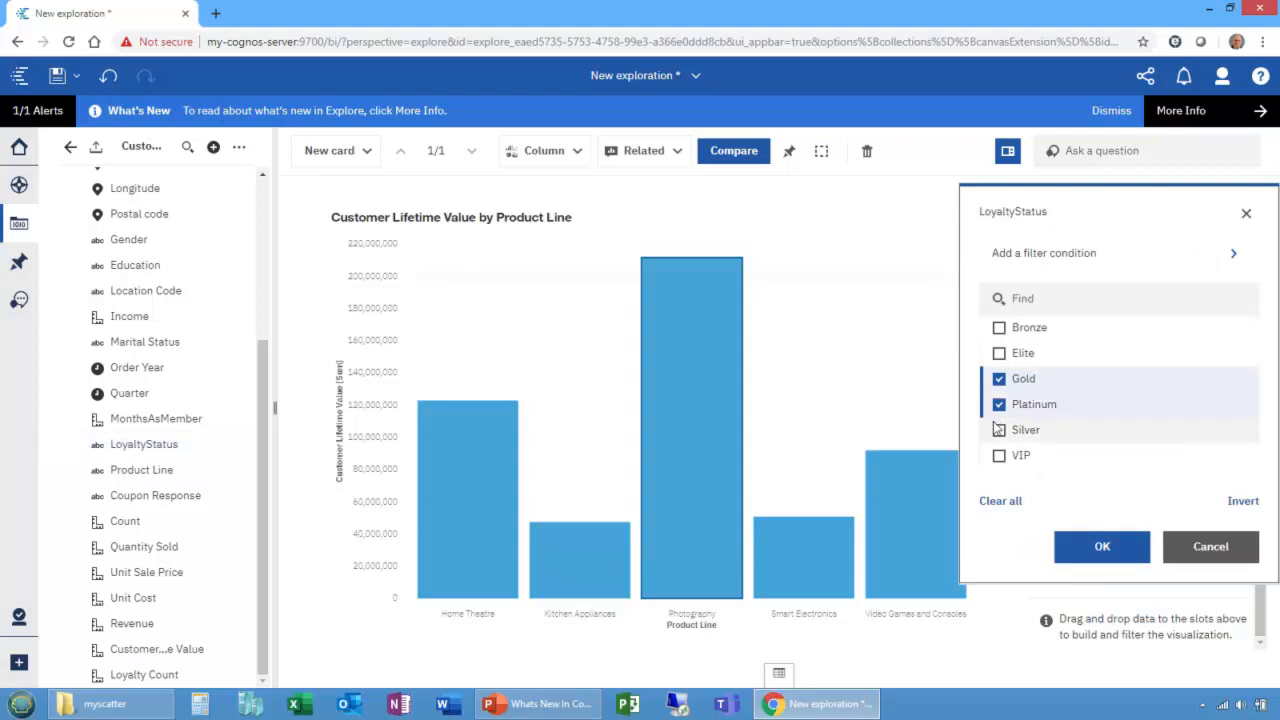
pyautogui.click(1087, 552)
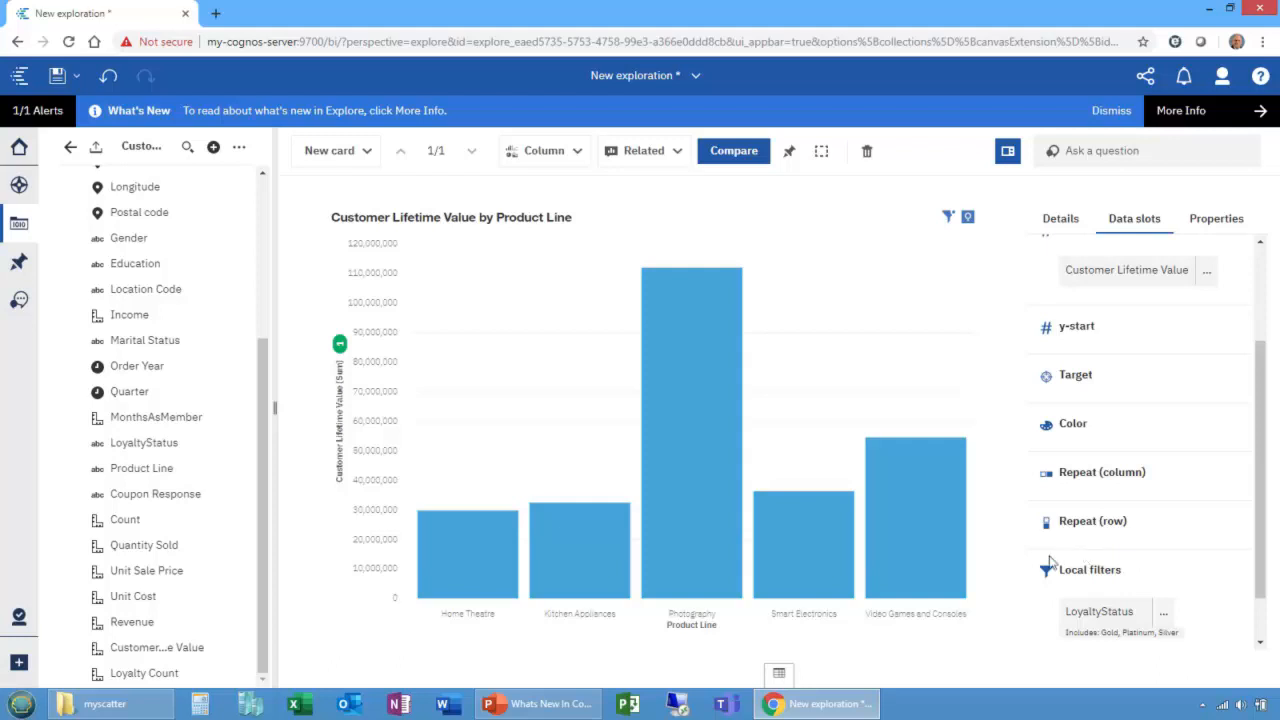
# Create a comparison card from the column chart using the recommended inverted LoyaltyStatus filter.
pyautogui.click(735, 152)
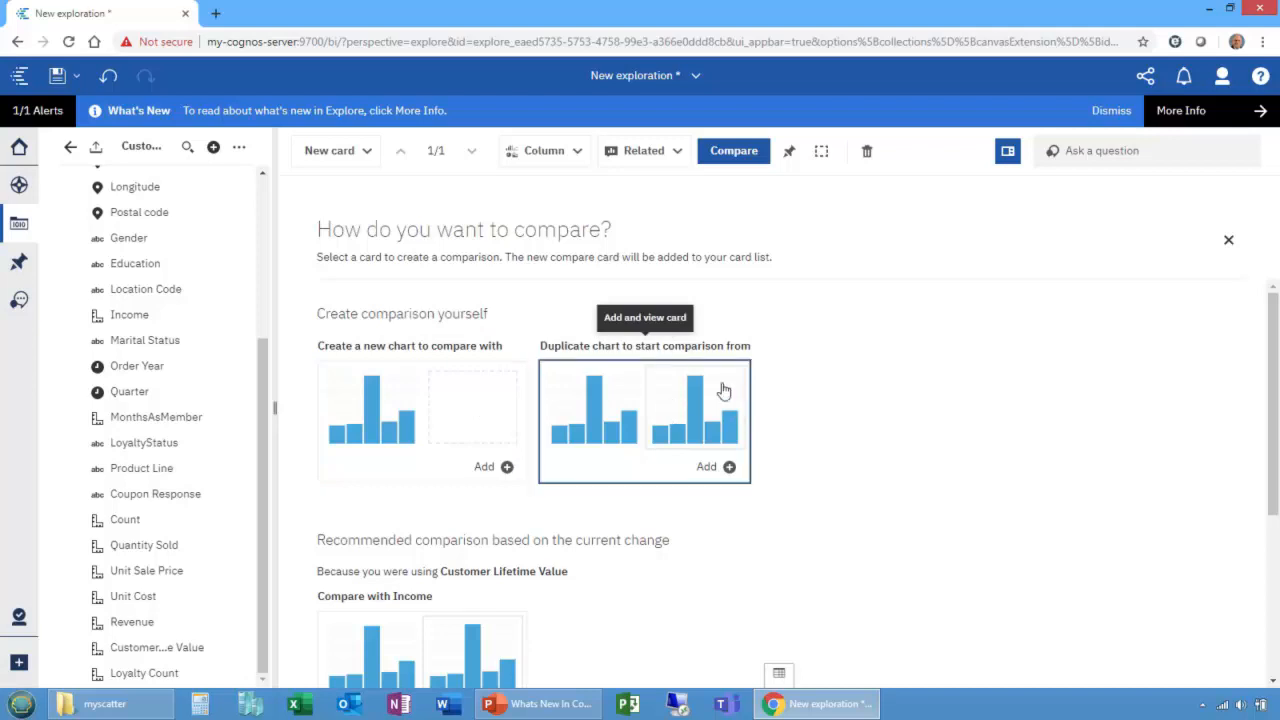
pyautogui.scroll(-2, 724, 391)
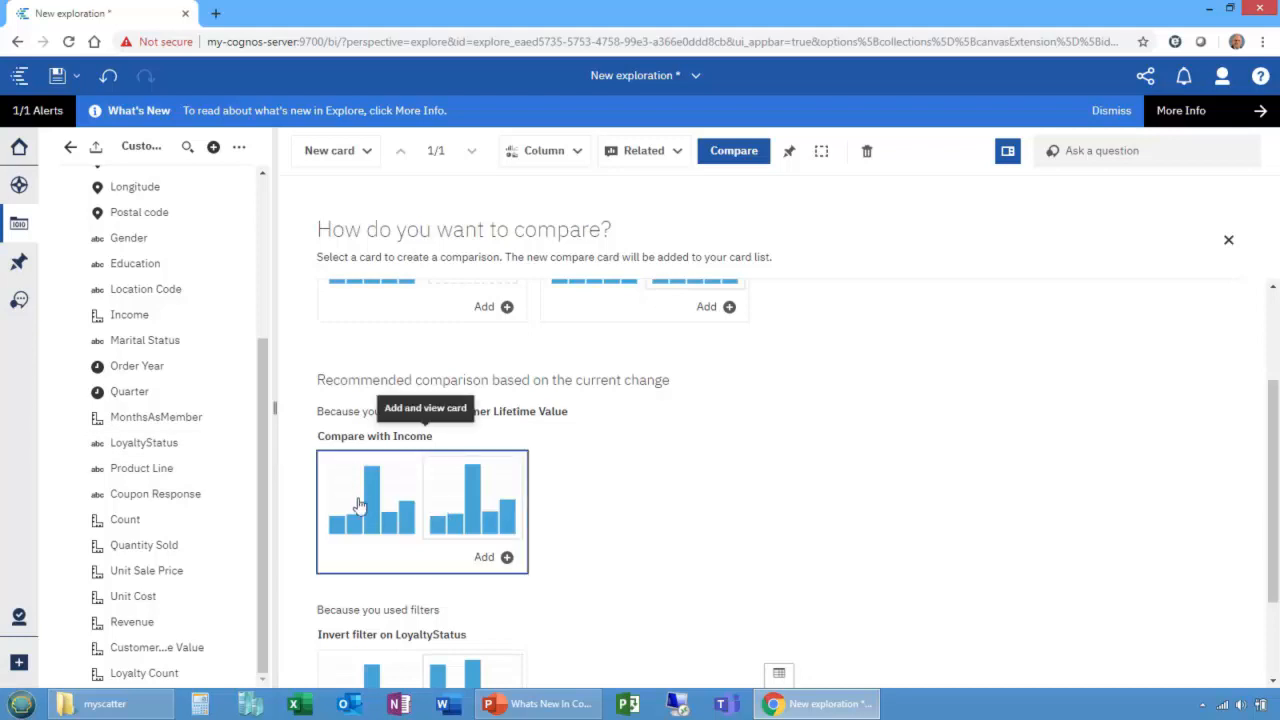
pyautogui.scroll(-2, 360, 497)
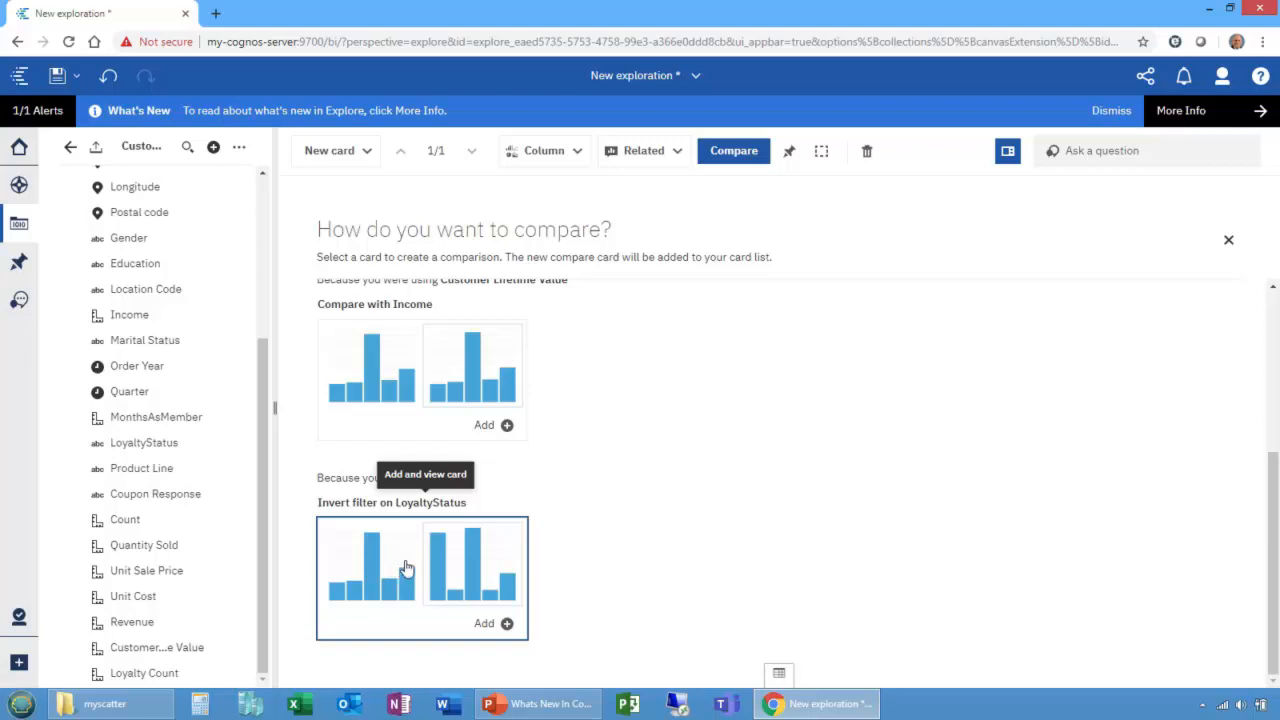
pyautogui.click(405, 568)
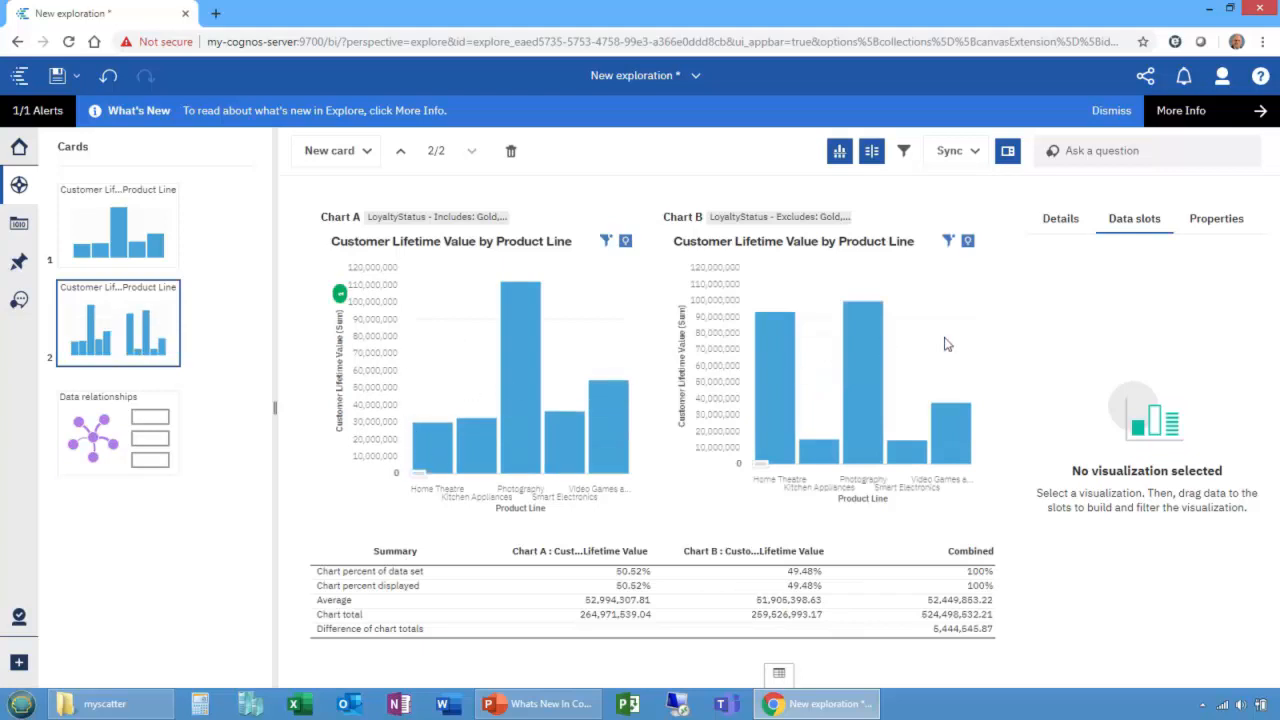
# Raise the synchronized reference line across both comparison charts to about 71.4 million.
pyautogui.moveTo(878, 390)
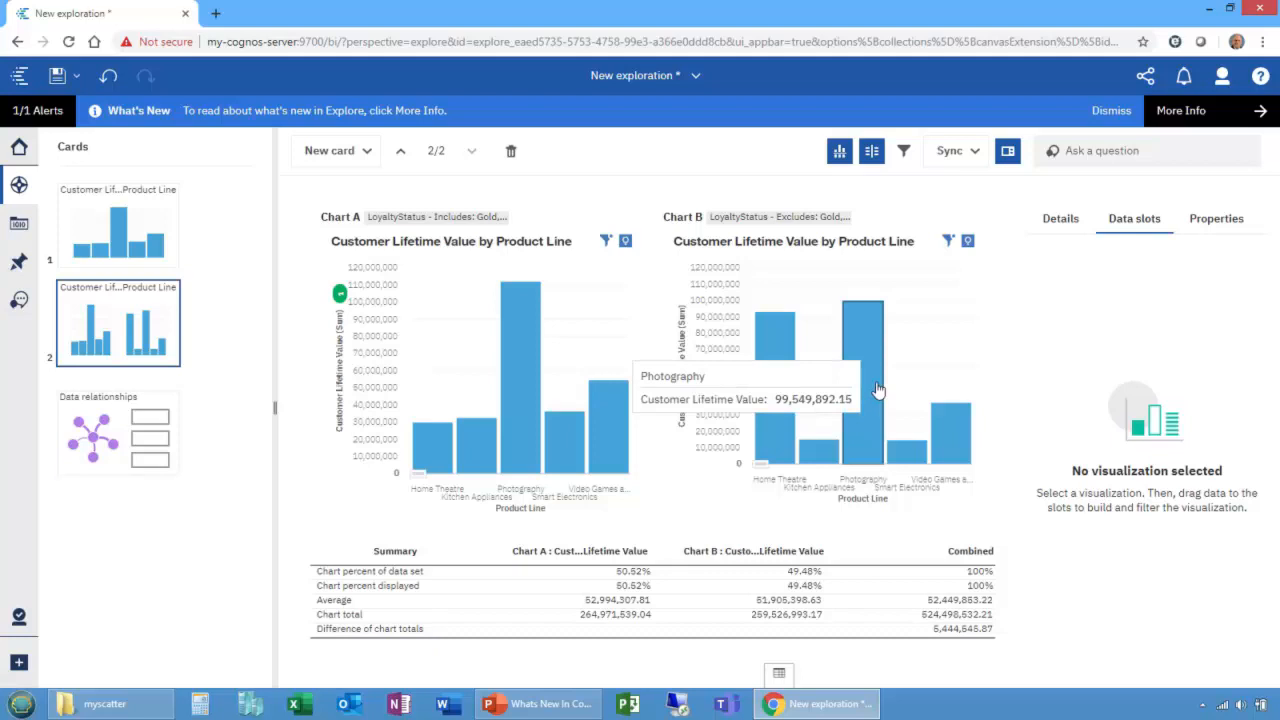
pyautogui.click(419, 476)
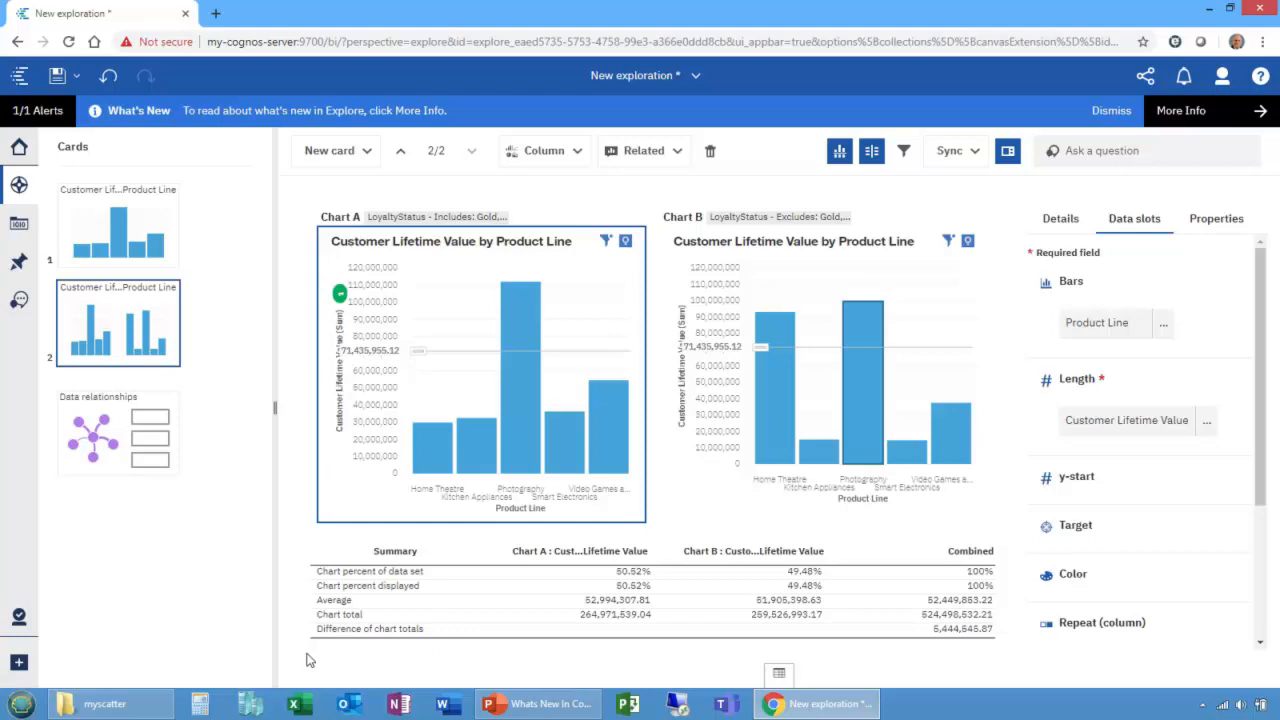
# Switch to the What's New presentation in PowerPoint and resume its slide show at the Reporting slide.
pyautogui.click(548, 704)
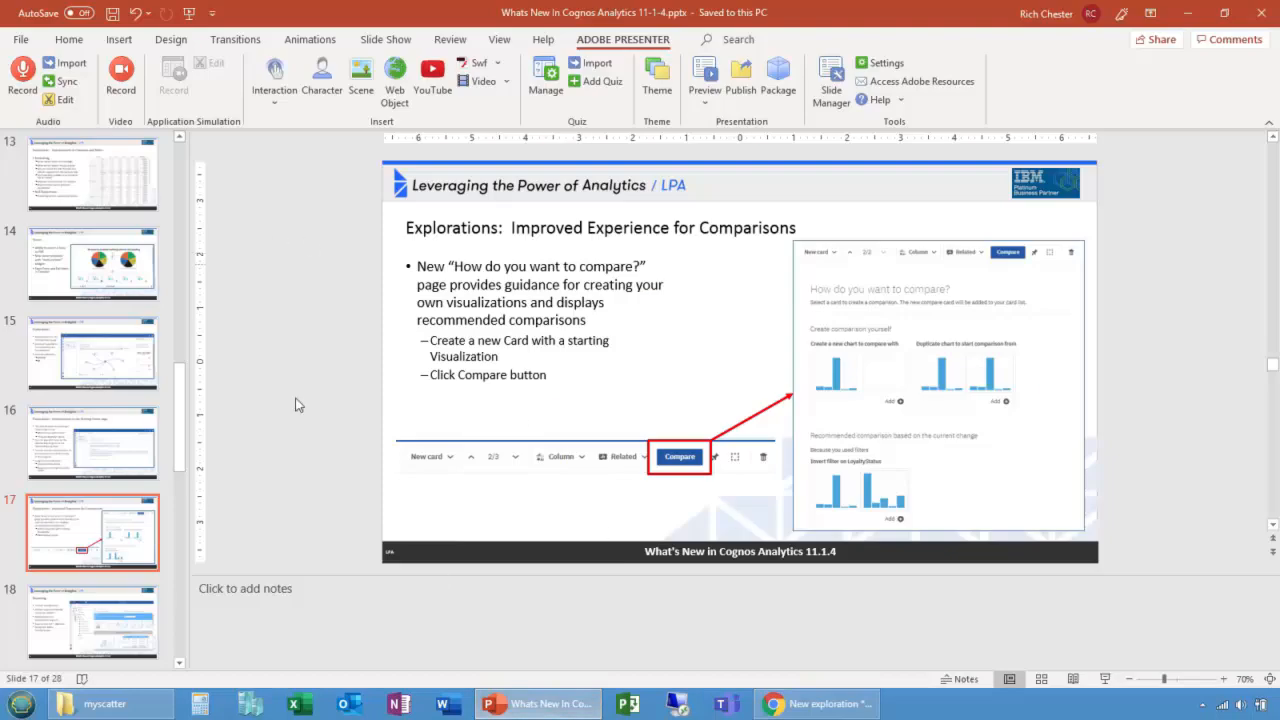
pyautogui.click(1106, 679)
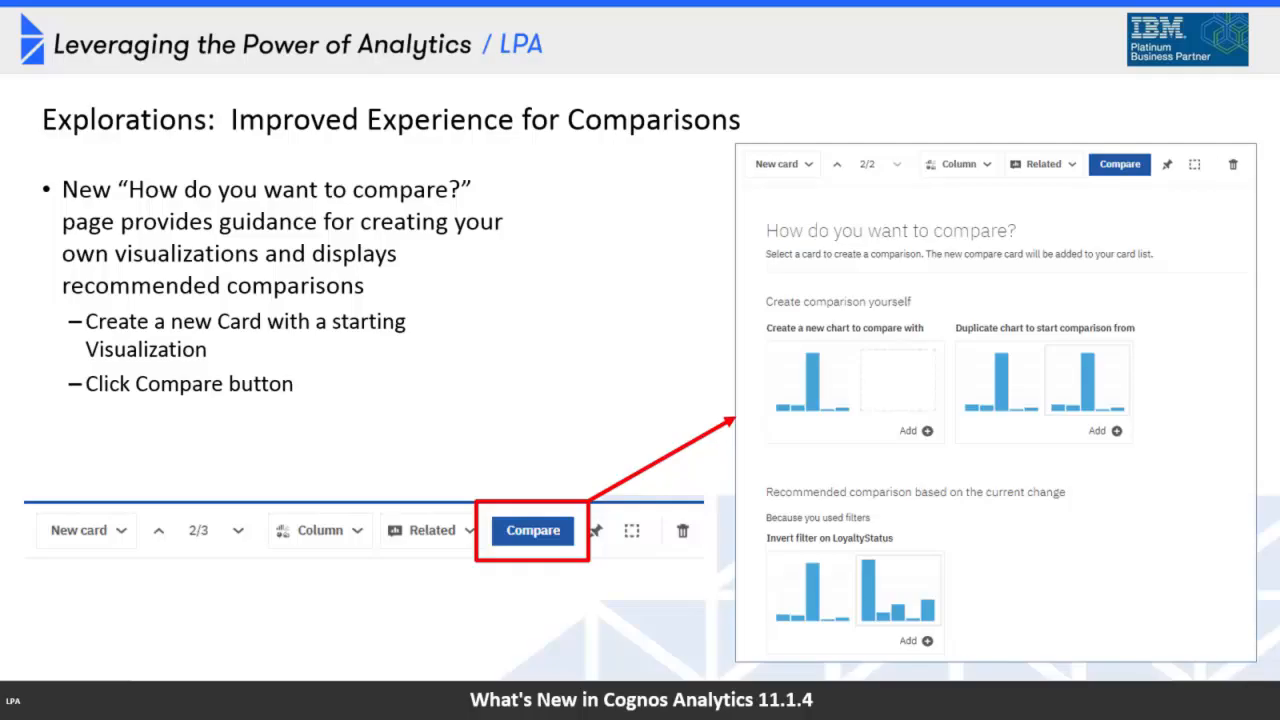
pyautogui.click(531, 352)
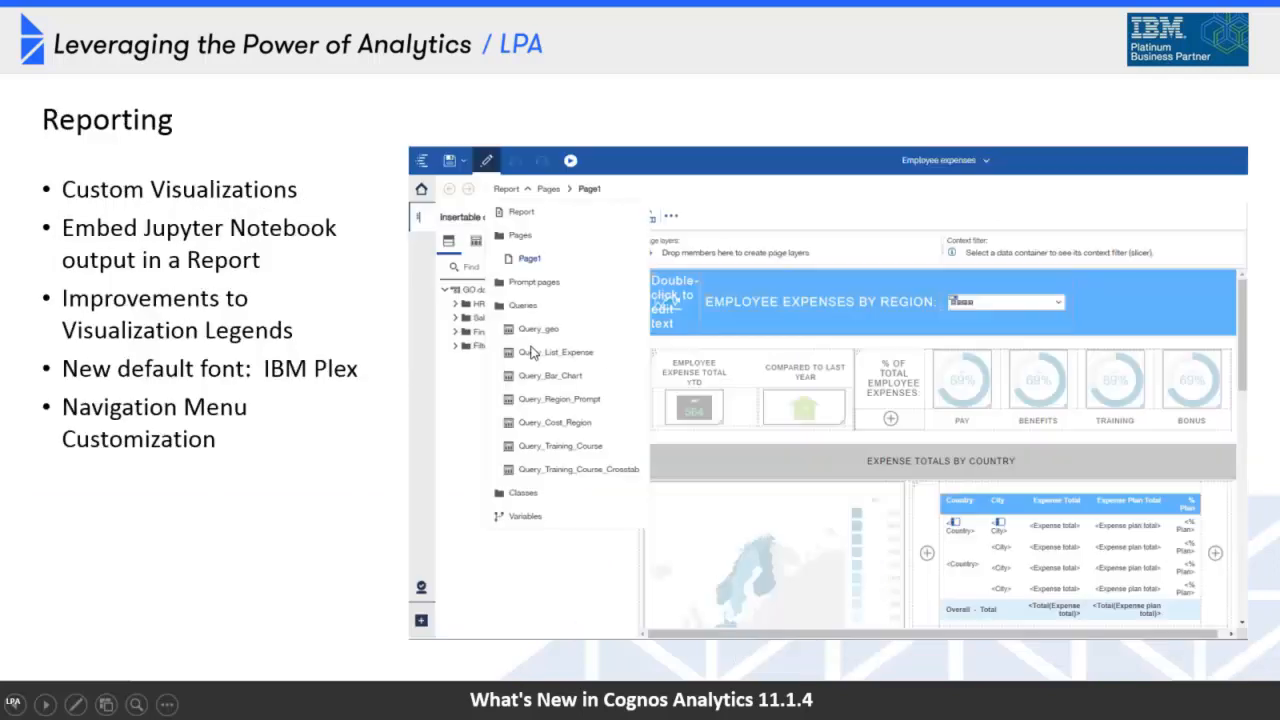